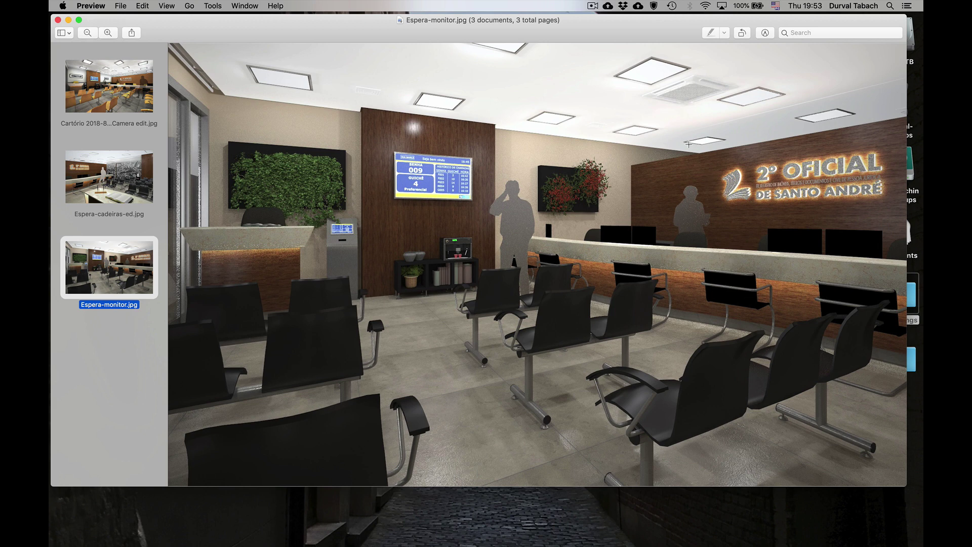
# Step: Mark the 2º OFICIAL DE SANTO ANDRÉ wall sign in each of the three waiting-room renderings to compare it
pyautogui.moveTo(678, 144); pyautogui.dragTo(894, 225)
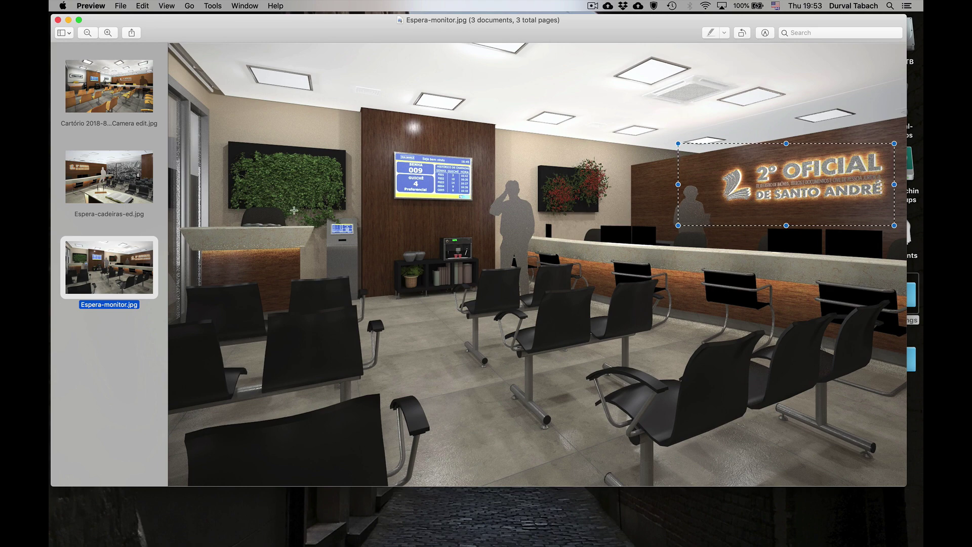
pyautogui.click(116, 93)
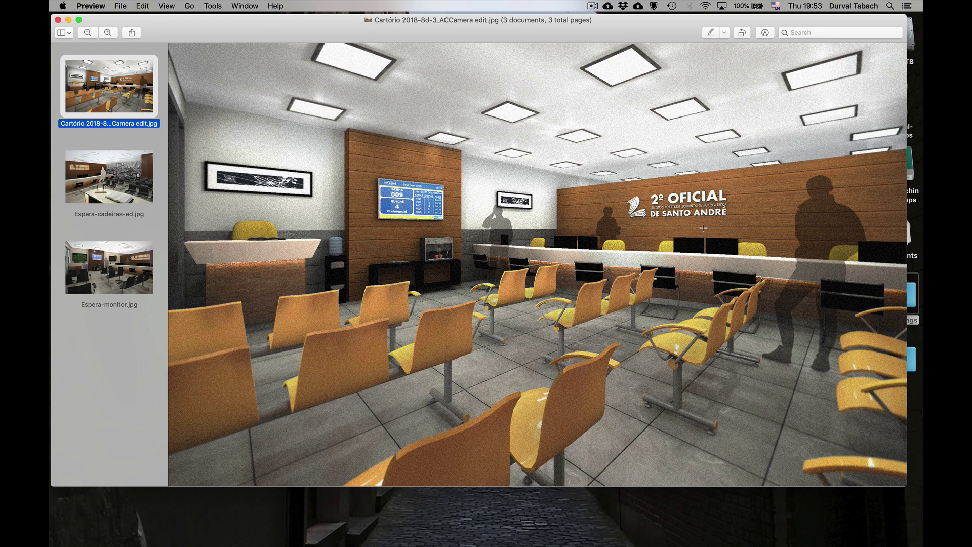
pyautogui.moveTo(588, 176); pyautogui.dragTo(763, 223)
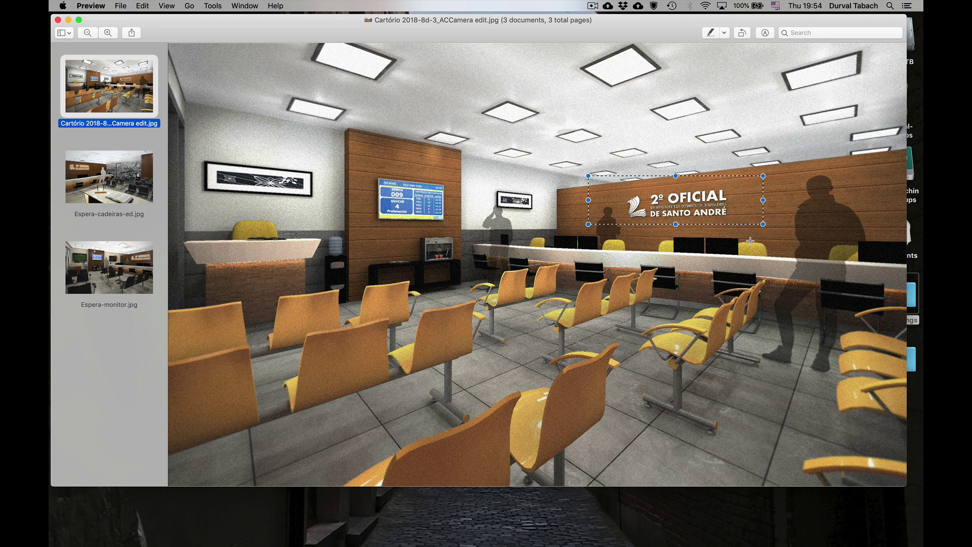
pyautogui.press('Down')
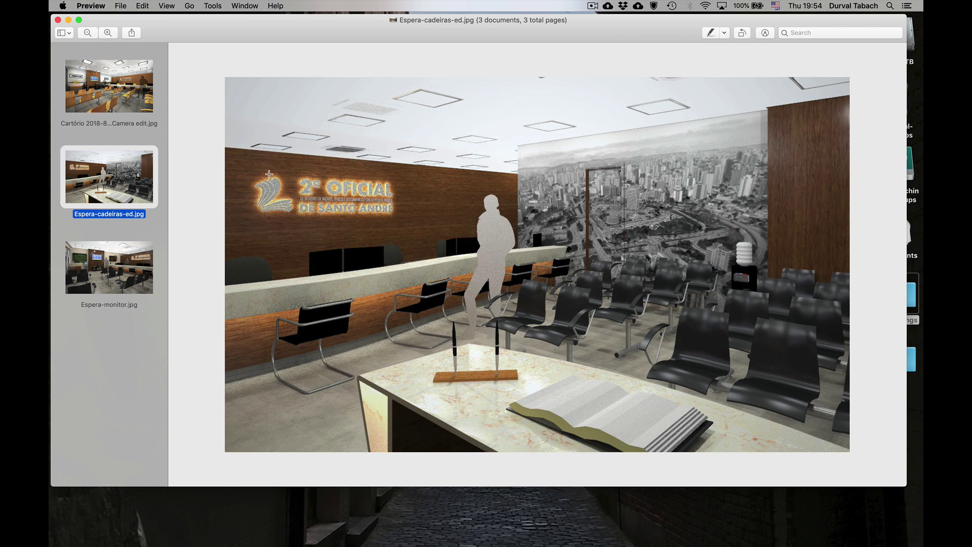
pyautogui.moveTo(239, 163); pyautogui.dragTo(447, 235)
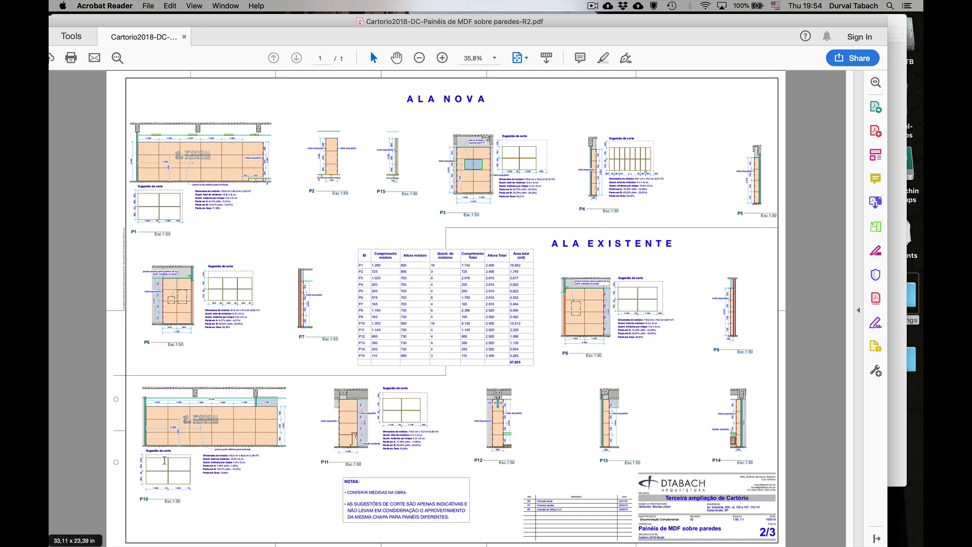
# Step: Examine the logo placement and dimensions on wall panel P10 in the MDF panels PDF in Acrobat Reader
pyautogui.keyDown('ctrl'); pyautogui.scroll(3, 162, 471); pyautogui.keyUp('ctrl')
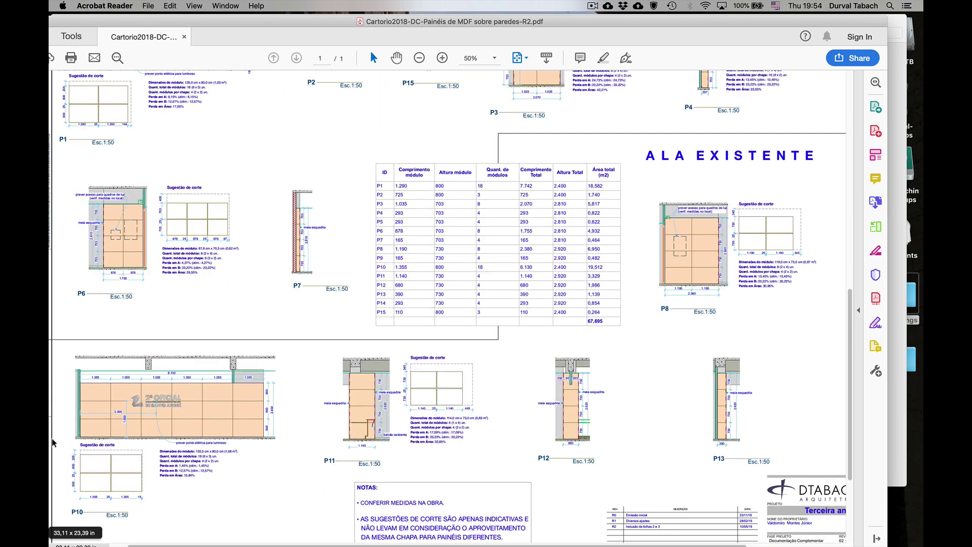
pyautogui.keyDown('ctrl'); pyautogui.scroll(2, 66, 442); pyautogui.keyUp('ctrl')
pyautogui.keyDown('ctrl'); pyautogui.scroll(4, 65, 442); pyautogui.keyUp('ctrl')
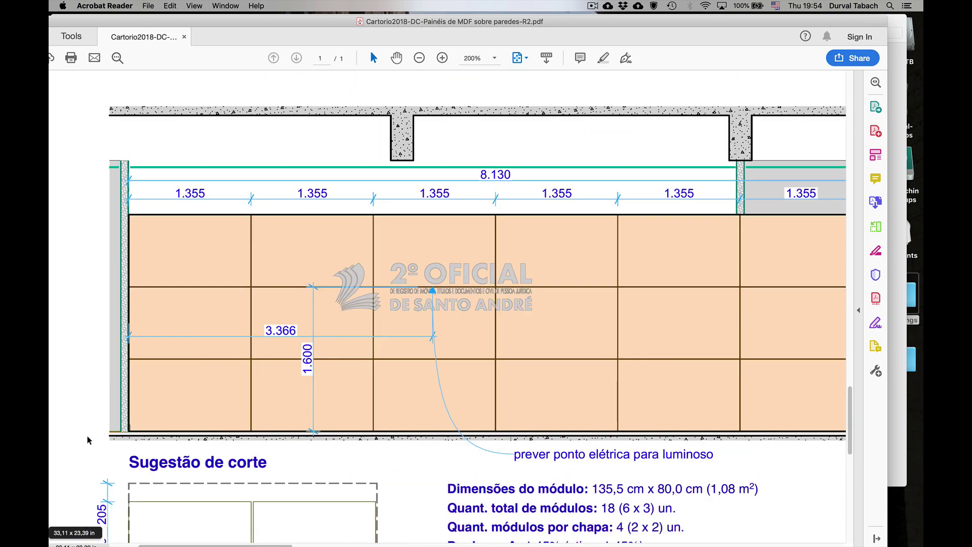
pyautogui.keyDown('ctrl'); pyautogui.scroll(2, 295, 371); pyautogui.keyUp('ctrl')
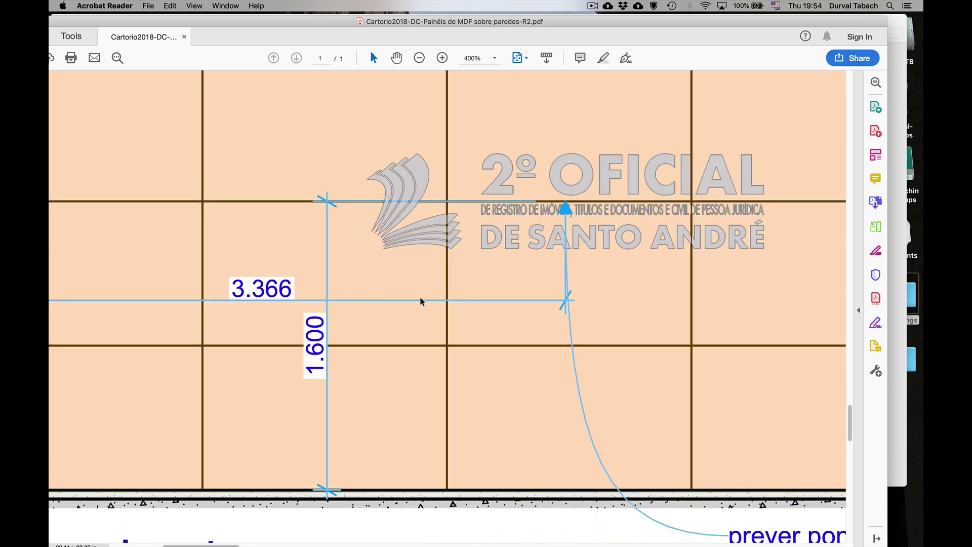
pyautogui.keyDown('ctrl'); pyautogui.scroll(-2, 423, 302); pyautogui.keyUp('ctrl')
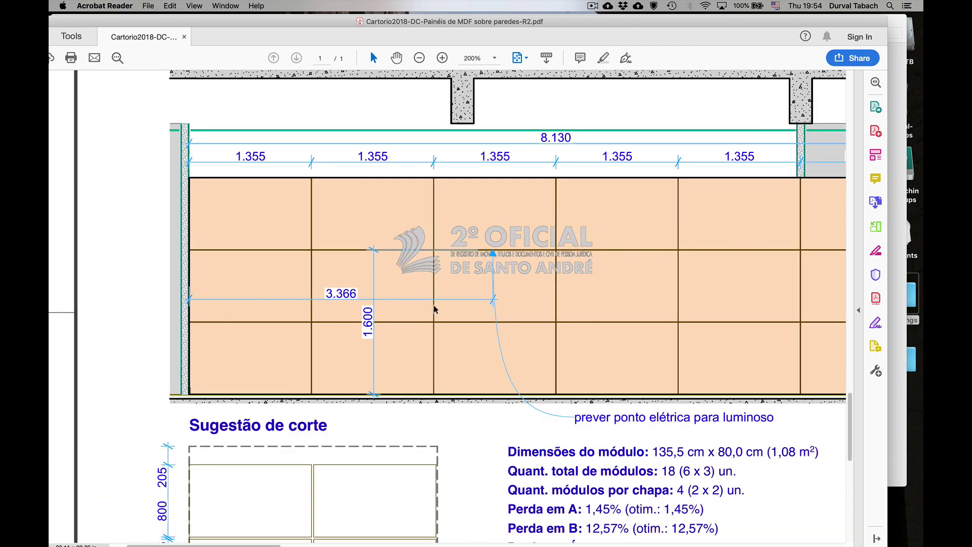
pyautogui.keyDown('ctrl'); pyautogui.scroll(-1, 315, 278); pyautogui.keyUp('ctrl')
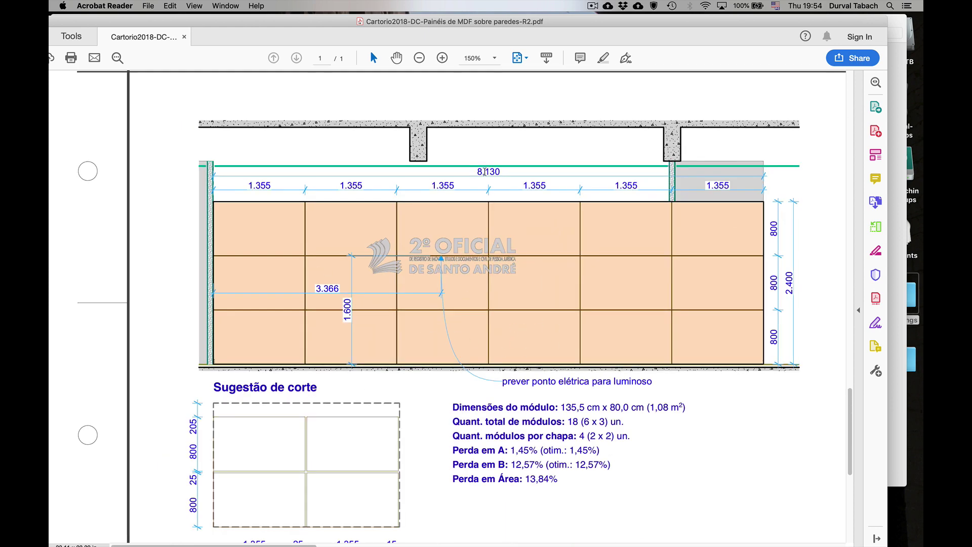
# Step: Return to Preview to clear the marquee on the Espera-cadeiras-ed.jpg rendering, and switch to the logo file in Illustrator
pyautogui.press('super+Tab')
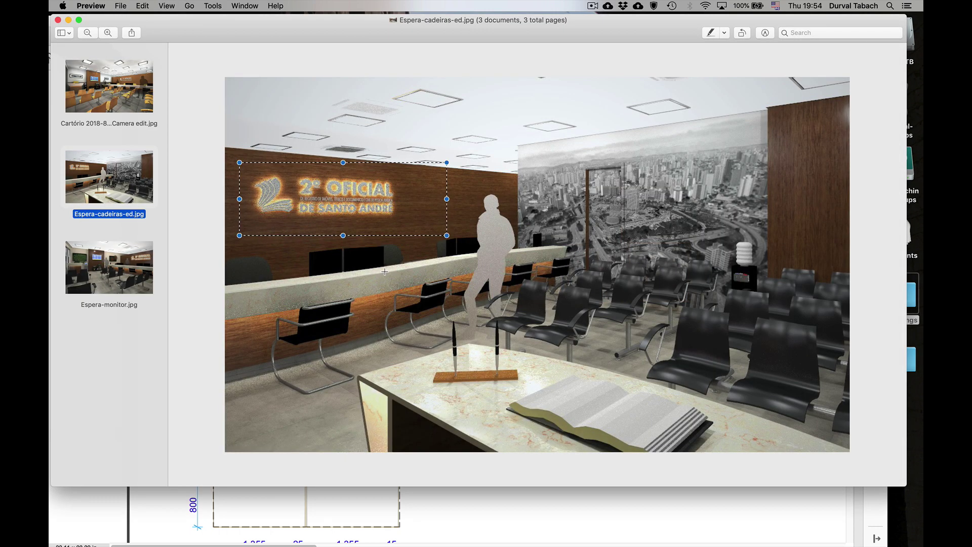
pyautogui.click(191, 120)
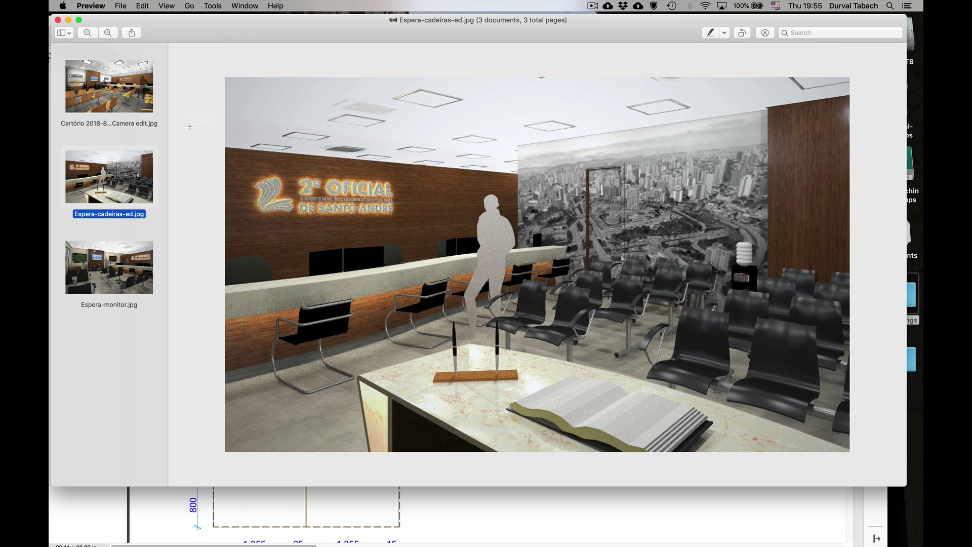
pyautogui.press('super+Tab')
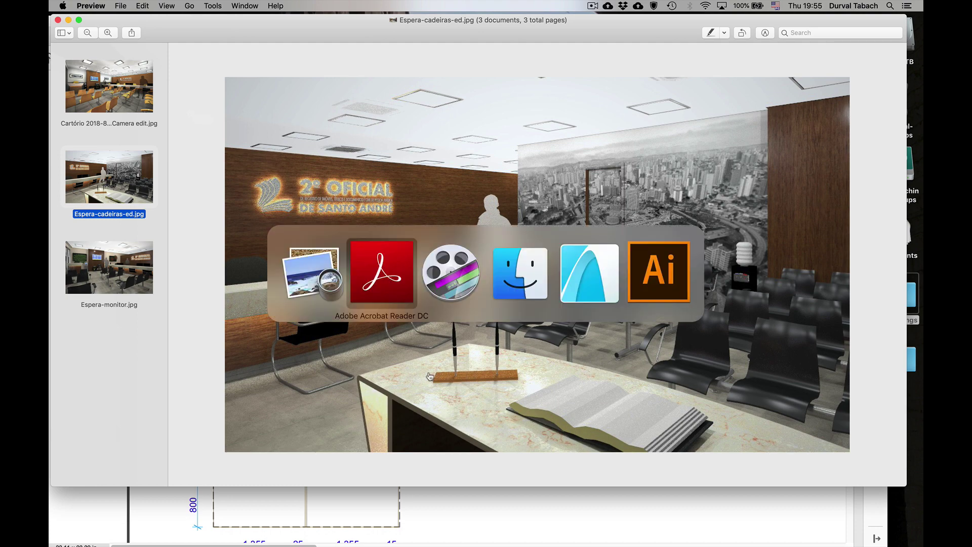
pyautogui.keyDown('super'); pyautogui.click(667, 294); pyautogui.keyUp('super')
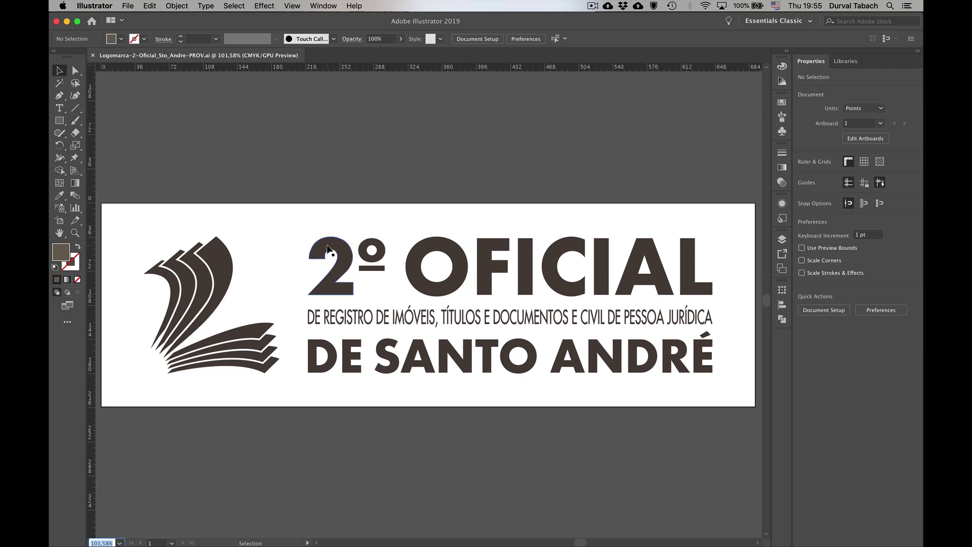
# Step: Select the logo group and inspect its vector outlines up close, at the 2º and at the small REGISTRO lettering
pyautogui.click(326, 245)
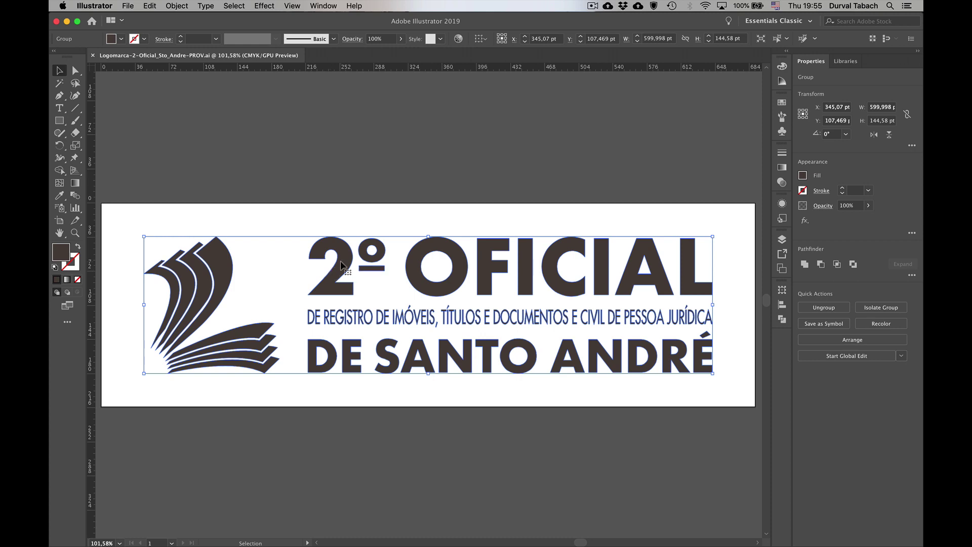
pyautogui.scroll(1, 330, 272)
pyautogui.keyDown('alt'); pyautogui.scroll(2, 334, 283); pyautogui.keyUp('alt')
pyautogui.keyDown('alt'); pyautogui.scroll(8, 338, 299); pyautogui.keyUp('alt')
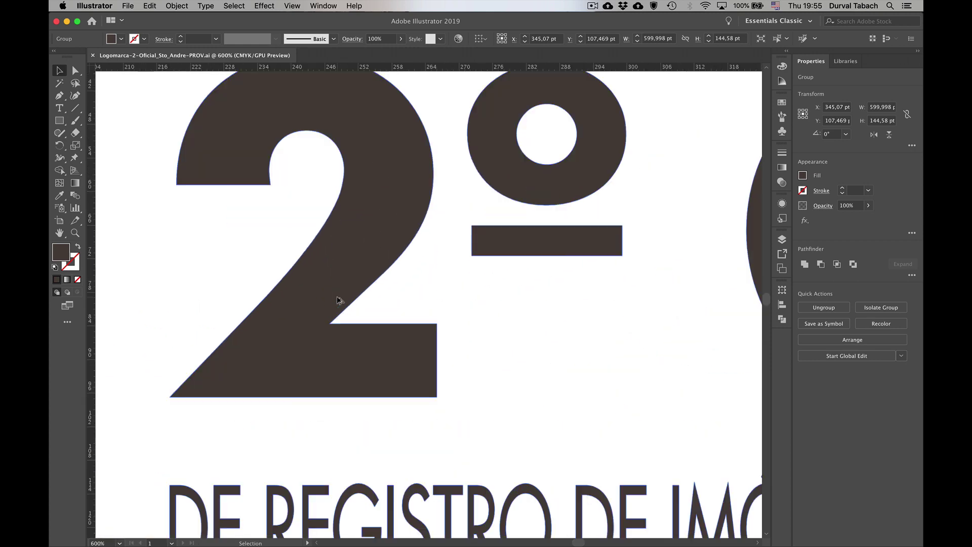
pyautogui.keyDown('alt'); pyautogui.scroll(-8, 363, 274); pyautogui.keyUp('alt')
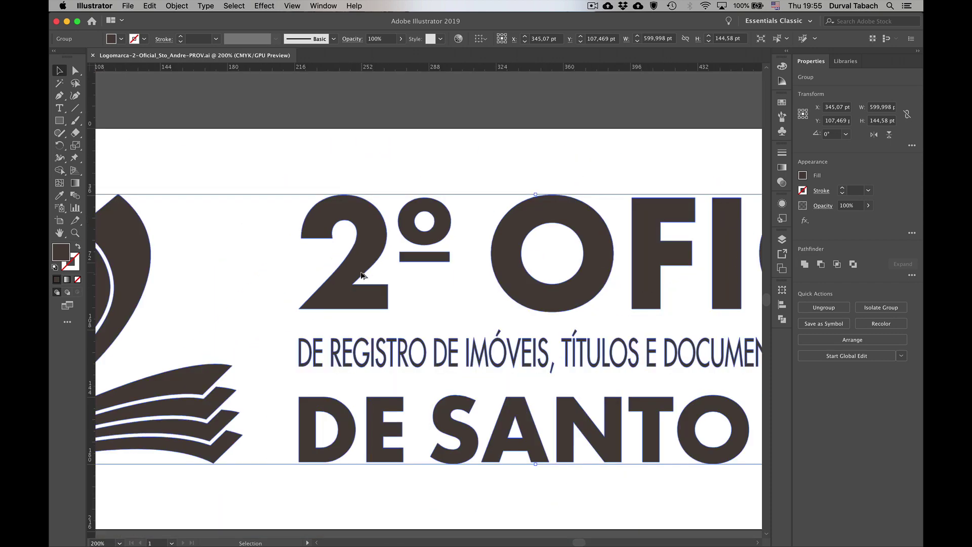
pyautogui.keyDown('alt'); pyautogui.scroll(4, 363, 304); pyautogui.keyUp('alt')
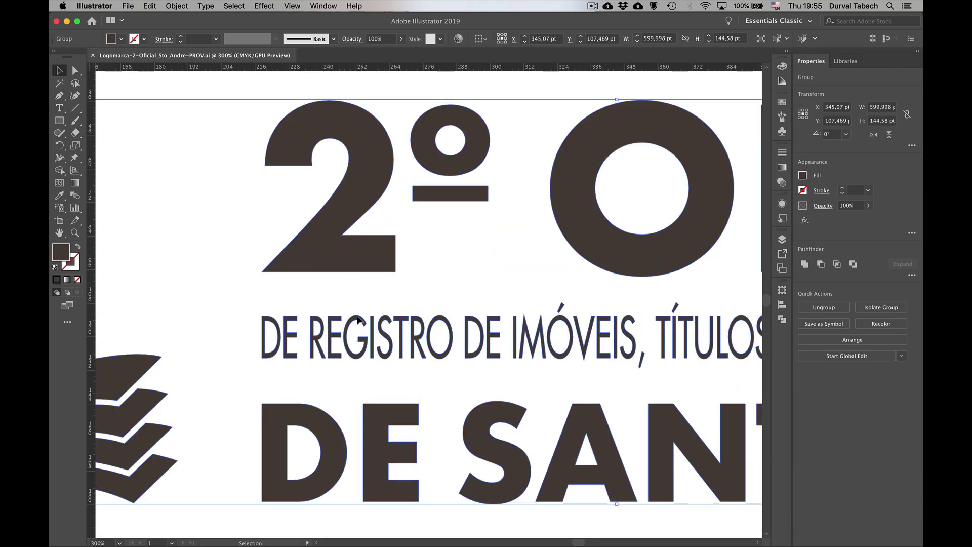
pyautogui.keyDown('alt'); pyautogui.scroll(4, 358, 336); pyautogui.keyUp('alt')
pyautogui.keyDown('alt'); pyautogui.scroll(5, 409, 385); pyautogui.keyUp('alt')
pyautogui.keyDown('alt'); pyautogui.scroll(5, 409, 383); pyautogui.keyUp('alt')
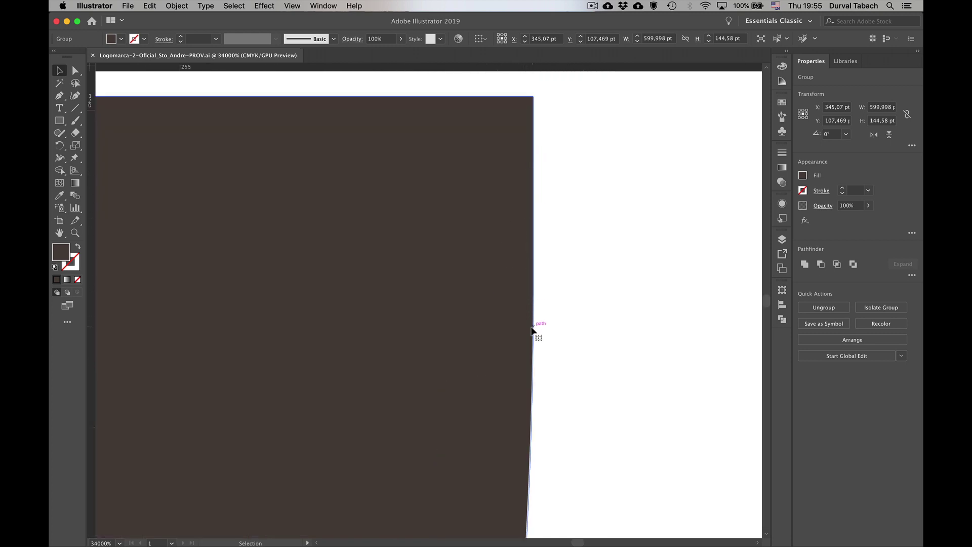
pyautogui.keyDown('alt'); pyautogui.scroll(-5, 502, 269); pyautogui.keyUp('alt')
pyautogui.keyDown('alt'); pyautogui.scroll(-5, 503, 268); pyautogui.keyUp('alt')
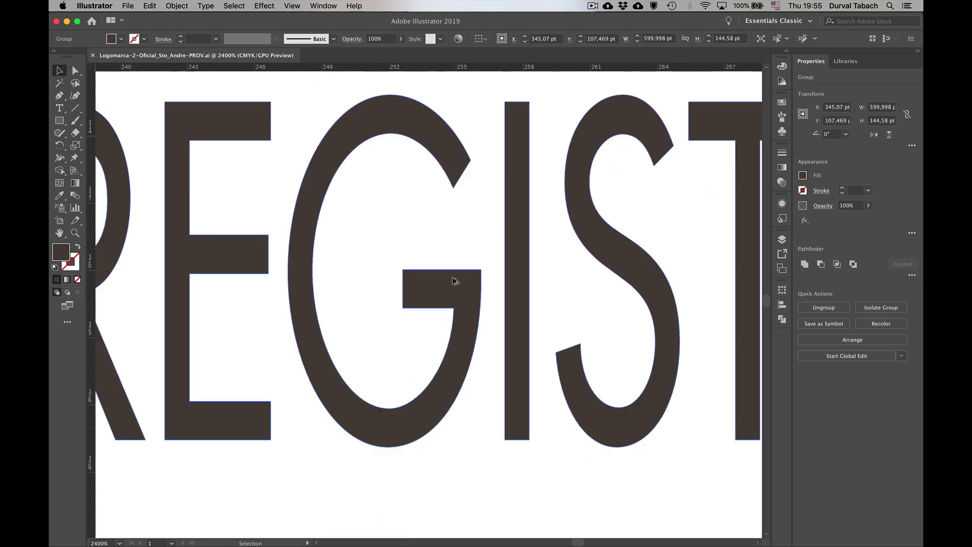
pyautogui.keyDown('alt'); pyautogui.scroll(-5, 458, 284); pyautogui.keyUp('alt')
pyautogui.keyDown('alt'); pyautogui.scroll(-4, 393, 292); pyautogui.keyUp('alt')
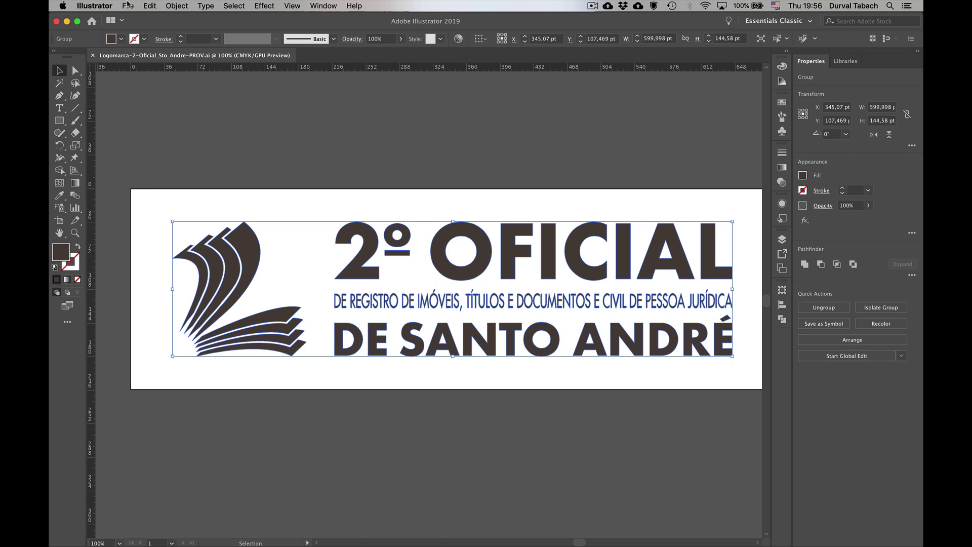
# Step: Export the logo in AutoCAD Drawing (dwg) format to the Desktop, replacing the existing Logomarca-2-Oficial_Sto_Andre-PROV.dwg
pyautogui.click(127, 5)
pyautogui.moveTo(141, 176)
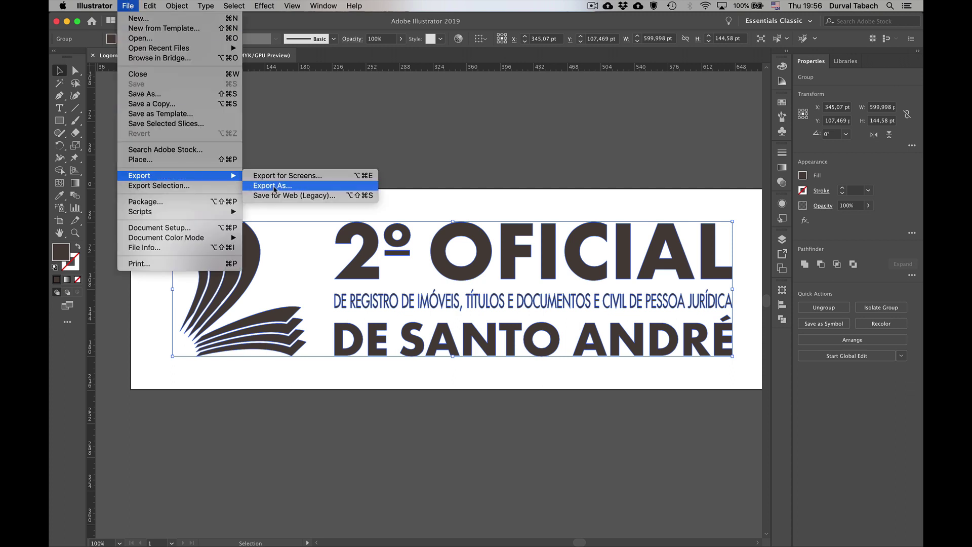
pyautogui.click(278, 187)
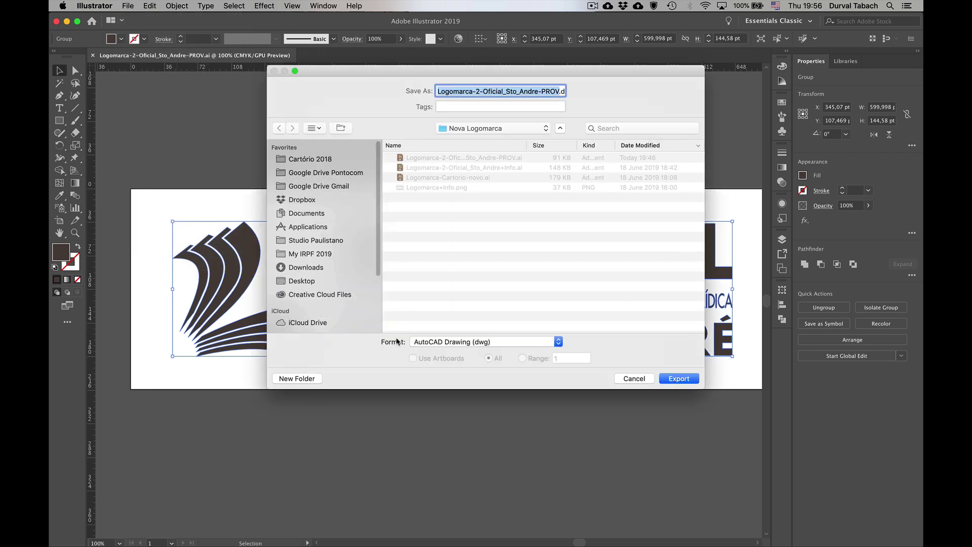
pyautogui.click(477, 342)
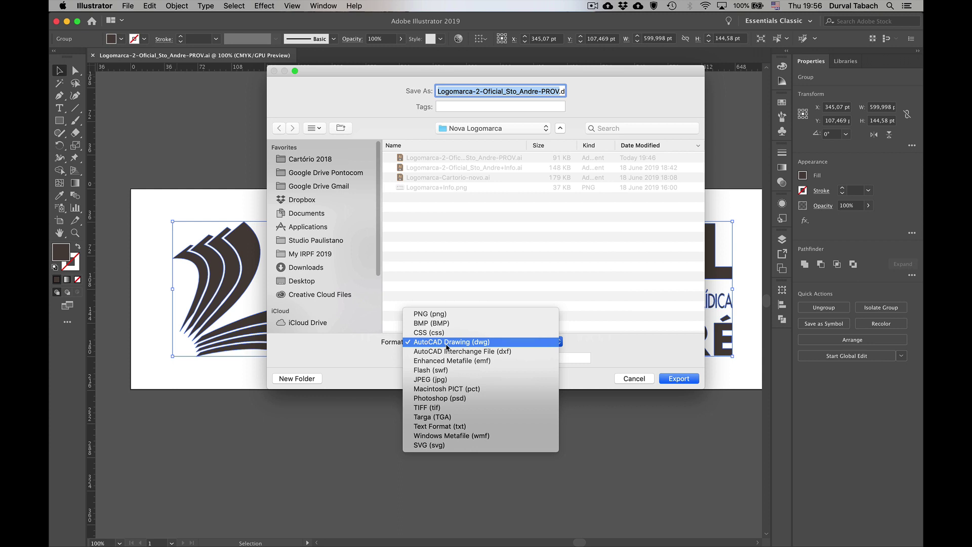
pyautogui.click(489, 343)
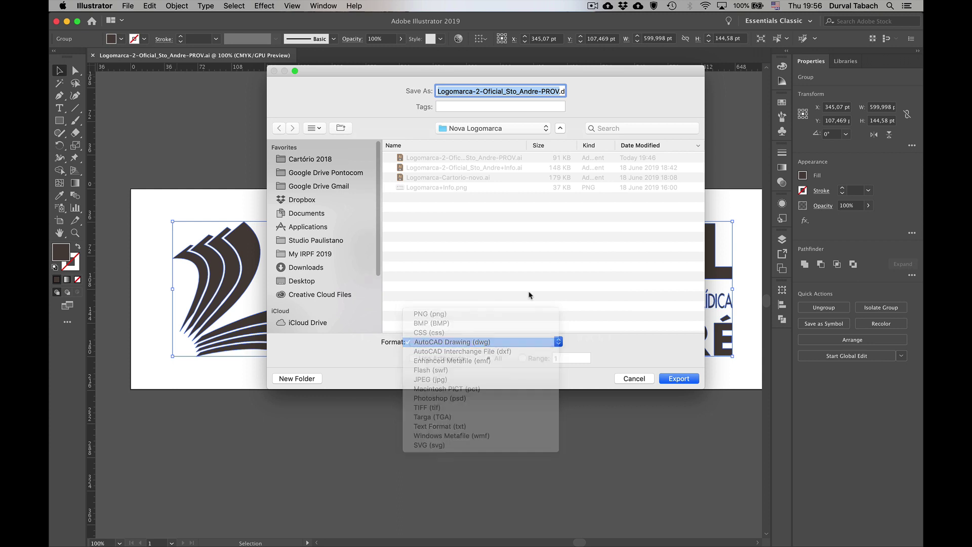
pyautogui.moveTo(564, 74); pyautogui.dragTo(529, 83)
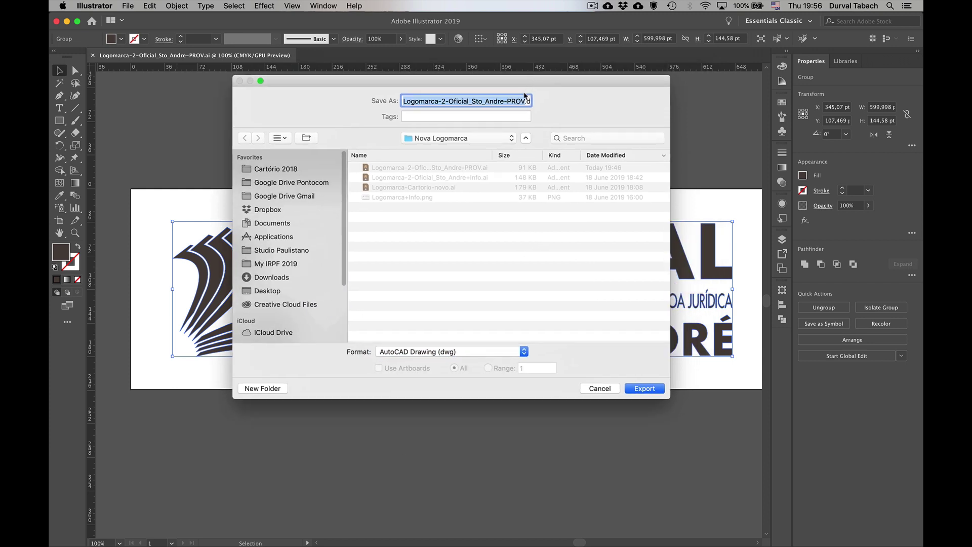
pyautogui.press('super+shift+d')
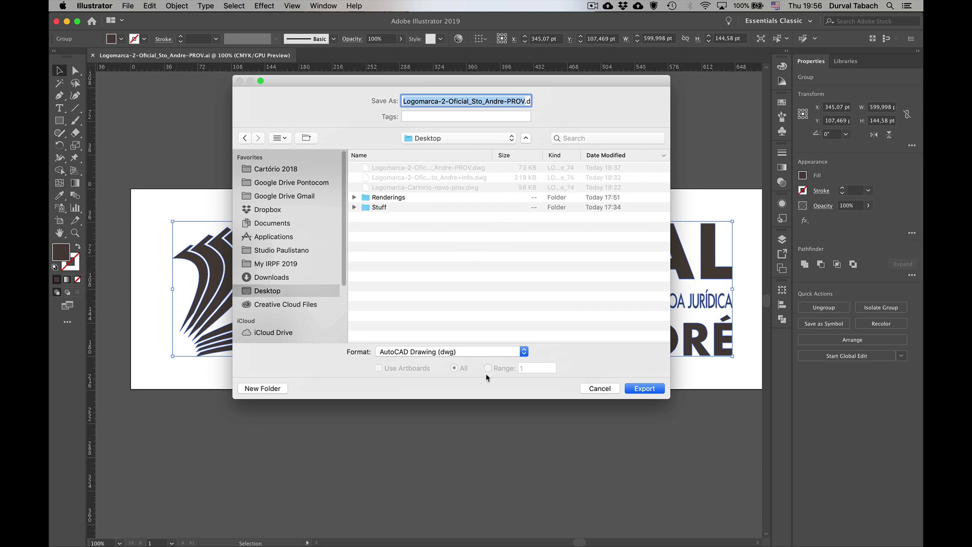
pyautogui.click(639, 389)
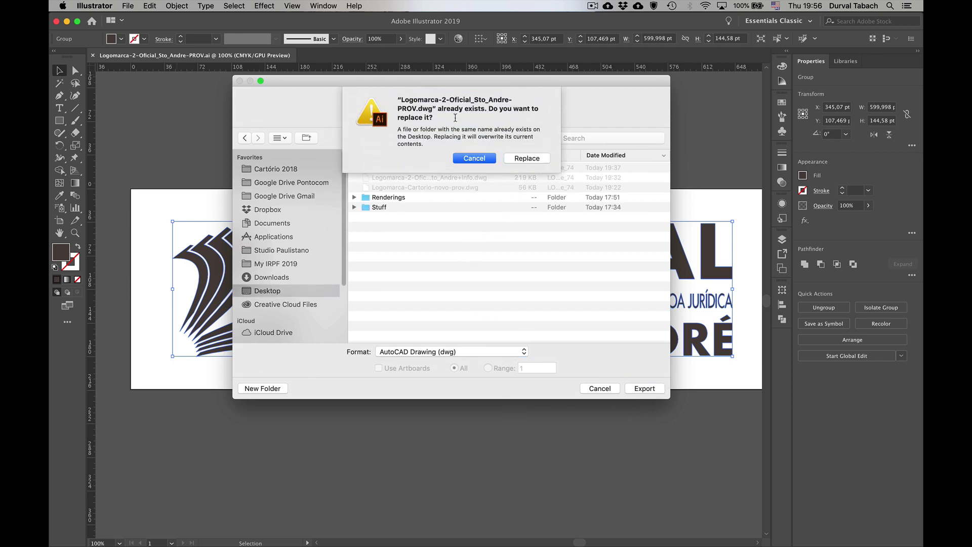
pyautogui.click(529, 158)
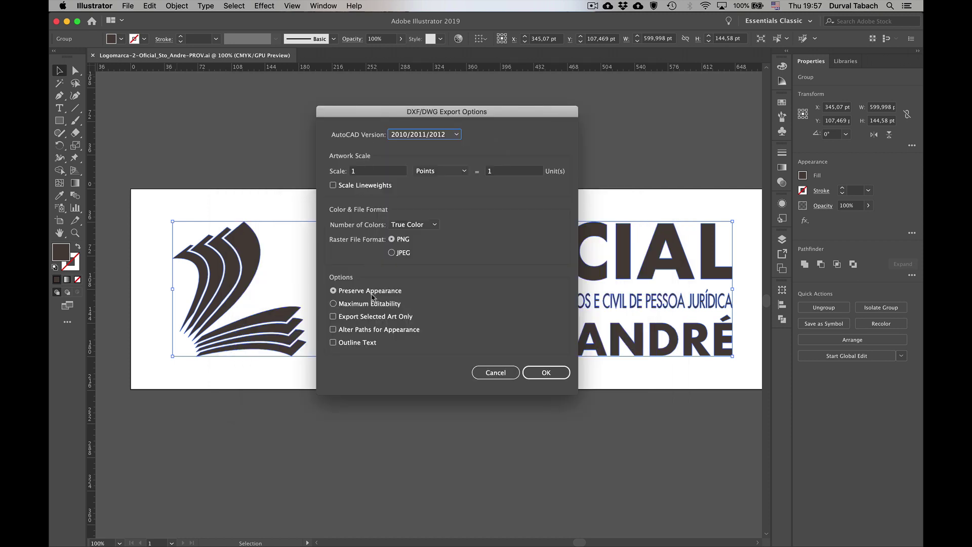
# Step: Set the DWG export options to Preserve Appearance and complete the export
pyautogui.click(338, 291)
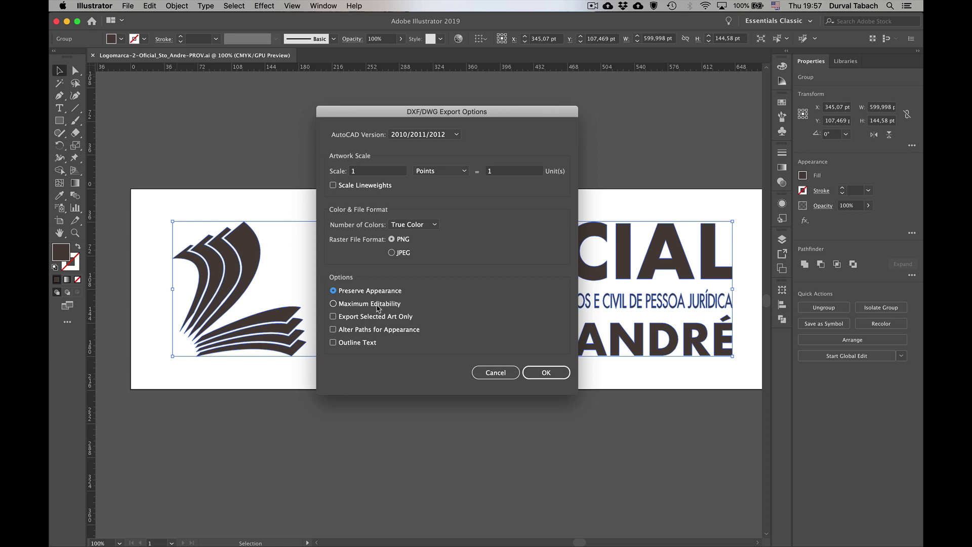
pyautogui.click(377, 304)
pyautogui.moveTo(444, 112); pyautogui.dragTo(434, 290)
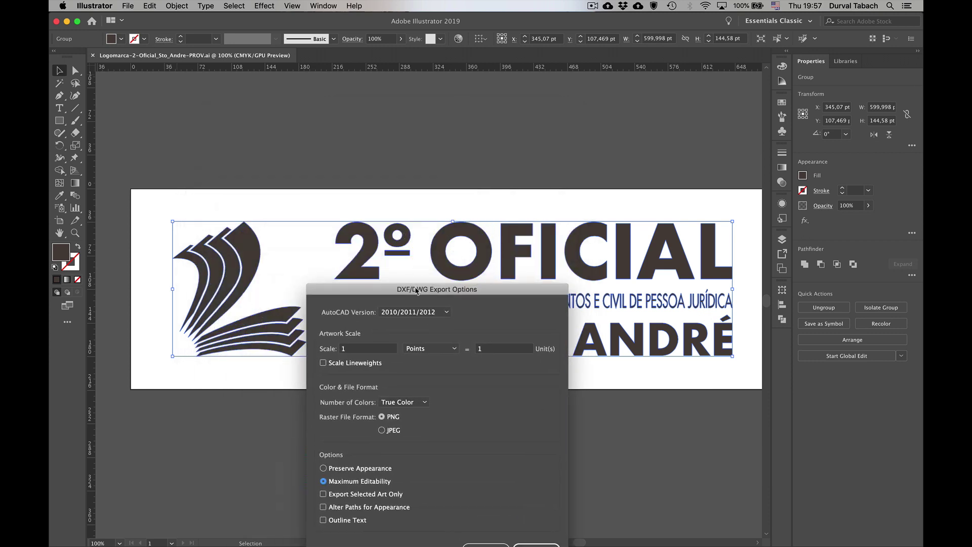
pyautogui.moveTo(416, 291); pyautogui.dragTo(360, 144)
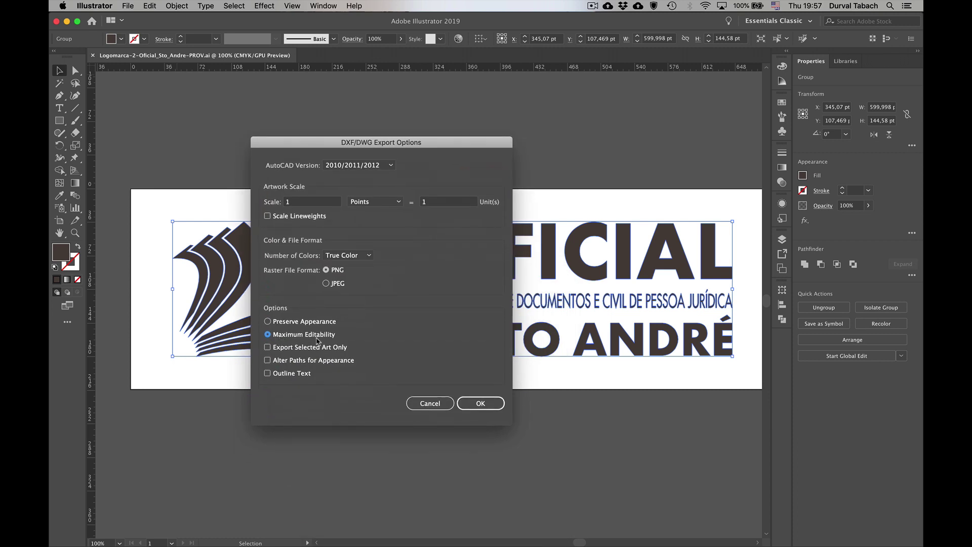
pyautogui.moveTo(400, 143); pyautogui.dragTo(388, 158)
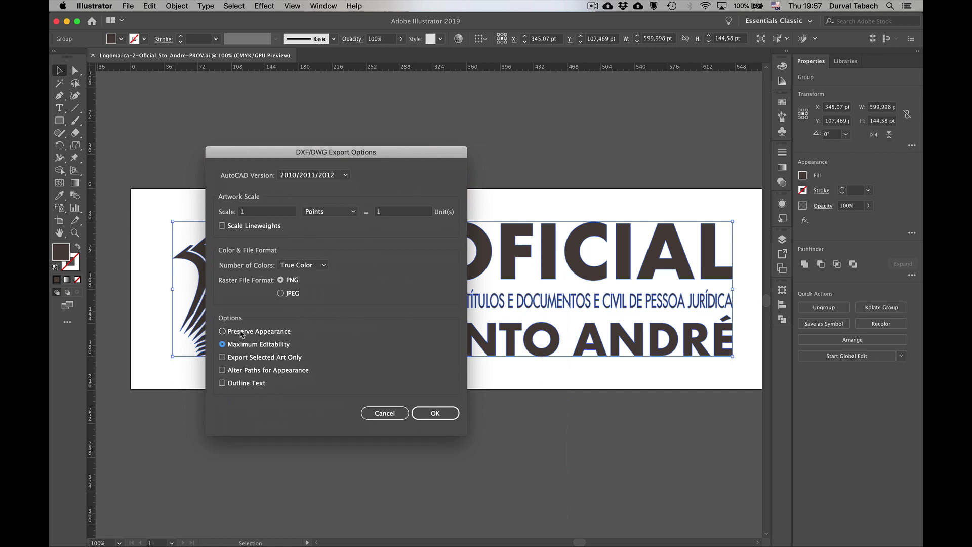
pyautogui.click(241, 334)
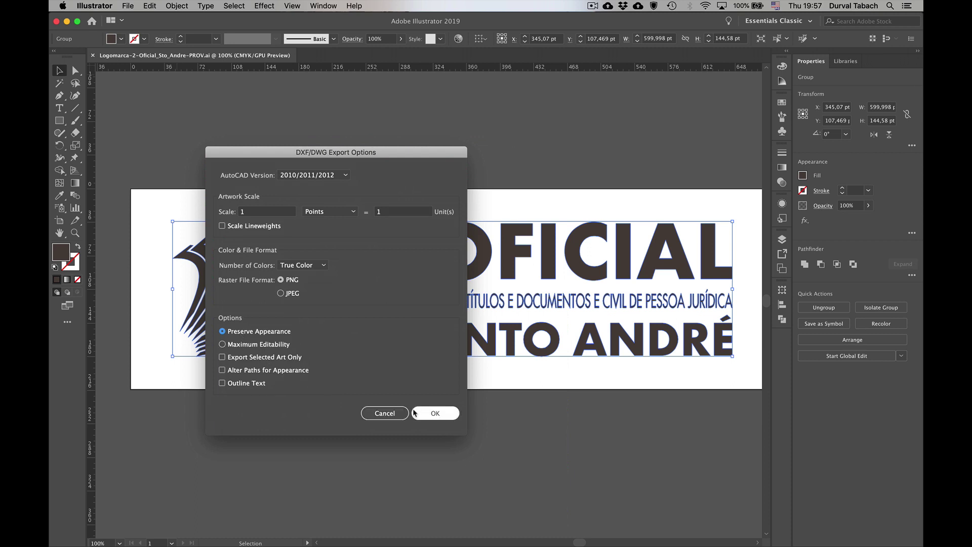
pyautogui.click(424, 414)
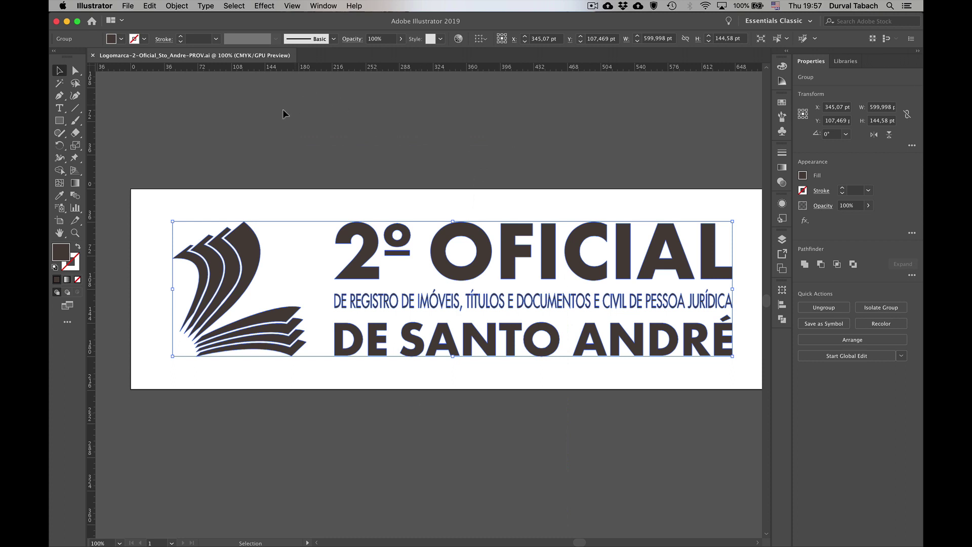
# Step: Hide Illustrator and switch to ARCHICAD
pyautogui.click(100, 6)
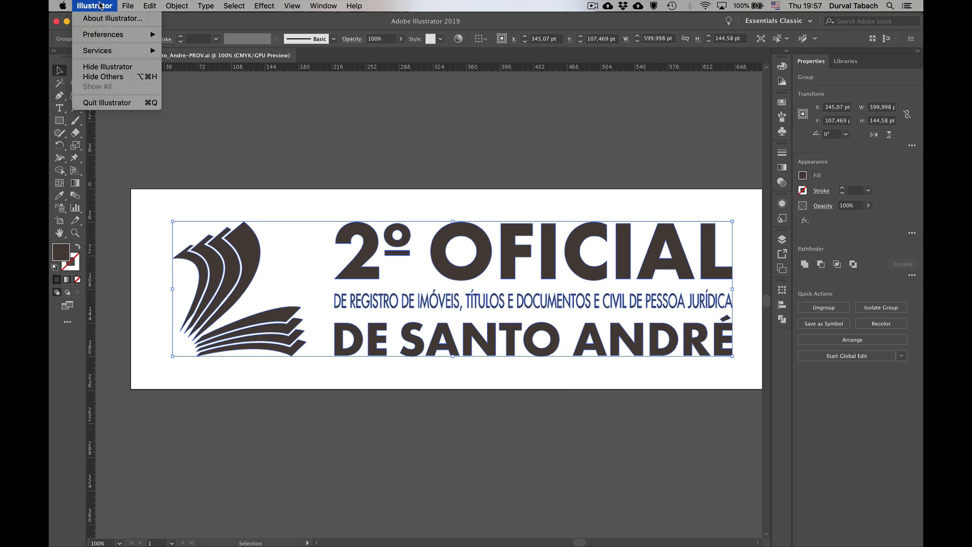
pyautogui.click(107, 67)
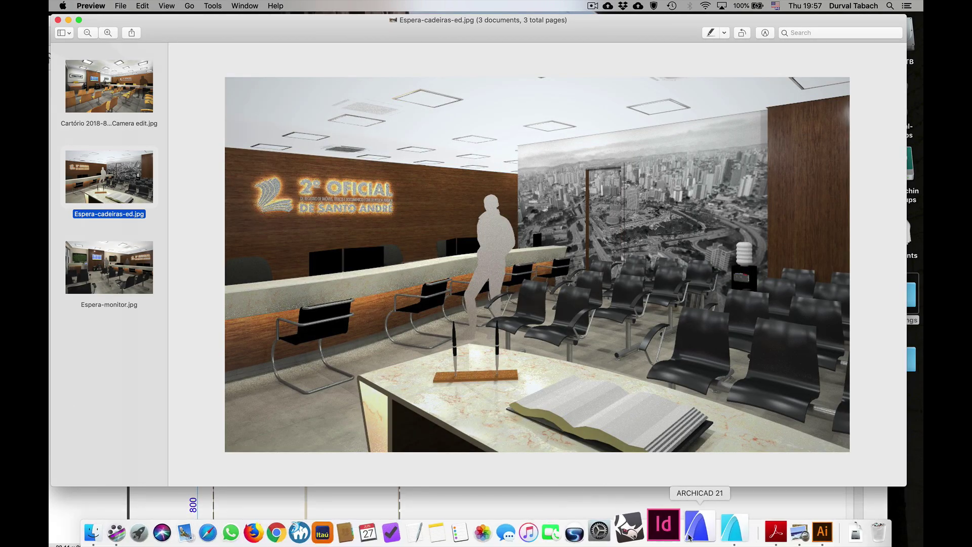
pyautogui.click(721, 535)
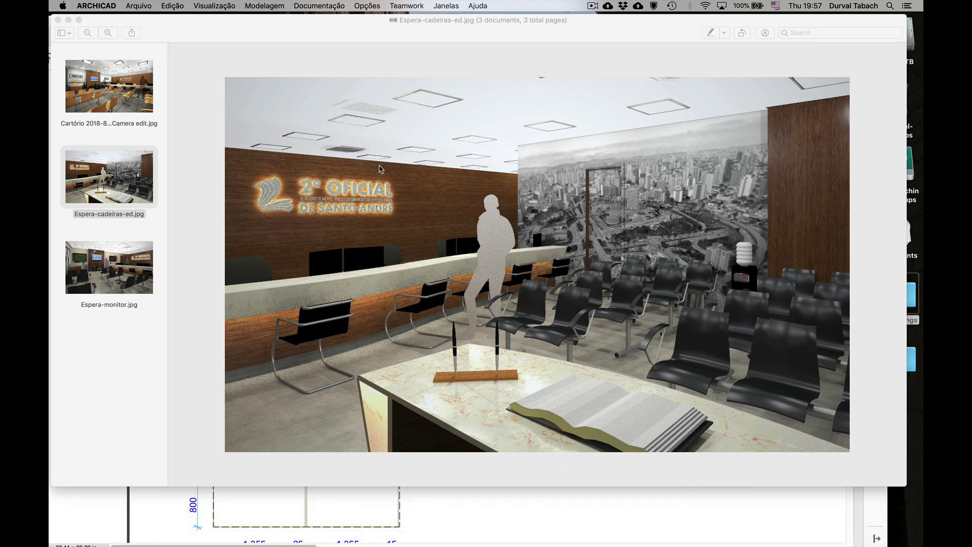
# Step: Create a new project from the template Meu template 22.tpl, keeping the current work environment profile (Perfil Atual)
pyautogui.click(133, 6)
pyautogui.moveTo(137, 22)
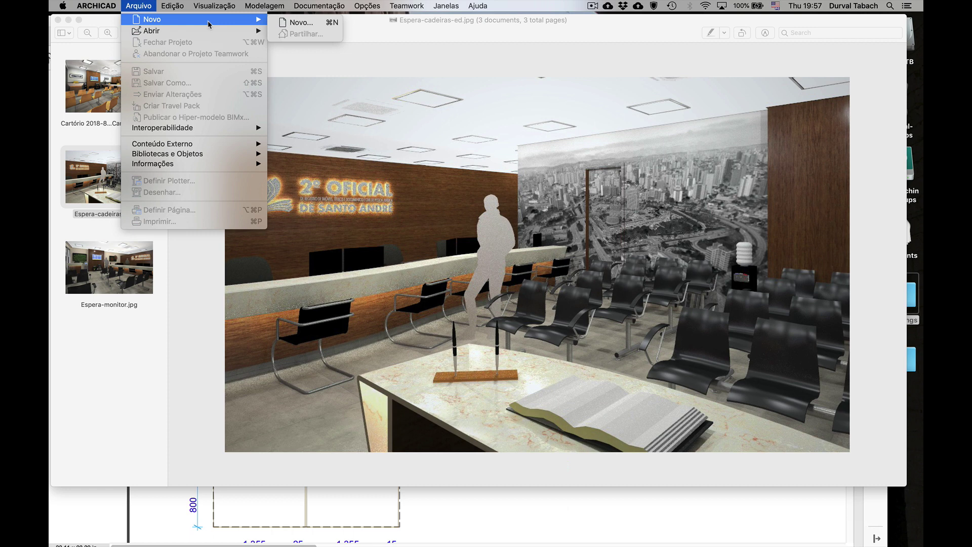
pyautogui.click(298, 23)
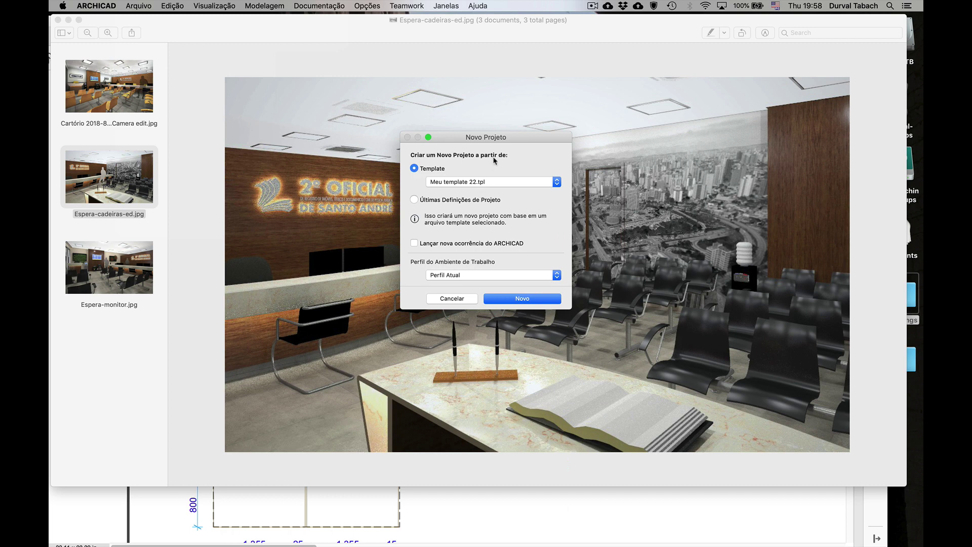
pyautogui.moveTo(486, 138); pyautogui.dragTo(472, 131)
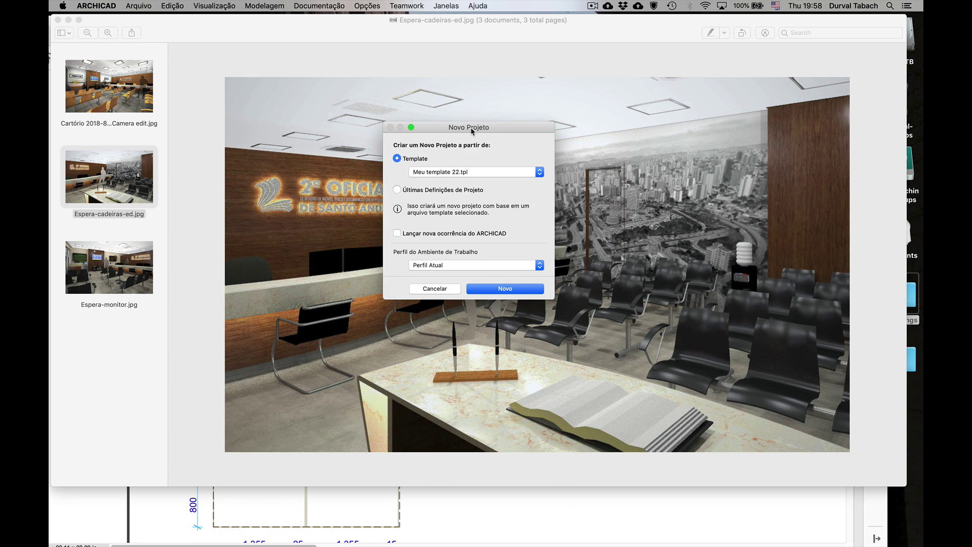
pyautogui.click(507, 293)
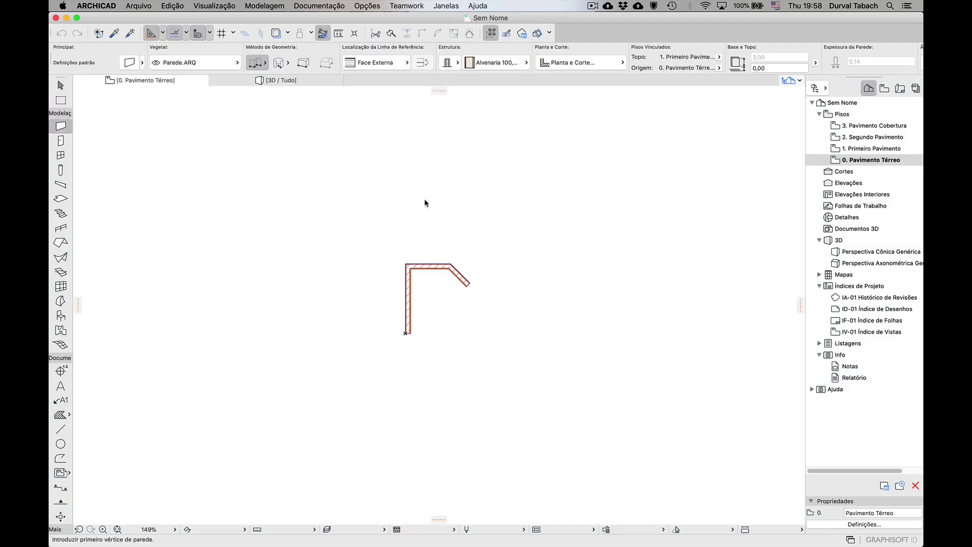
# Step: Delete the template's sample walls from the 0. Pavimento Térreo floor plan
pyautogui.click(62, 87)
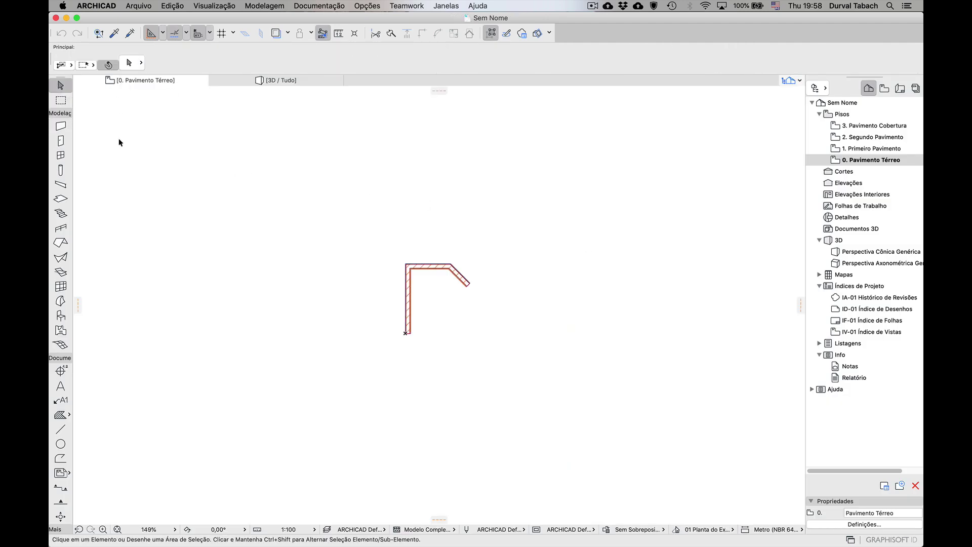
pyautogui.moveTo(371, 235); pyautogui.dragTo(520, 365)
pyautogui.press('Delete')
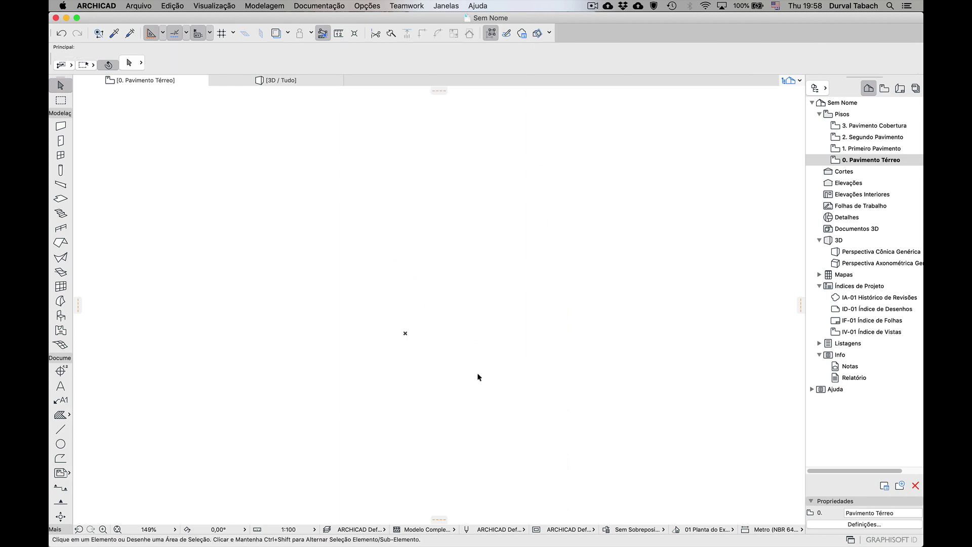
# Step: Start placing an external drawing at the project origin, using Logomarca-2-Oficial_Sto_Andre-PROV.dwg from the Desktop
pyautogui.click(61, 474)
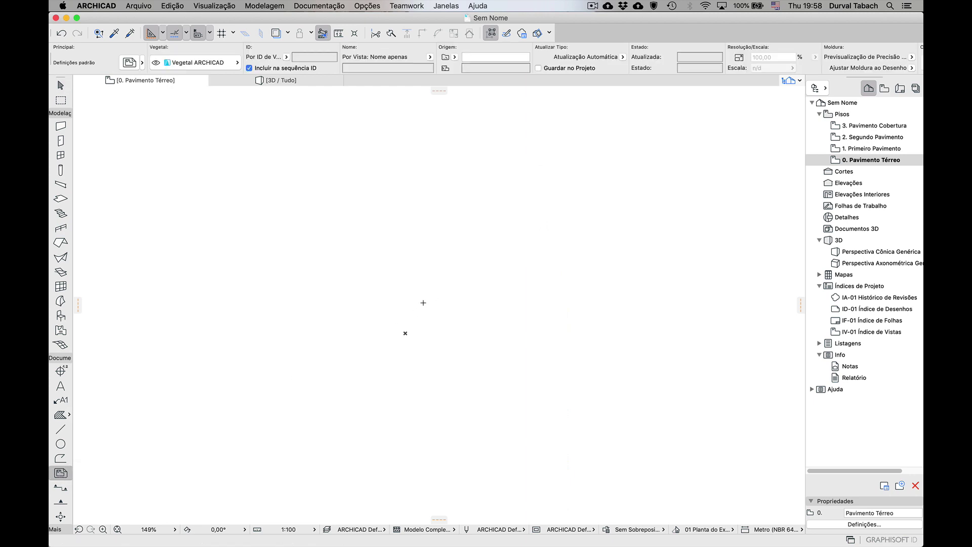
pyautogui.click(405, 332)
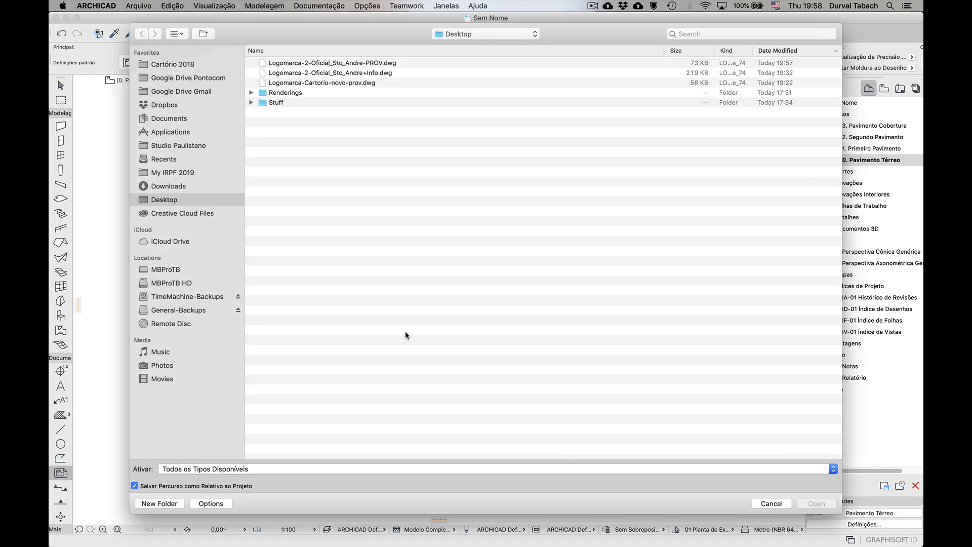
pyautogui.moveTo(403, 35); pyautogui.dragTo(383, 36)
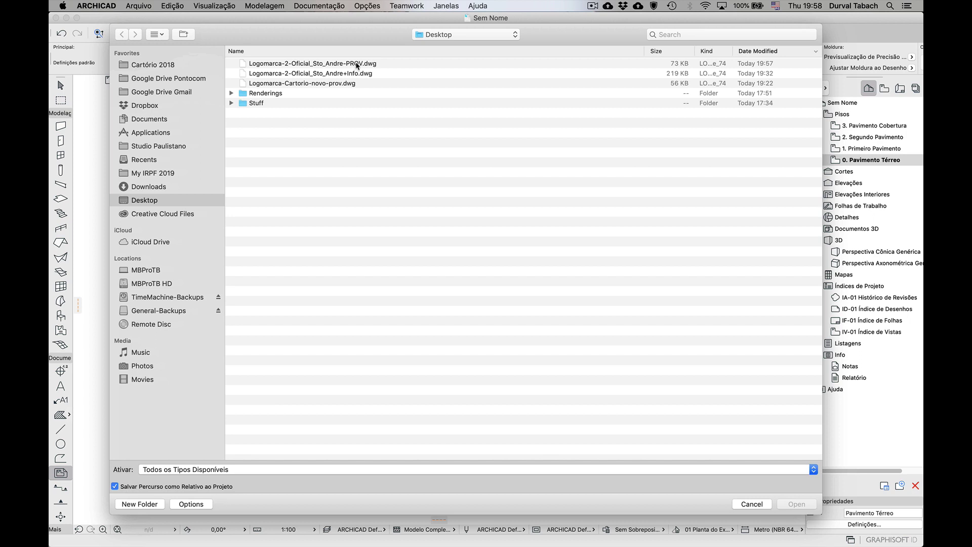
pyautogui.click(357, 64)
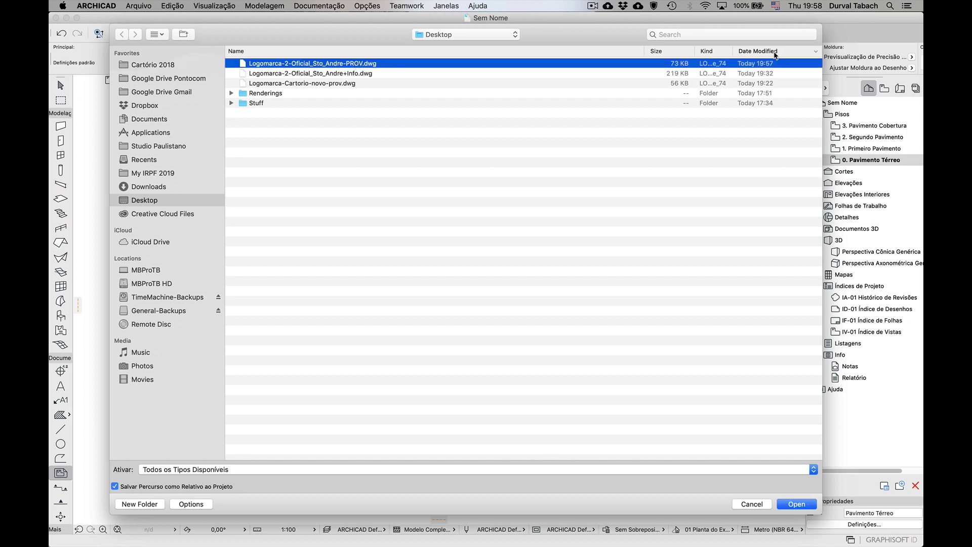
pyautogui.click(796, 504)
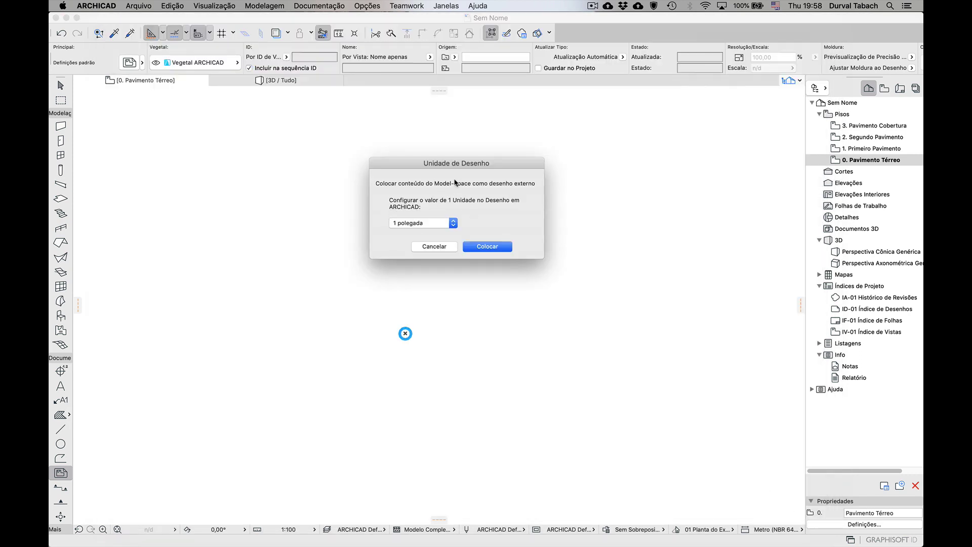
# Step: Place the logo drawing at the origin with one drawing unit equal to 1 polegada
pyautogui.moveTo(454, 164); pyautogui.dragTo(420, 159)
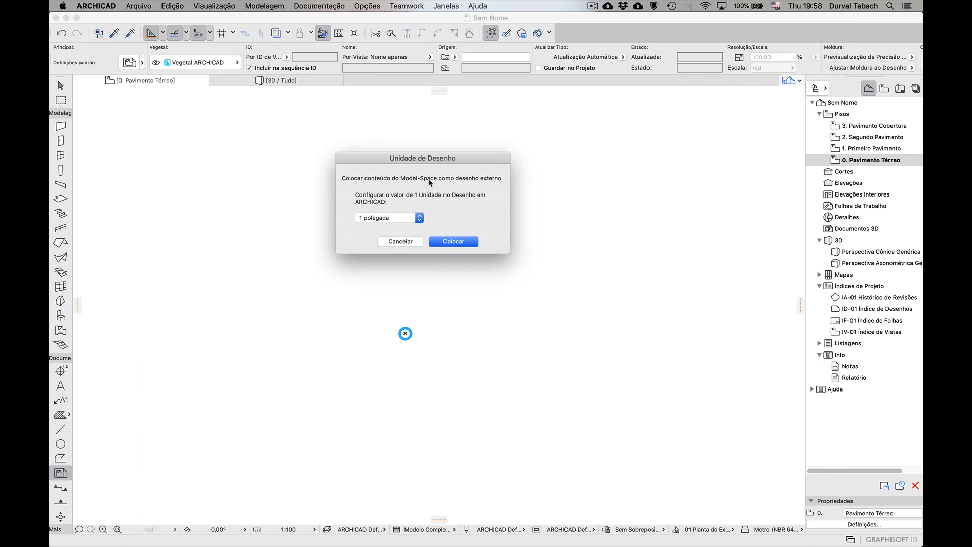
pyautogui.moveTo(431, 159); pyautogui.dragTo(451, 154)
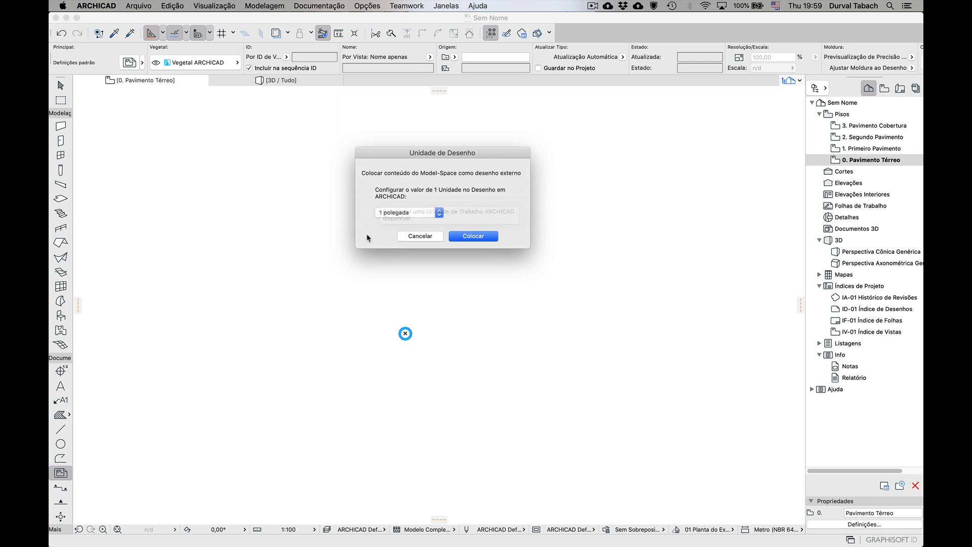
pyautogui.click(473, 236)
pyautogui.click(405, 333)
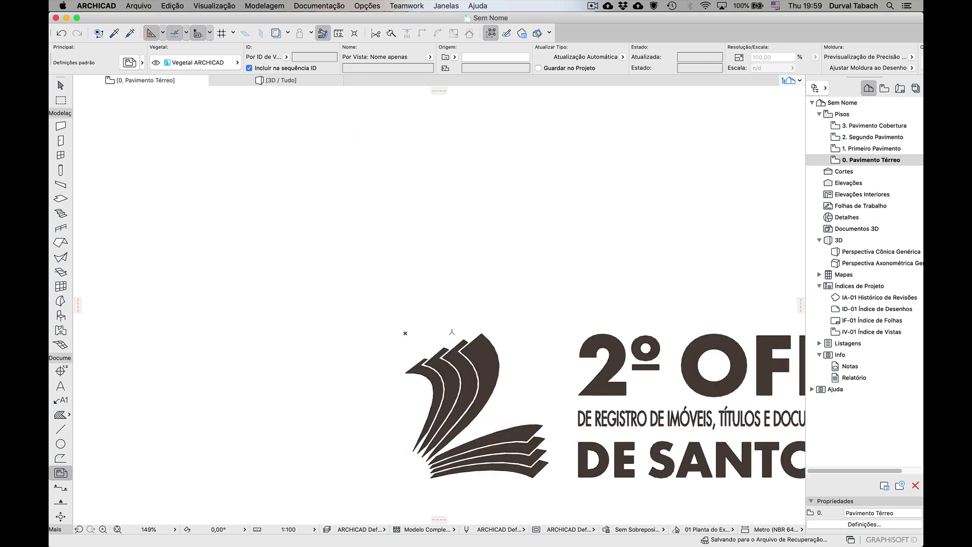
pyautogui.scroll(-5, 258, 222)
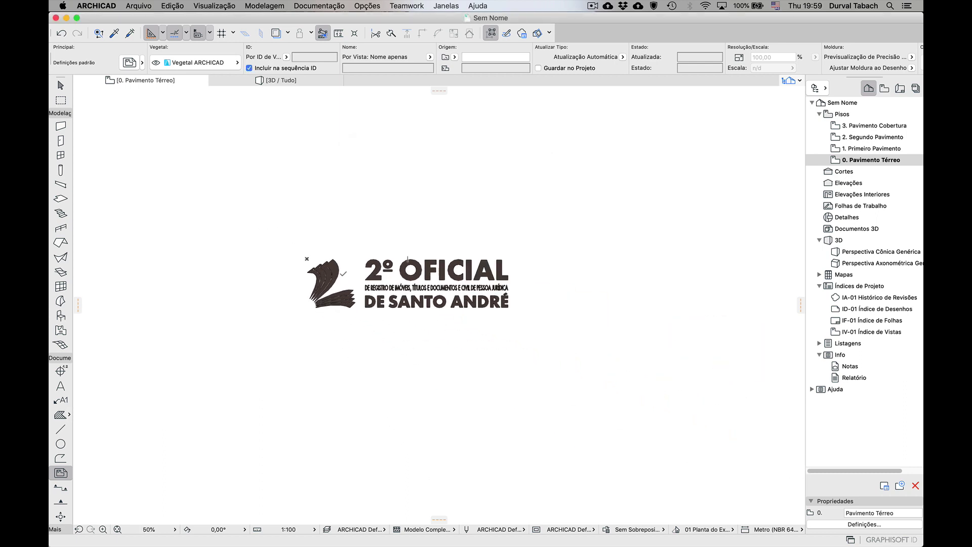
# Step: Explode the placed logo drawing within the current view, keeping the original elements and using the drawing's layers (Usar Vegetais de Desenho)
pyautogui.click(394, 317)
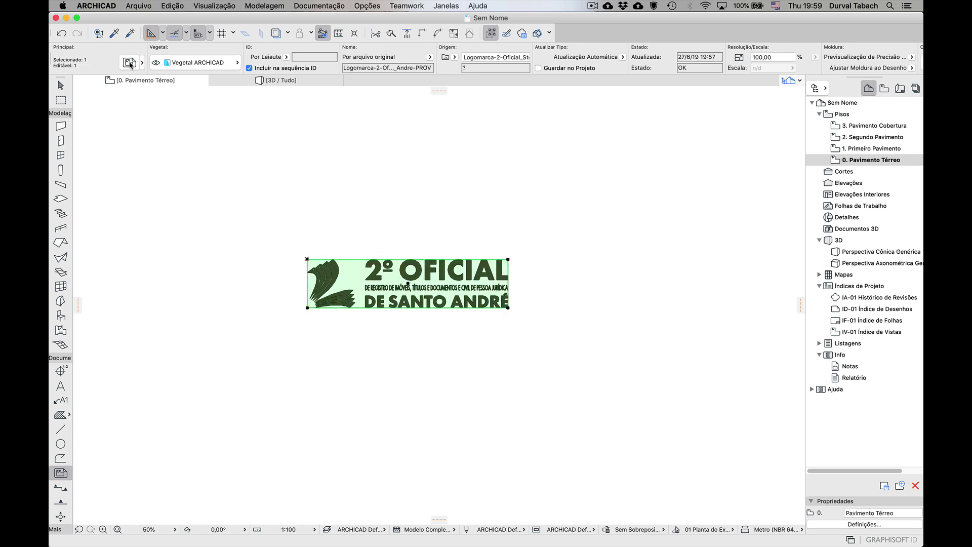
pyautogui.scroll(5, 347, 317)
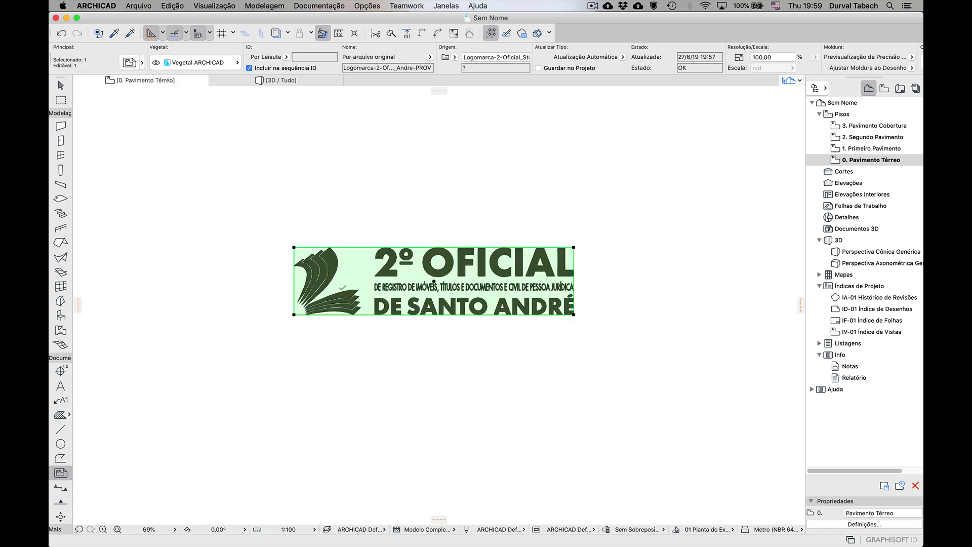
pyautogui.scroll(-4, 309, 283)
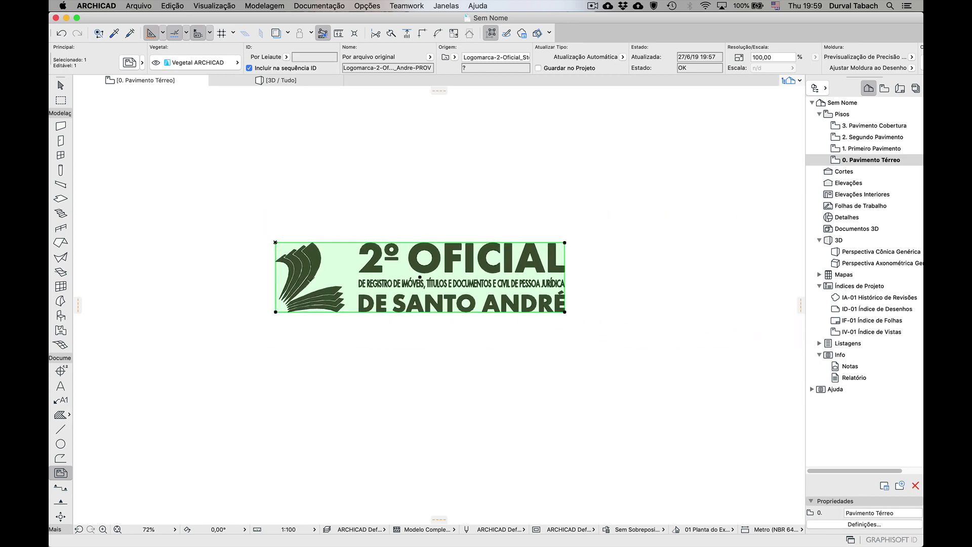
pyautogui.scroll(4, 350, 276)
pyautogui.scroll(-4, 312, 271)
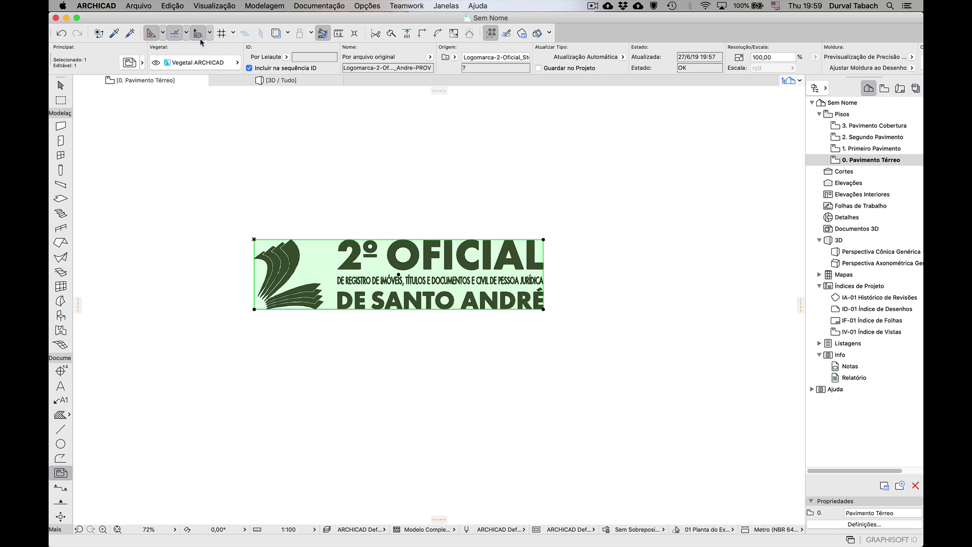
pyautogui.click(172, 6)
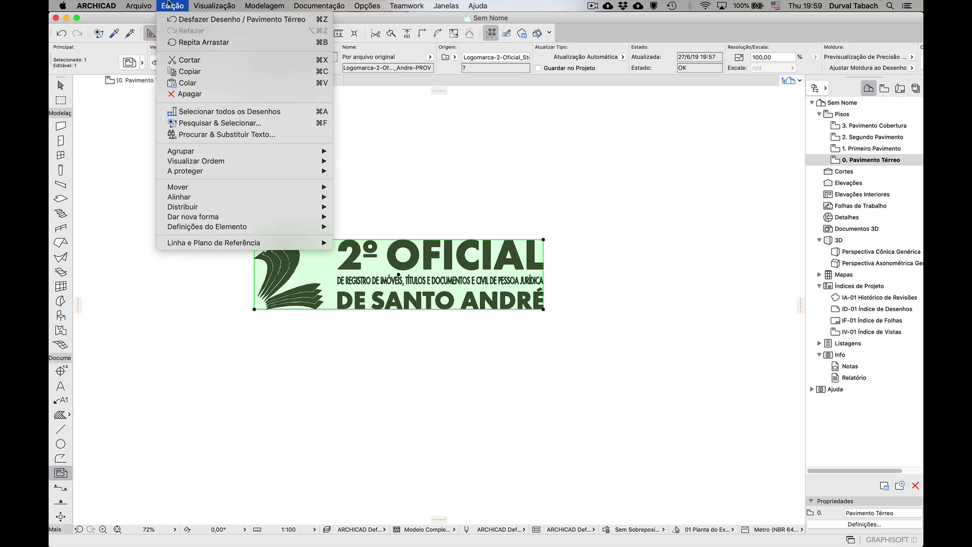
pyautogui.moveTo(192, 219)
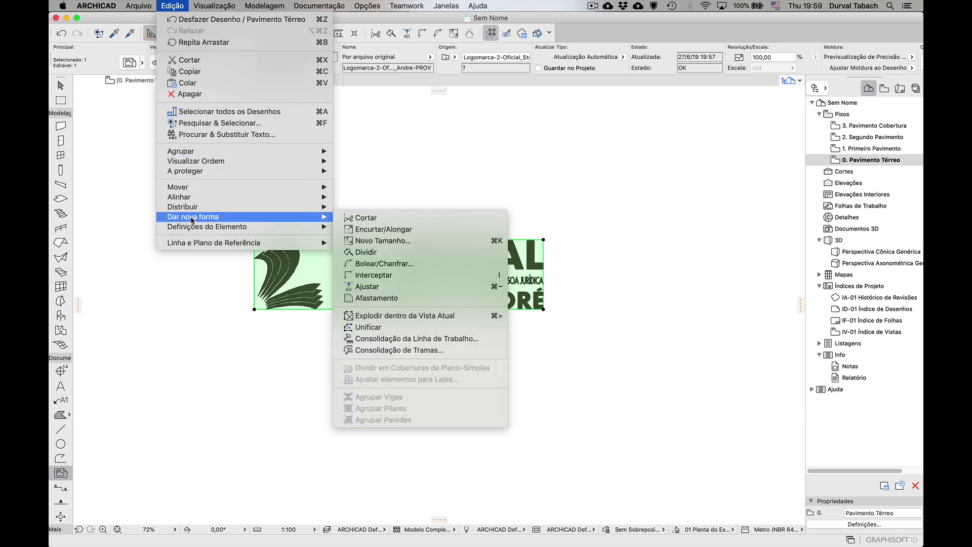
pyautogui.click(412, 317)
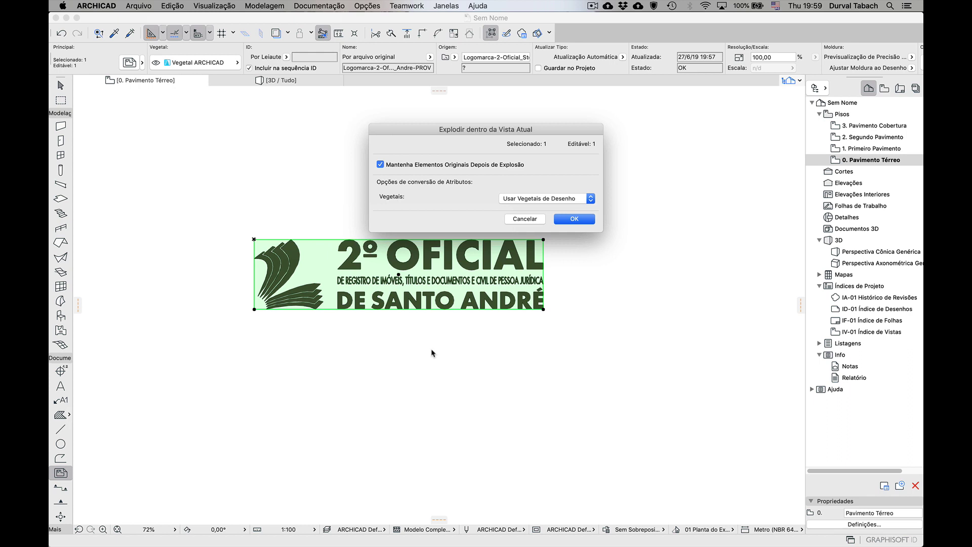
pyautogui.moveTo(428, 131); pyautogui.dragTo(414, 120)
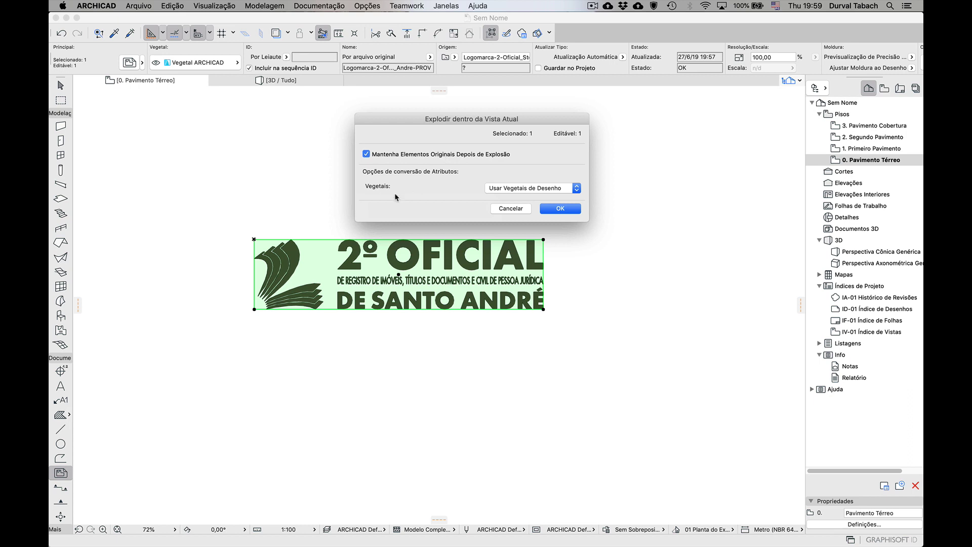
pyautogui.click(562, 210)
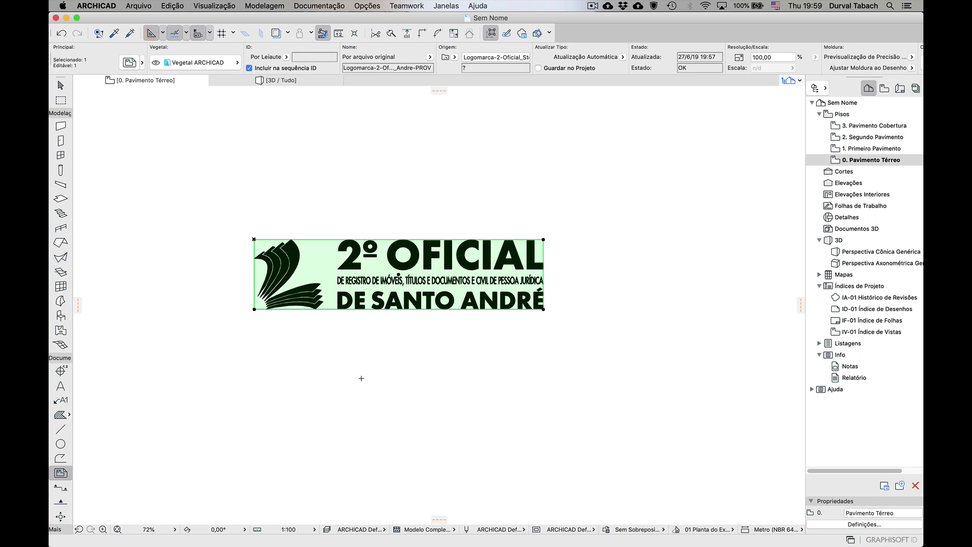
# Step: Move the original logo drawing about 8.11 m straight up, clear of the exploded fills
pyautogui.press('super+d')
pyautogui.click(373, 277)
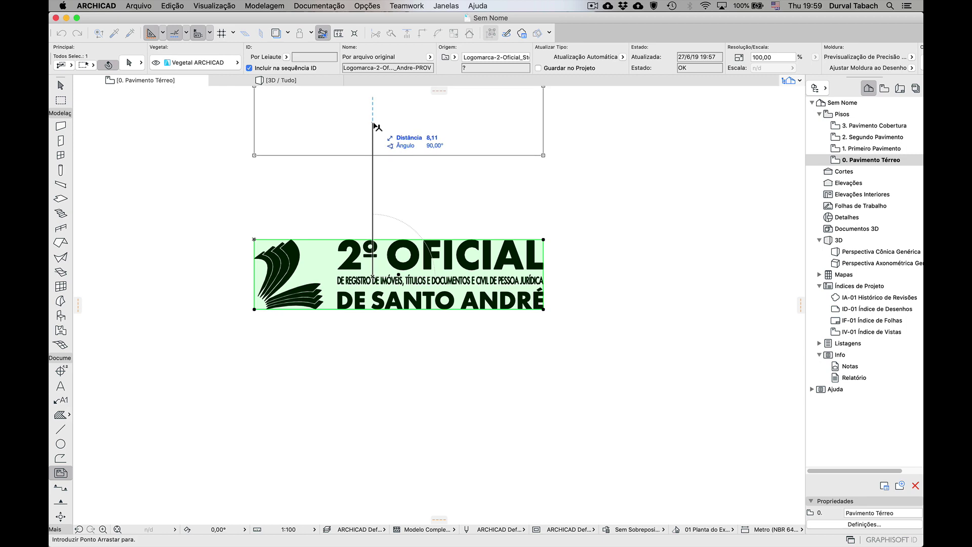
pyautogui.click(373, 125)
# Step: Select the exploded logo's fills as a whole group by turning off Suspend Groups, and inspect their outline nodes up close
pyautogui.click(392, 260)
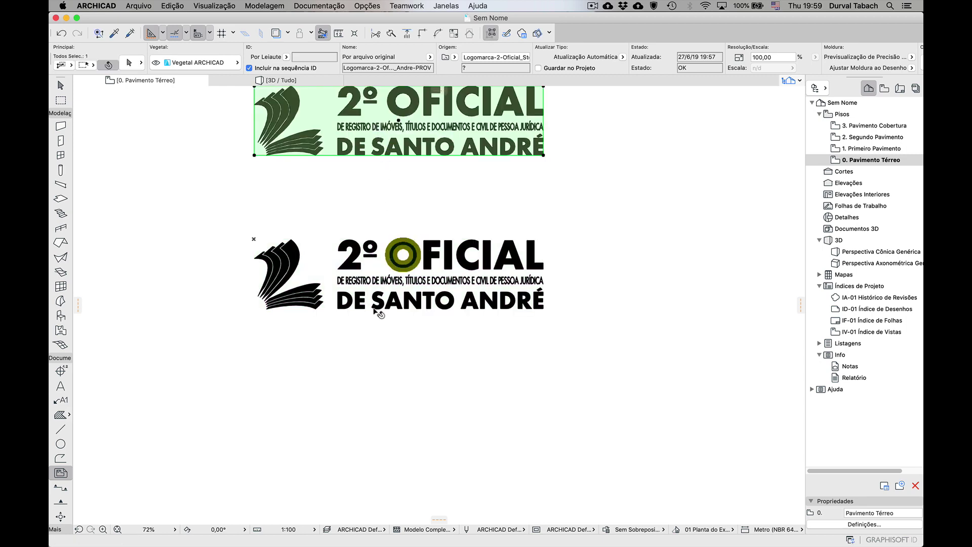
pyautogui.scroll(10, 391, 231)
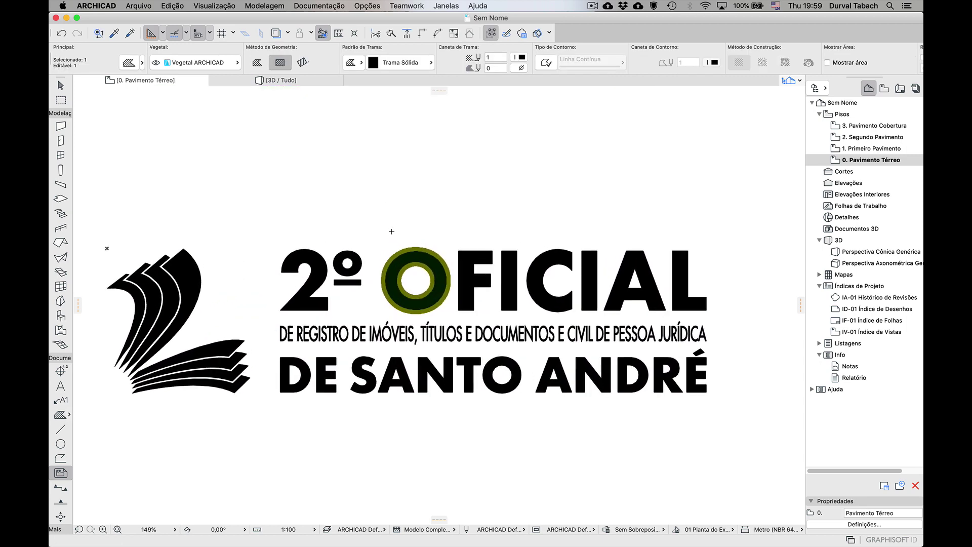
pyautogui.click(492, 34)
pyautogui.scroll(-5, 405, 195)
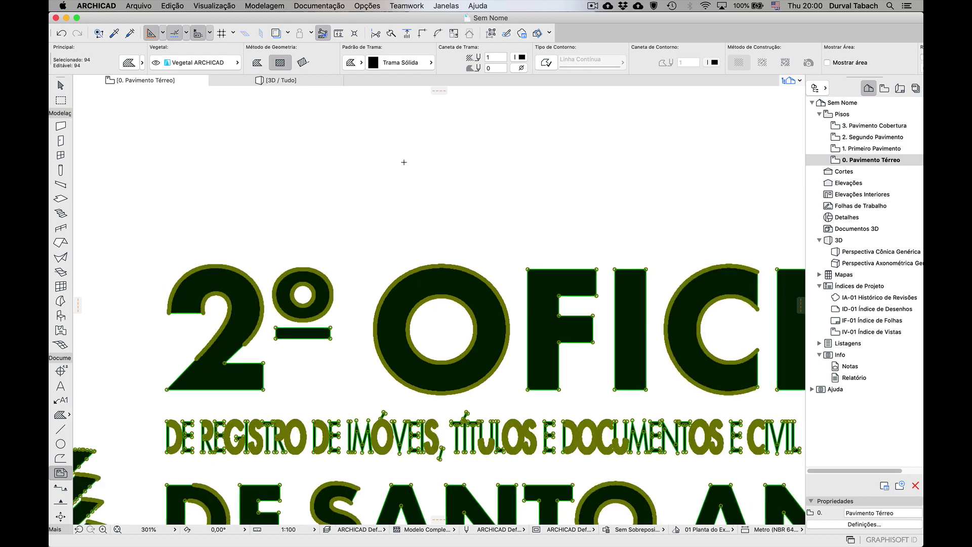
pyautogui.scroll(-1, 407, 196)
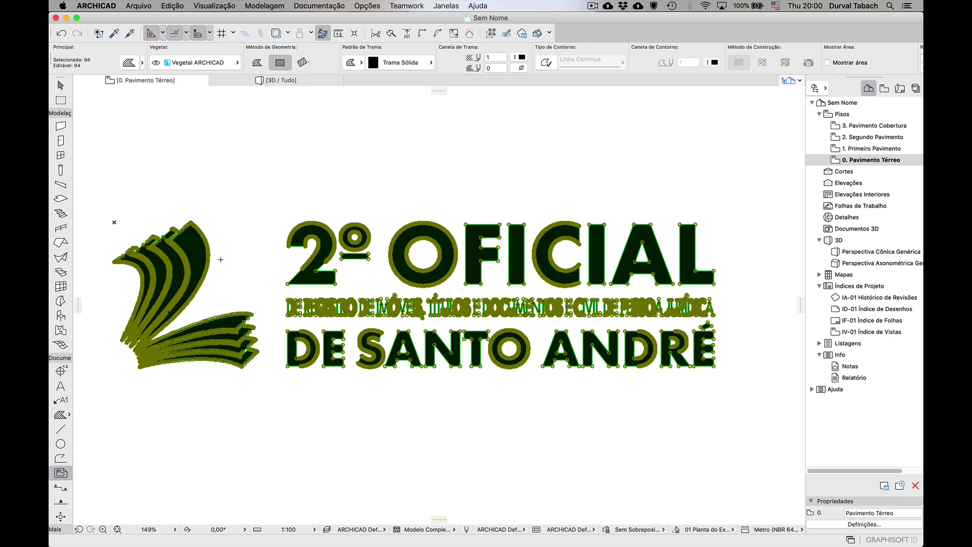
pyautogui.scroll(4, 293, 266)
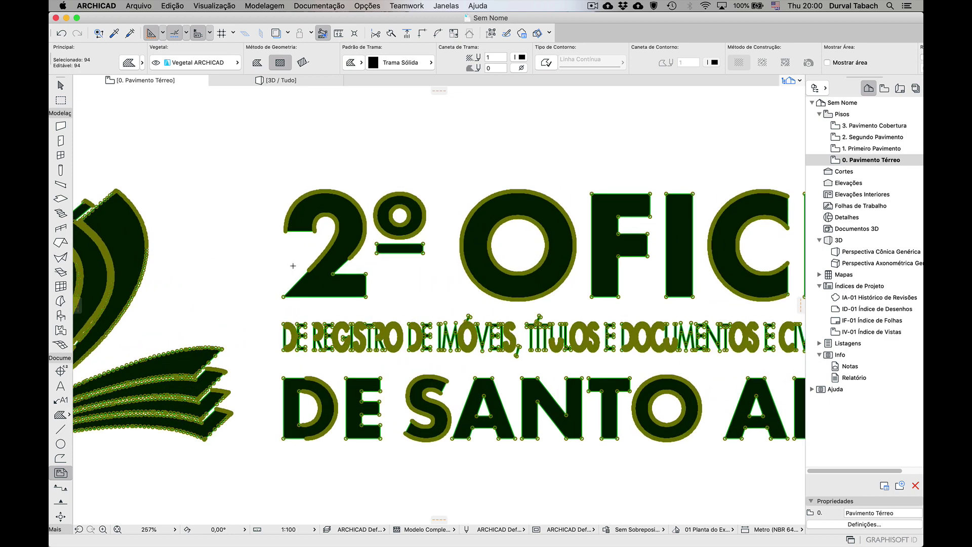
pyautogui.scroll(3, 293, 266)
pyautogui.scroll(3, 293, 266)
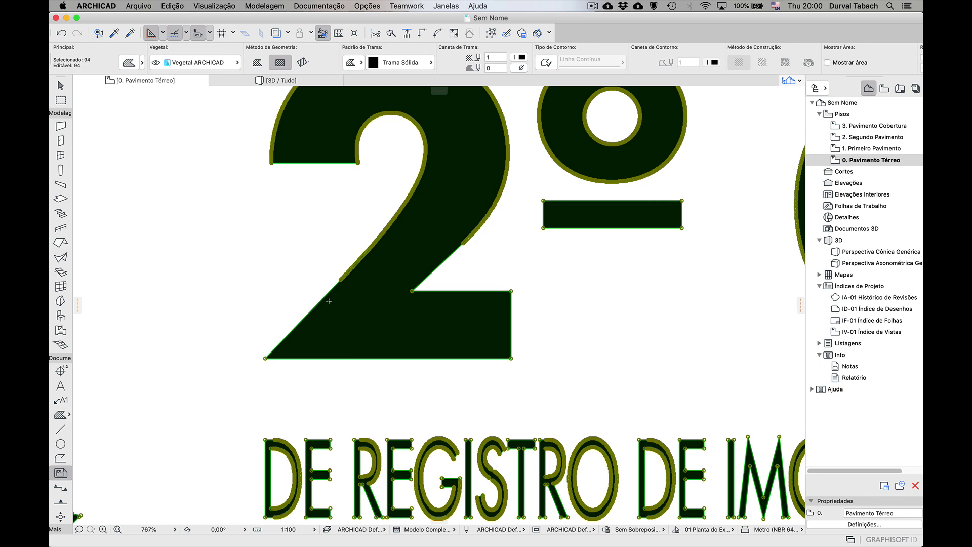
pyautogui.scroll(-10, 329, 301)
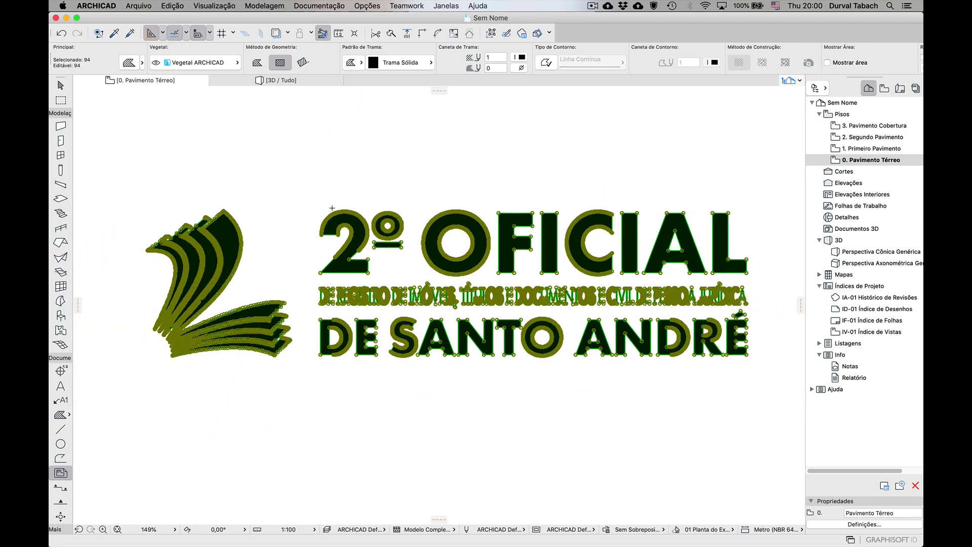
# Step: Turn on Suspend Groups for the exploded logo and clear the selection of its grouped fills
pyautogui.scroll(-1, 332, 207)
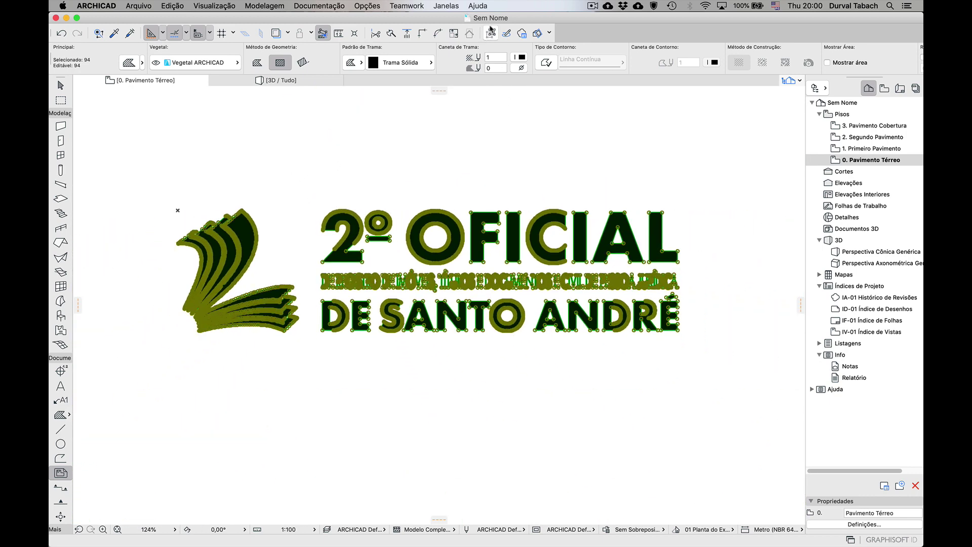
pyautogui.click(490, 33)
pyautogui.press('Escape')
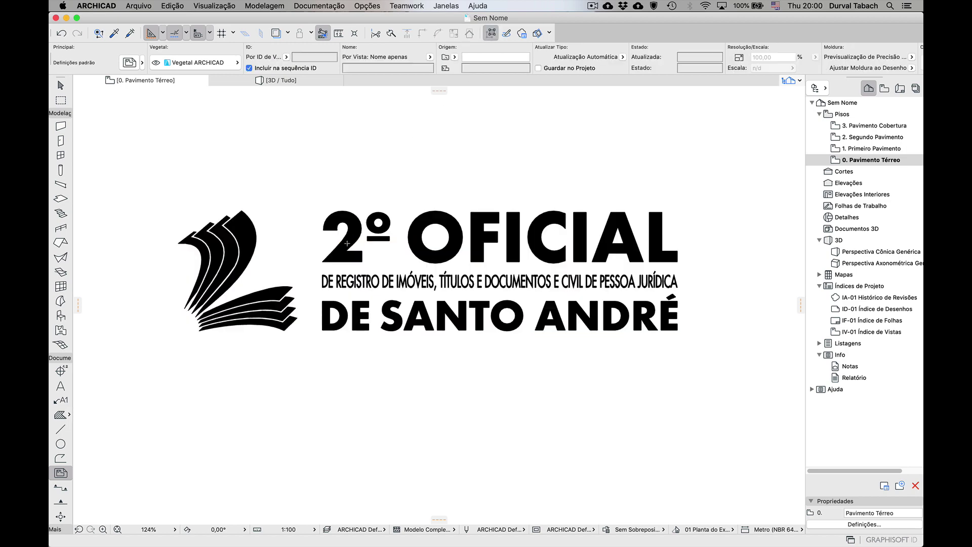
pyautogui.scroll(5, 347, 244)
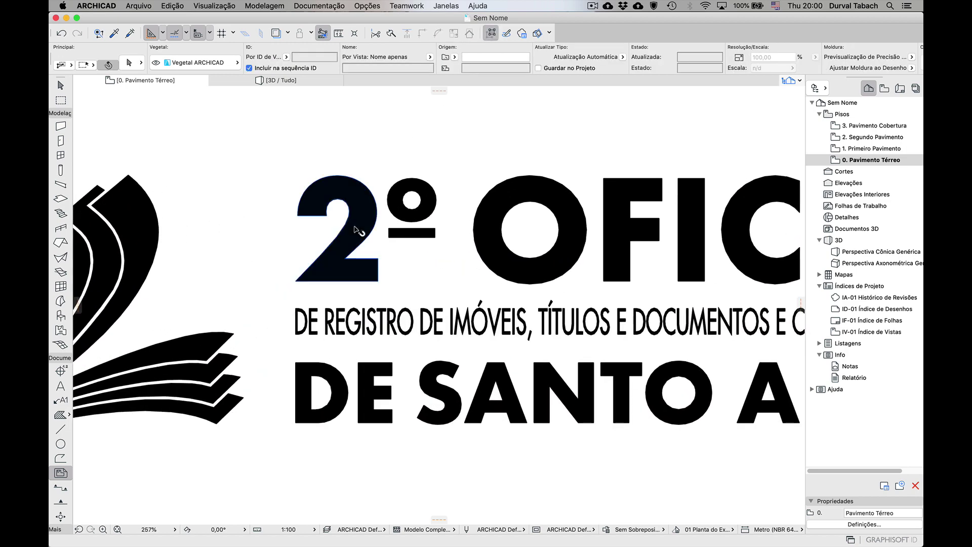
pyautogui.click(348, 245)
pyautogui.click(492, 34)
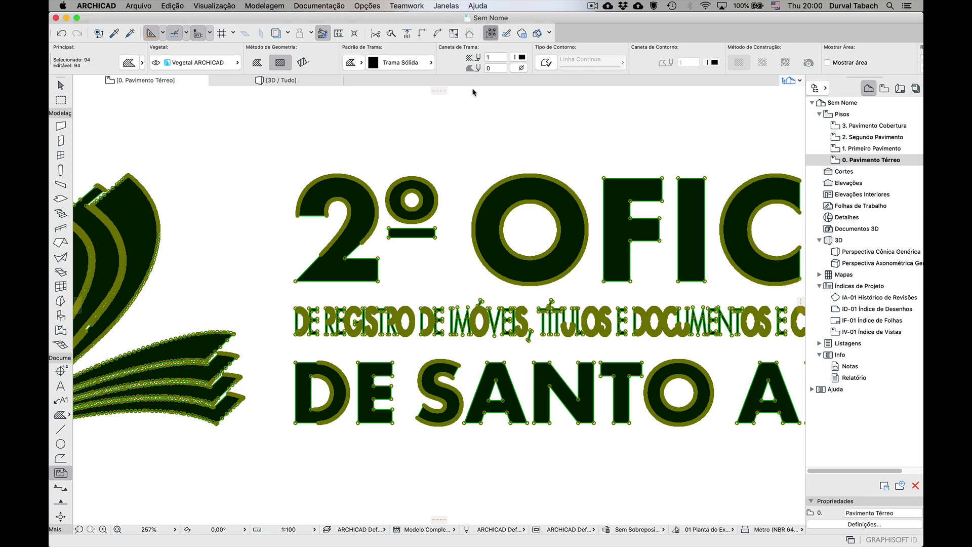
pyautogui.press('Escape')
# Step: Move the single fill of the number 2 slightly right and down, off its underlying outline
pyautogui.click(361, 231)
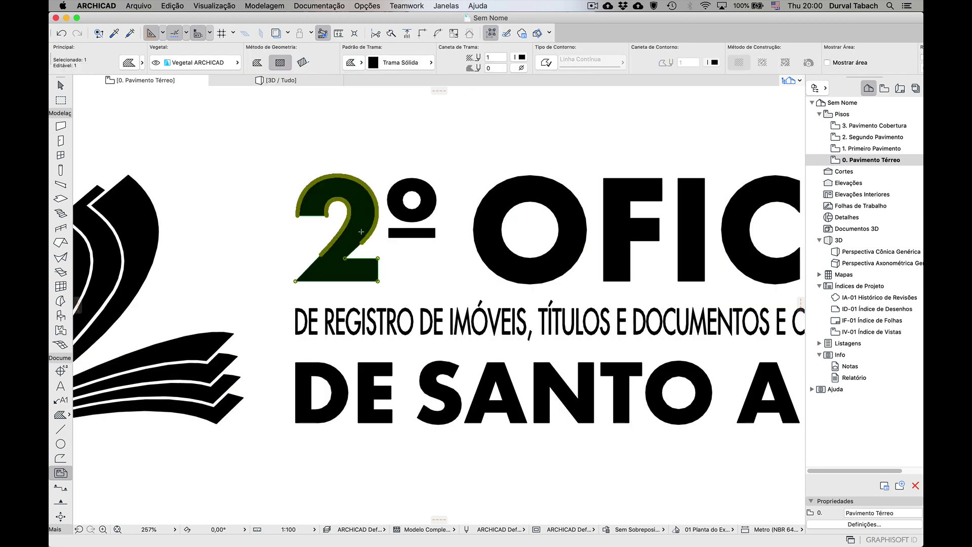
pyautogui.press('super+d')
pyautogui.click(332, 191)
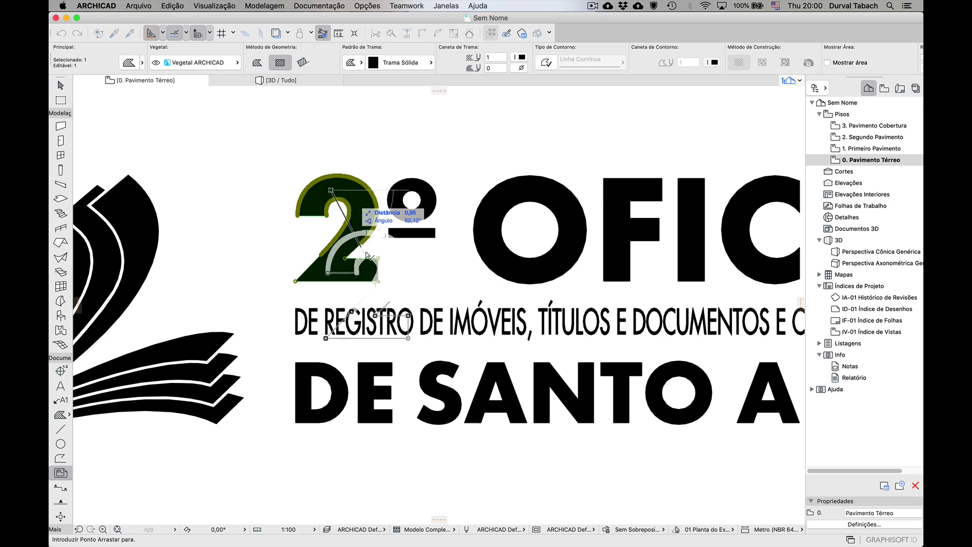
pyautogui.click(315, 207)
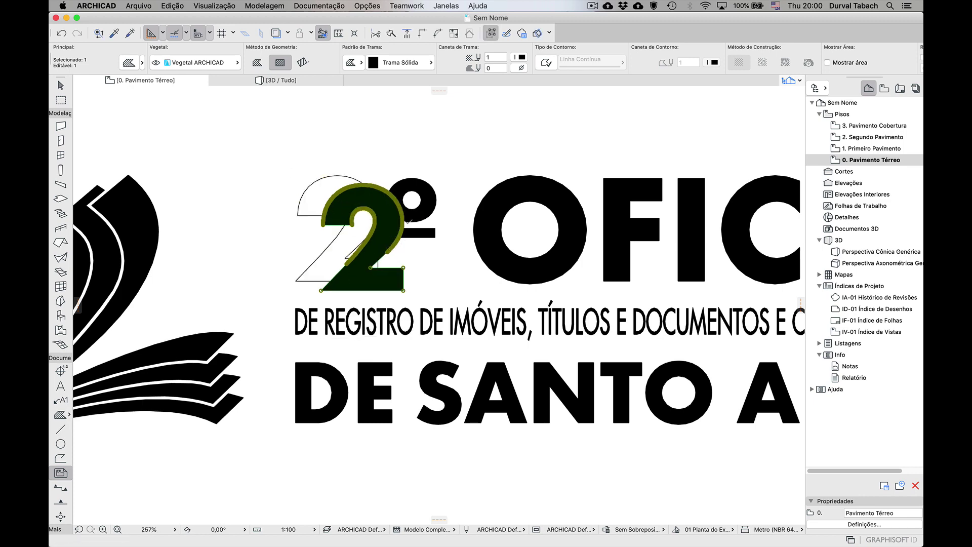
# Step: Examine the node density along the curved edge of the number 2 fill up close
pyautogui.scroll(5, 324, 209)
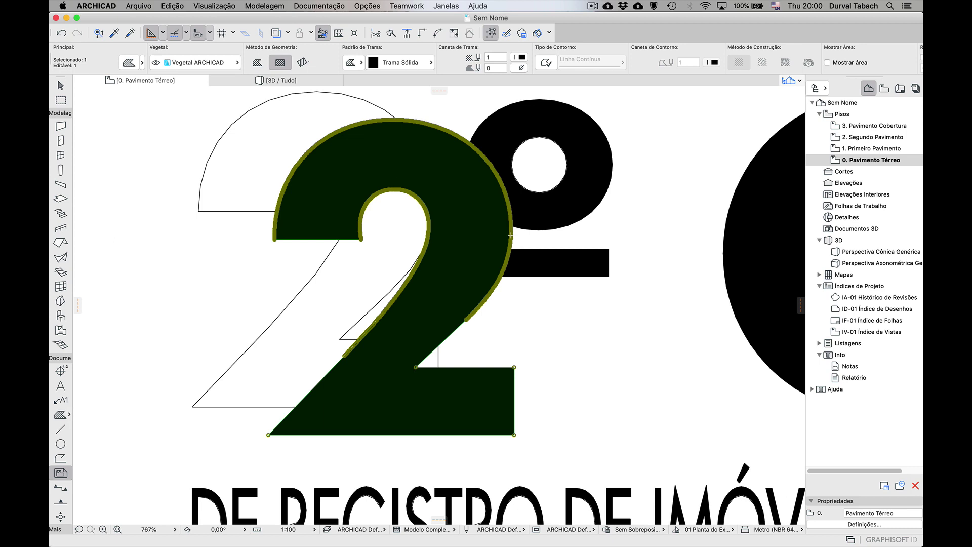
pyautogui.scroll(5, 438, 117)
pyautogui.scroll(3, 426, 114)
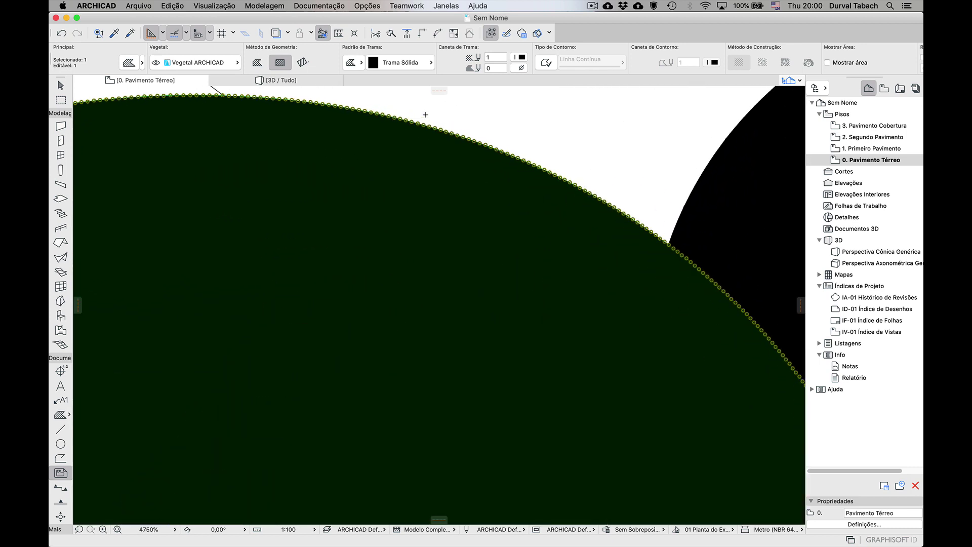
pyautogui.scroll(2, 425, 115)
pyautogui.scroll(-5, 432, 161)
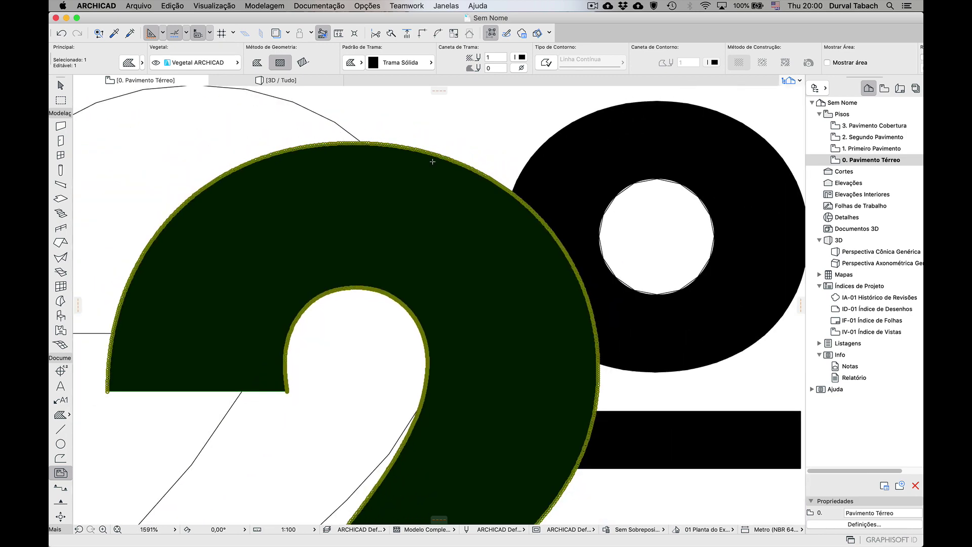
pyautogui.scroll(5, 386, 142)
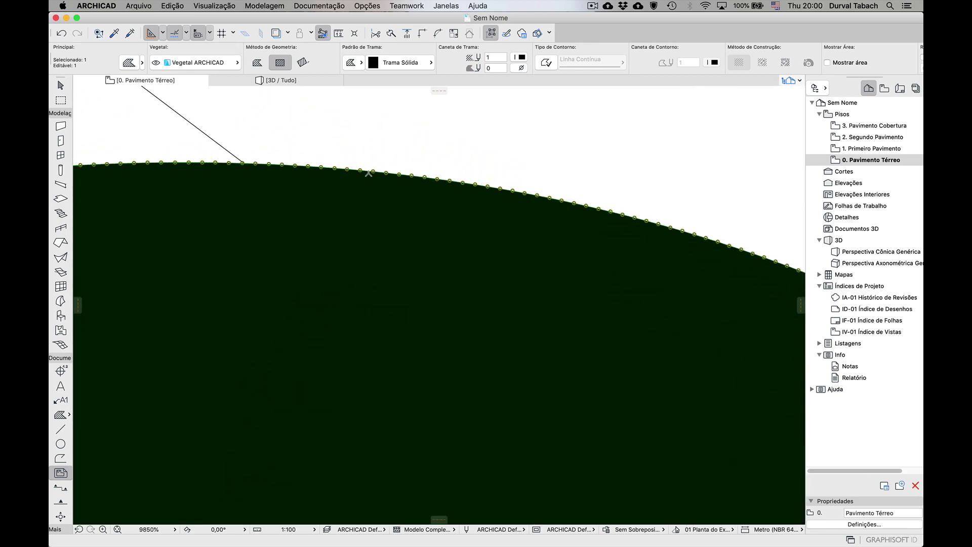
pyautogui.scroll(-5, 384, 156)
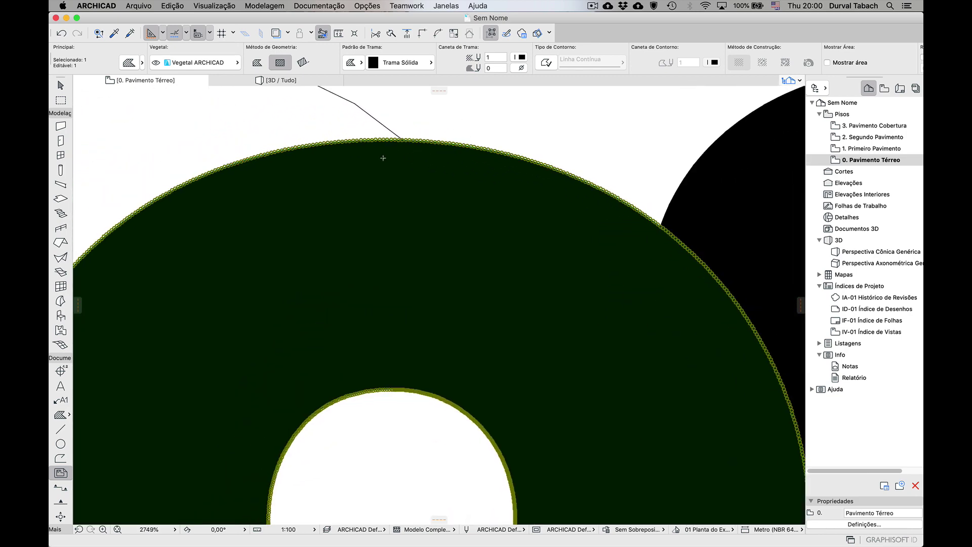
pyautogui.scroll(-3, 369, 181)
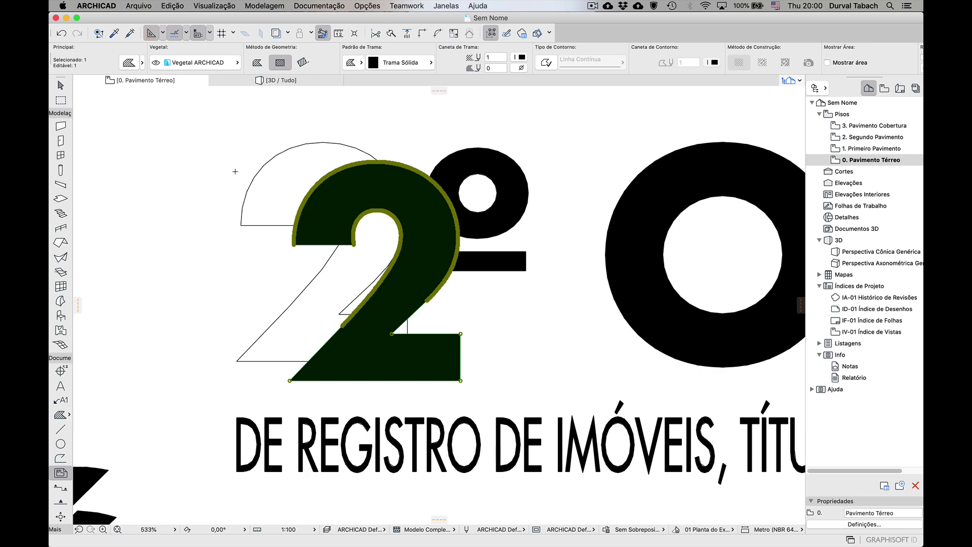
# Step: Select a polyline piece of the exposed number 2 outline and compare its nodes with those along the moved fill's curve
pyautogui.press('Escape')
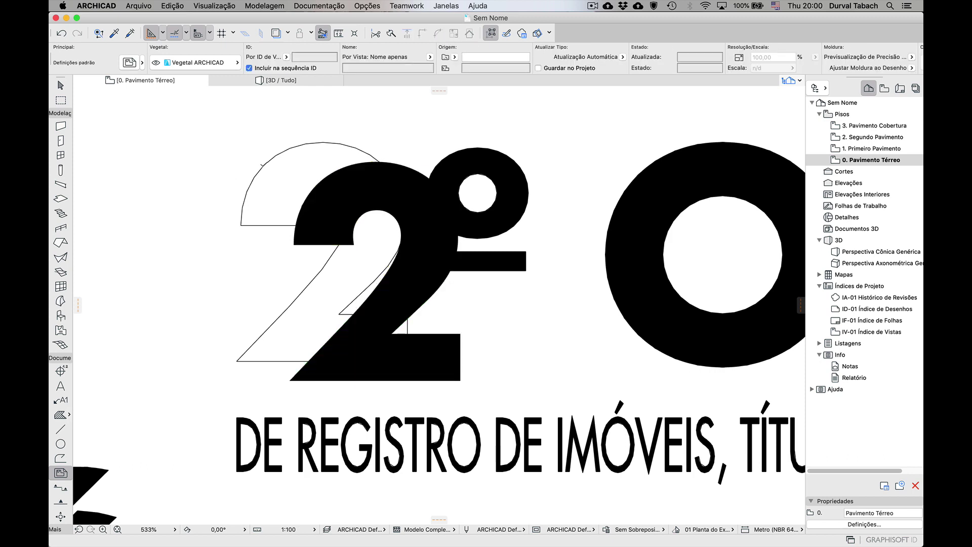
pyautogui.click(264, 165)
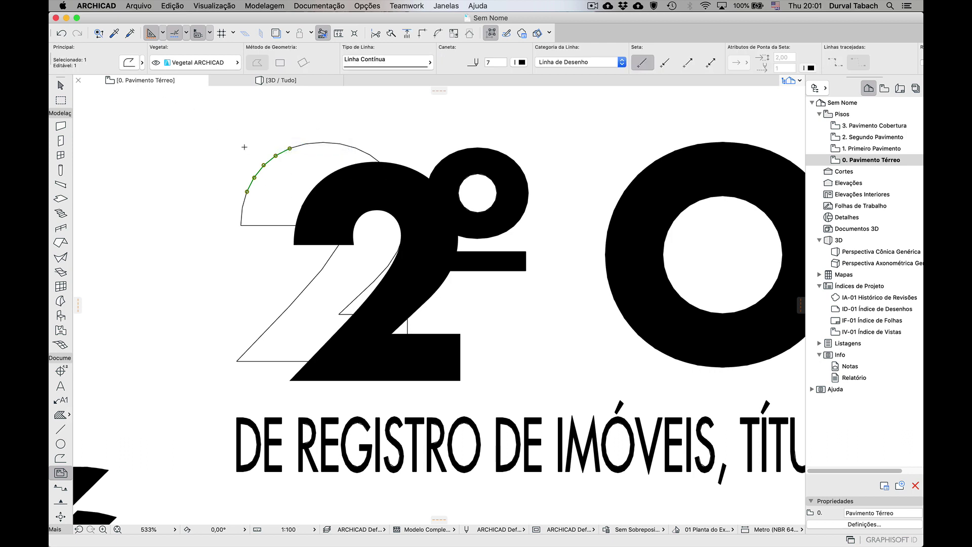
pyautogui.scroll(3, 306, 175)
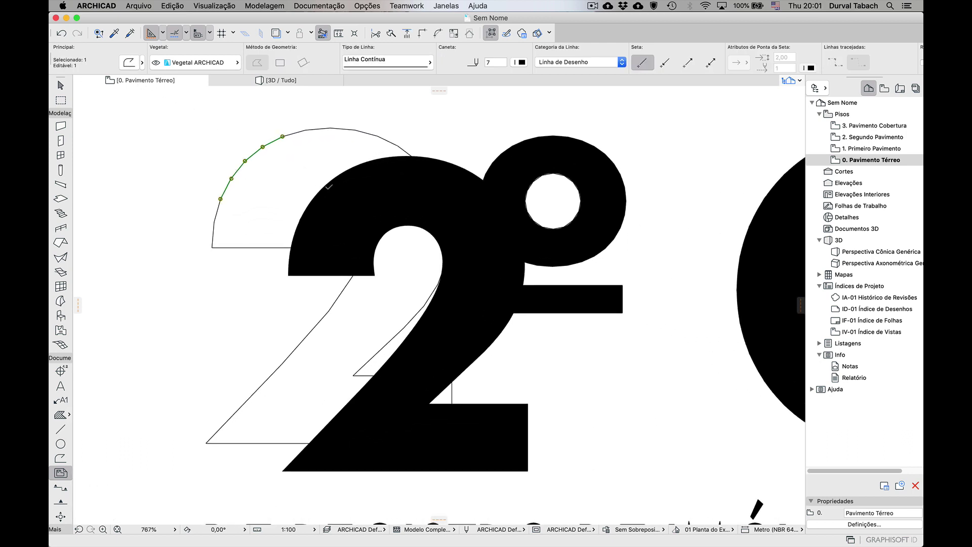
pyautogui.click(330, 203)
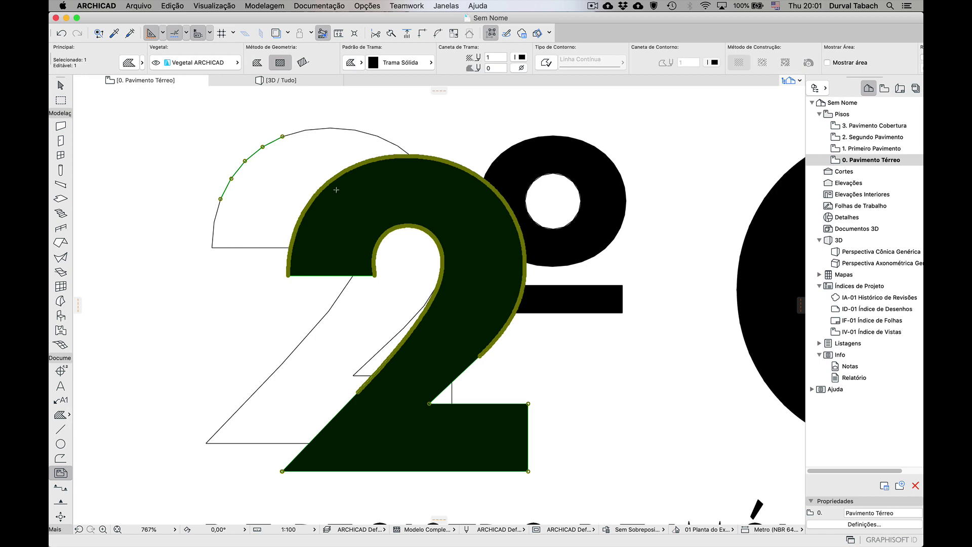
pyautogui.scroll(5, 336, 190)
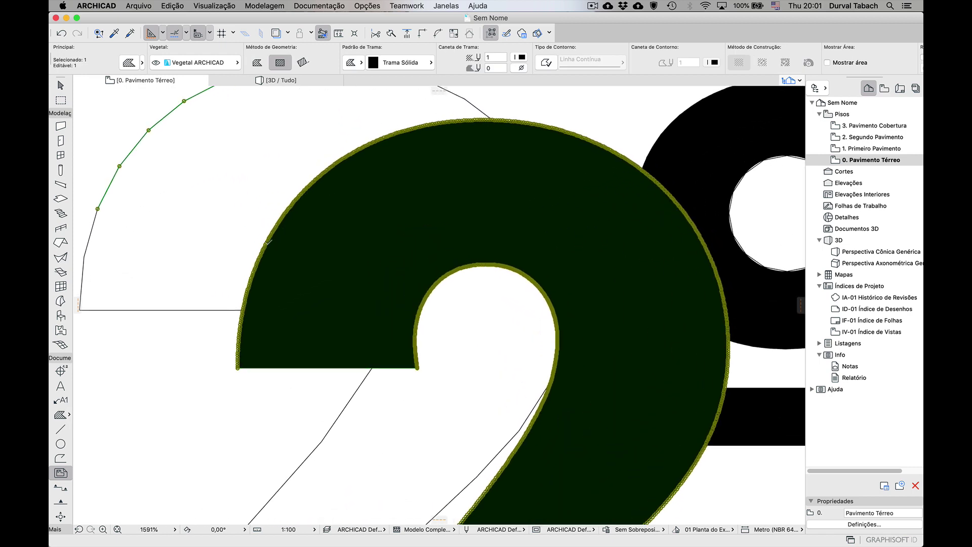
pyautogui.scroll(3, 290, 197)
pyautogui.scroll(-7, 324, 202)
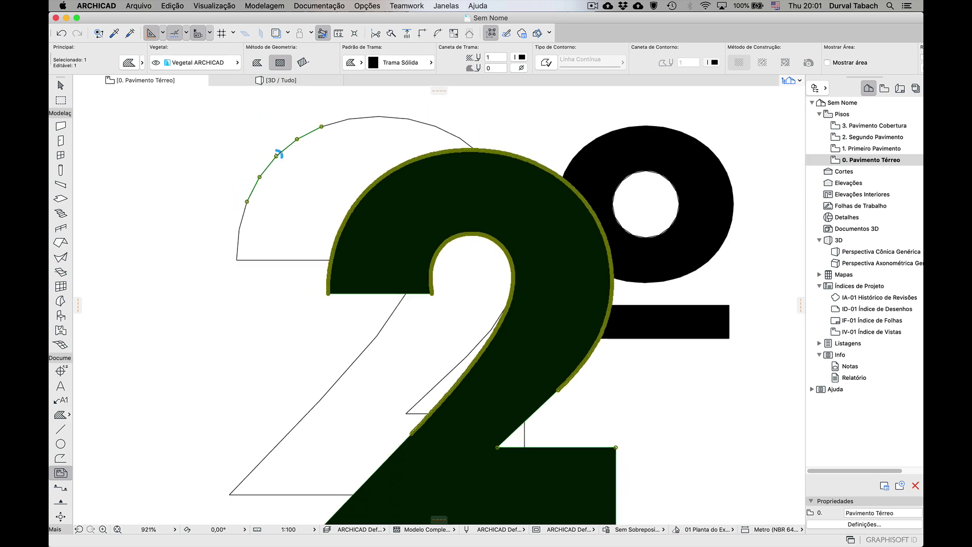
pyautogui.scroll(-6, 268, 154)
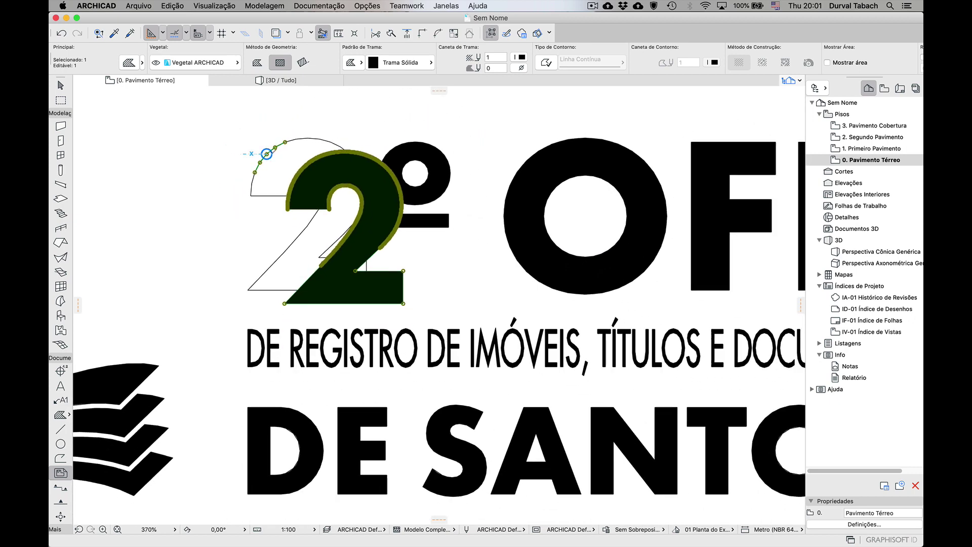
pyautogui.scroll(-3, 276, 151)
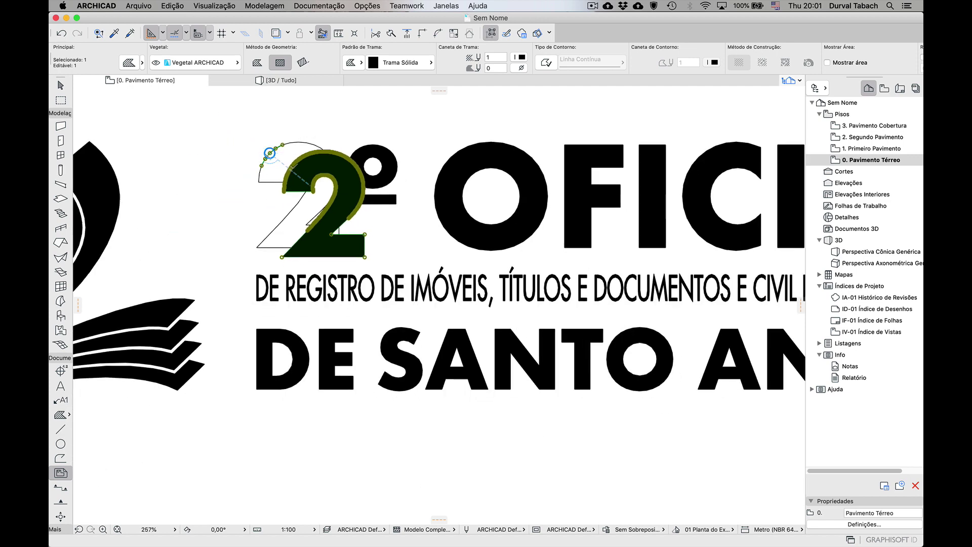
# Step: Reselect the moved fill of the number 2 and check its curve against the coarser outline within the whole logo
pyautogui.scroll(4, 307, 163)
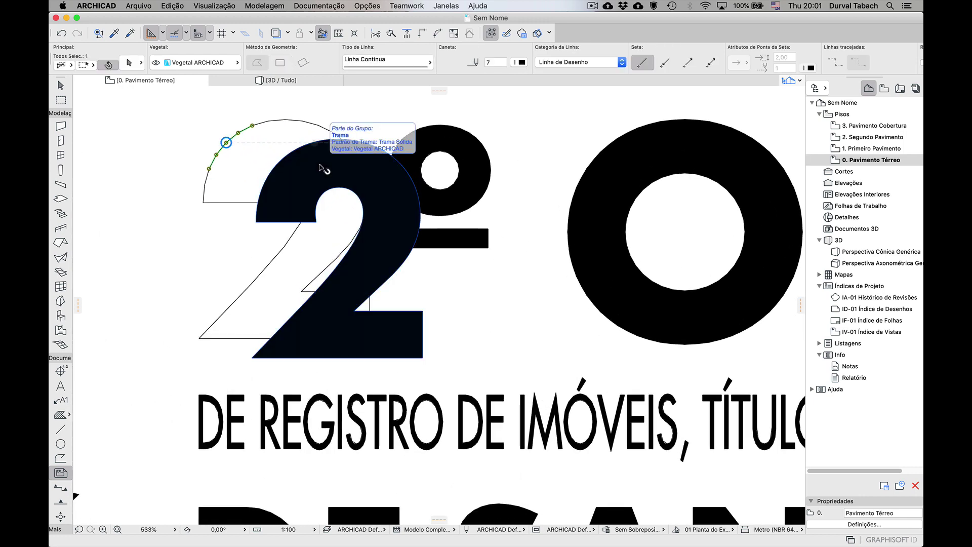
pyautogui.click(321, 166)
pyautogui.scroll(4, 324, 161)
pyautogui.scroll(1, 326, 159)
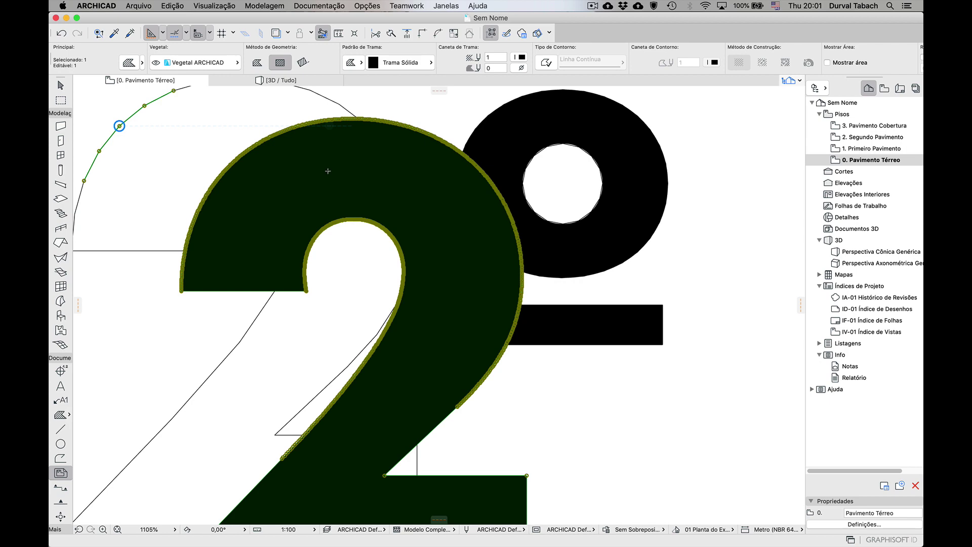
pyautogui.scroll(-7, 328, 172)
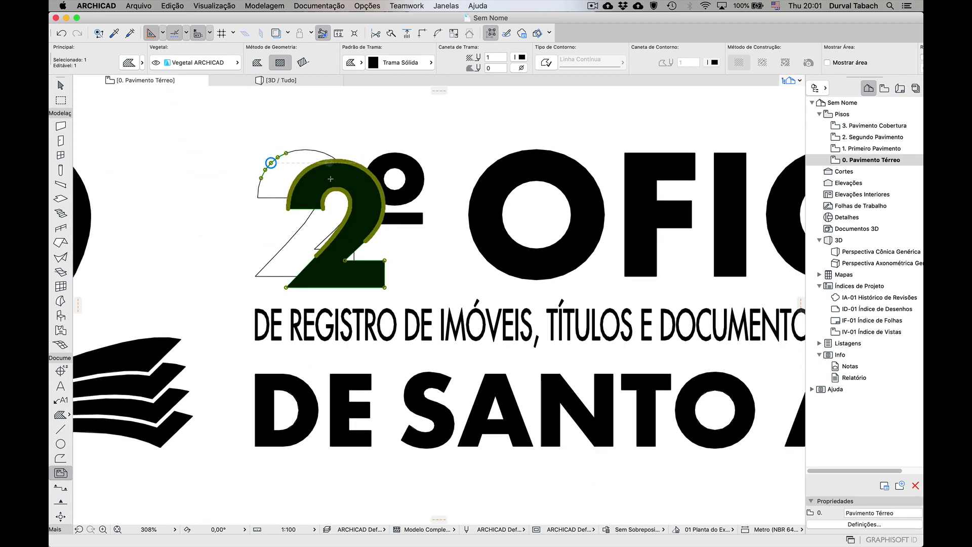
pyautogui.scroll(-3, 331, 179)
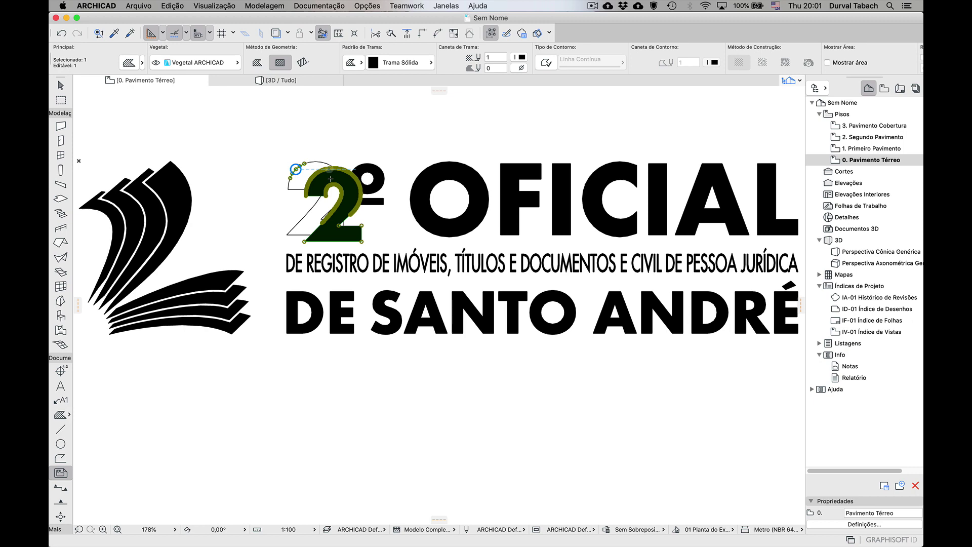
pyautogui.scroll(-2, 331, 179)
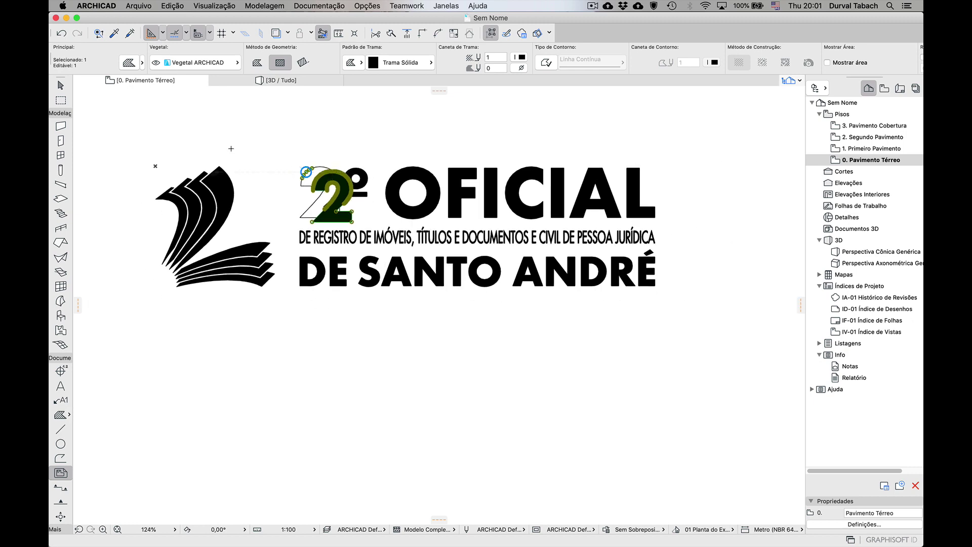
# Step: Enclose the exploded logo in a rectangular marquee and delete all fills inside it, leaving only the outlines
pyautogui.press('Escape')
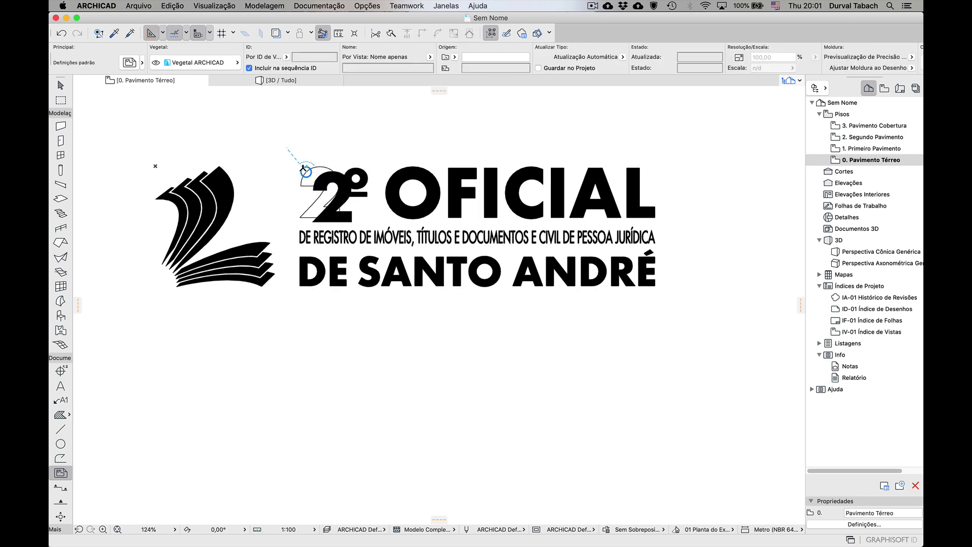
pyautogui.scroll(4, 306, 172)
pyautogui.scroll(-8, 321, 189)
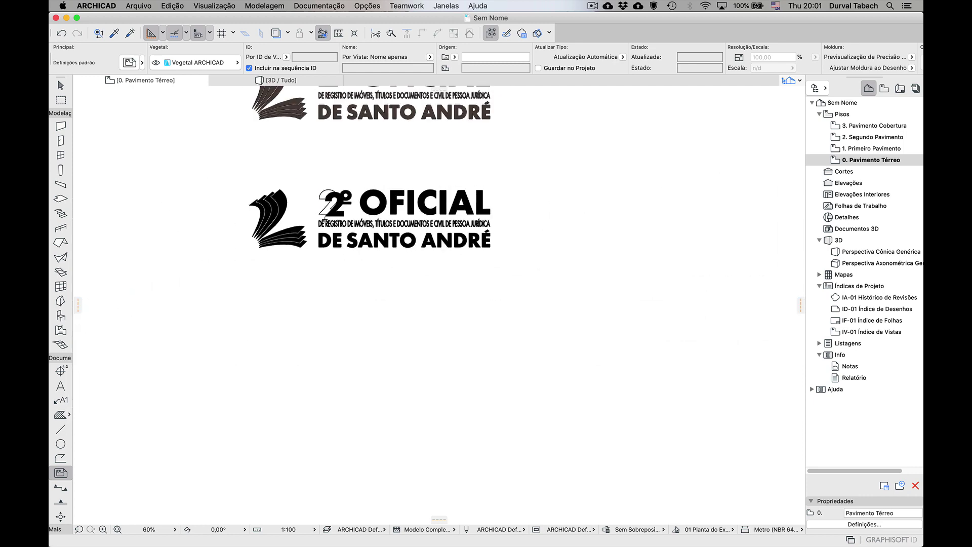
pyautogui.click(61, 100)
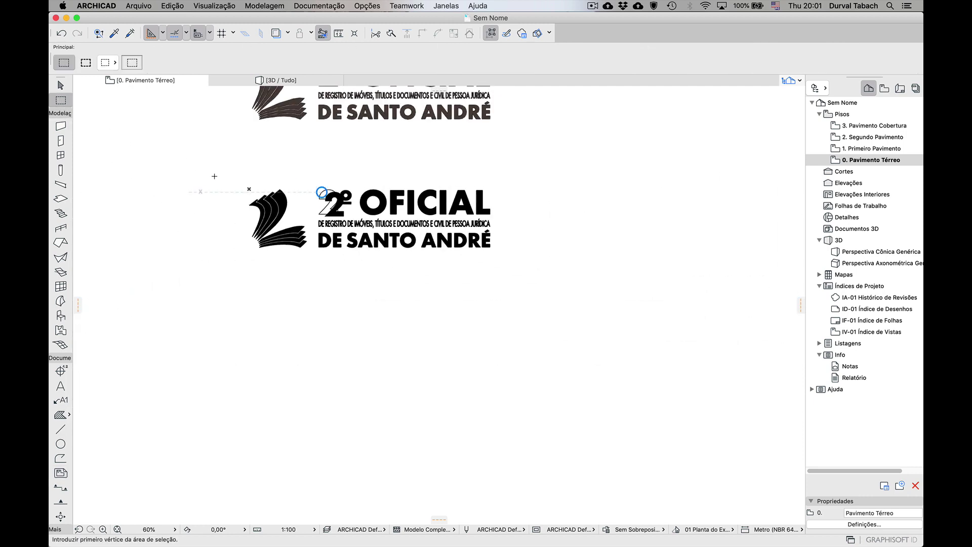
pyautogui.click(215, 176)
pyautogui.click(532, 272)
pyautogui.click(59, 415)
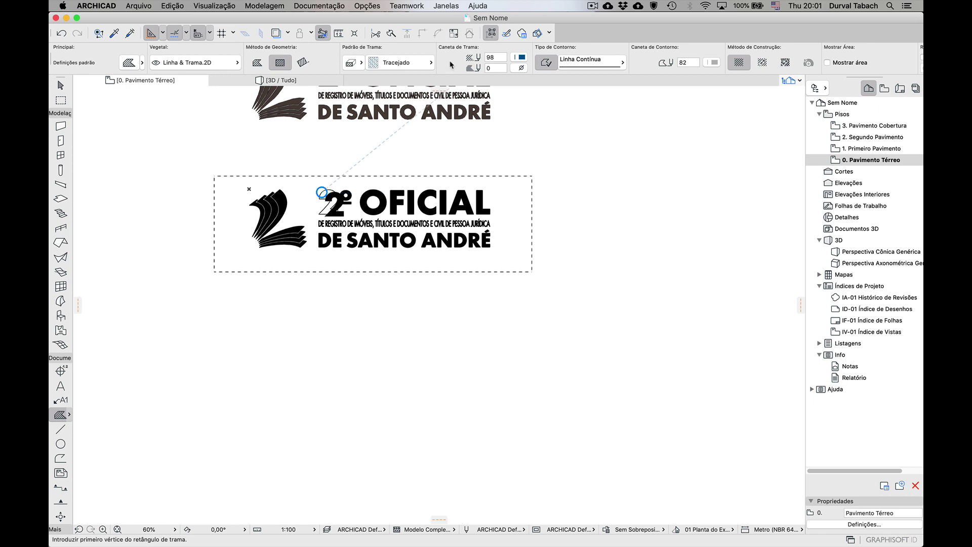
pyautogui.press('super+a')
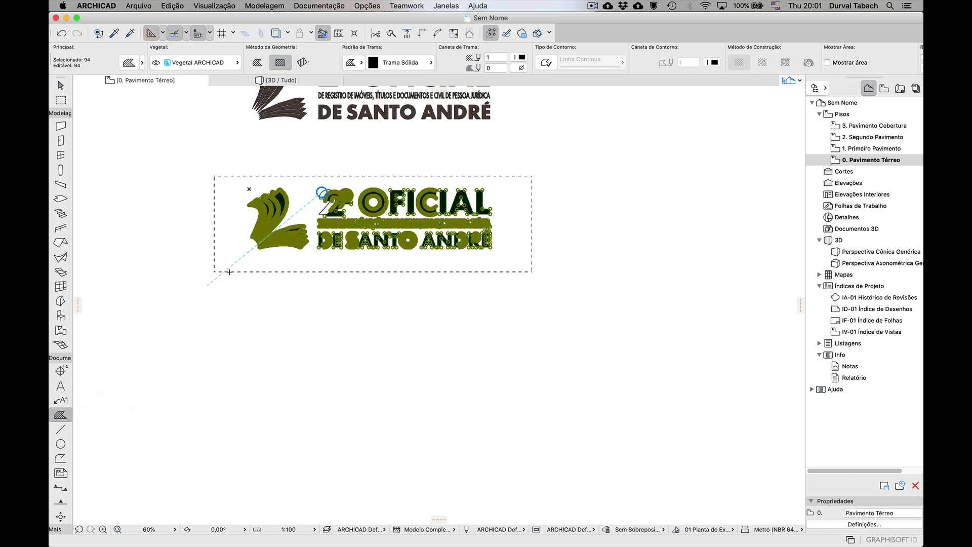
pyautogui.scroll(3, 249, 186)
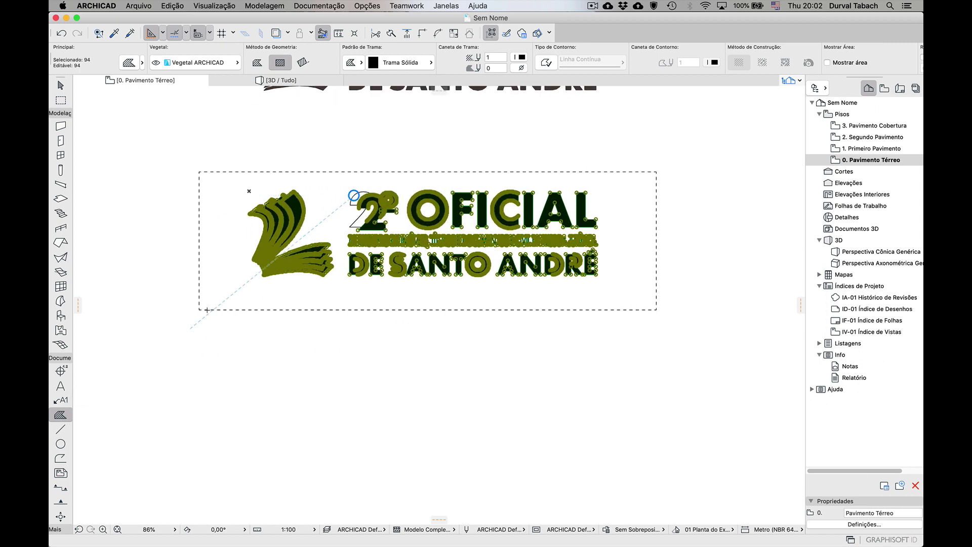
pyautogui.press('Escape')
# Step: Turn off Suspend Groups and select all the remaining logo outlines as a group
pyautogui.scroll(8, 309, 204)
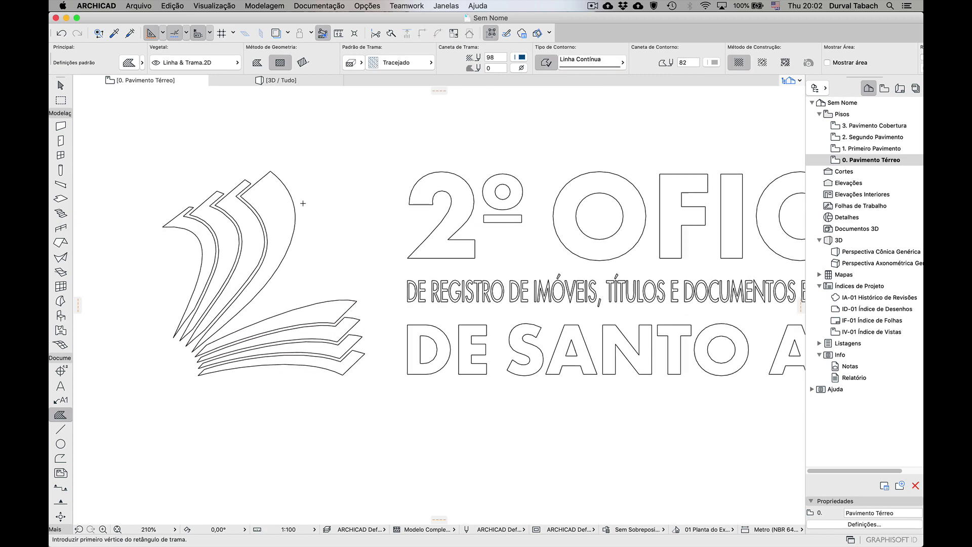
pyautogui.hotkey('alt', 'g')
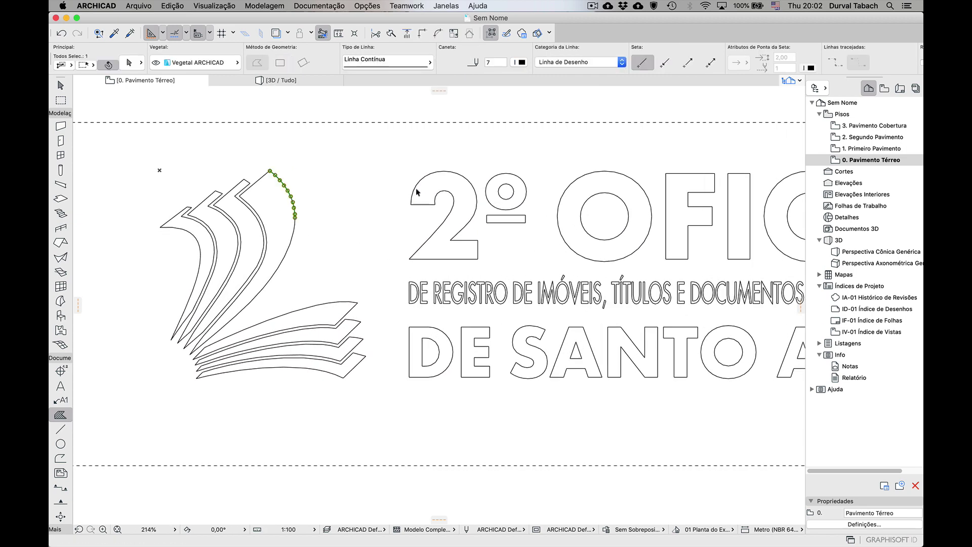
pyautogui.keyDown('shift'); pyautogui.click(417, 191); pyautogui.keyUp('shift')
pyautogui.scroll(-9, 306, 215)
pyautogui.scroll(-5, 338, 320)
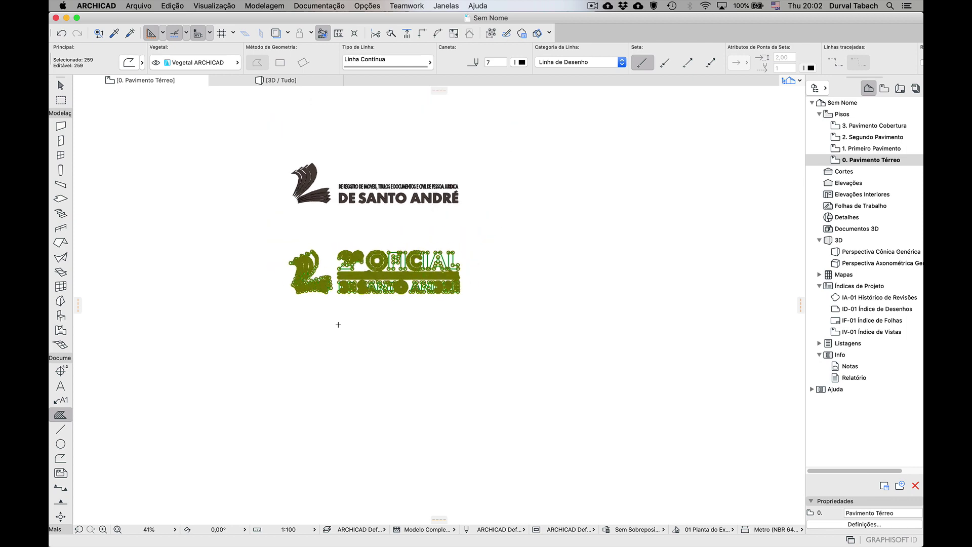
# Step: Select all the logo outlines and examine the nodes along the curved letters of the small middle text and of DE SANTO ANDRÉ
pyautogui.press('Escape')
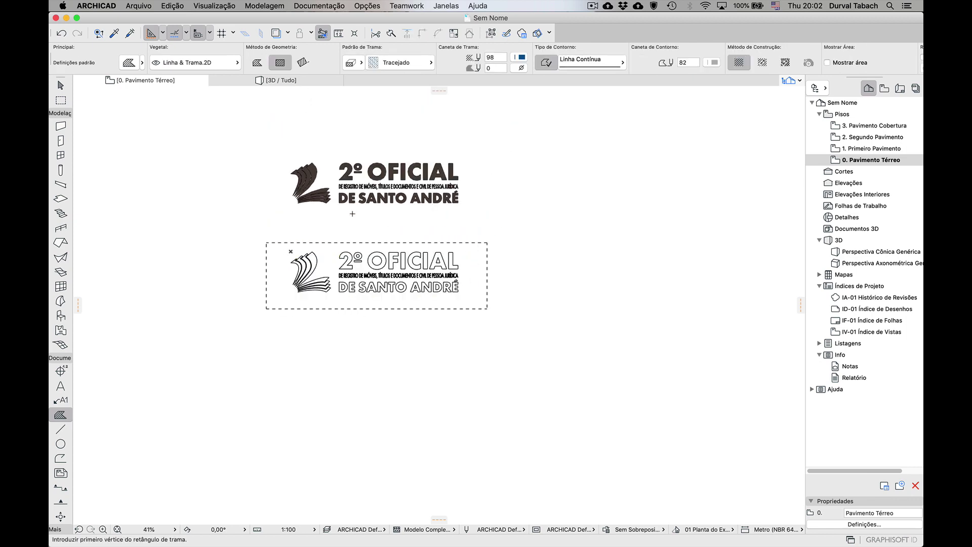
pyautogui.scroll(3, 352, 215)
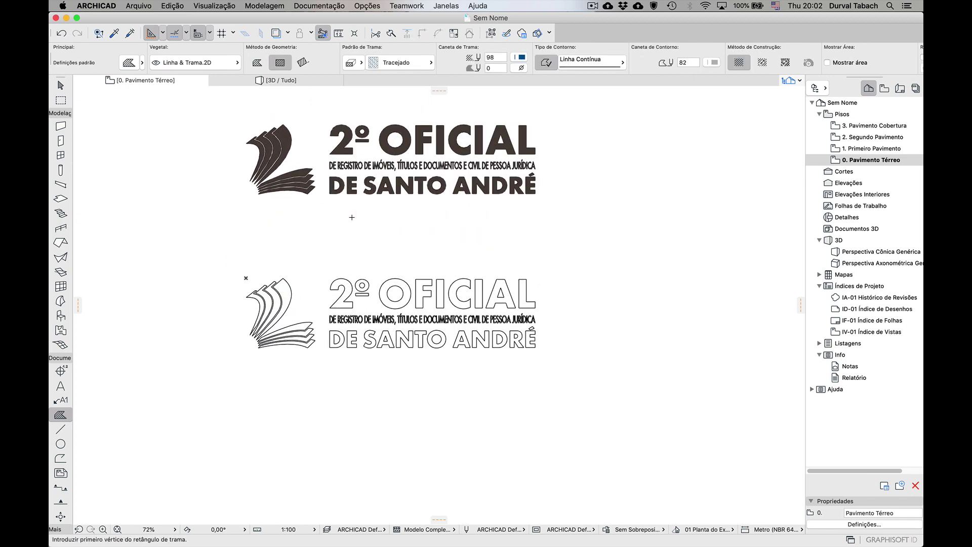
pyautogui.scroll(6, 338, 284)
pyautogui.scroll(4, 337, 292)
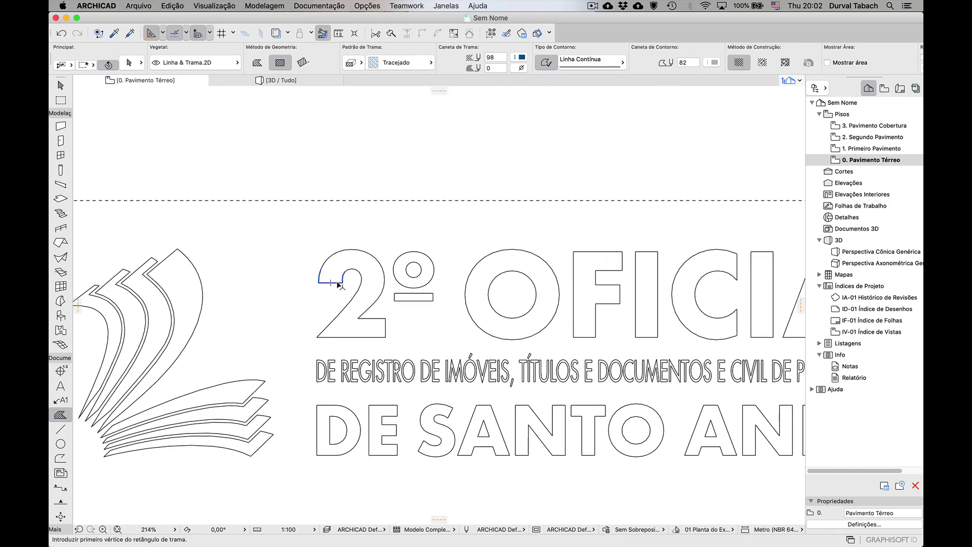
pyautogui.press('super+a')
pyautogui.scroll(-4, 327, 281)
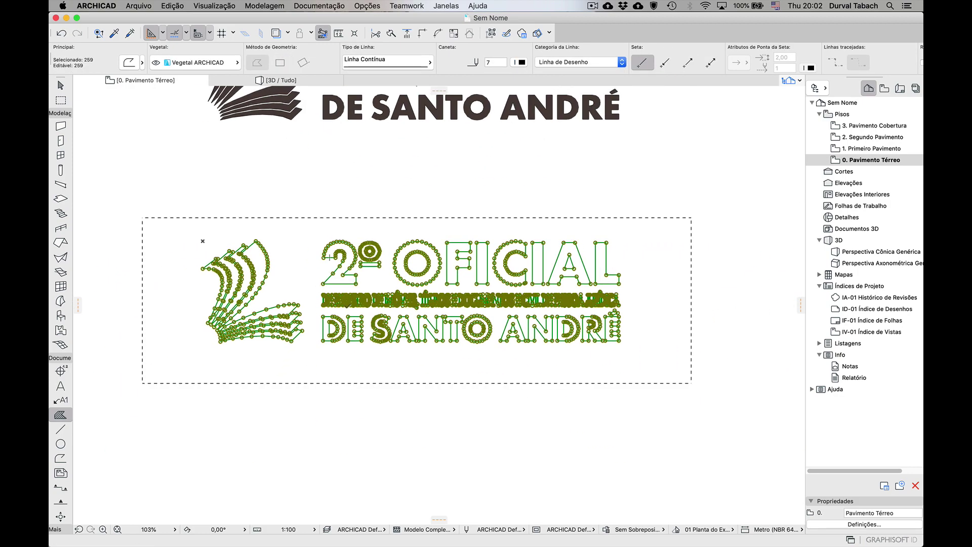
pyautogui.scroll(9, 372, 323)
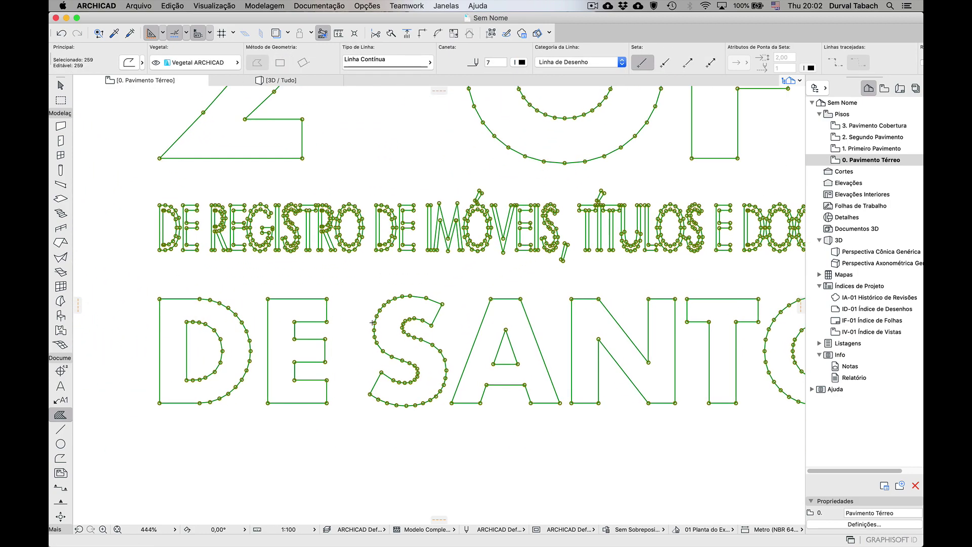
pyautogui.scroll(4, 373, 323)
pyautogui.scroll(3, 372, 322)
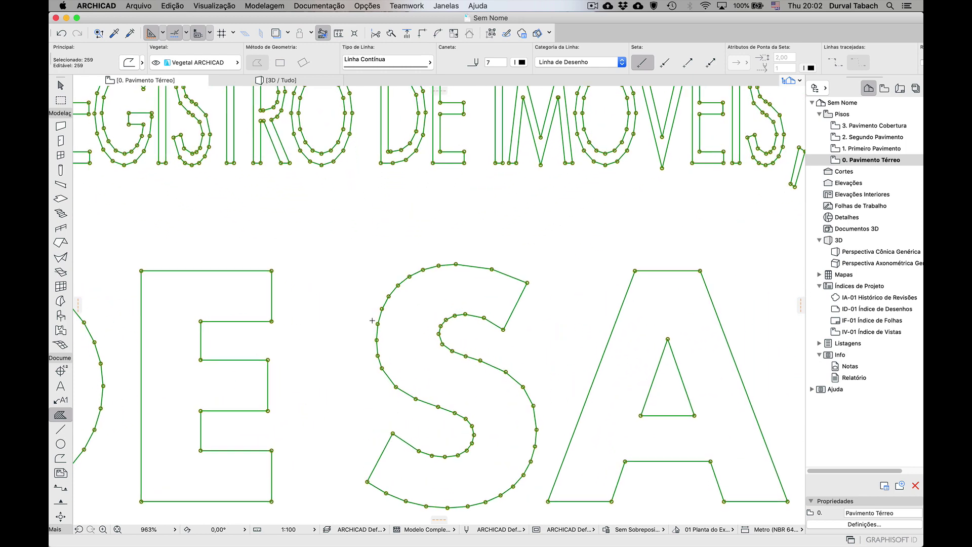
pyautogui.scroll(-4, 431, 277)
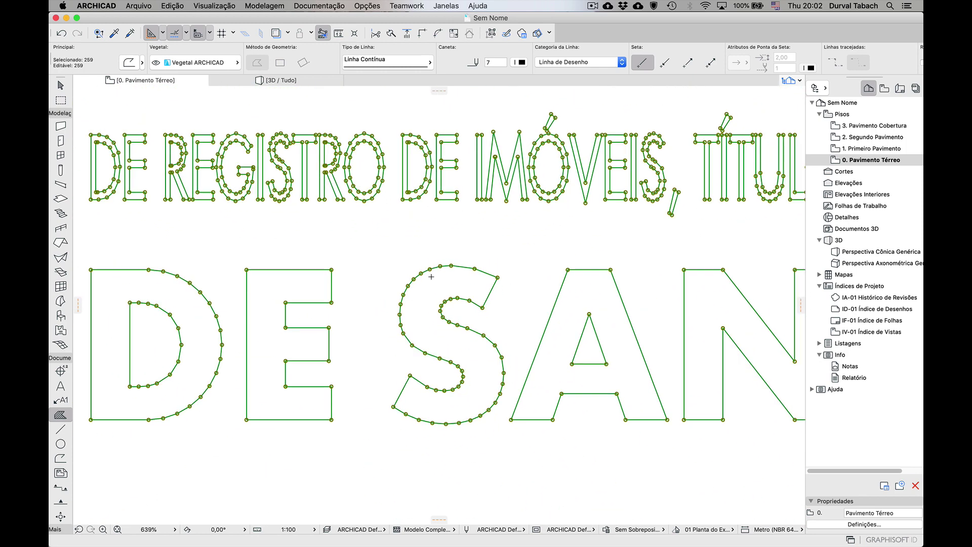
pyautogui.press('Escape')
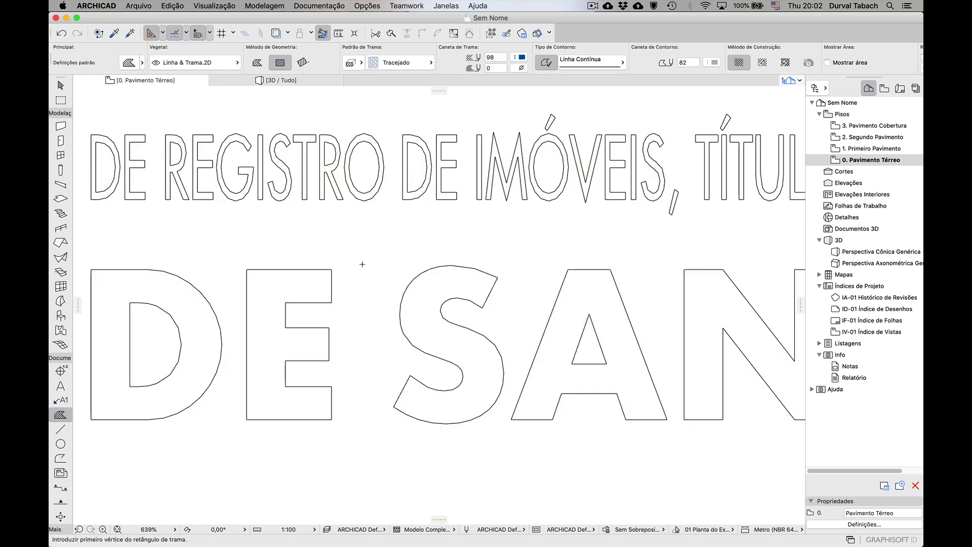
# Step: Resize the original placed logo drawing about its lower-left corner to about 12% of its size
pyautogui.scroll(-10, 354, 258)
pyautogui.scroll(-5, 313, 353)
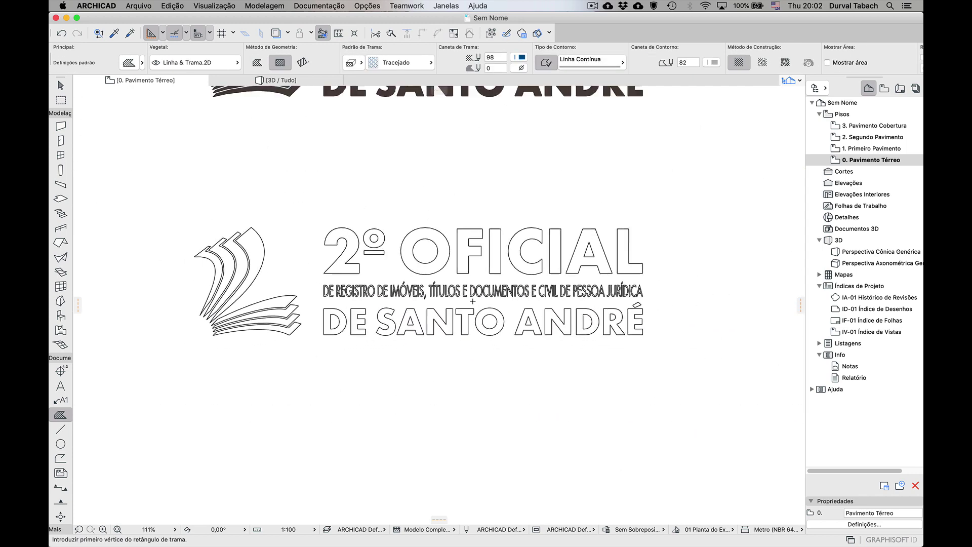
pyautogui.scroll(3, 350, 336)
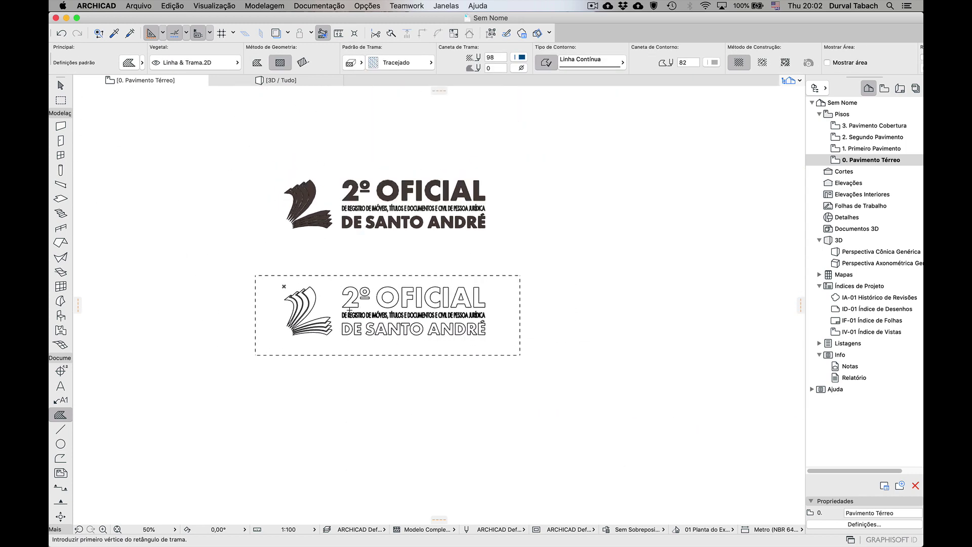
pyautogui.scroll(-3, 354, 318)
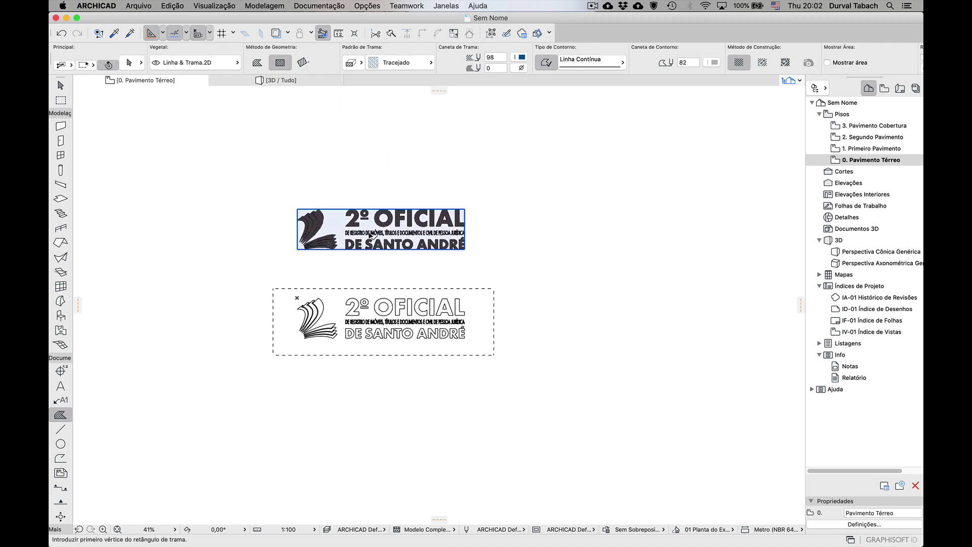
pyautogui.keyDown('shift'); pyautogui.click(363, 237); pyautogui.keyUp('shift')
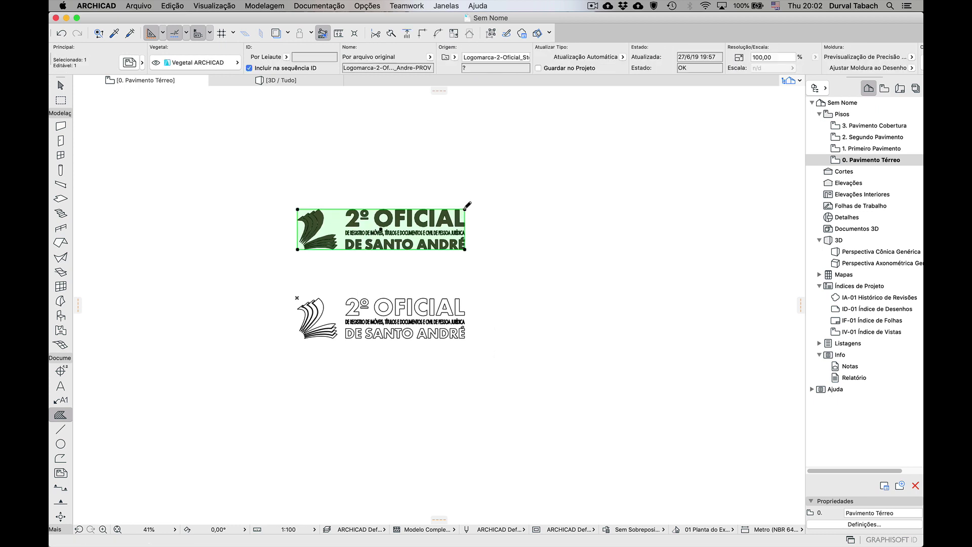
pyautogui.click(466, 205)
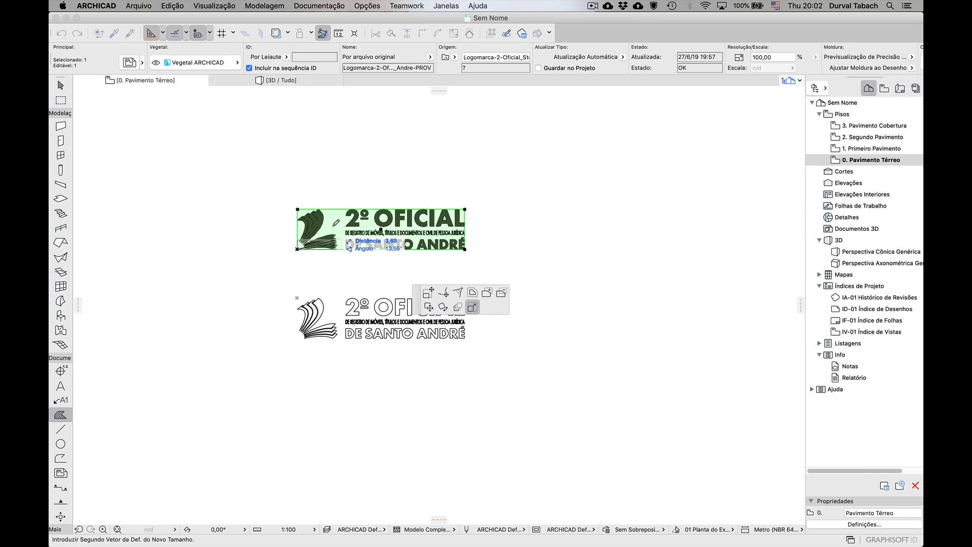
pyautogui.scroll(5, 330, 236)
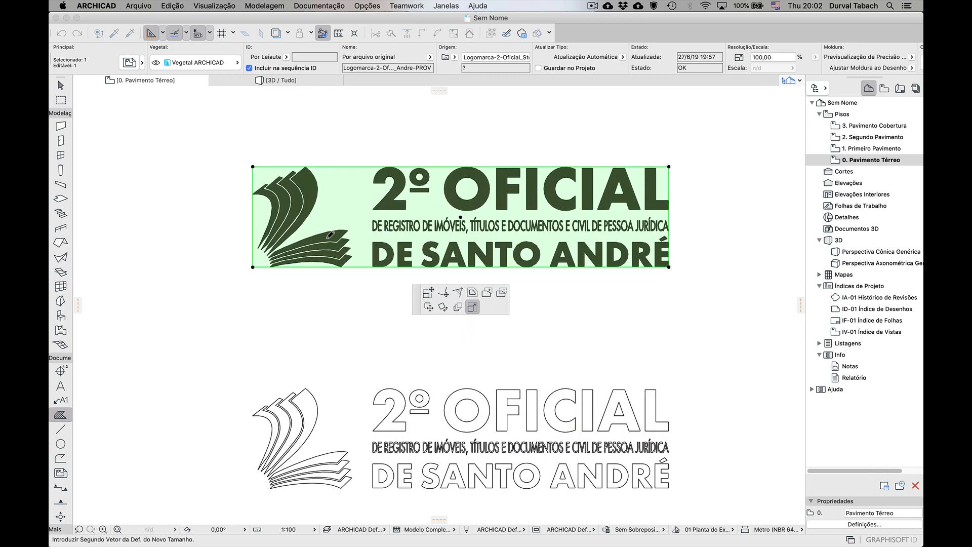
pyautogui.click(307, 251)
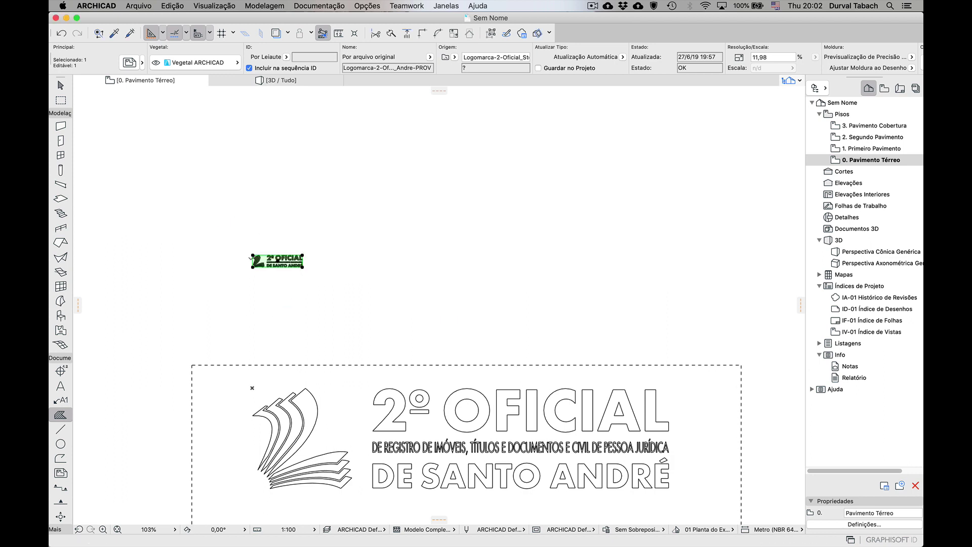
# Step: Explode the reduced drawing within the current view, keeping the original elements and using the drawing's layers, and move the original drawing above the exploded elements
pyautogui.click(173, 6)
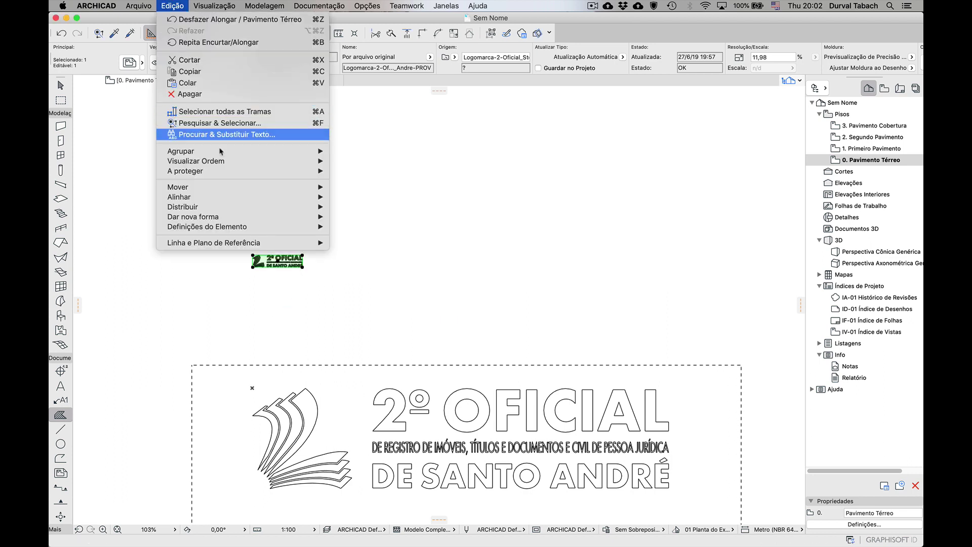
pyautogui.moveTo(287, 218)
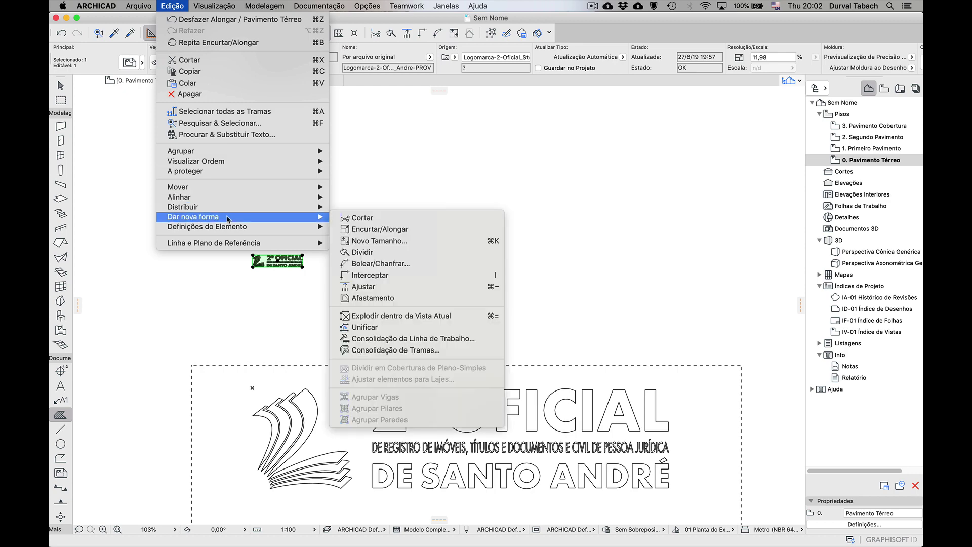
pyautogui.click(419, 319)
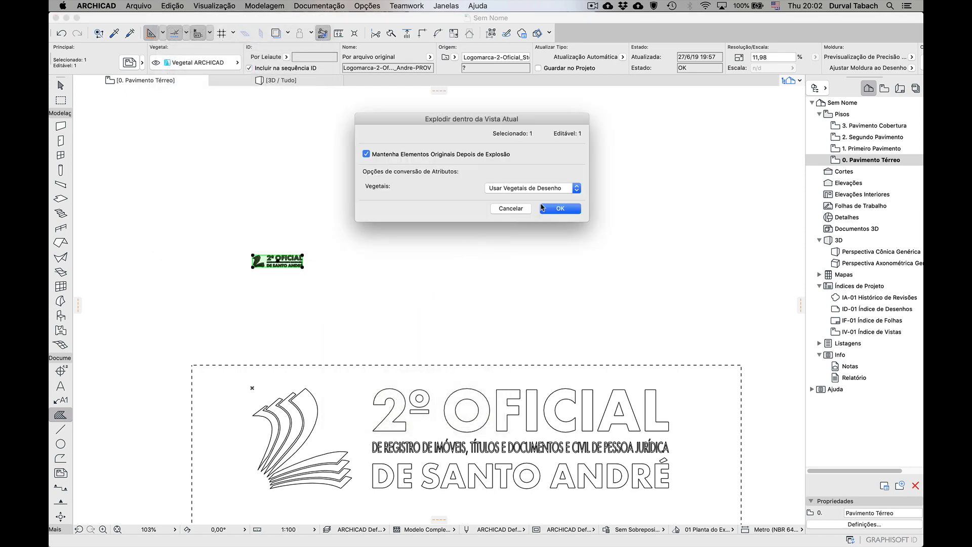
pyautogui.click(557, 208)
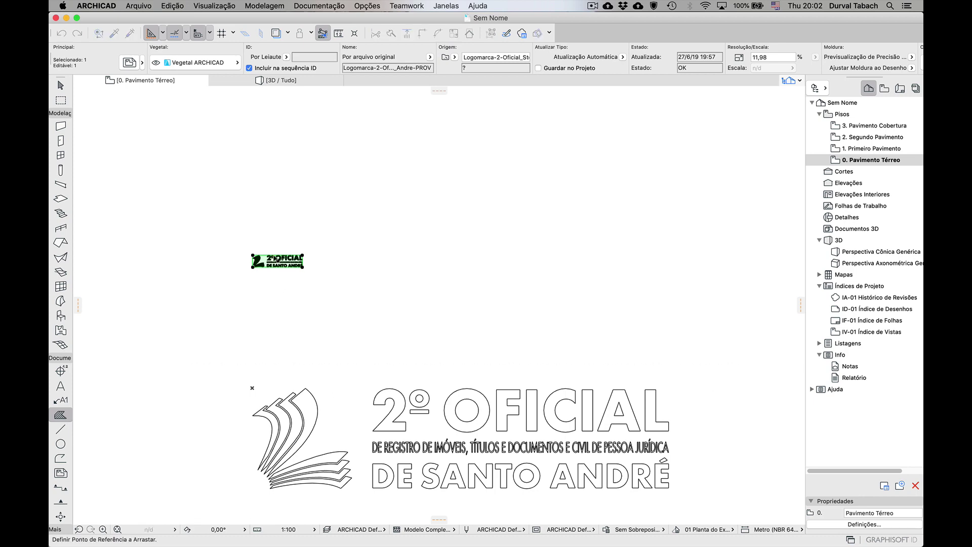
pyautogui.keyDown('alt'); pyautogui.moveTo(277, 260); pyautogui.dragTo(277, 205); pyautogui.keyUp('alt')
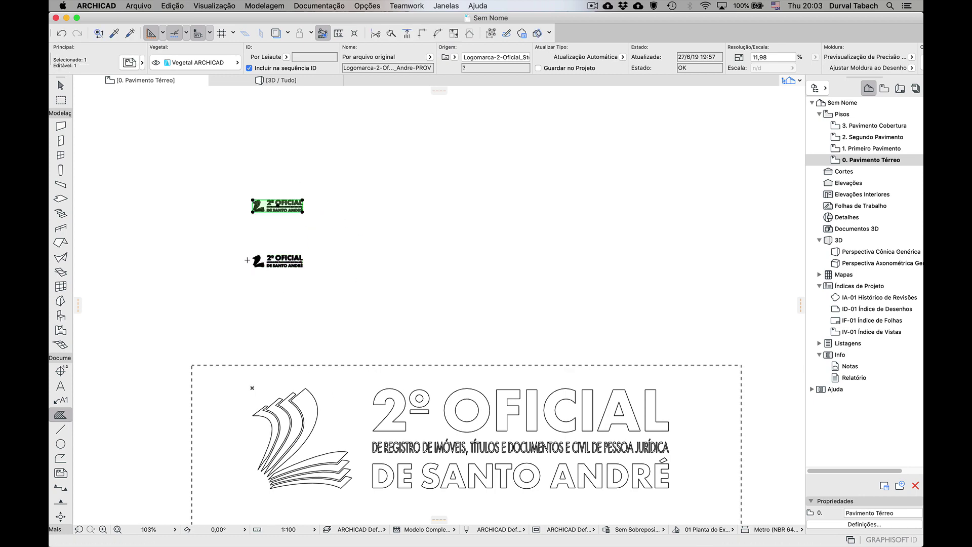
# Step: Enclose the exploded reduced logo in a rectangular marquee, leaving out the original drawing
pyautogui.scroll(10, 247, 260)
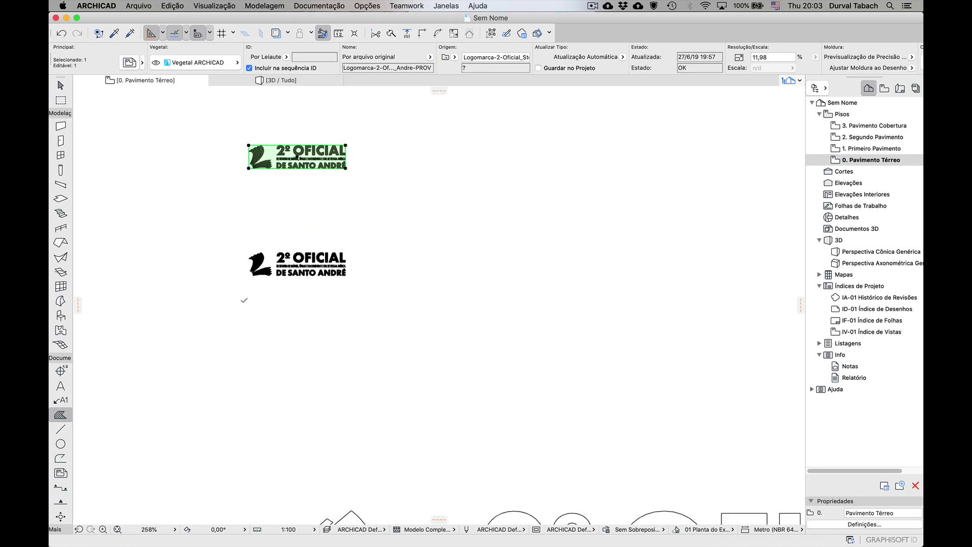
pyautogui.click(60, 99)
pyautogui.press('Escape')
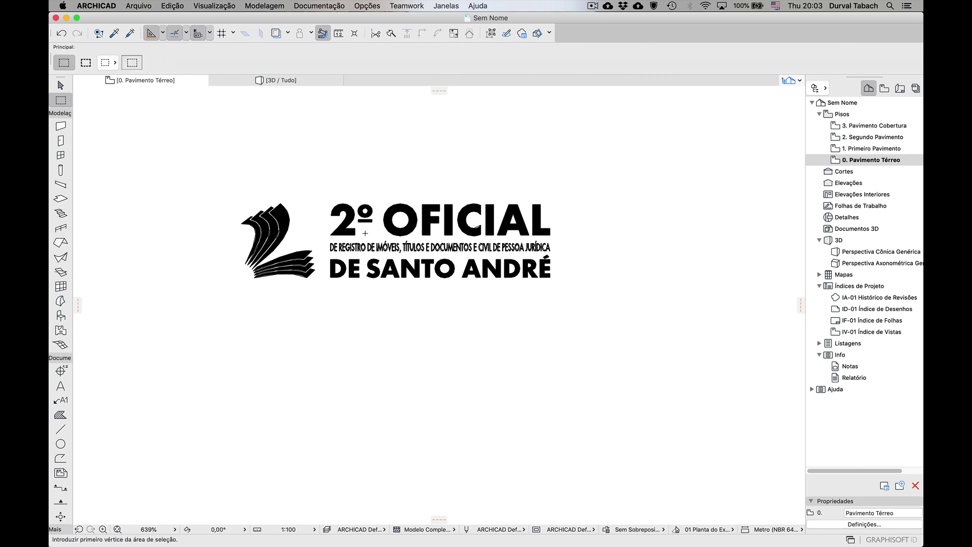
pyautogui.moveTo(209, 193); pyautogui.dragTo(636, 325)
# Step: Select everything in the marquee and compare the fill's edge with the polyline outline along the number 2's curve
pyautogui.scroll(4, 331, 220)
pyautogui.press('super+a')
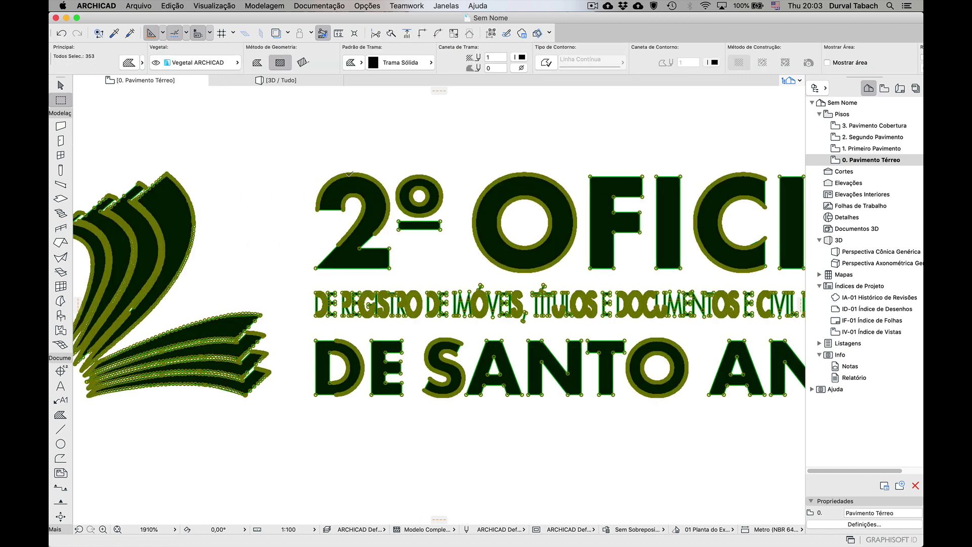
pyautogui.scroll(9, 349, 179)
pyautogui.scroll(3, 348, 183)
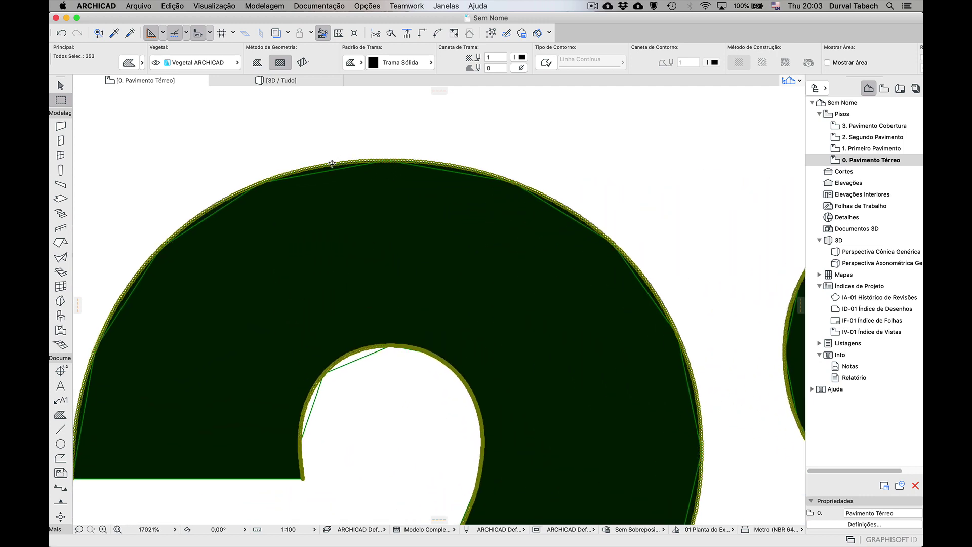
pyautogui.scroll(-16, 332, 163)
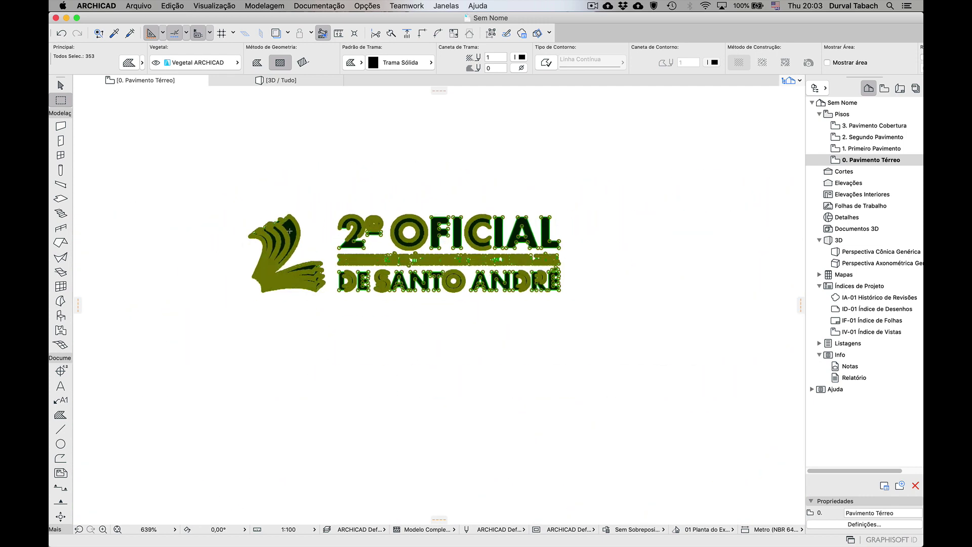
pyautogui.press('Escape')
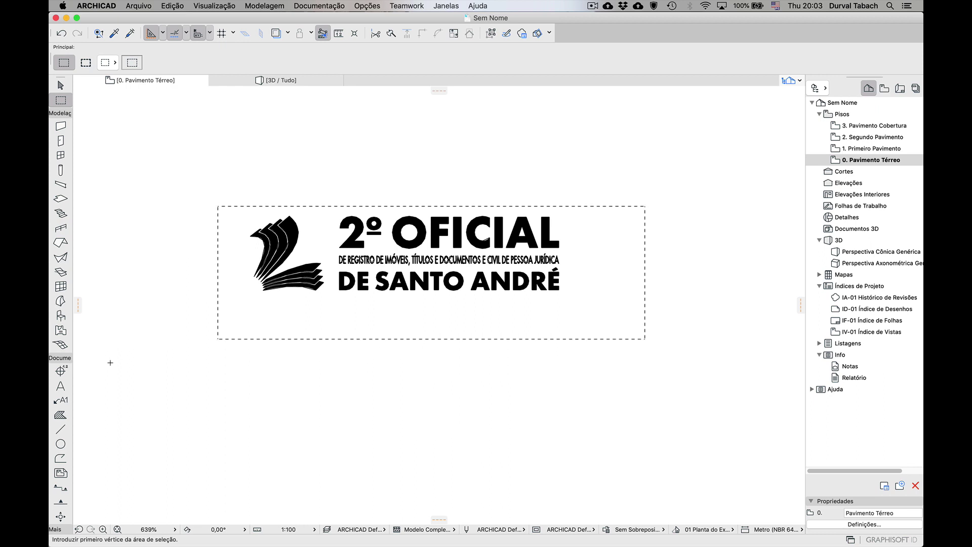
# Step: Turn on Suspend Groups and delete all fills inside the marquee, leaving only the reduced logo's outlines
pyautogui.click(490, 33)
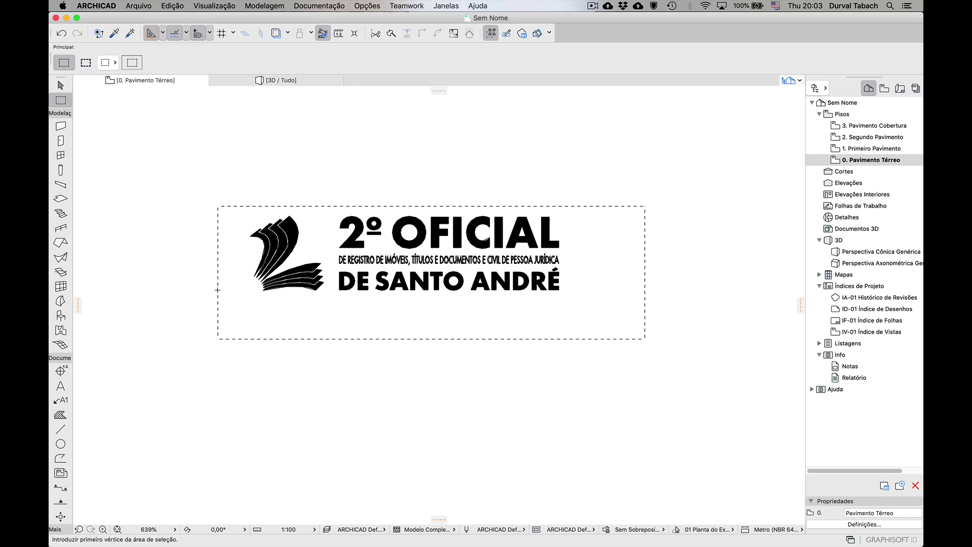
pyautogui.click(60, 414)
pyautogui.press('super+a')
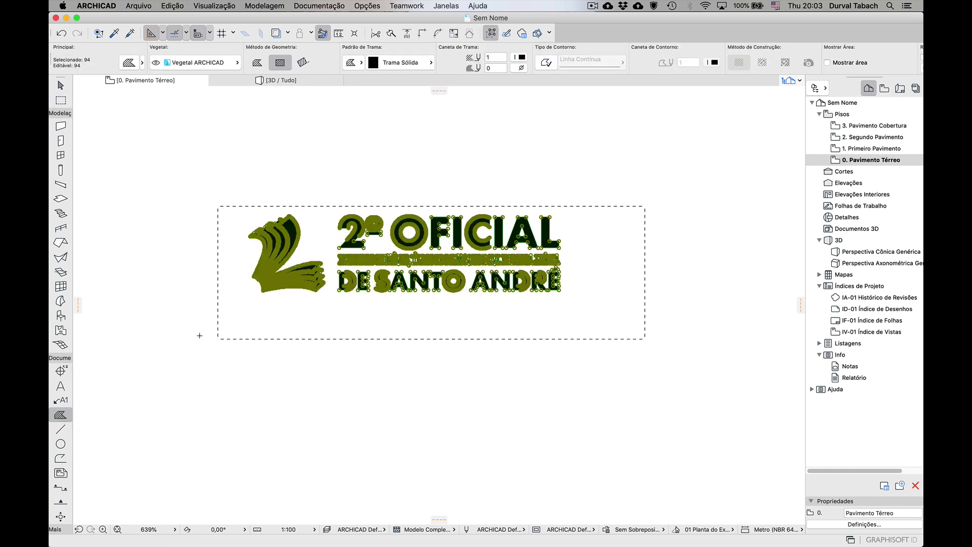
pyautogui.press('Escape')
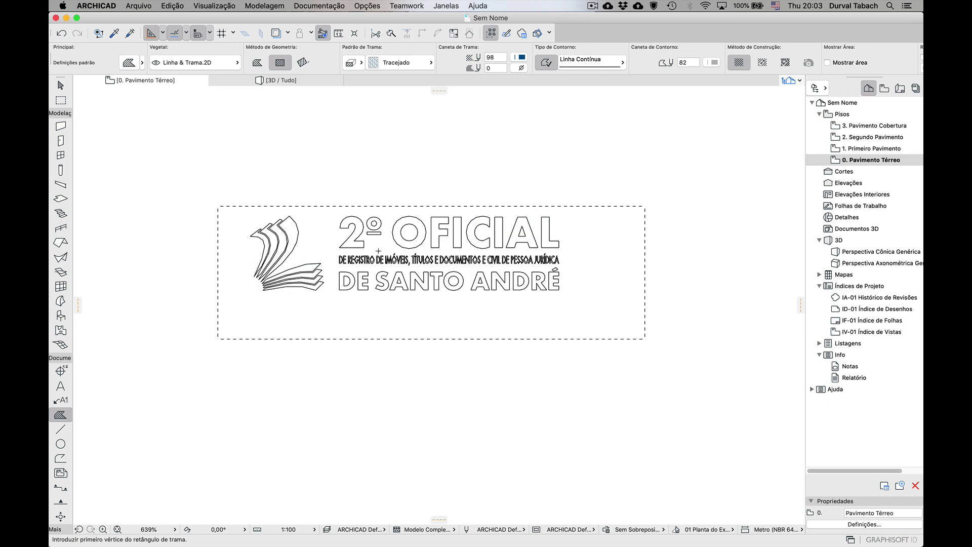
# Step: Select two polyline pieces of the reduced number 2 in turn and examine the segments of its curves and of the surrounding lettering
pyautogui.scroll(5, 357, 212)
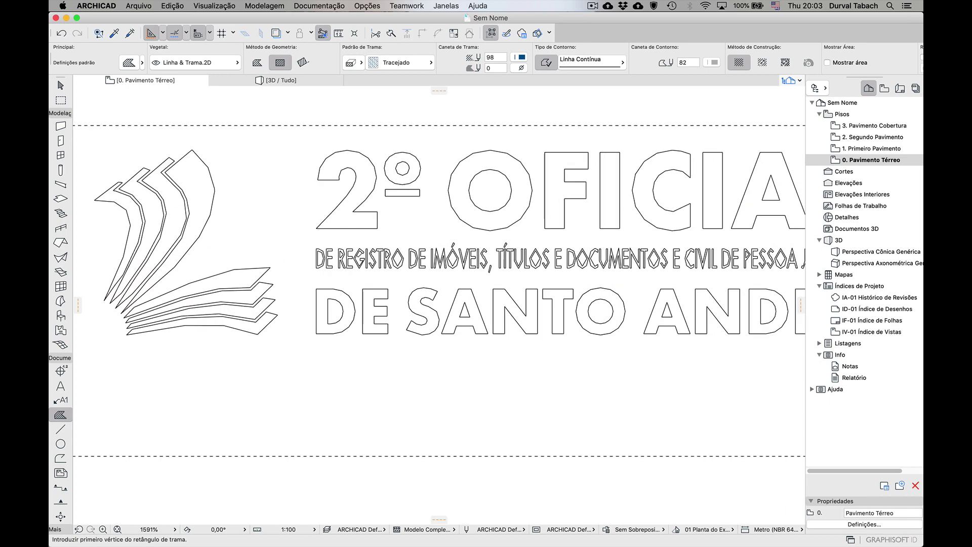
pyautogui.keyDown('shift'); pyautogui.click(345, 191); pyautogui.keyUp('shift')
pyautogui.scroll(8, 356, 154)
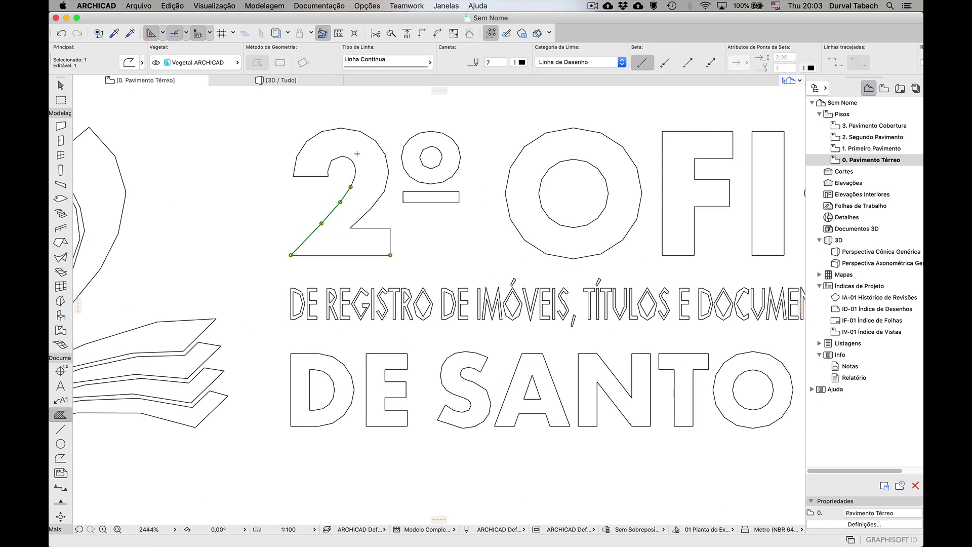
pyautogui.press('Escape')
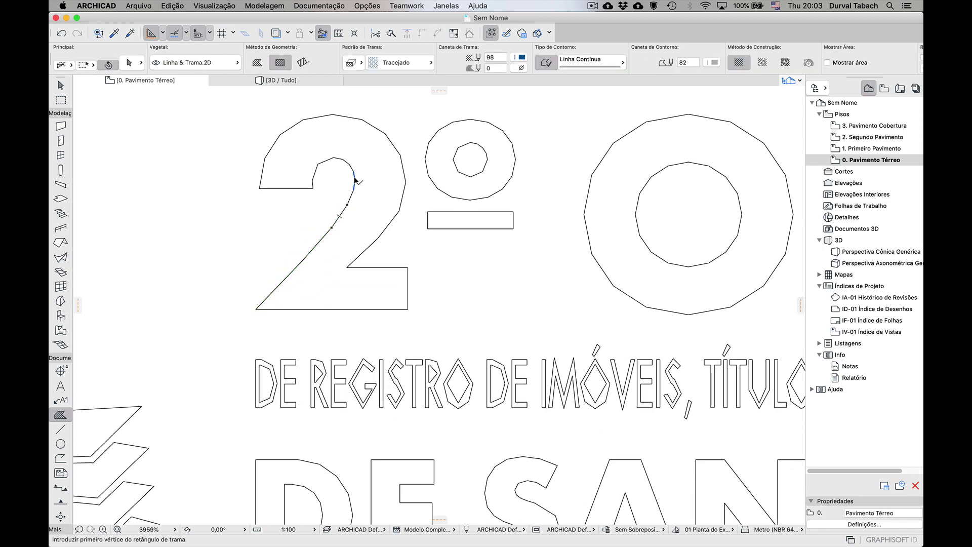
pyautogui.keyDown('shift'); pyautogui.click(354, 190); pyautogui.keyUp('shift')
pyautogui.scroll(-4, 367, 197)
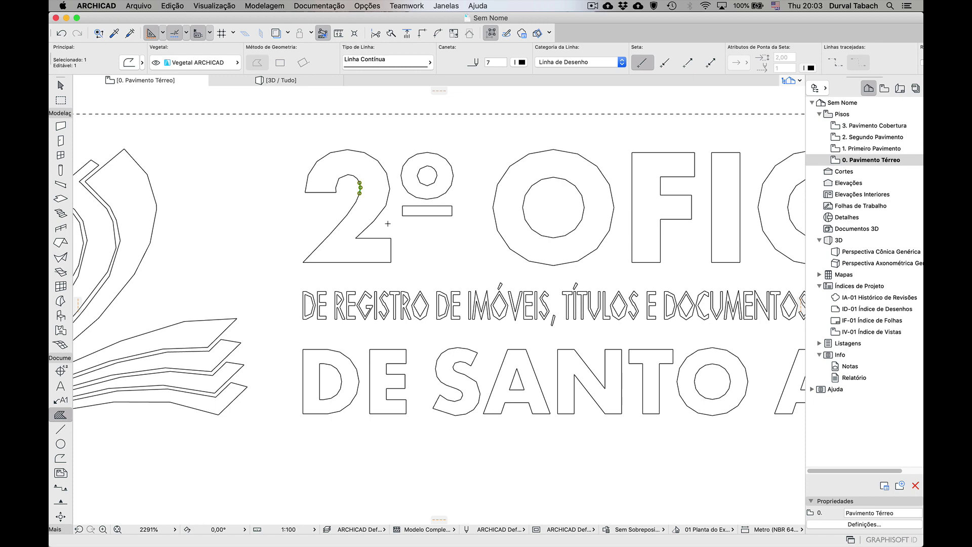
pyautogui.press('Escape')
pyautogui.scroll(-3, 378, 253)
pyautogui.scroll(8, 370, 293)
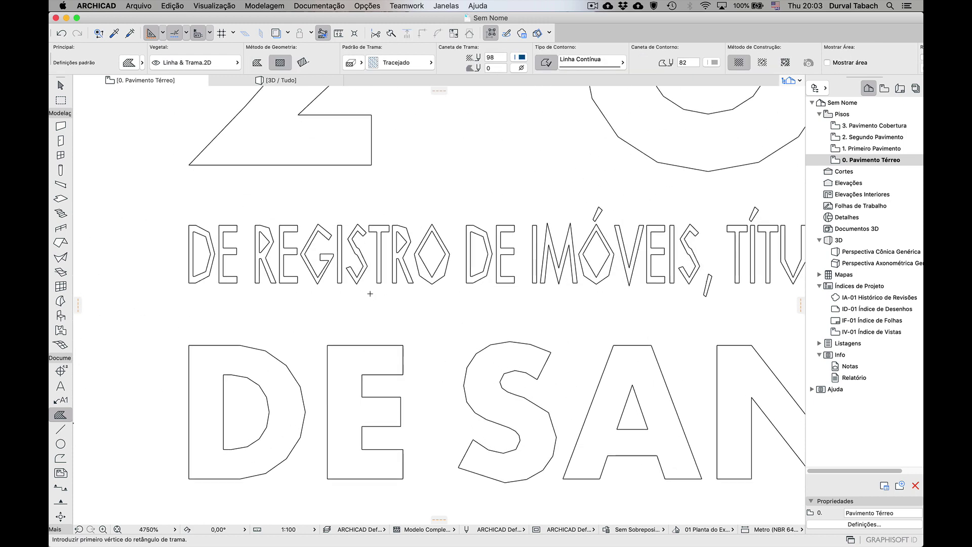
pyautogui.scroll(-5, 224, 238)
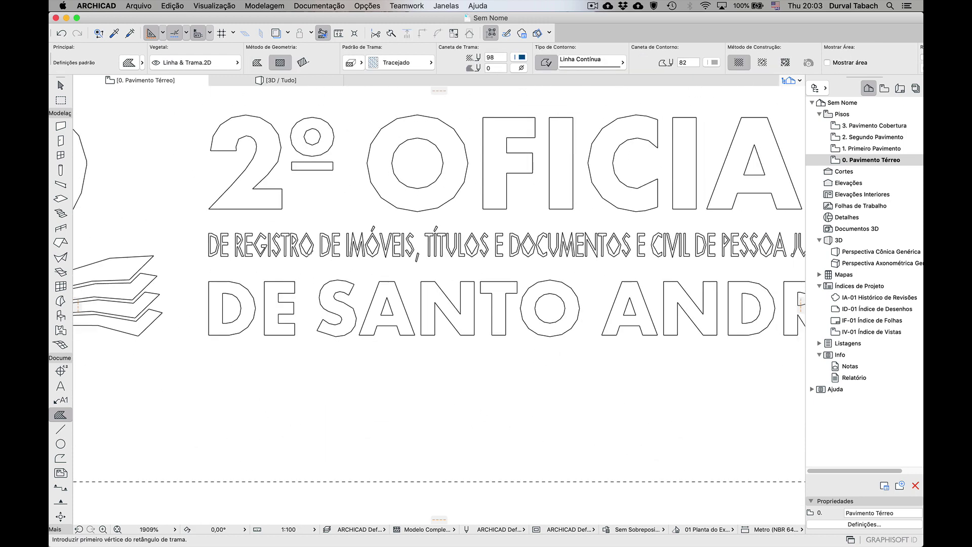
# Step: Compare the curves of the reduced logo's outlines with those of the full-size logo, especially in the small lettering
pyautogui.scroll(4, 275, 253)
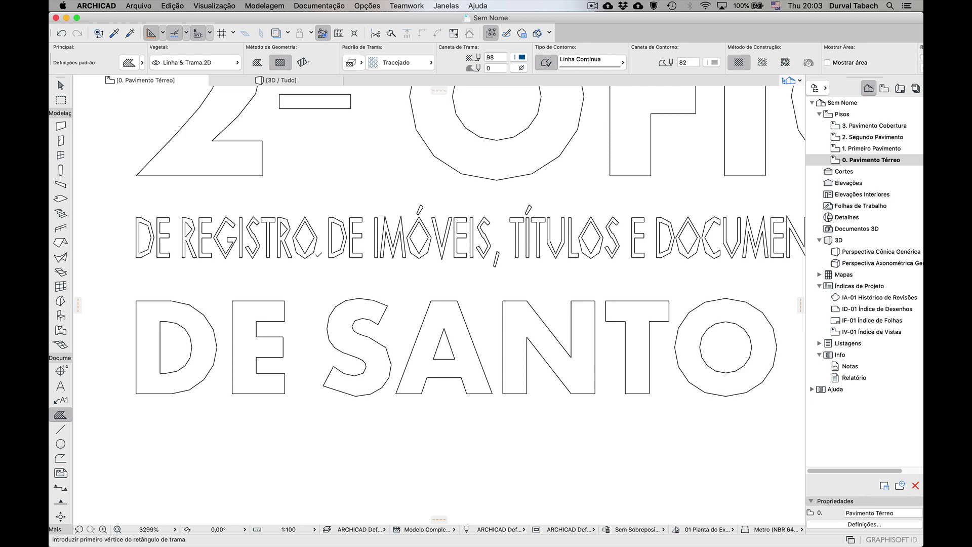
pyautogui.scroll(-15, 353, 256)
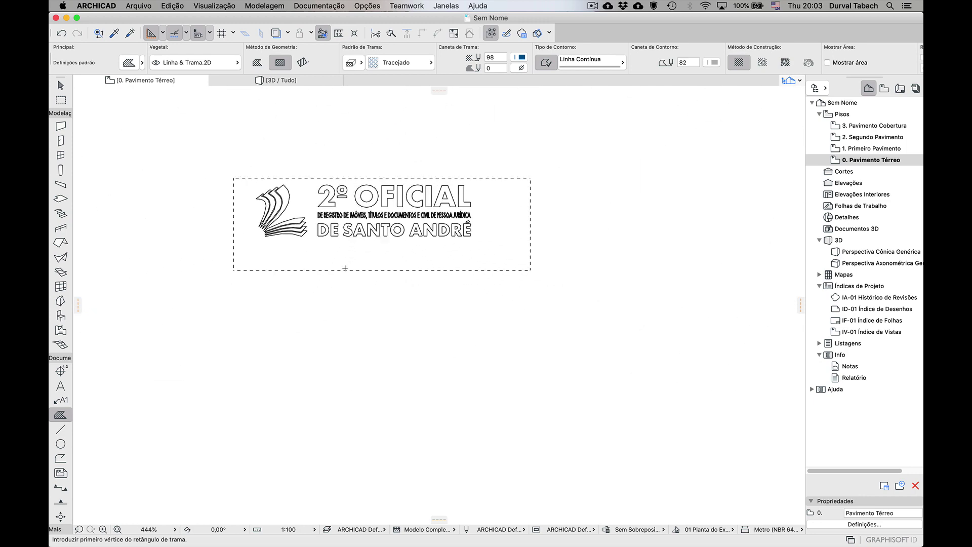
pyautogui.scroll(-6, 354, 271)
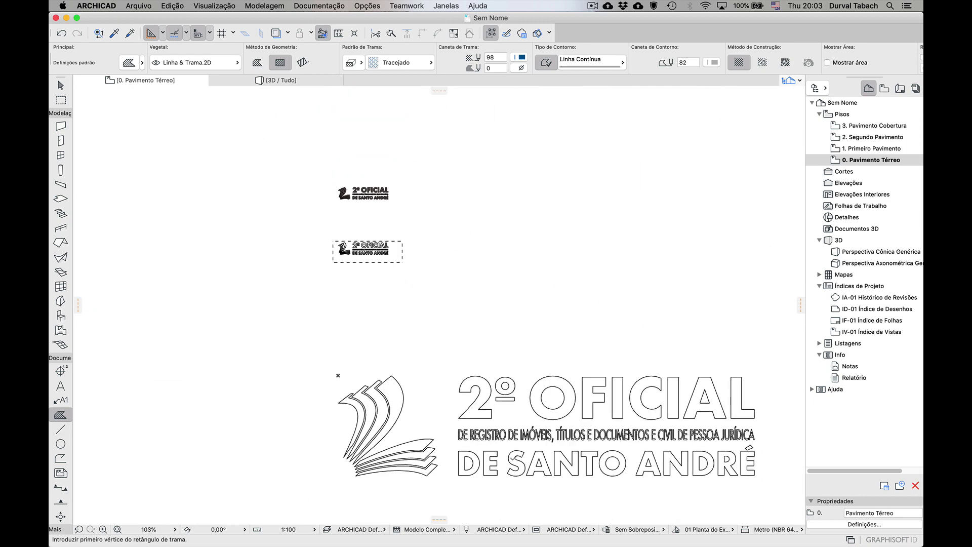
pyautogui.scroll(5, 400, 354)
pyautogui.scroll(10, 493, 440)
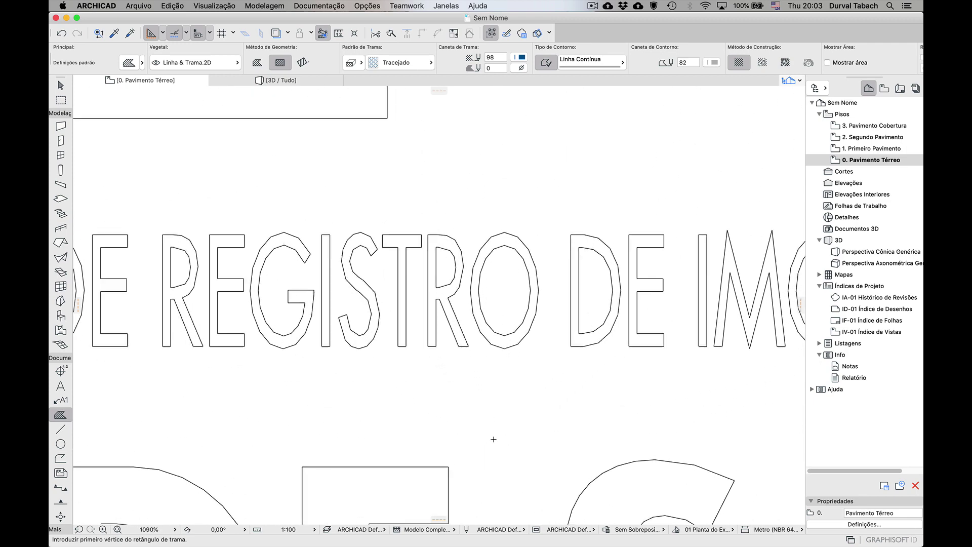
pyautogui.scroll(-5, 453, 238)
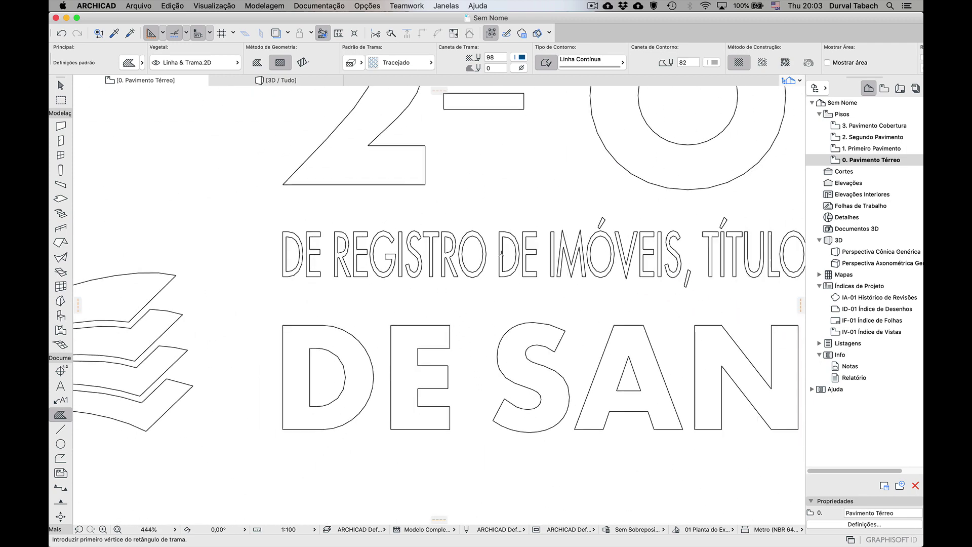
pyautogui.scroll(-3, 314, 302)
pyautogui.scroll(-3, 451, 294)
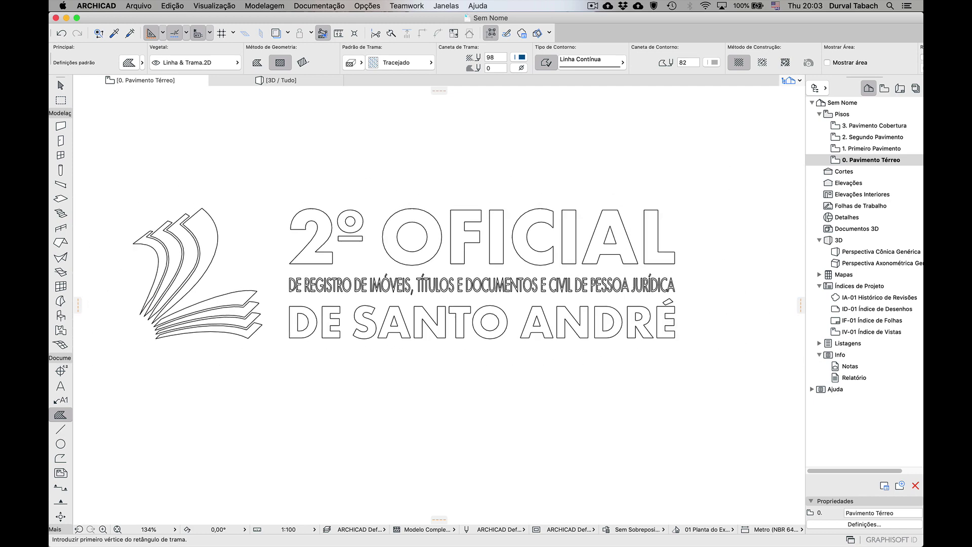
pyautogui.scroll(-3, 494, 389)
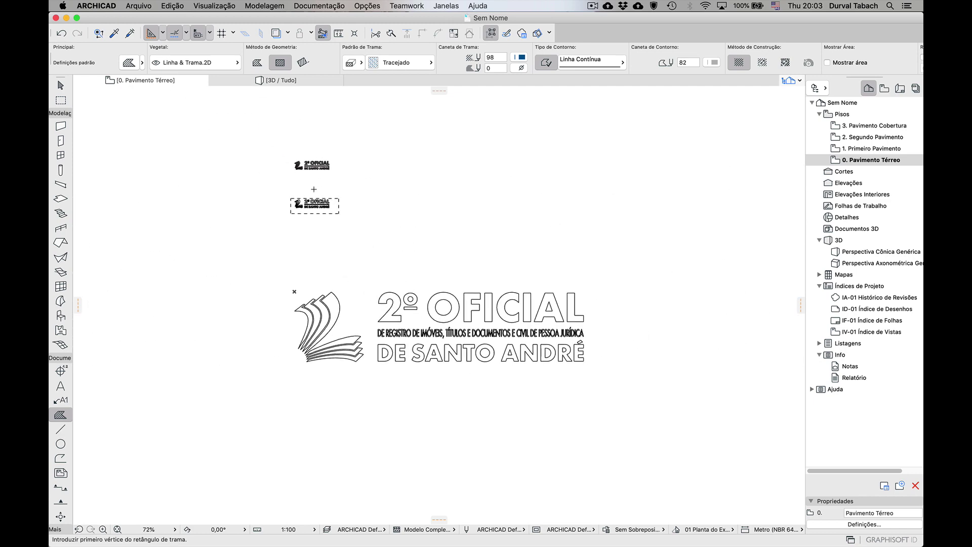
pyautogui.scroll(12, 314, 189)
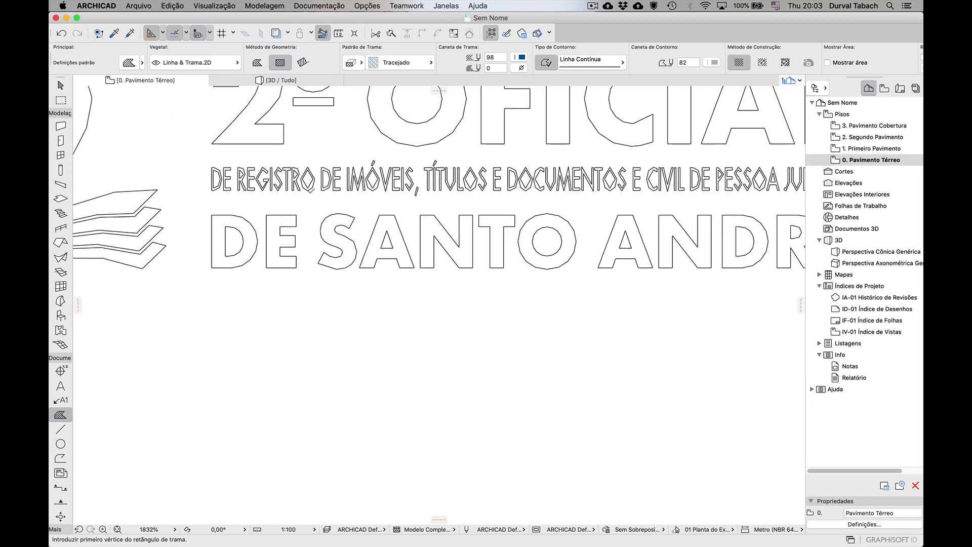
pyautogui.scroll(-3, 311, 191)
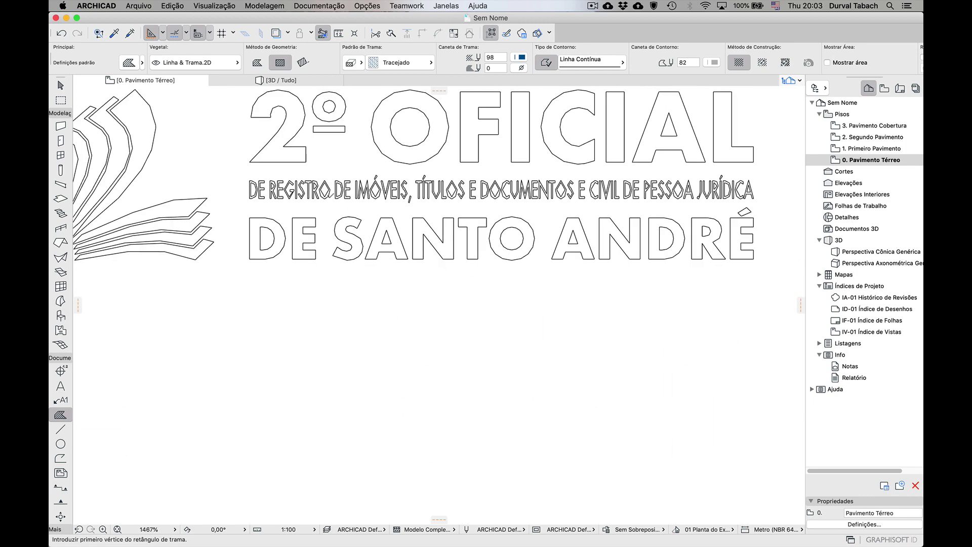
pyautogui.scroll(-10, 310, 190)
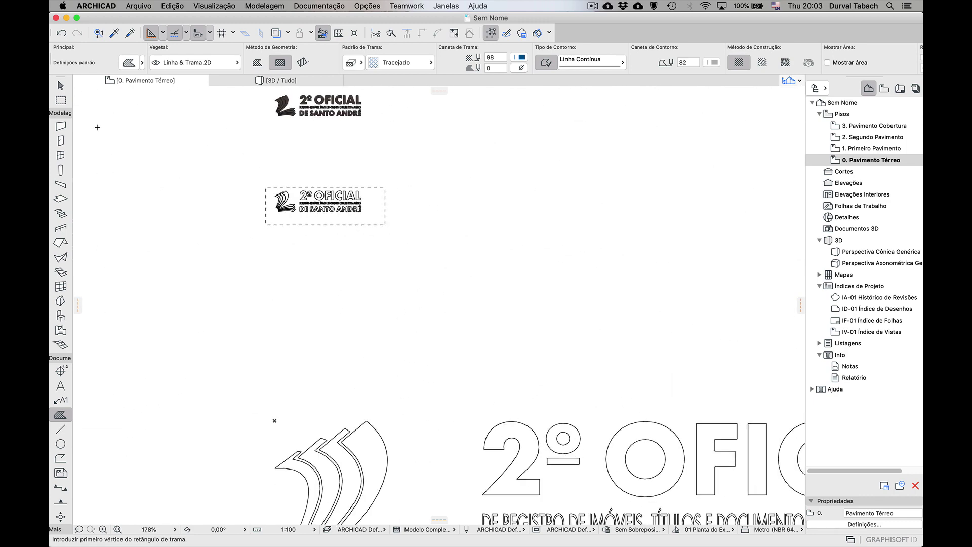
# Step: Select all the outlines of the exploded reduced logo inside the marquee and delete them
pyautogui.click(60, 85)
pyautogui.click(233, 173)
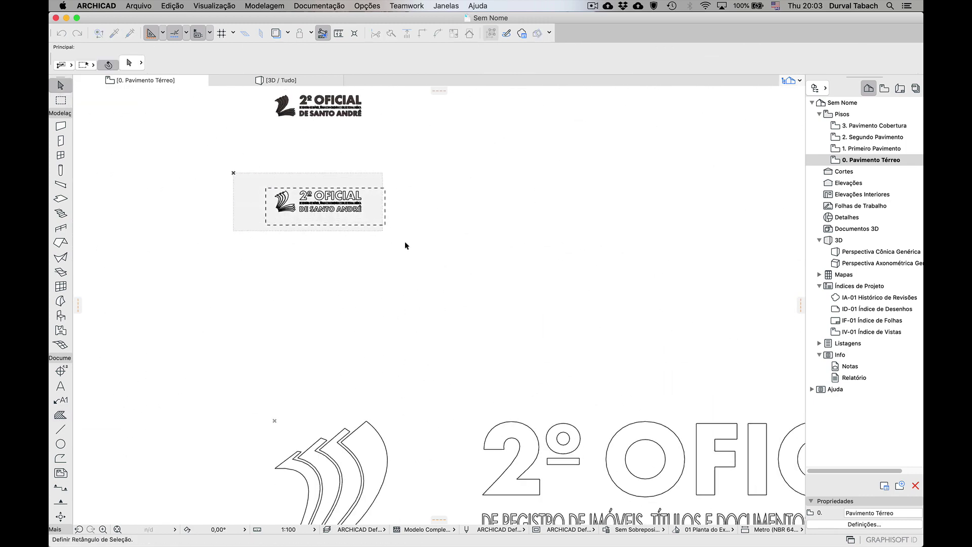
pyautogui.click(441, 263)
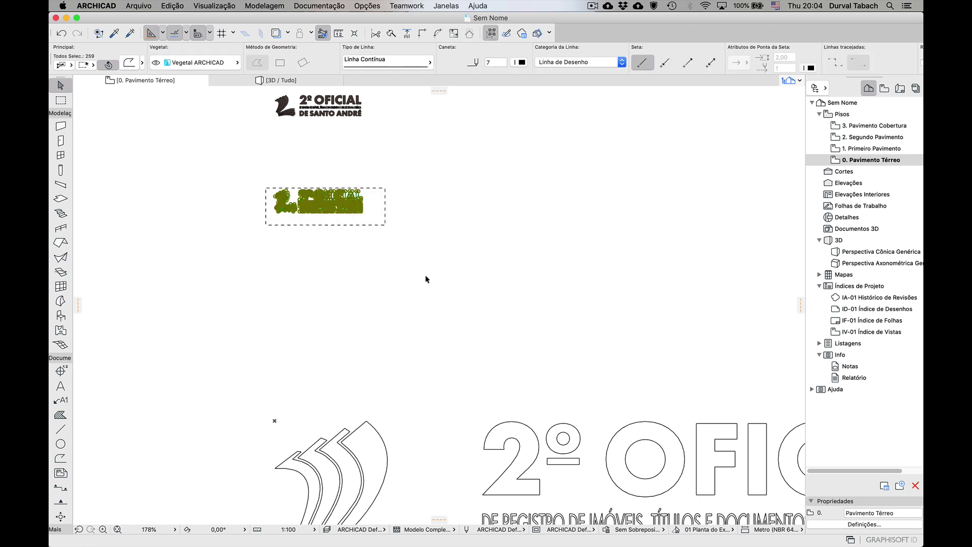
pyautogui.press('Delete')
pyautogui.press('Escape')
pyautogui.scroll(-3, 286, 304)
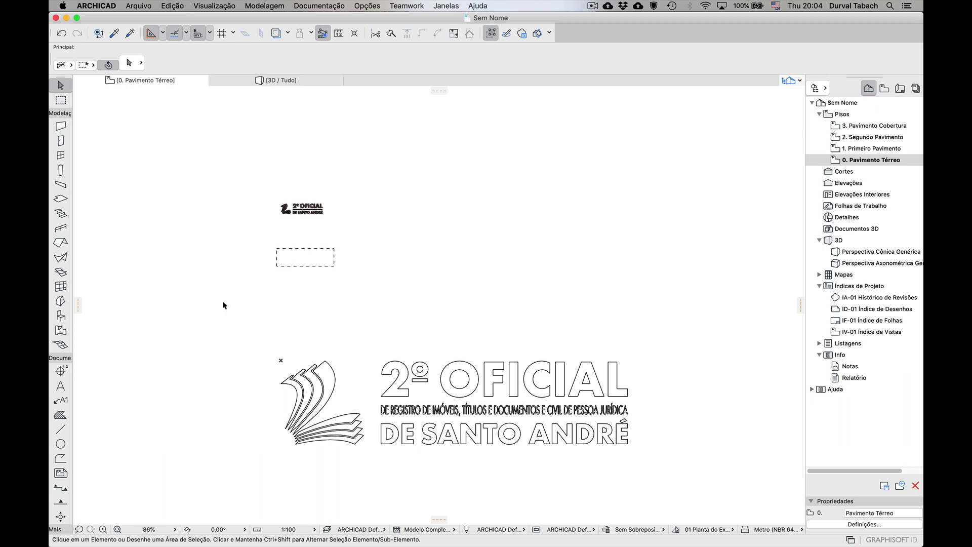
# Step: Select a polyline of the full-size logo, turn off Suspend Groups, and examine the whole group's nodes before deselecting it
pyautogui.click(311, 390)
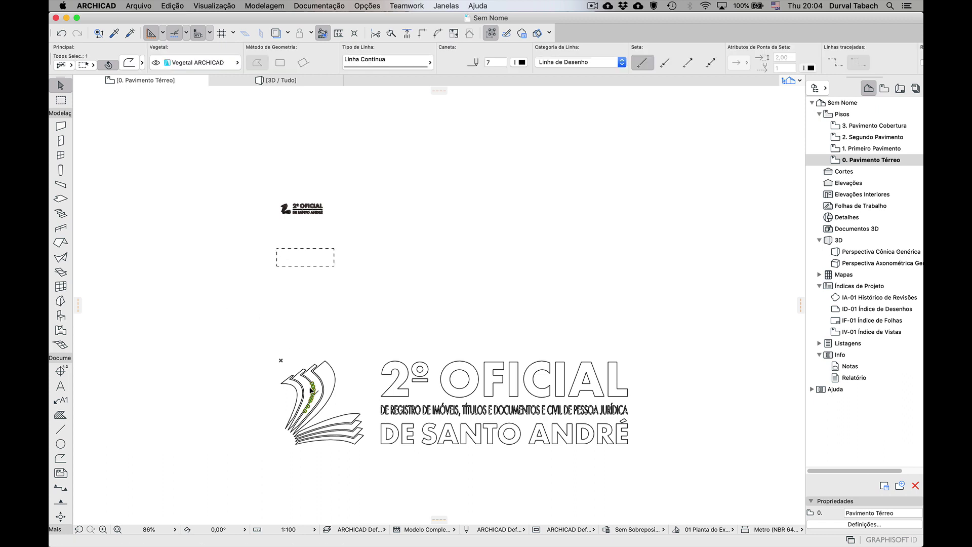
pyautogui.click(490, 32)
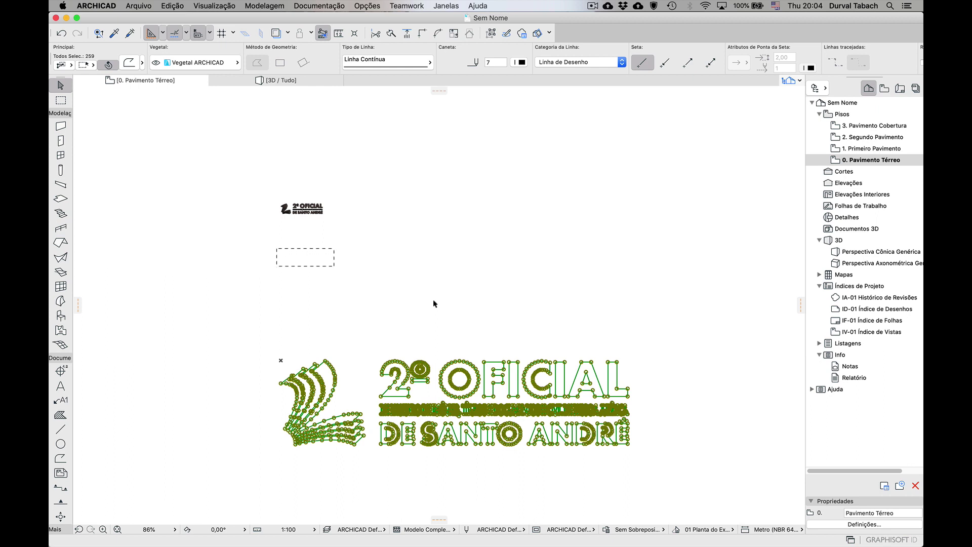
pyautogui.scroll(5, 436, 413)
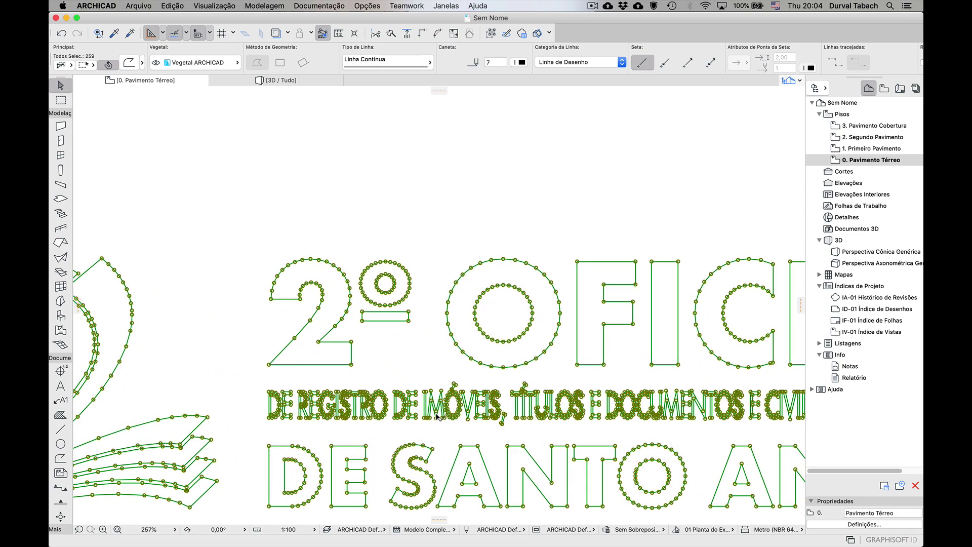
pyautogui.scroll(-5, 335, 231)
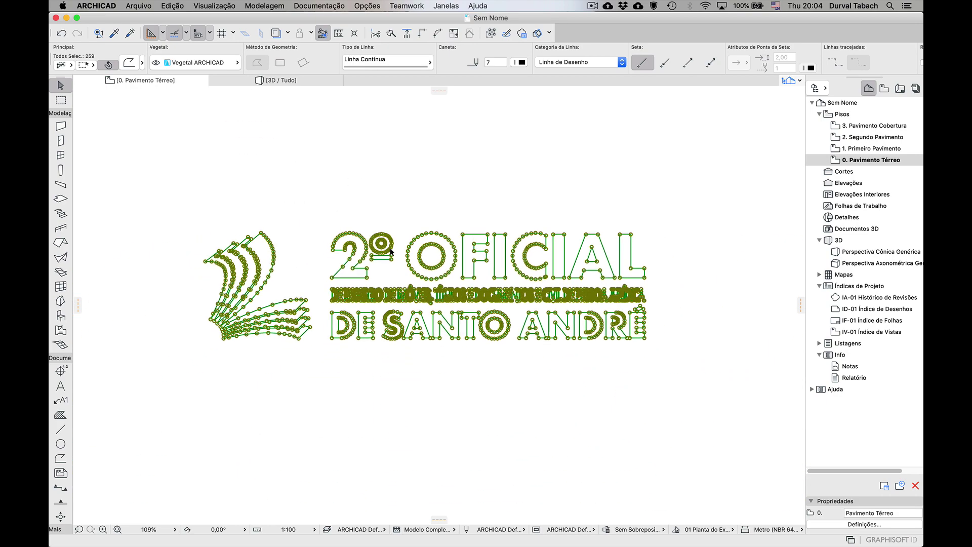
pyautogui.scroll(4, 342, 263)
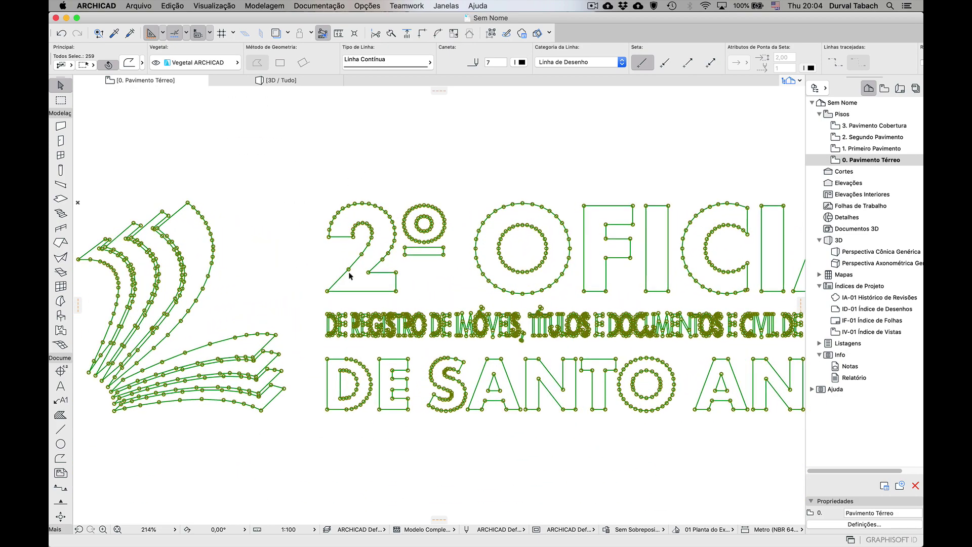
pyautogui.scroll(-4, 349, 276)
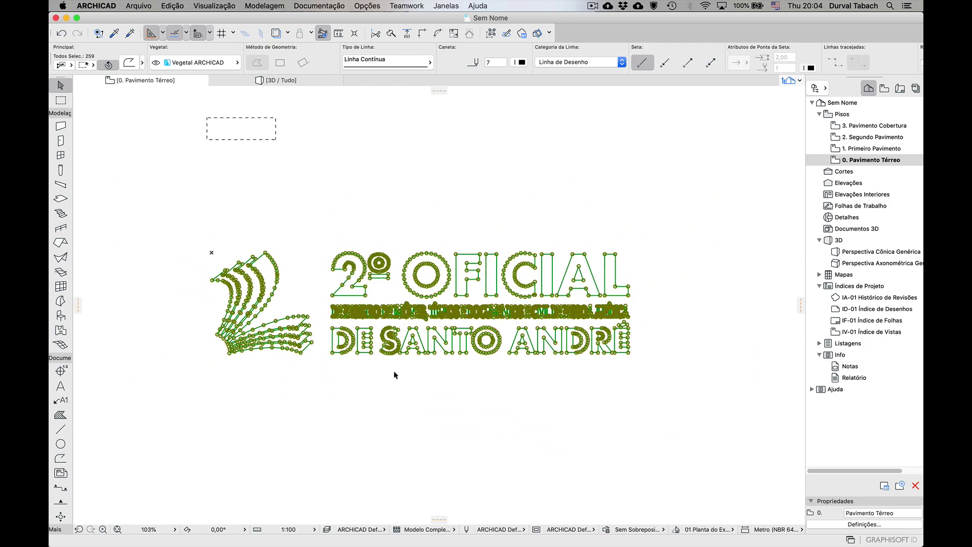
pyautogui.click(396, 381)
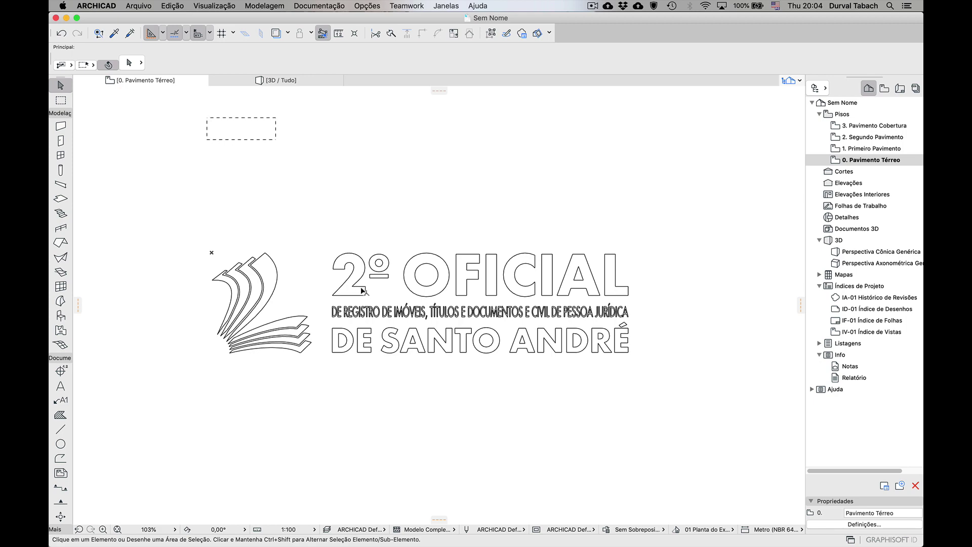
# Step: Select the original placed logo drawing above the empty marquee and compare it with the full-size outlines
pyautogui.scroll(-3, 434, 403)
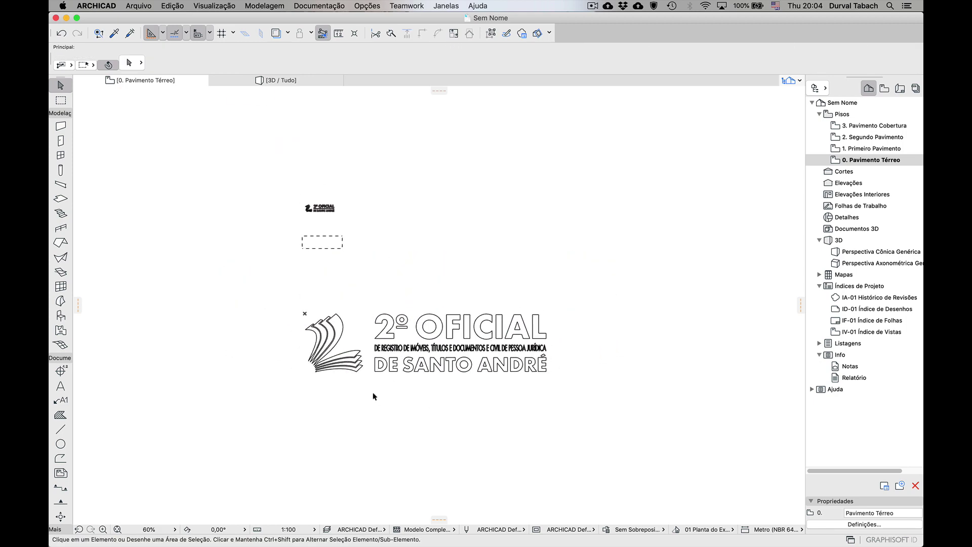
pyautogui.scroll(4, 318, 209)
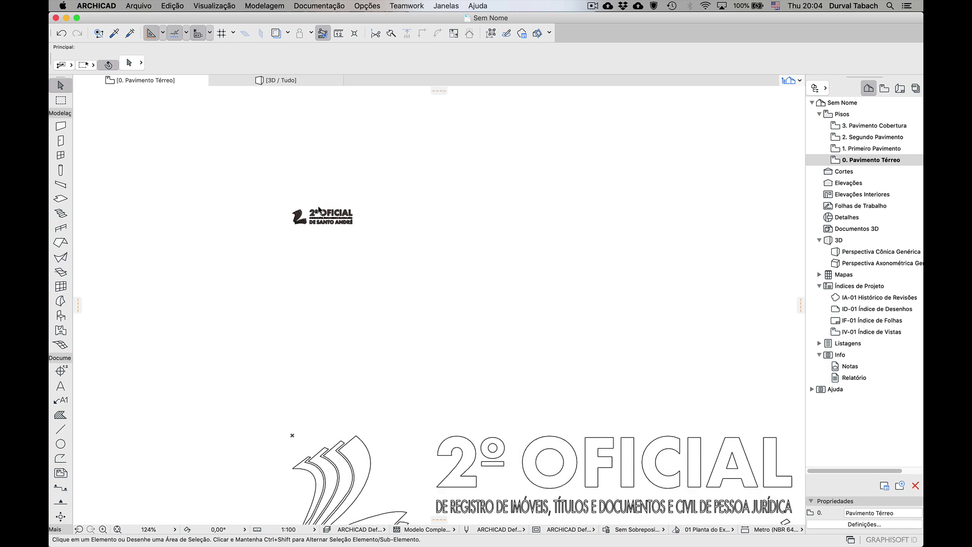
pyautogui.click(318, 210)
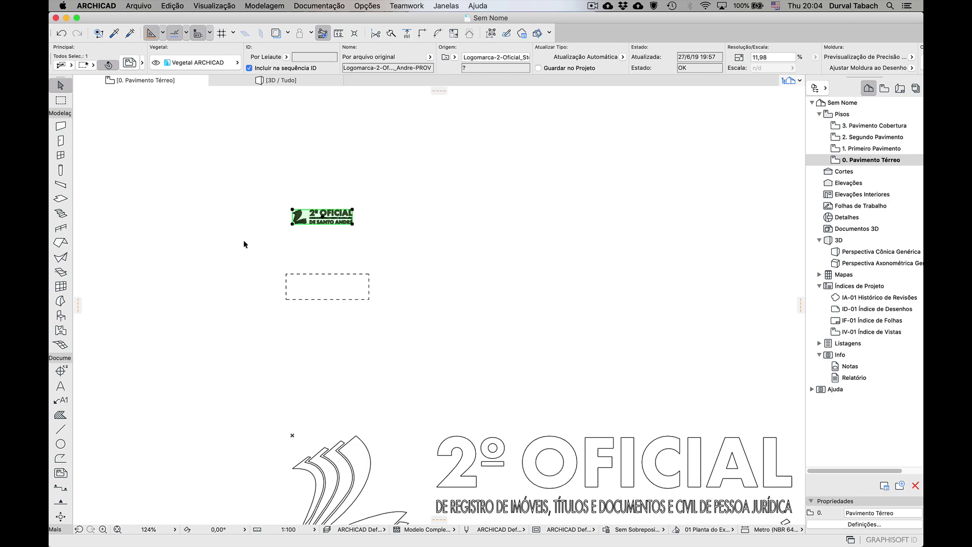
pyautogui.scroll(-5, 243, 245)
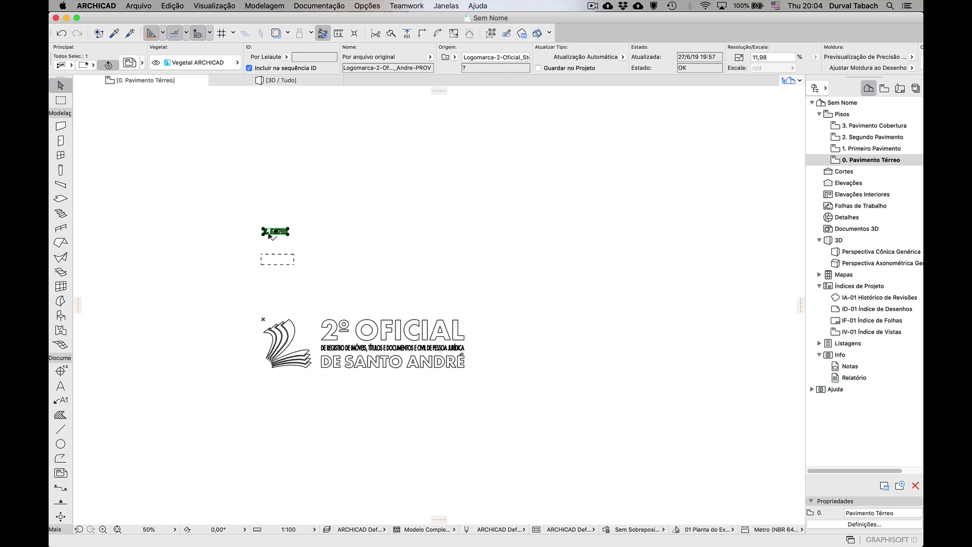
pyautogui.scroll(4, 269, 236)
pyautogui.scroll(-2, 269, 236)
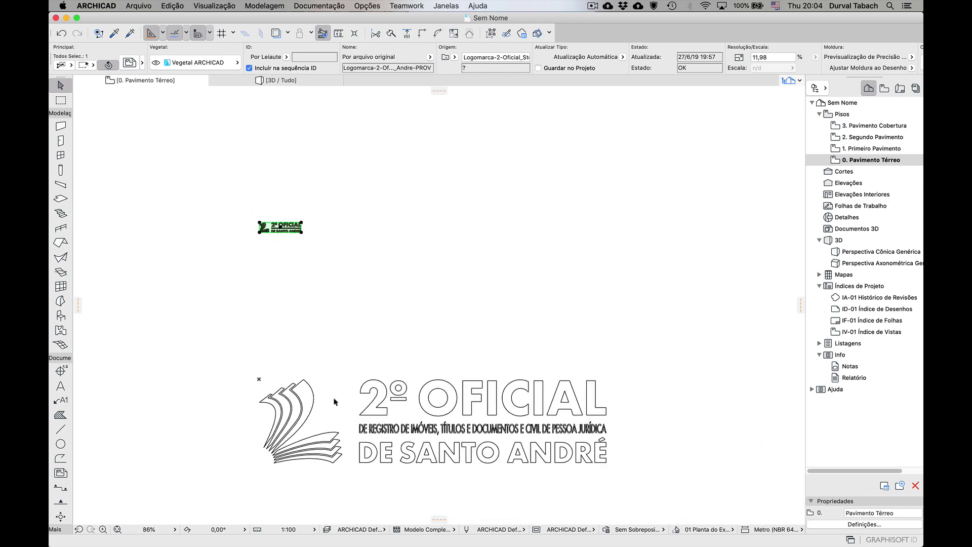
# Step: Examine the full-size logo's outlines, checking the smoothness of the lettering and of the book symbol's curves
pyautogui.scroll(8, 391, 471)
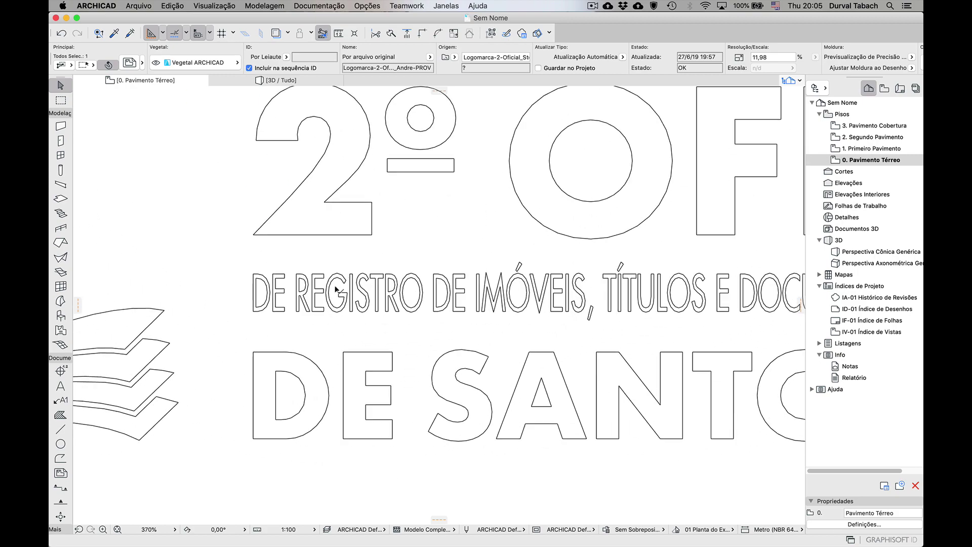
pyautogui.scroll(-5, 335, 292)
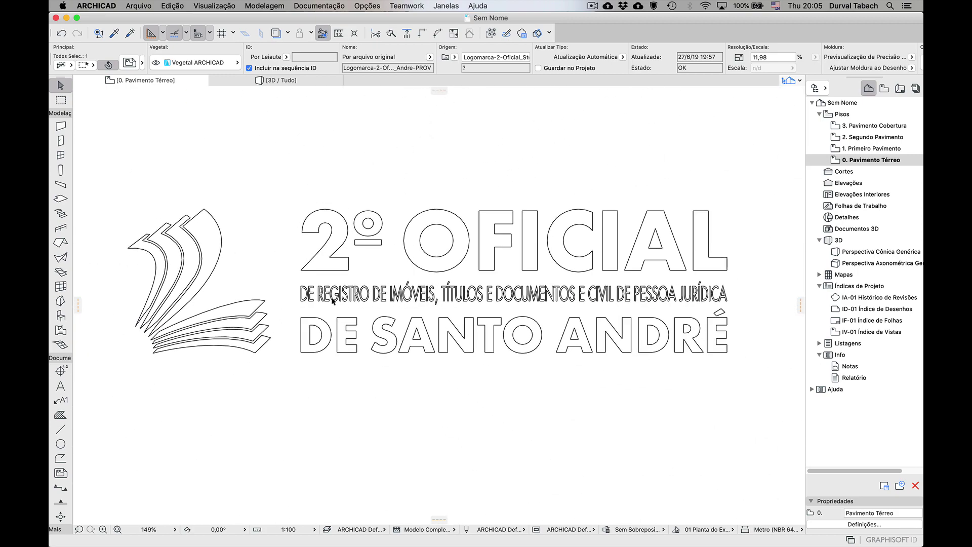
pyautogui.scroll(5, 358, 341)
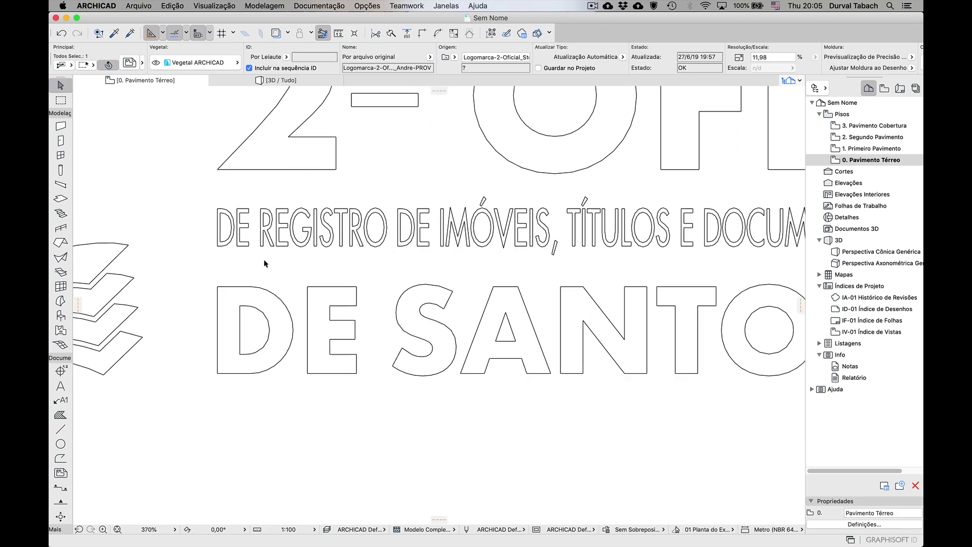
pyautogui.scroll(-4, 265, 263)
pyautogui.scroll(-1, 296, 281)
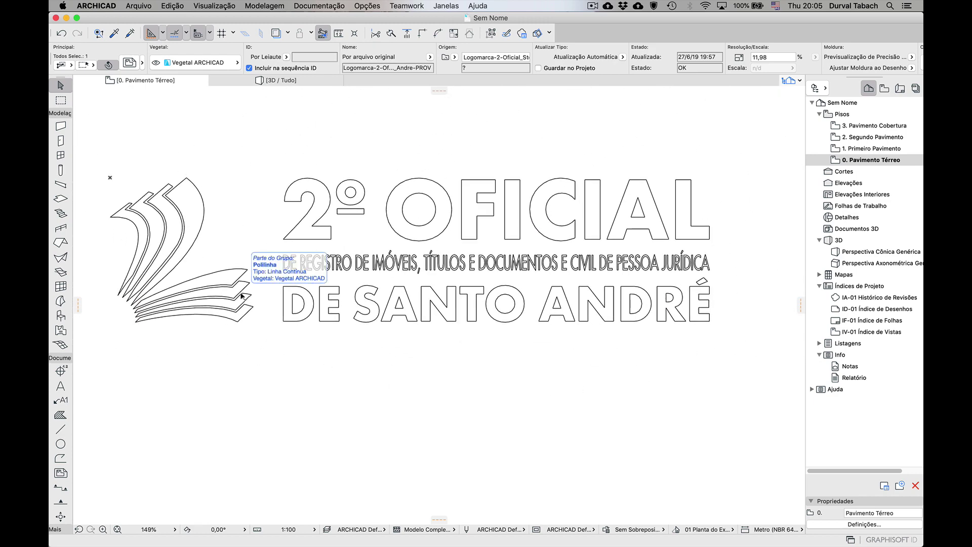
pyautogui.scroll(-2, 327, 330)
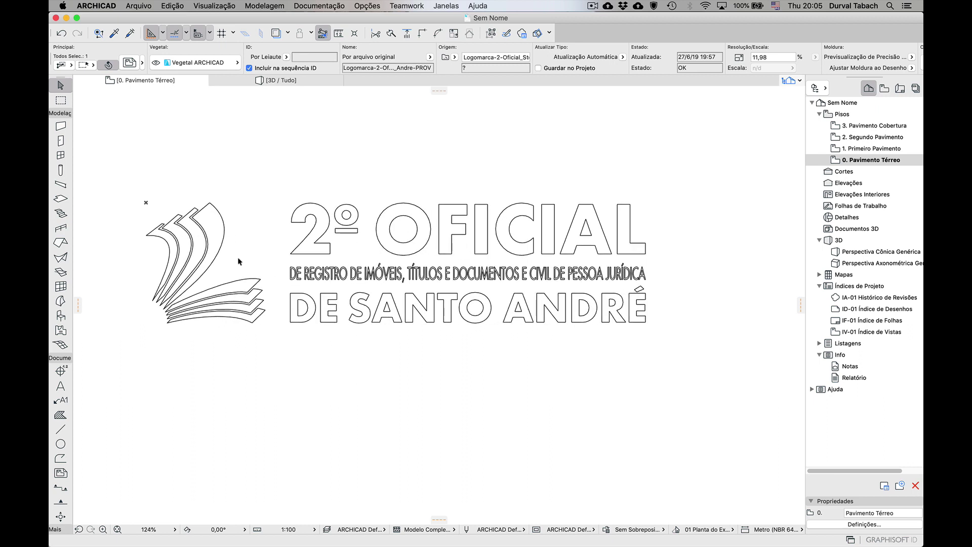
pyautogui.scroll(3, 238, 259)
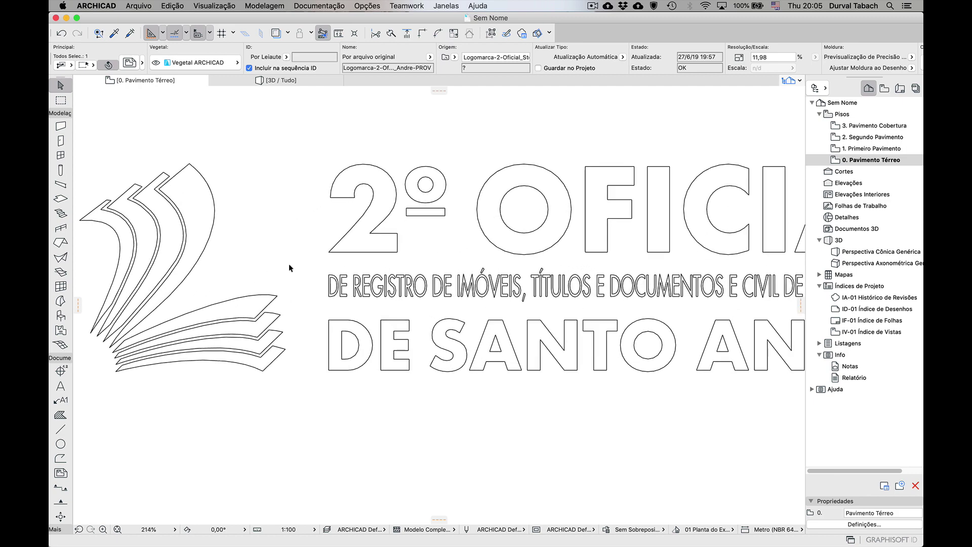
pyautogui.scroll(-2, 310, 282)
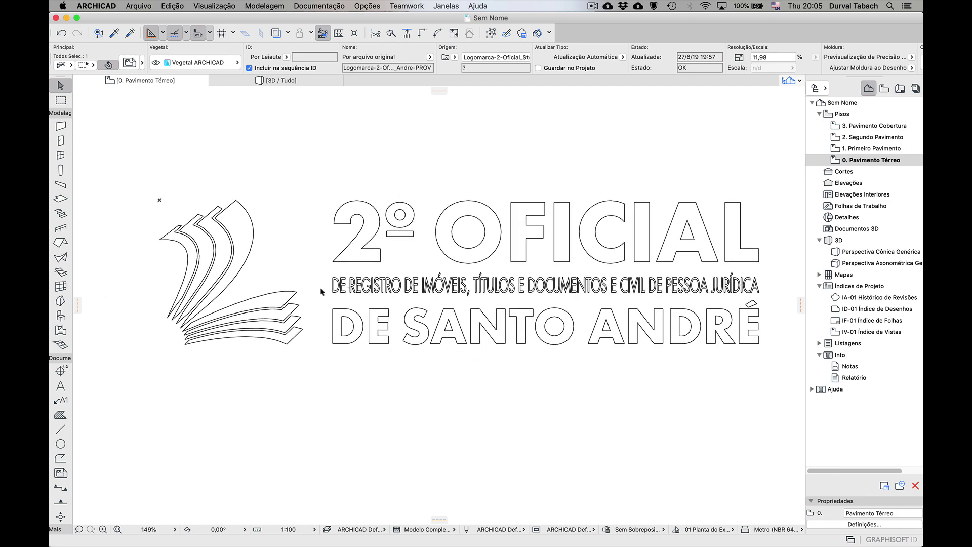
# Step: Measure the full-size logo's width from the book symbol's outermost tip to the far end of the OFICIAL lettering
pyautogui.scroll(-1, 312, 283)
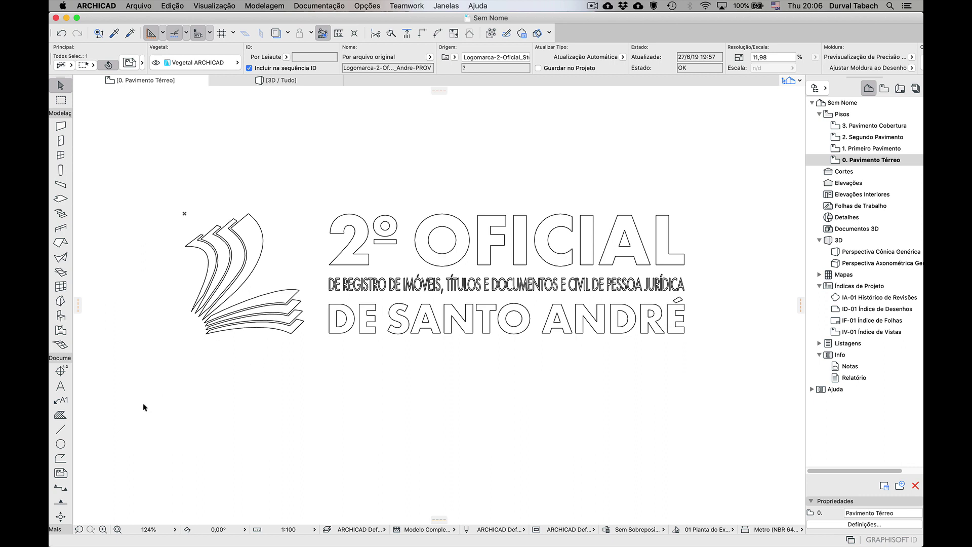
pyautogui.press('m')
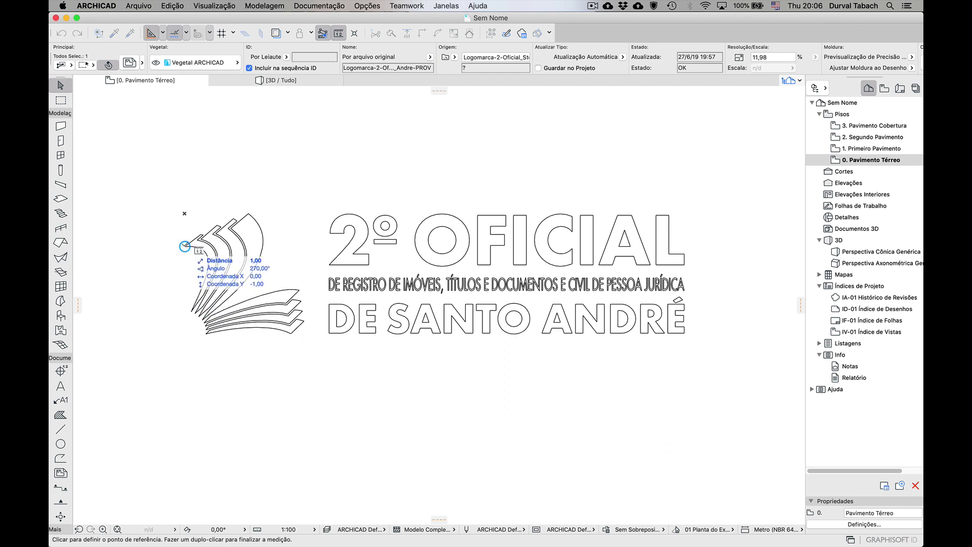
pyautogui.click(185, 247)
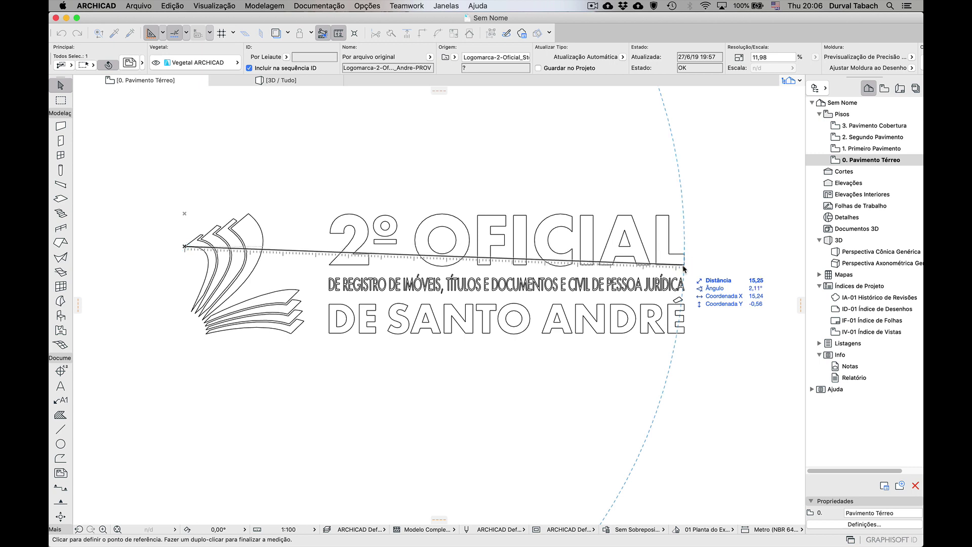
pyautogui.doubleClick(684, 268)
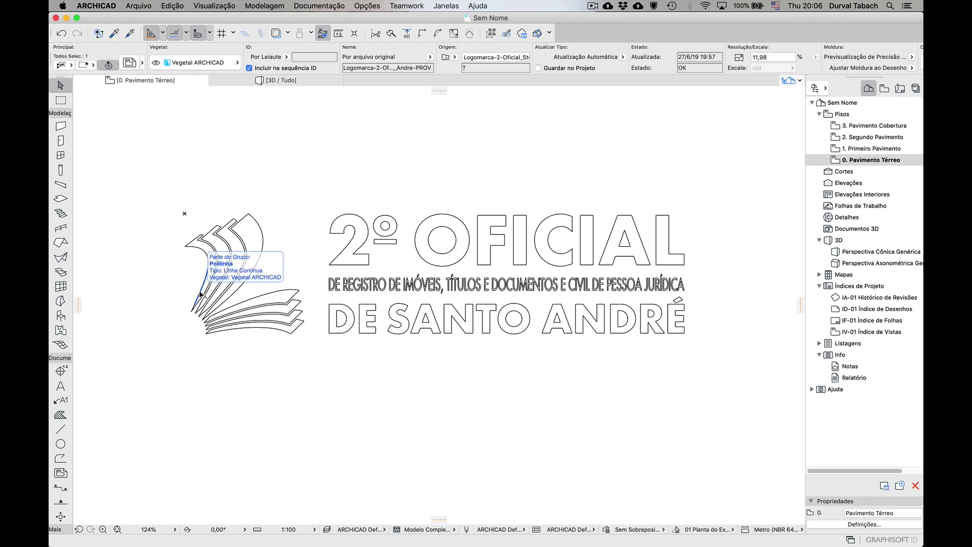
# Step: Select the whole logo group and start a graphical resize, with a horizontal reference vector from the book's outer tip to the far edge of ANDRÉ
pyautogui.click(193, 251)
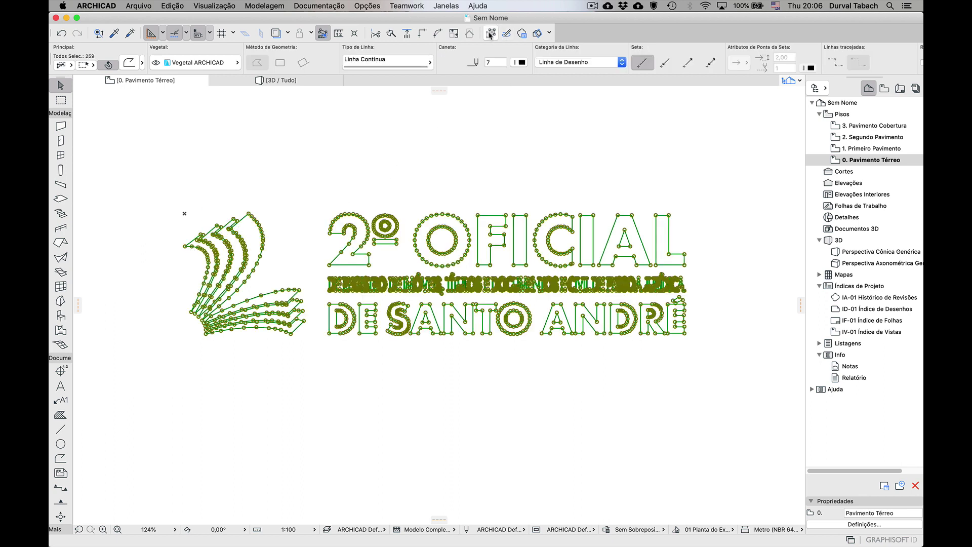
pyautogui.click(173, 6)
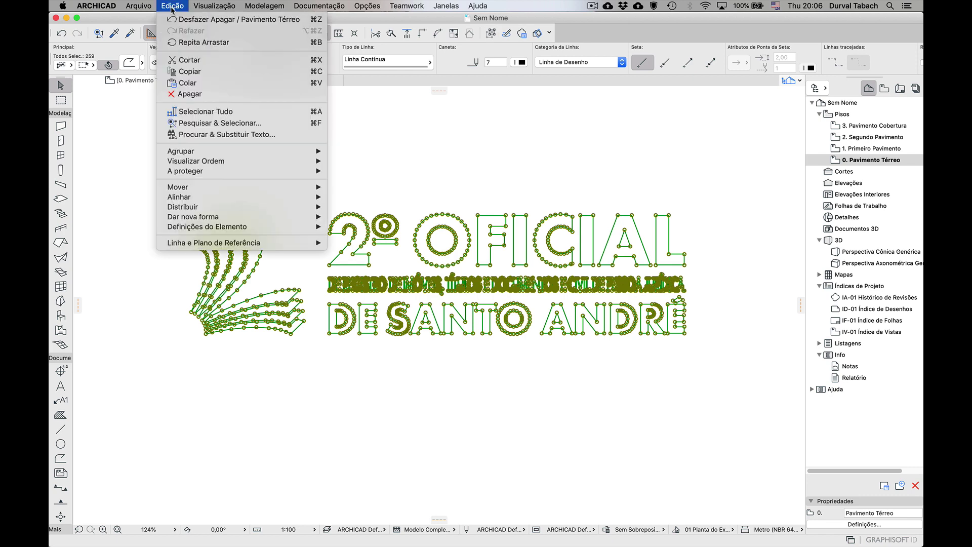
pyautogui.moveTo(201, 217)
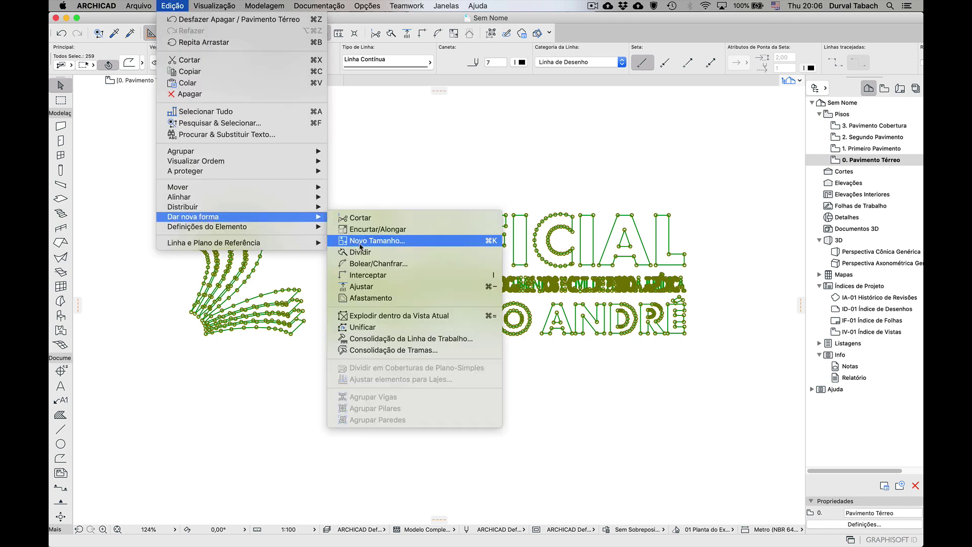
pyautogui.click(361, 243)
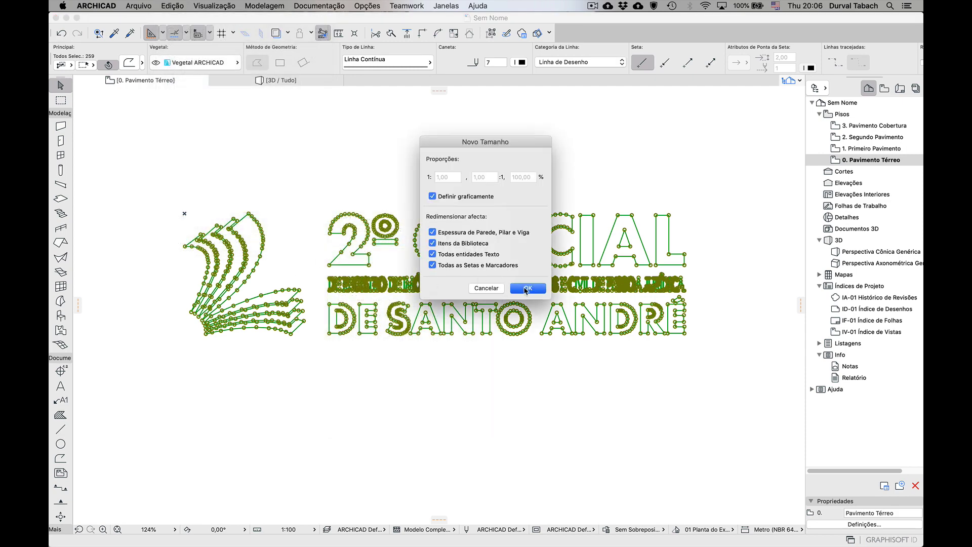
pyautogui.click(527, 289)
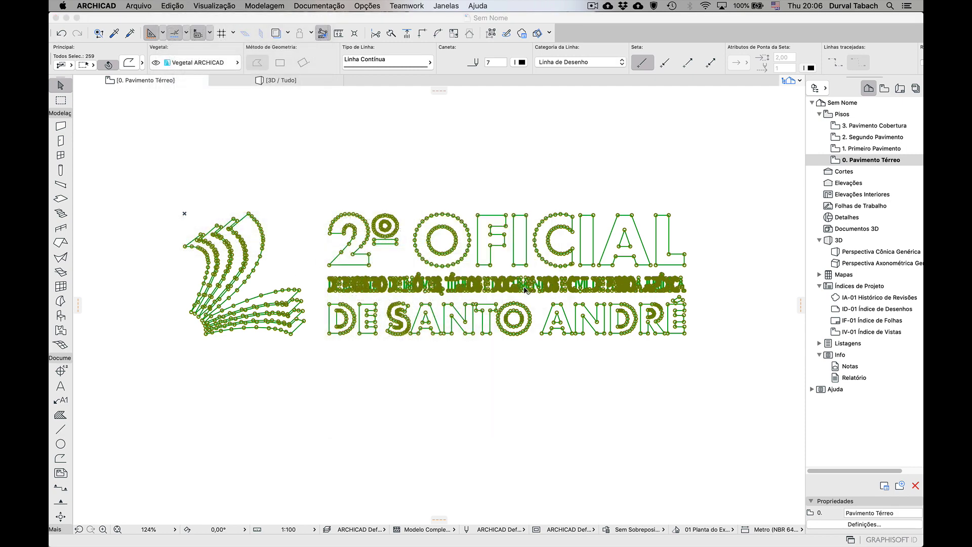
pyautogui.click(185, 247)
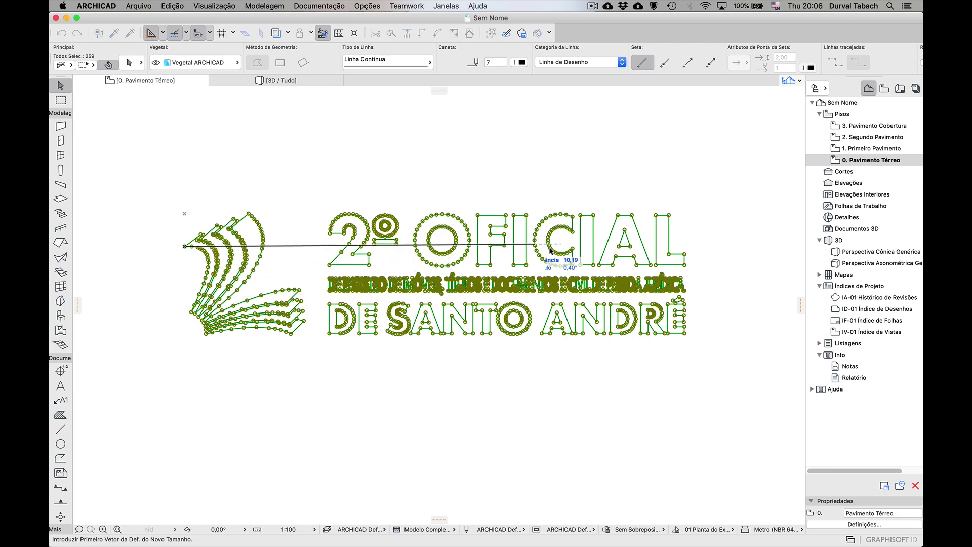
pyautogui.scroll(5, 704, 314)
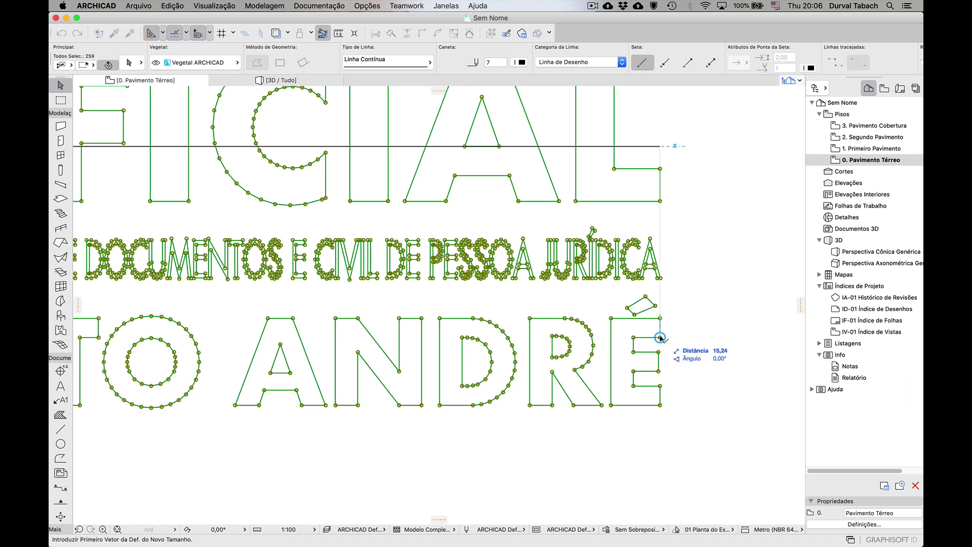
pyautogui.click(660, 337)
# Step: Finish the resize by setting the second vector's length to 3 m, scaling the whole logo to that width
pyautogui.scroll(-6, 659, 338)
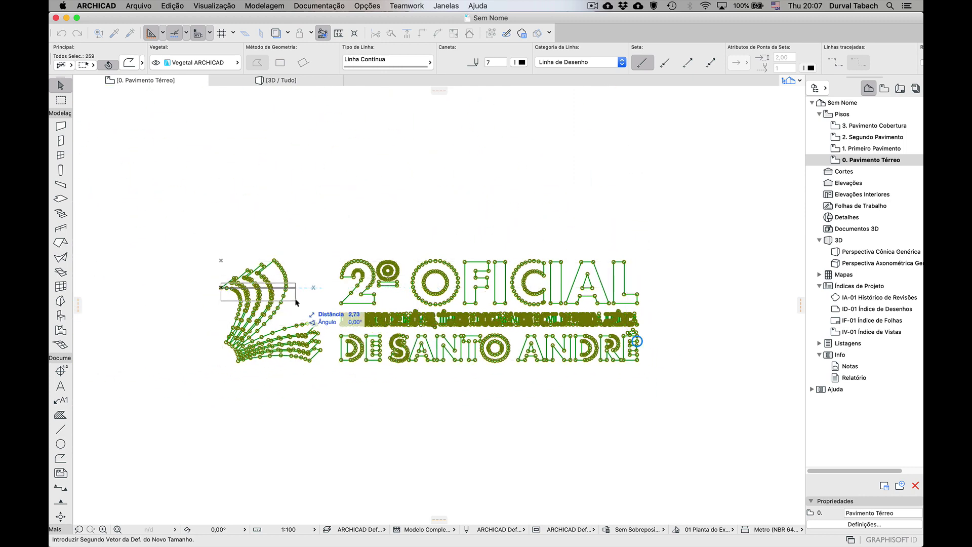
pyautogui.scroll(3, 296, 302)
pyautogui.scroll(3, 296, 303)
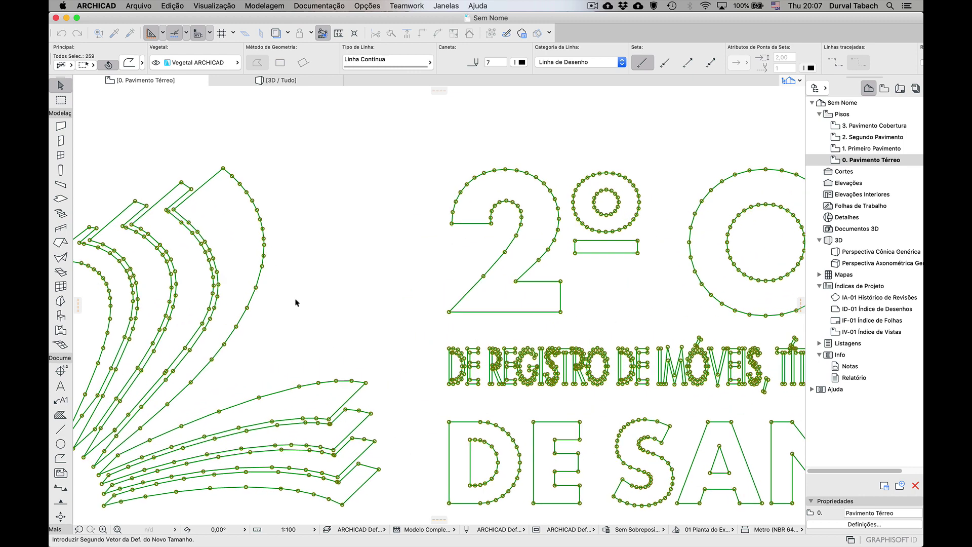
pyautogui.scroll(2, 296, 302)
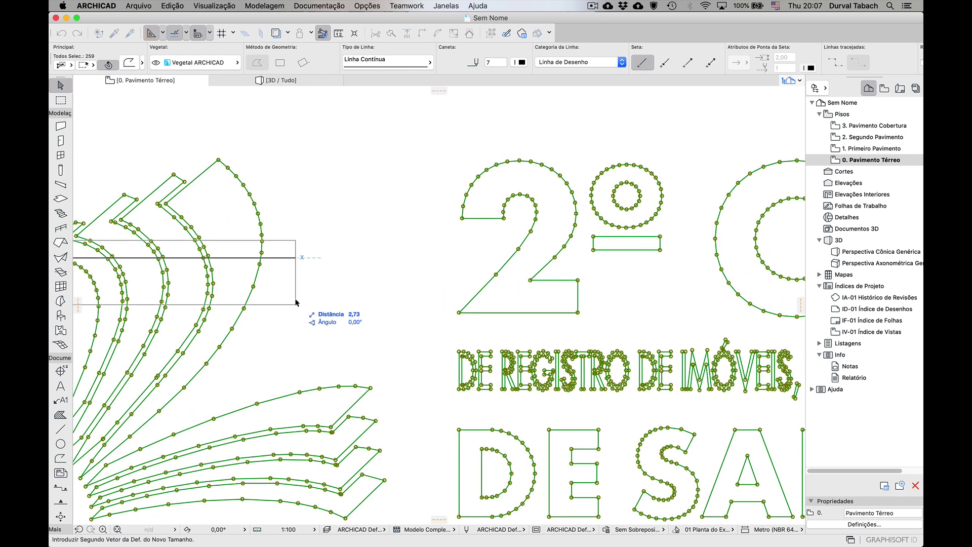
pyautogui.write('3')
pyautogui.press('Return')
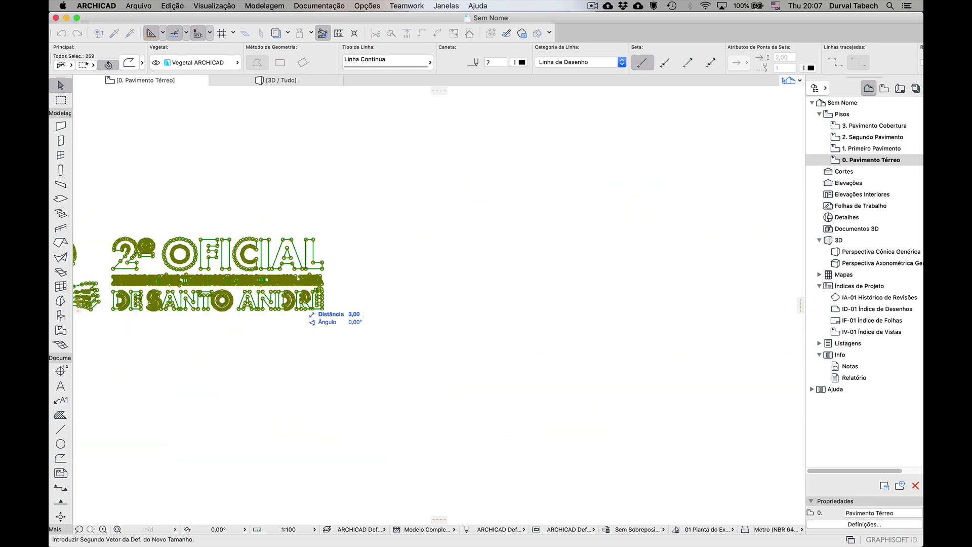
# Step: Measure the resized logo's width from the book's outer tip to the far edge of ANDRÉ
pyautogui.scroll(-5, 410, 246)
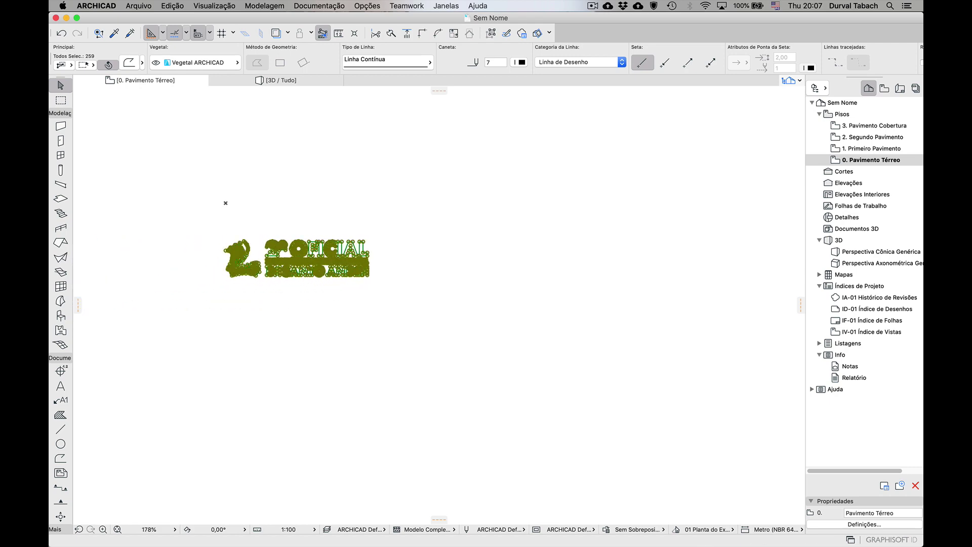
pyautogui.scroll(8, 246, 261)
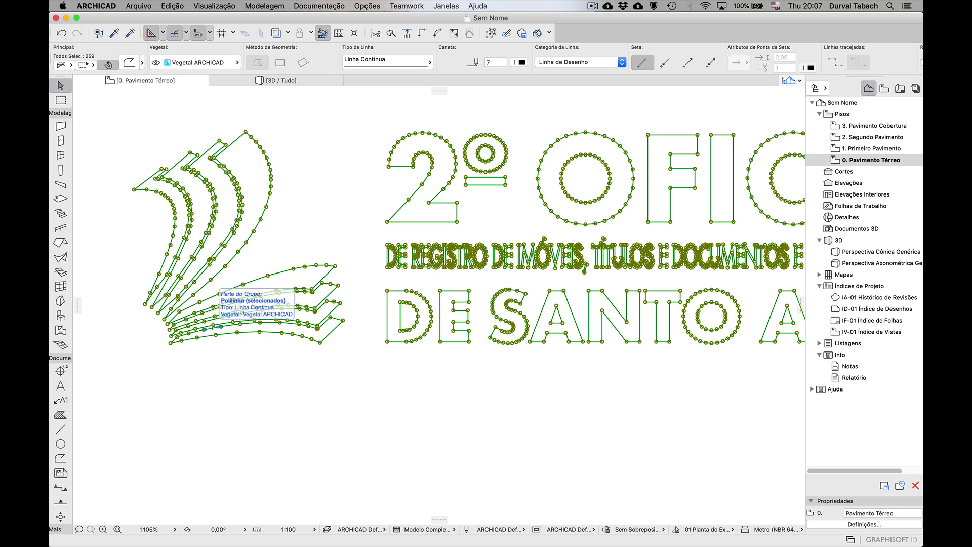
pyautogui.press('m')
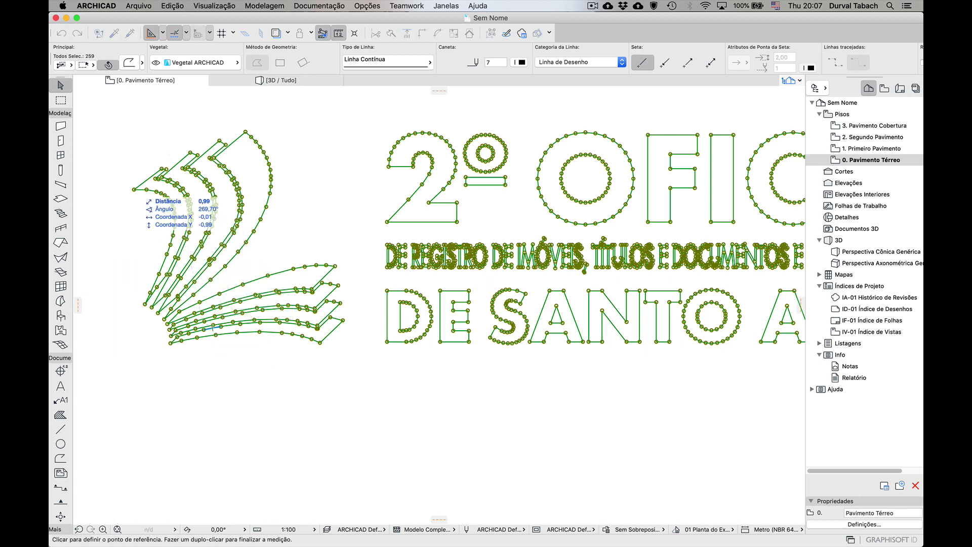
pyautogui.scroll(-3, 210, 222)
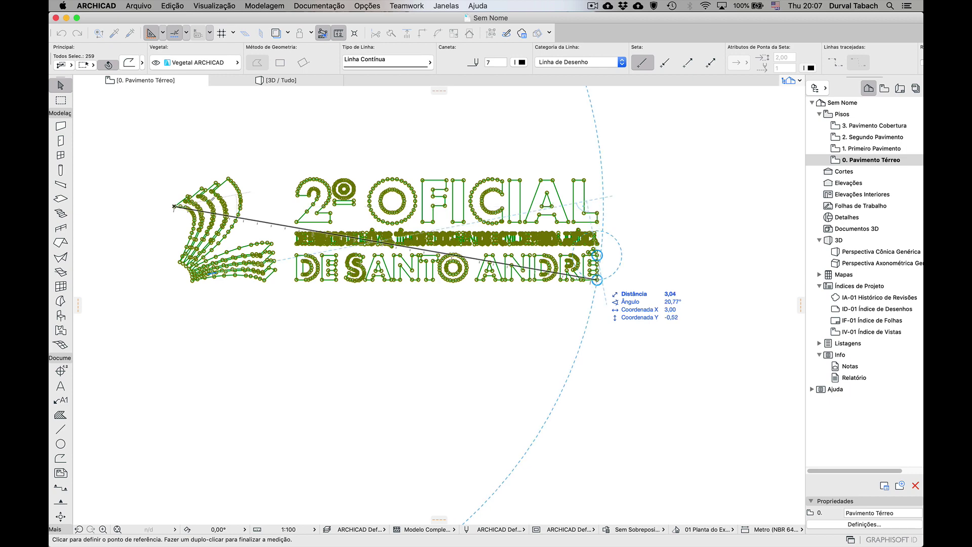
pyautogui.press('Escape')
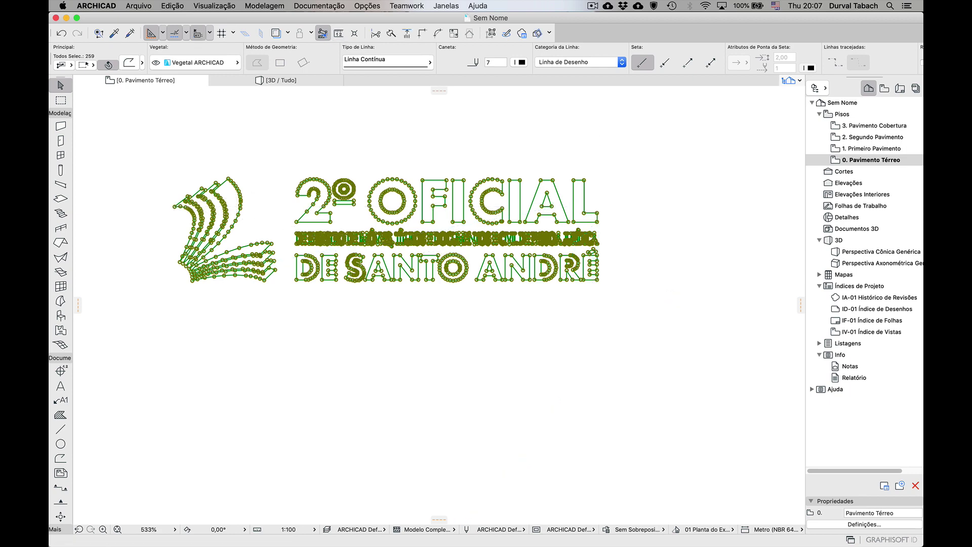
# Step: Move the whole logo so that the outer tip of the book symbol sits on the project origin
pyautogui.scroll(-4, 317, 298)
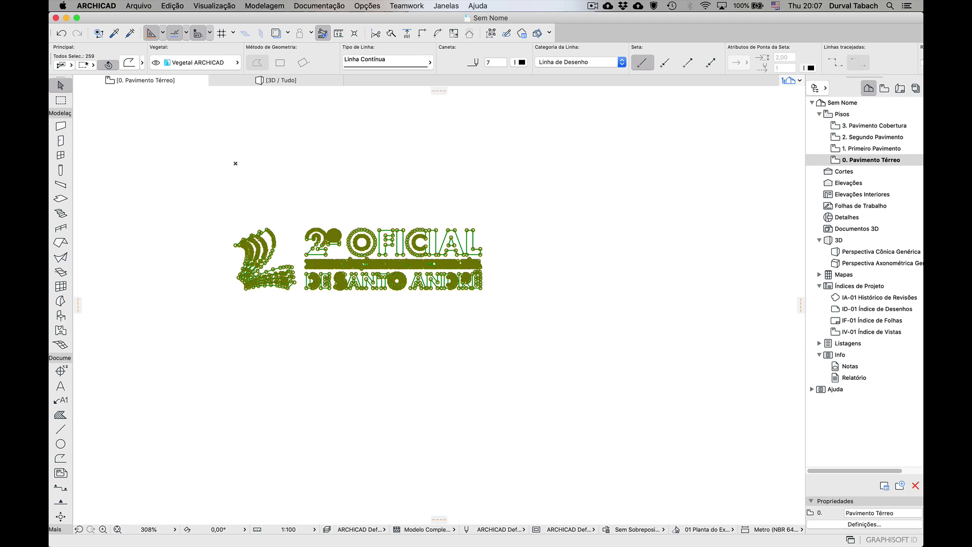
pyautogui.scroll(10, 228, 250)
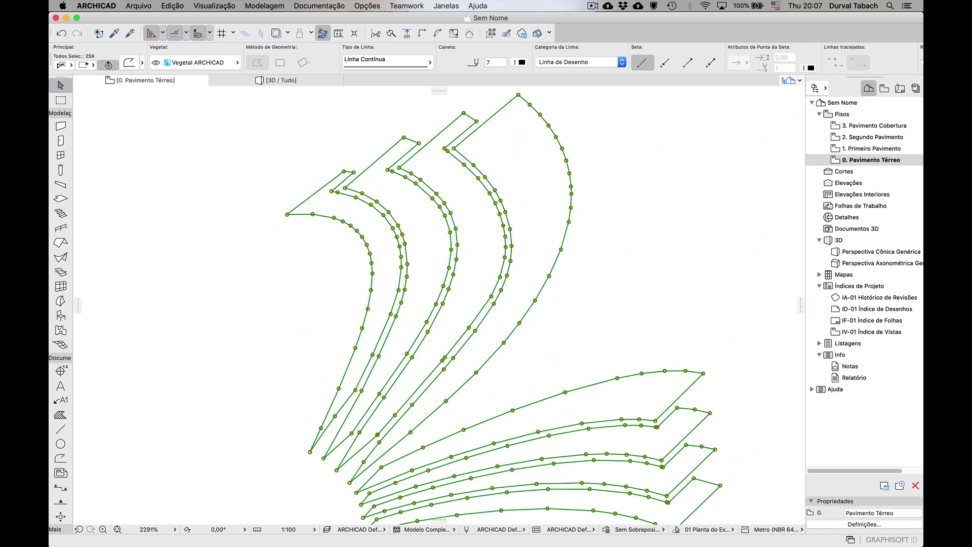
pyautogui.scroll(3, 236, 247)
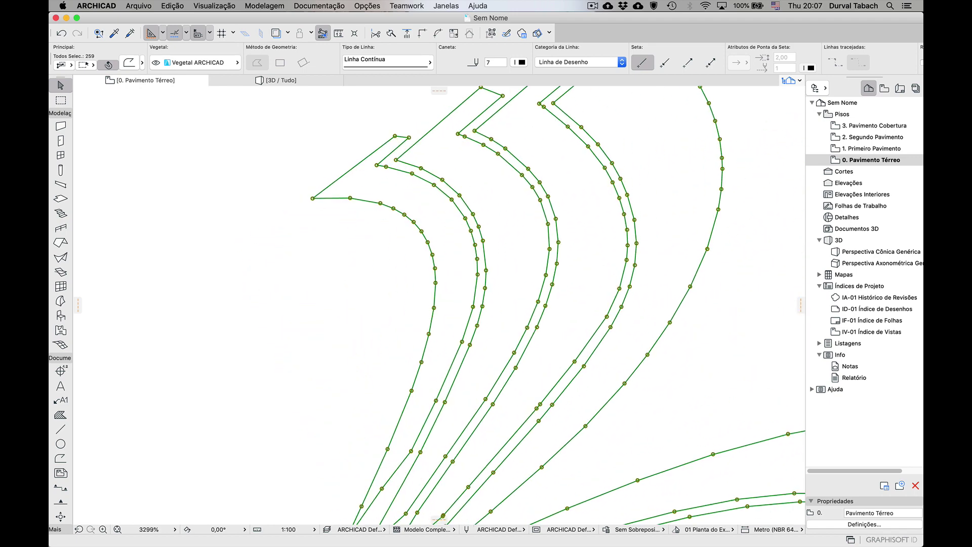
pyautogui.scroll(-3, 338, 166)
pyautogui.scroll(5, 346, 166)
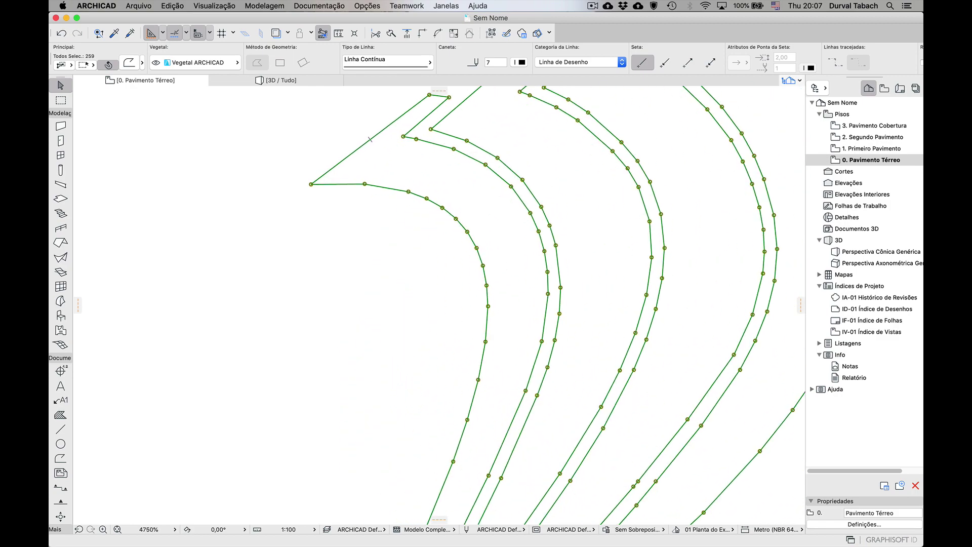
pyautogui.press('super+d')
pyautogui.click(311, 185)
pyautogui.scroll(-9, 338, 279)
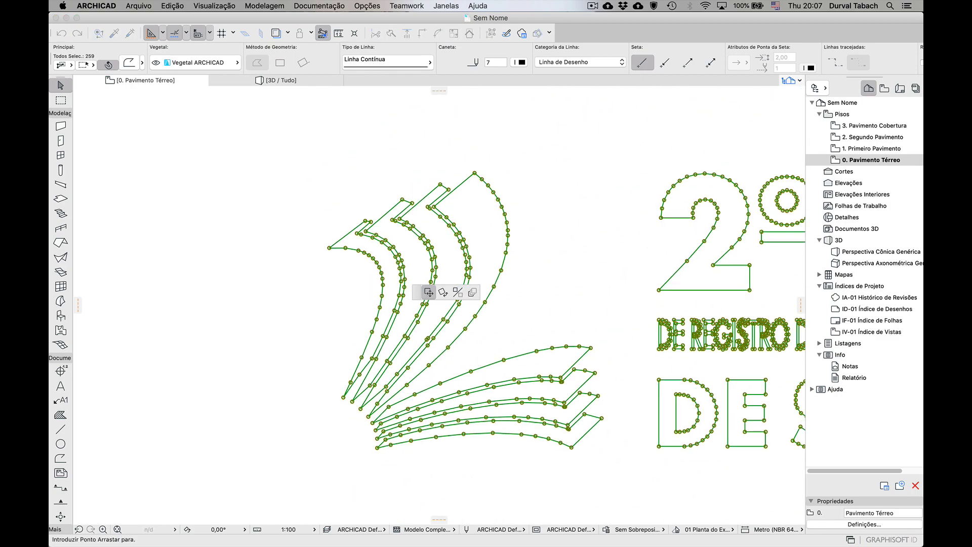
pyautogui.scroll(-3, 336, 268)
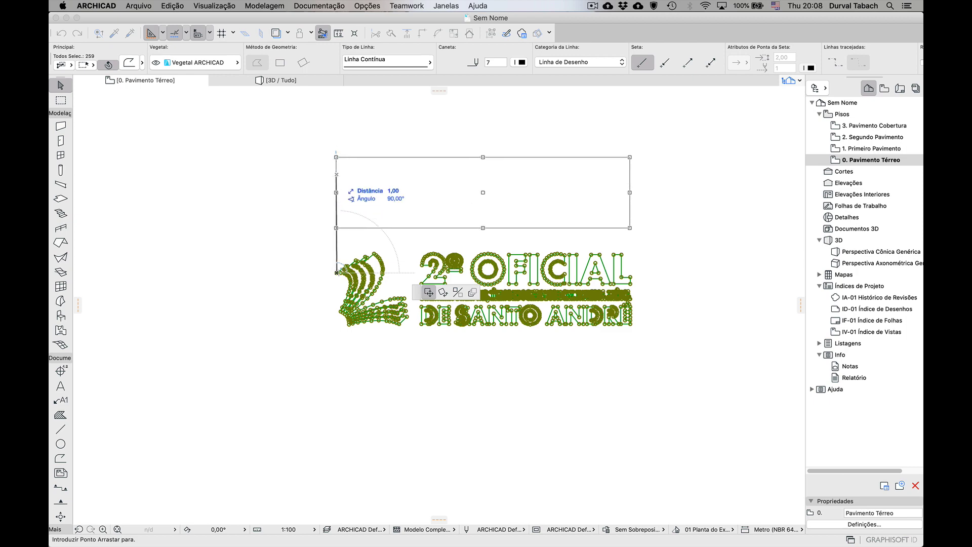
pyautogui.click(336, 156)
# Step: Move the whole logo vertically so that the lowest inner corner of the book symbol is level with the project origin
pyautogui.scroll(5, 335, 213)
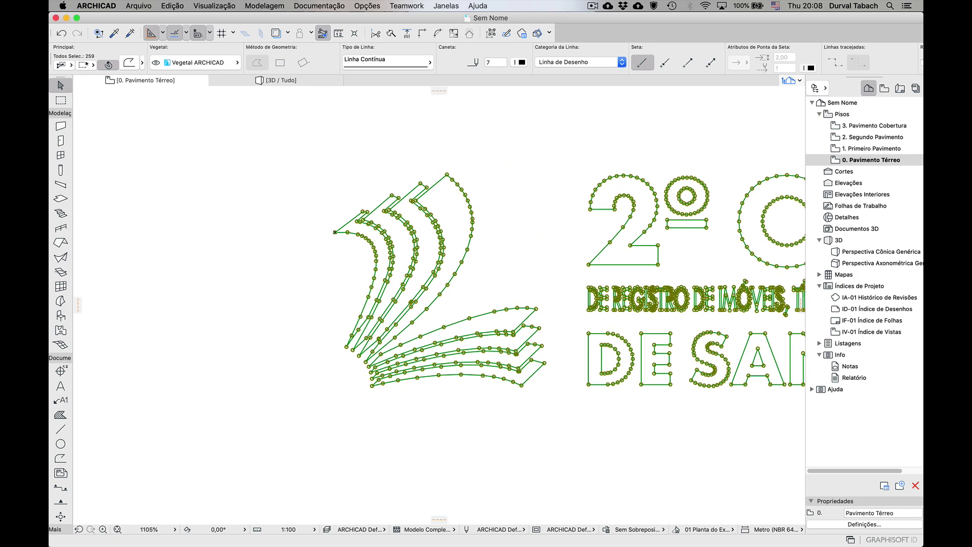
pyautogui.scroll(-5, 259, 313)
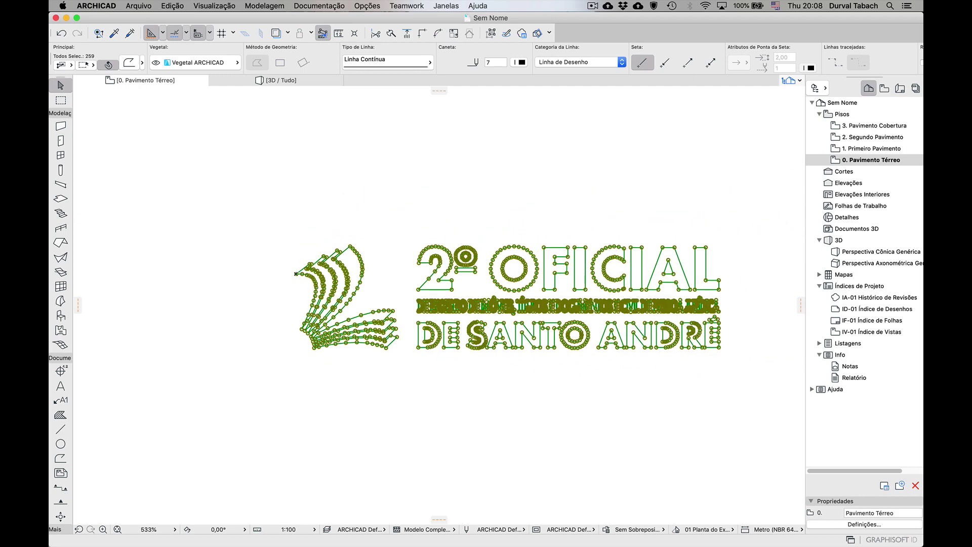
pyautogui.scroll(8, 305, 361)
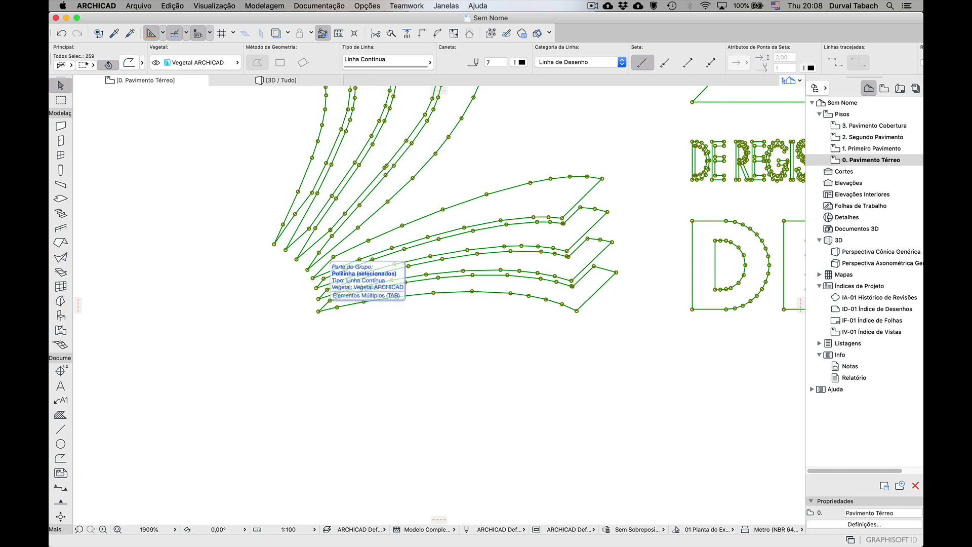
pyautogui.click(318, 312)
pyautogui.scroll(-5, 367, 334)
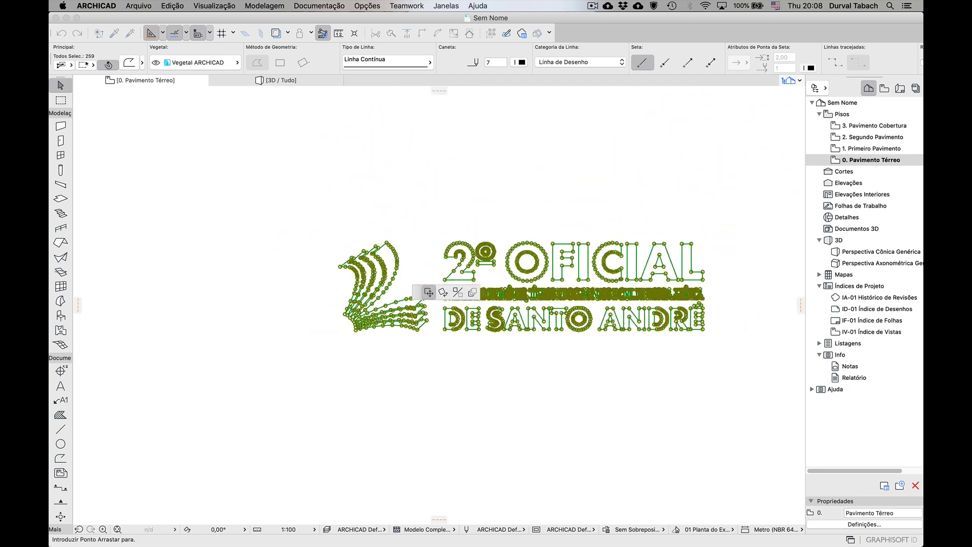
pyautogui.scroll(5, 364, 282)
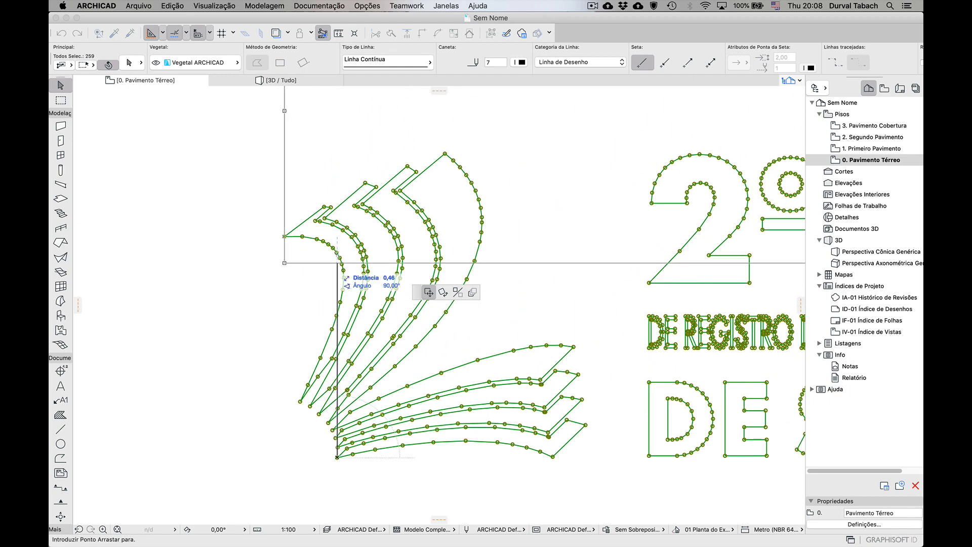
pyautogui.click(337, 237)
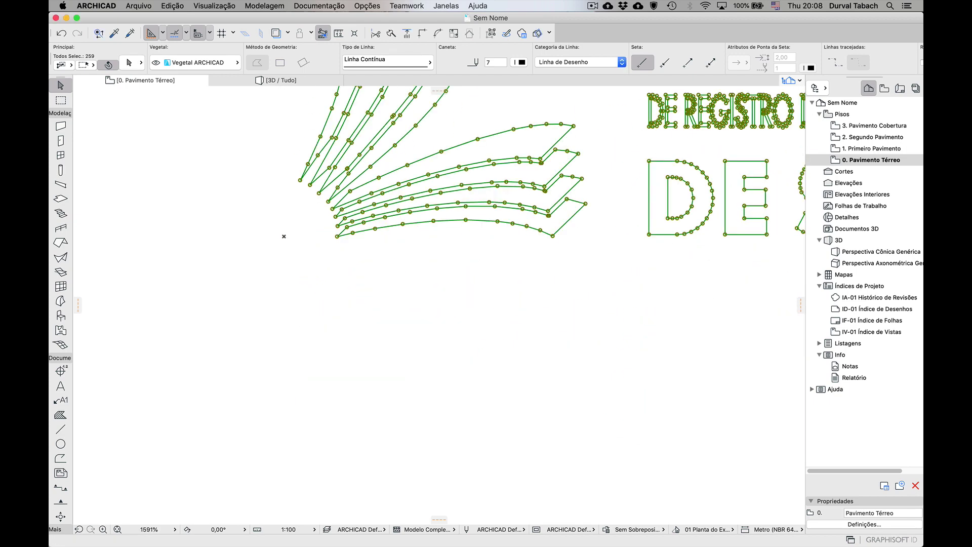
pyautogui.scroll(-3, 289, 351)
pyautogui.scroll(-2, 287, 305)
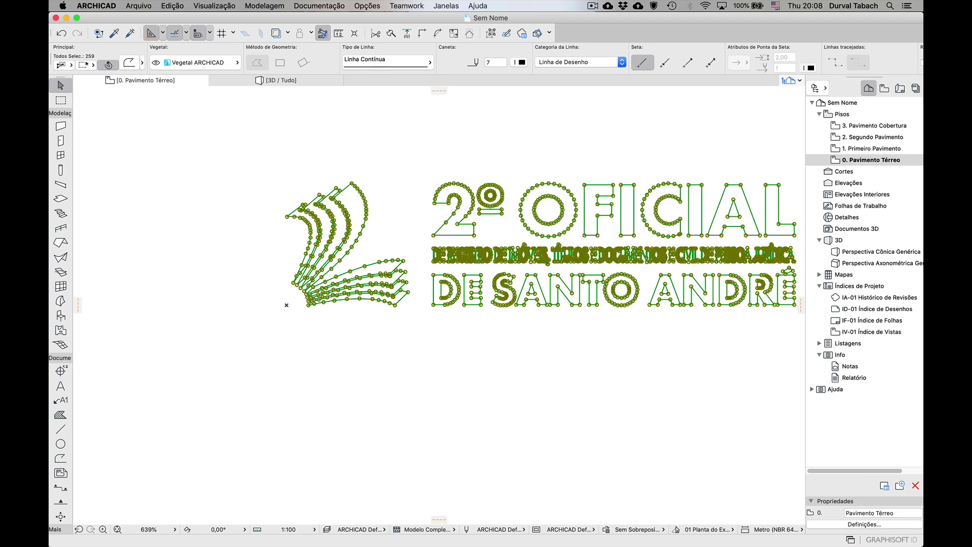
# Step: Inspect the polyline vertices across the whole imported logo and clear the selection
pyautogui.scroll(-4, 223, 309)
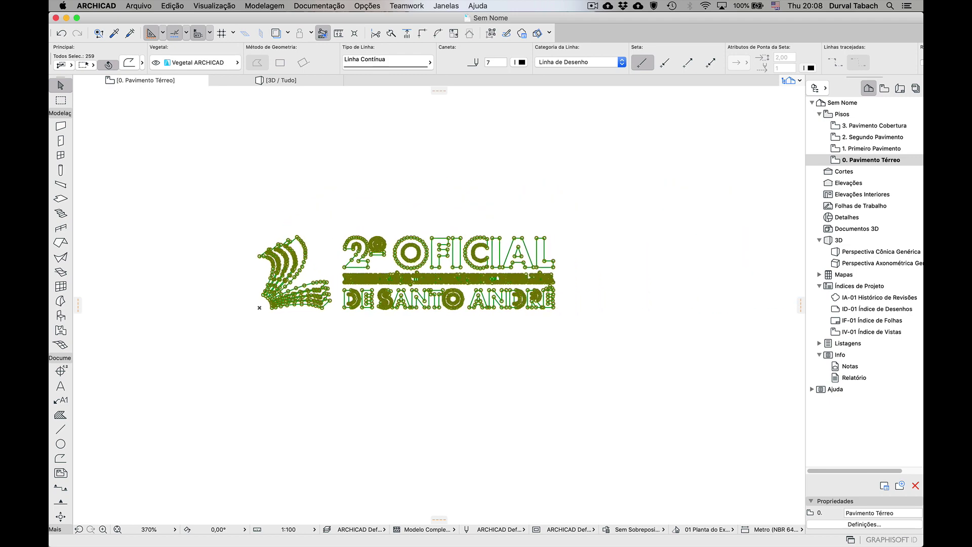
pyautogui.press('Escape')
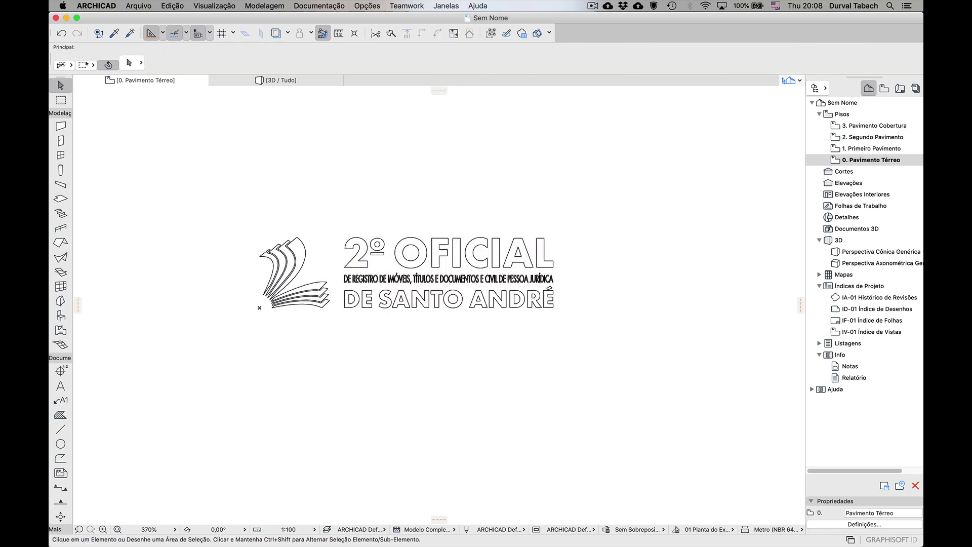
pyautogui.scroll(9, 291, 253)
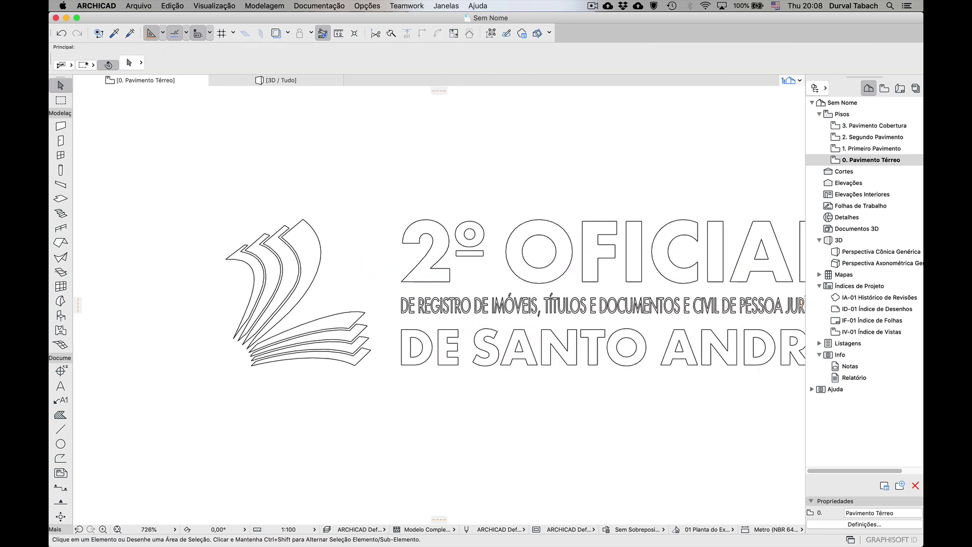
pyautogui.hotkey('ctrl', 'a')
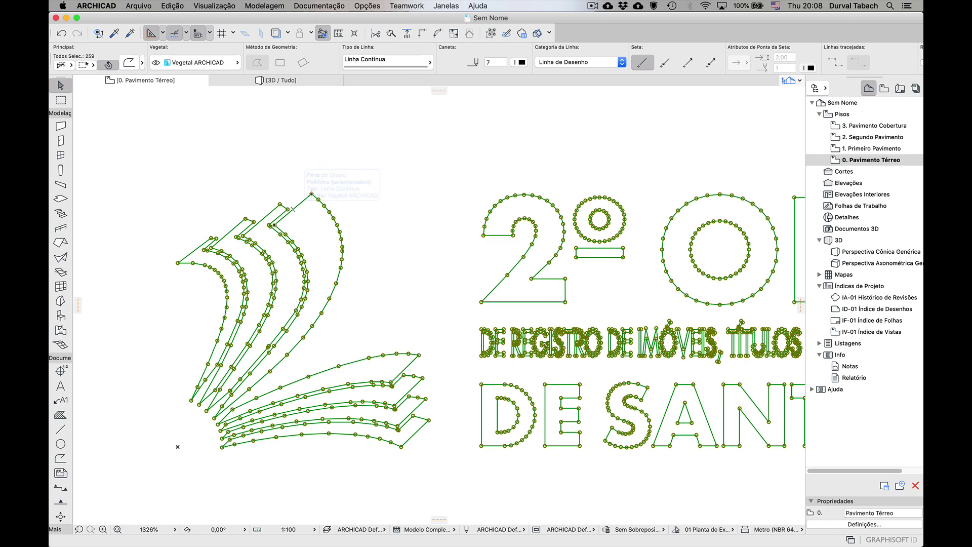
pyautogui.press('Escape')
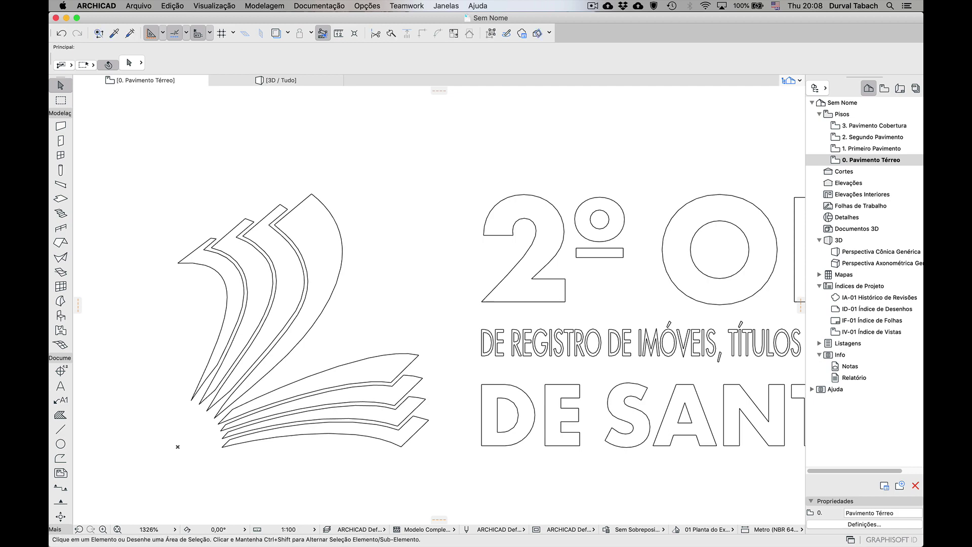
pyautogui.scroll(-5, 143, 205)
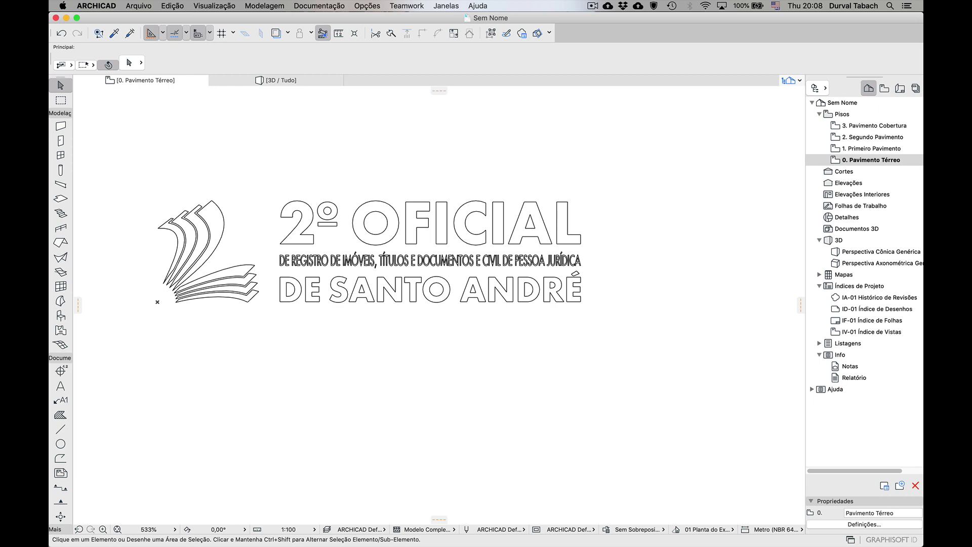
# Step: Set the default slab thickness to 0,025 and its elevation relative to the origin storey to 0,03
pyautogui.click(61, 199)
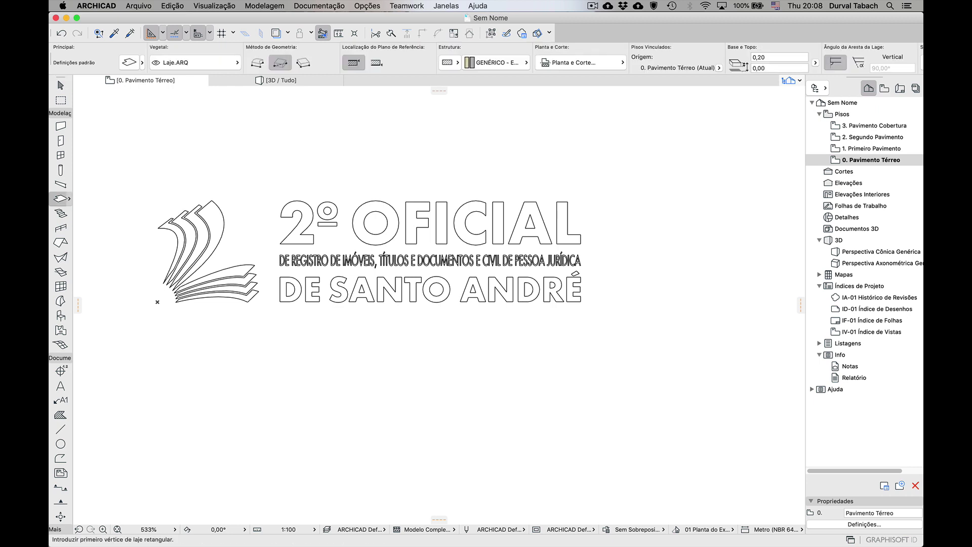
pyautogui.doubleClick(61, 198)
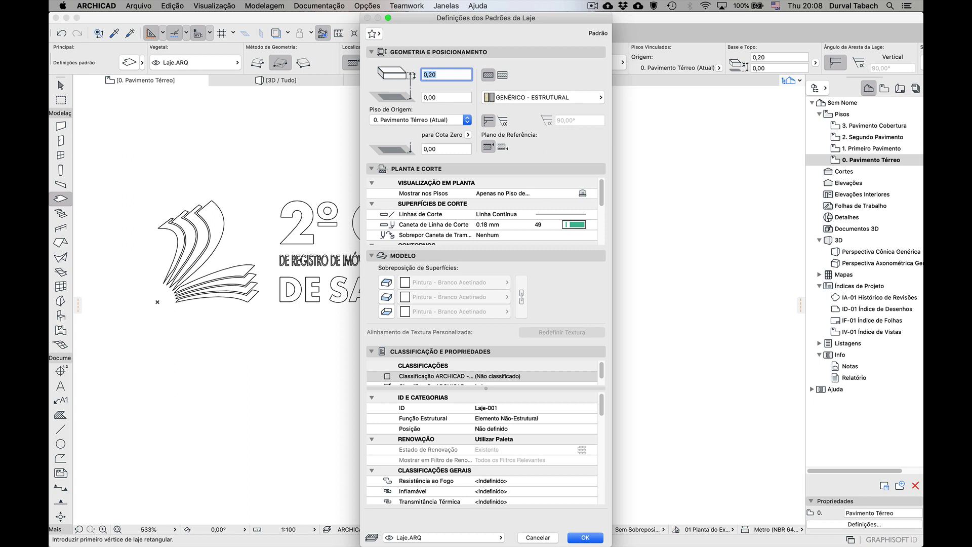
pyautogui.write(',025')
pyautogui.click(432, 97)
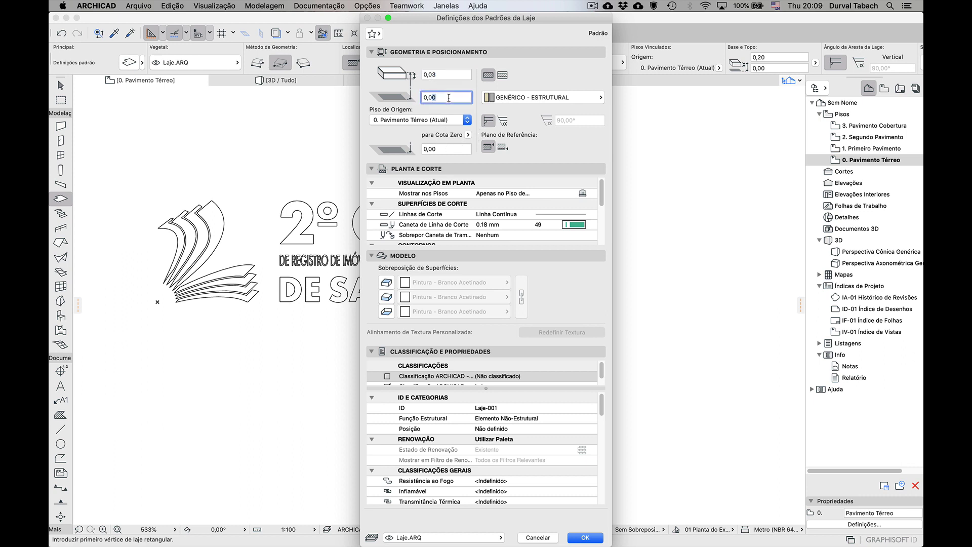
pyautogui.write('3')
# Step: Assign the Aço - Inoxidável building material to the default slab and enable surface overrides for its top, sides and base
pyautogui.click(527, 98)
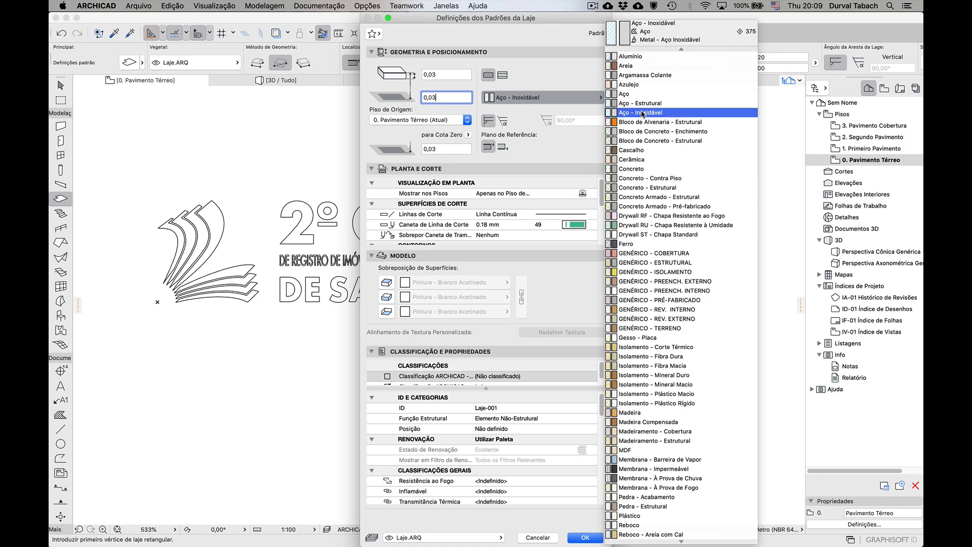
pyautogui.click(675, 112)
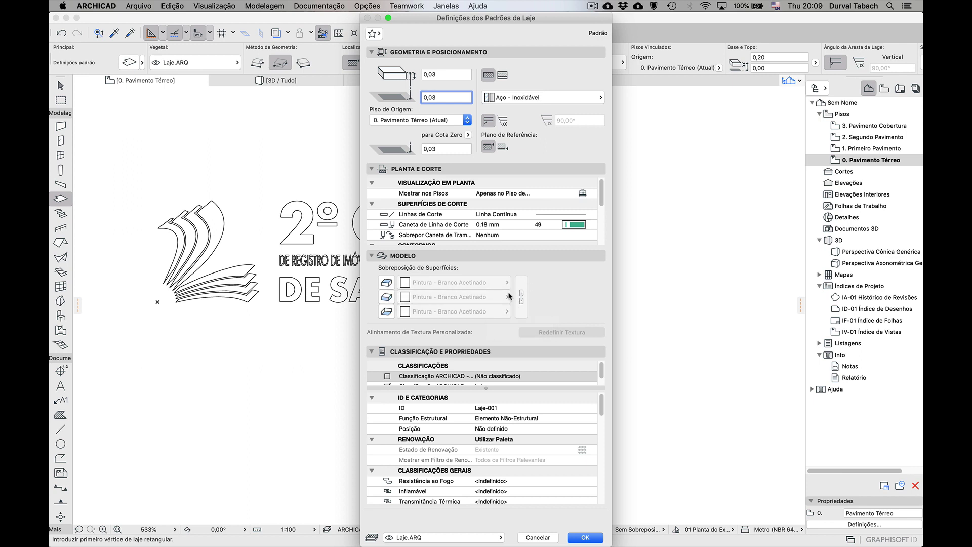
pyautogui.click(386, 282)
pyautogui.click(387, 297)
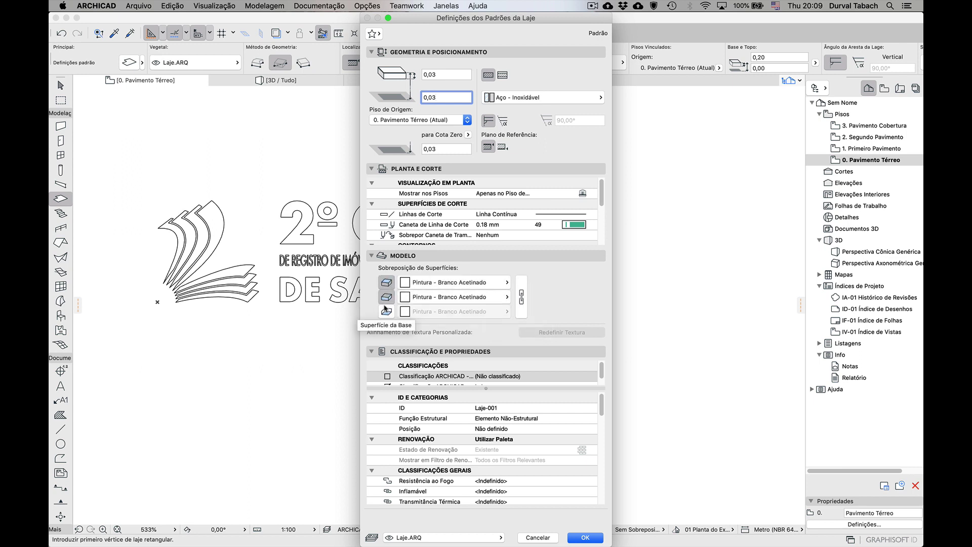
pyautogui.click(386, 312)
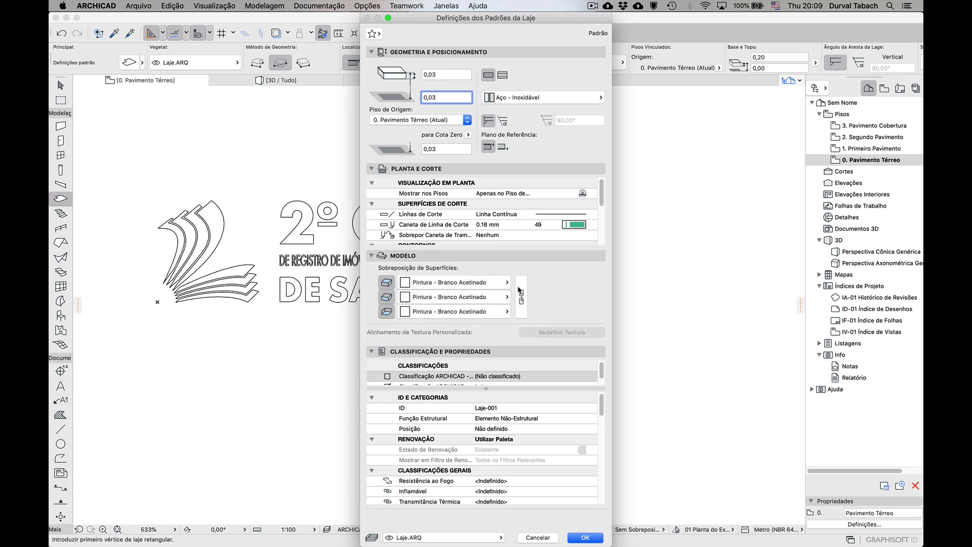
# Step: Set the slab's top surface override to Metal - Aço Inoxidável and link the side and base surfaces to it
pyautogui.click(492, 282)
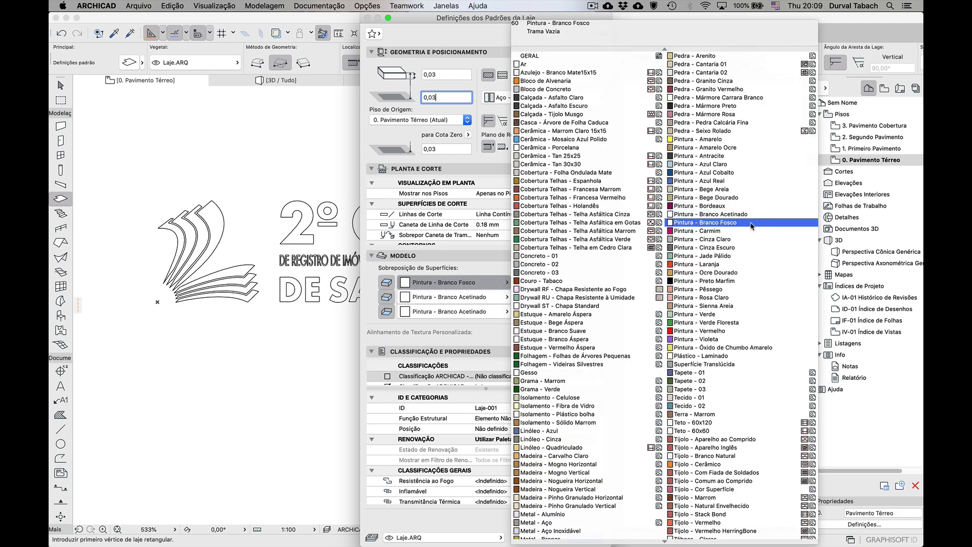
pyautogui.click(744, 133)
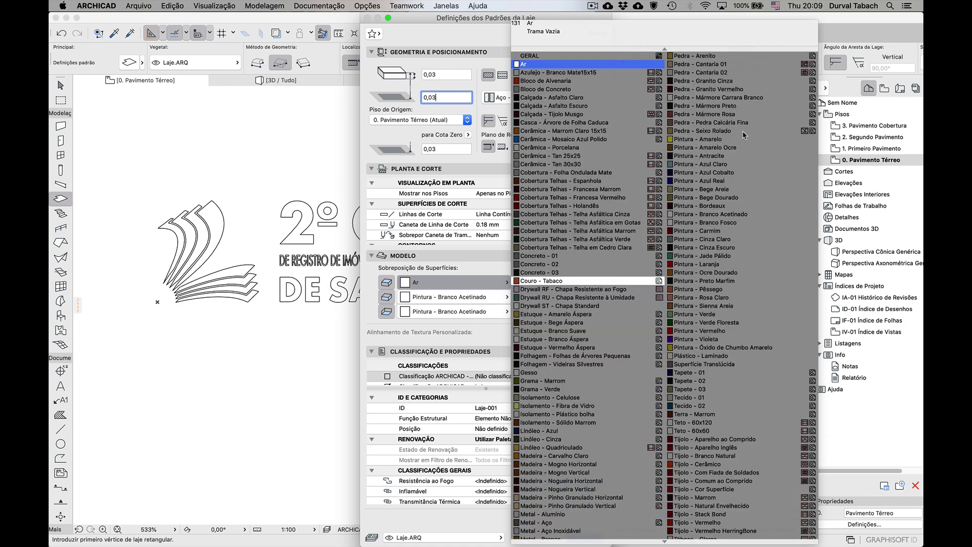
pyautogui.click(712, 323)
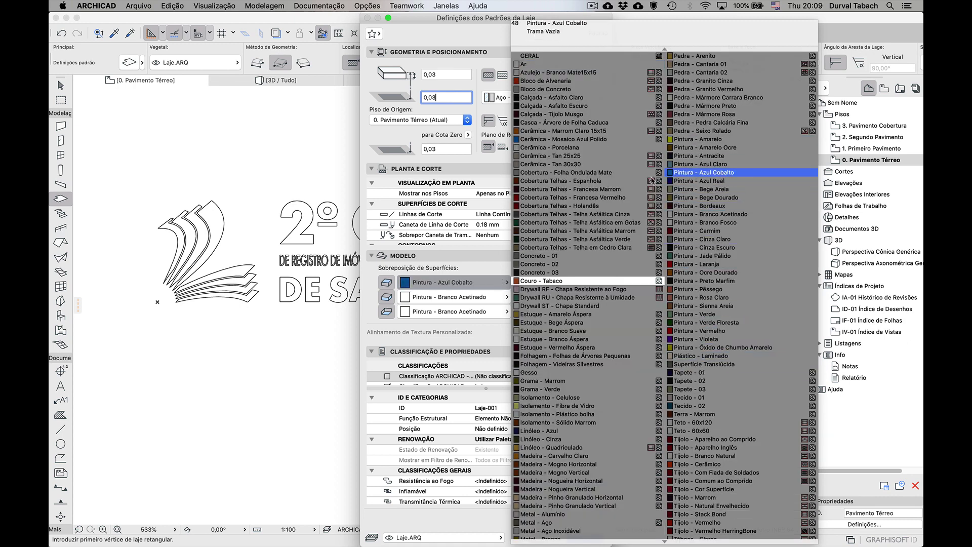
pyautogui.click(677, 298)
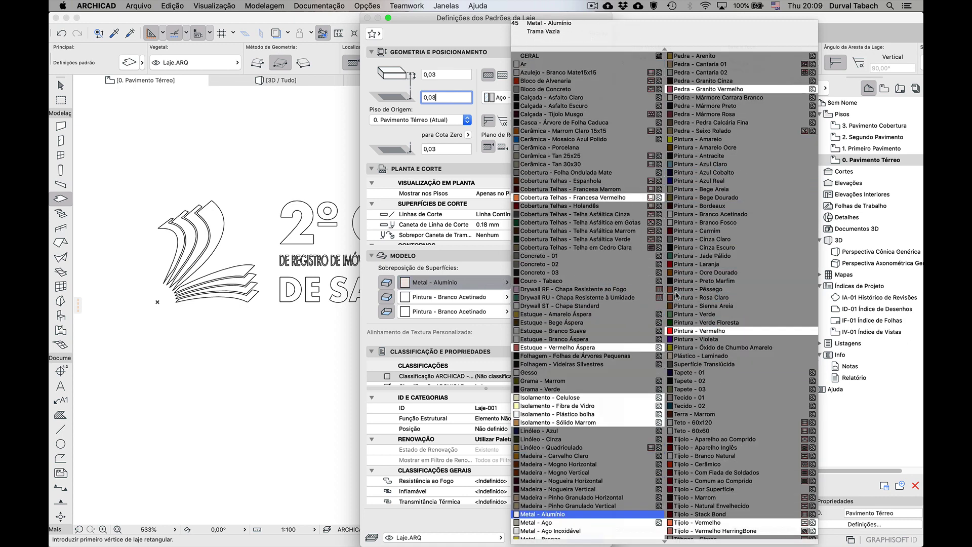
pyautogui.scroll(-2, 657, 534)
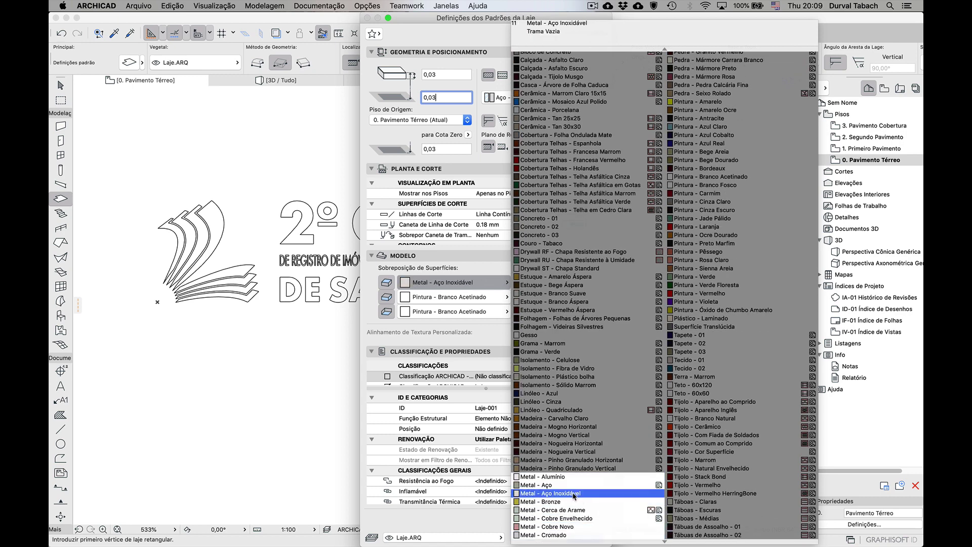
pyautogui.click(554, 494)
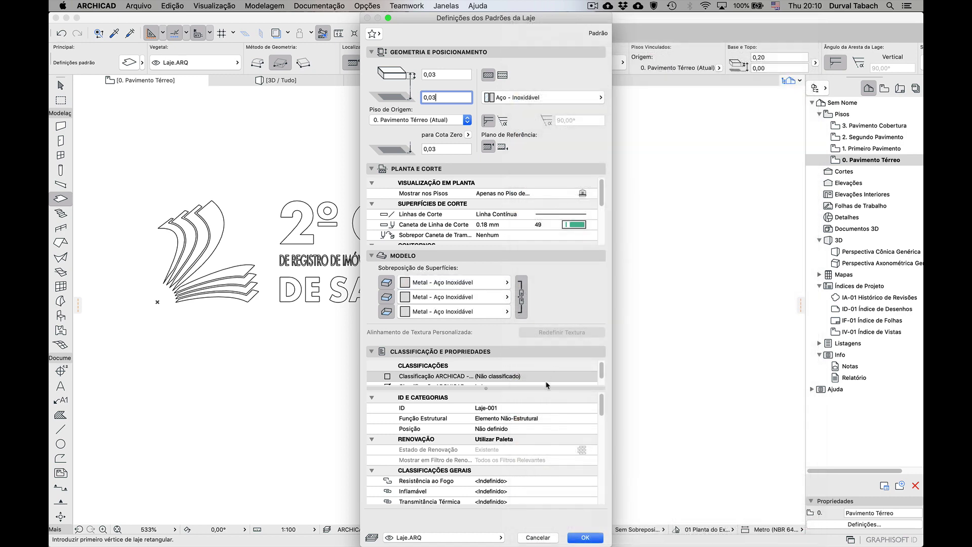
# Step: Unlink the slab's surface overrides and set only the side surface to Metal - Aço Inoxidável
pyautogui.click(385, 312)
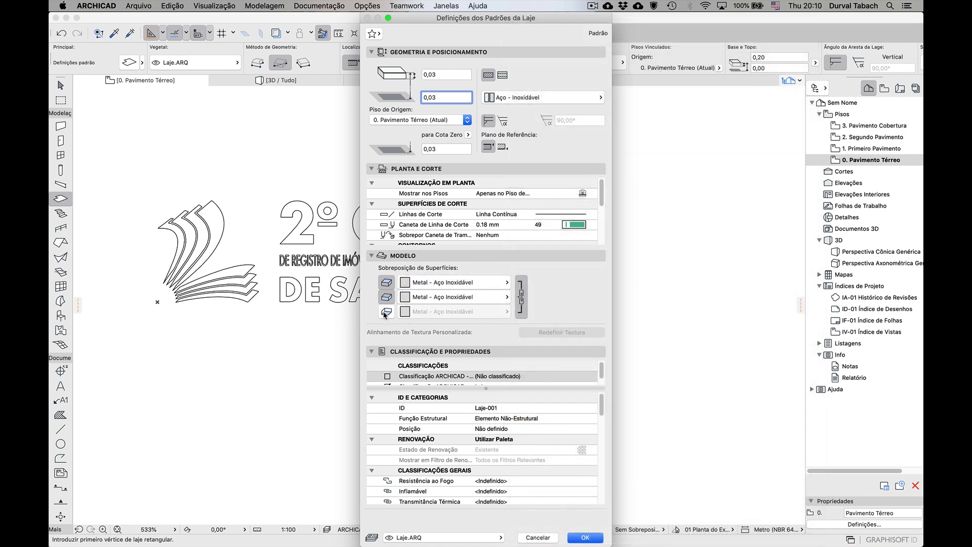
pyautogui.click(386, 312)
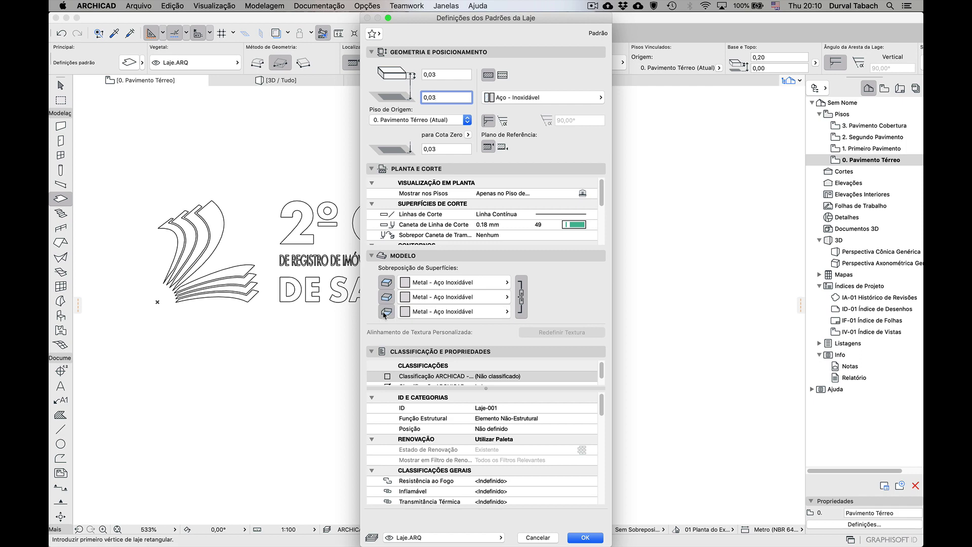
pyautogui.click(522, 300)
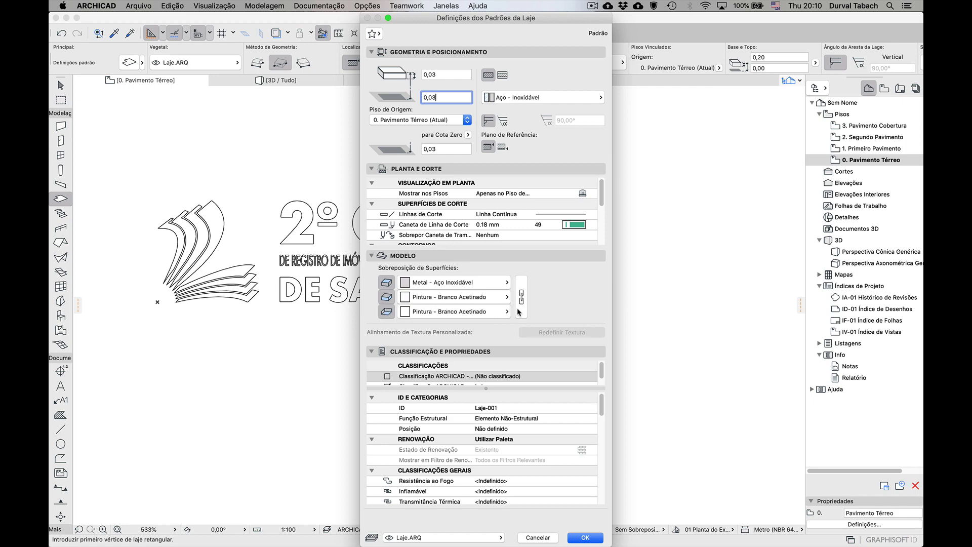
pyautogui.click(455, 298)
pyautogui.scroll(-5, 575, 455)
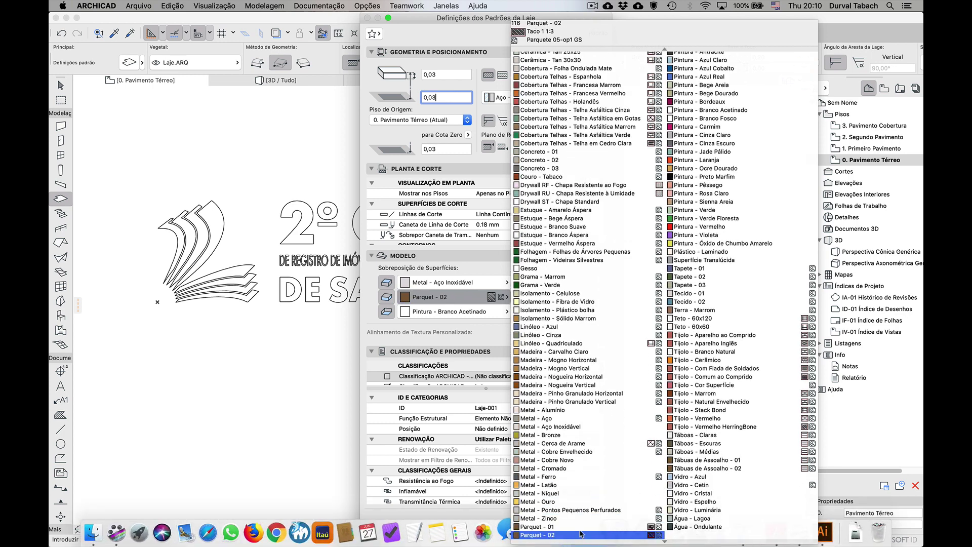
pyautogui.click(577, 427)
# Step: Find the glass surfaces by name and set the slab's base surface override to Vidro - Luminária
pyautogui.click(476, 312)
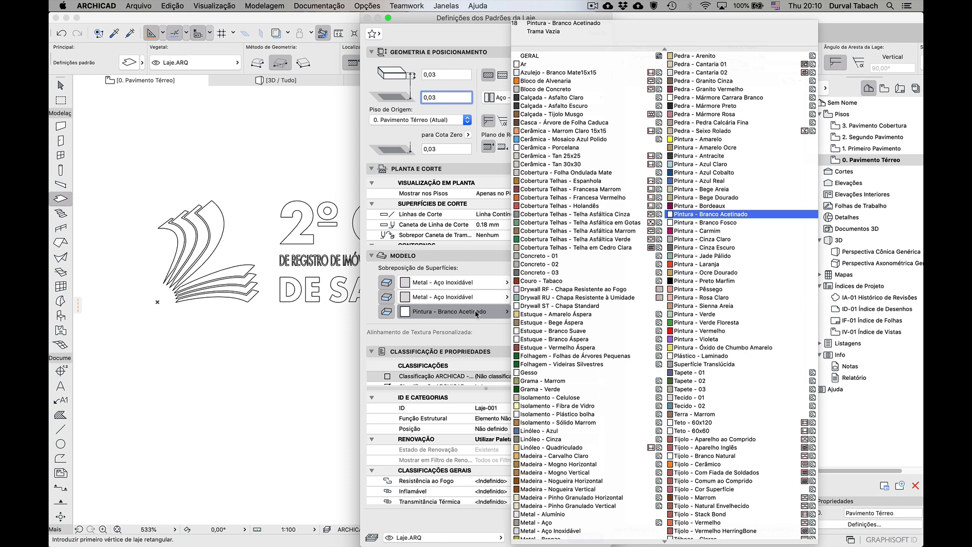
pyautogui.press('l')
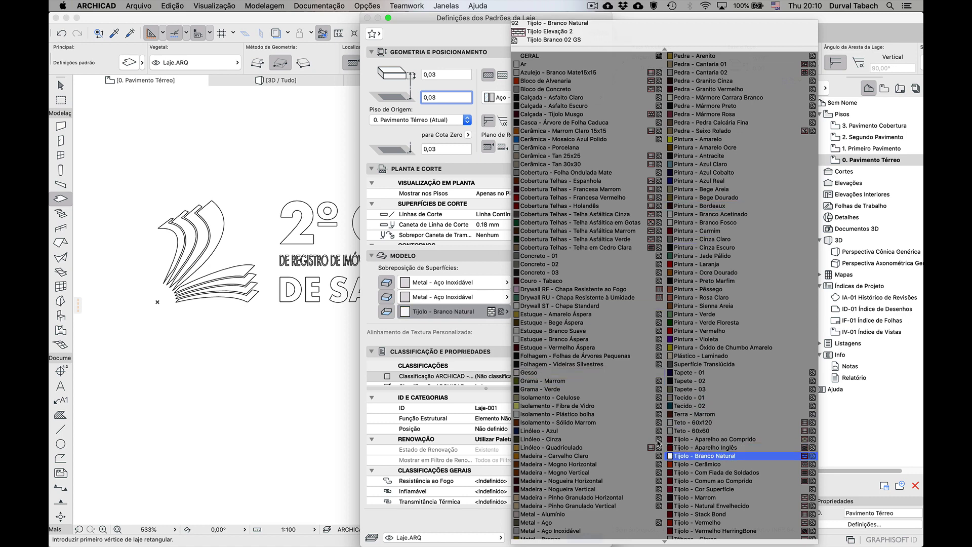
pyautogui.scroll(-4, 623, 436)
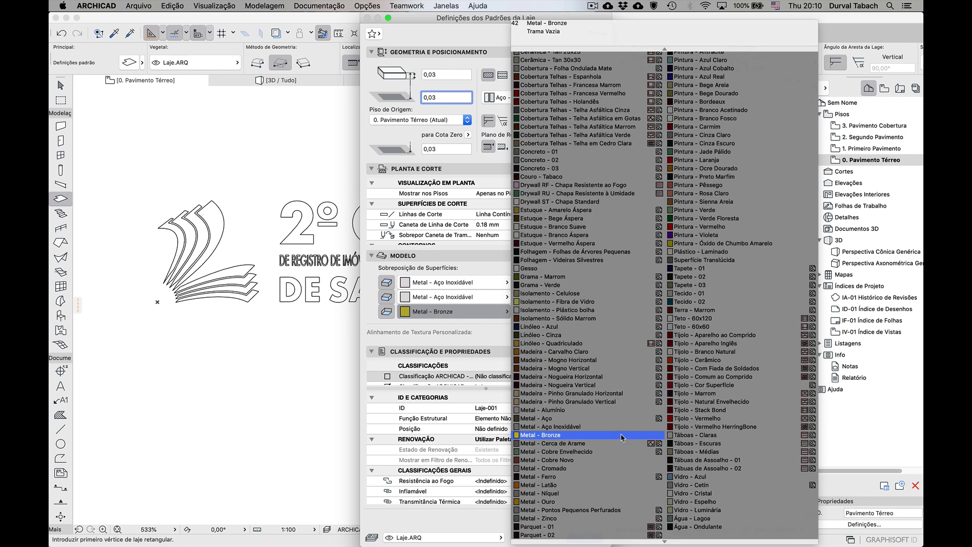
pyautogui.write('vid')
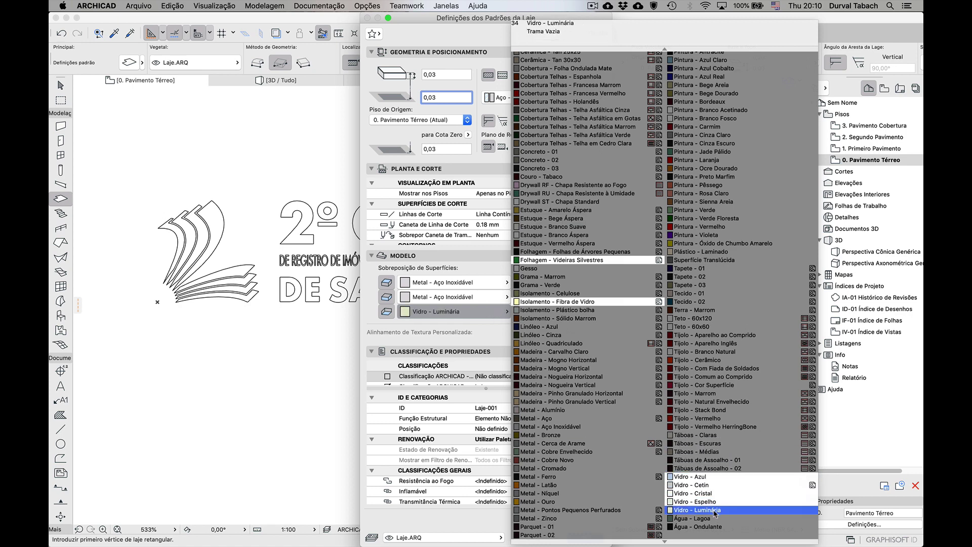
pyautogui.click(715, 511)
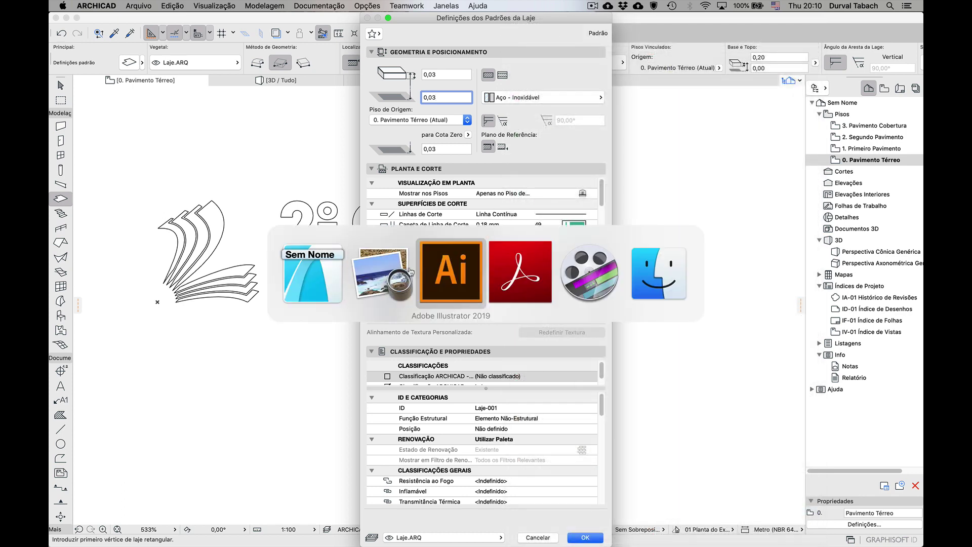
# Step: Switch to Preview and compare the three reception renderings, examining the wall logo's lighting up close in Espera-monitor.jpg
pyautogui.click(380, 271)
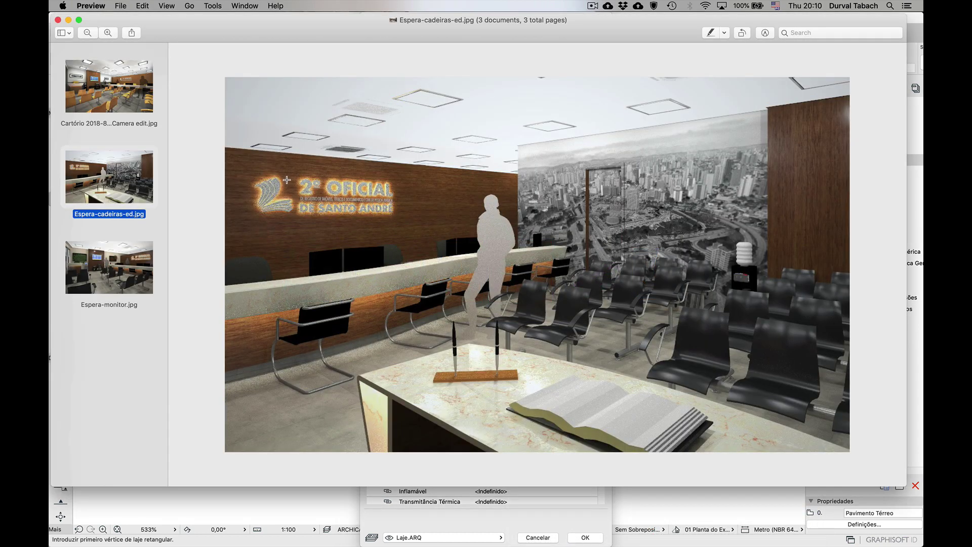
pyautogui.press('Up')
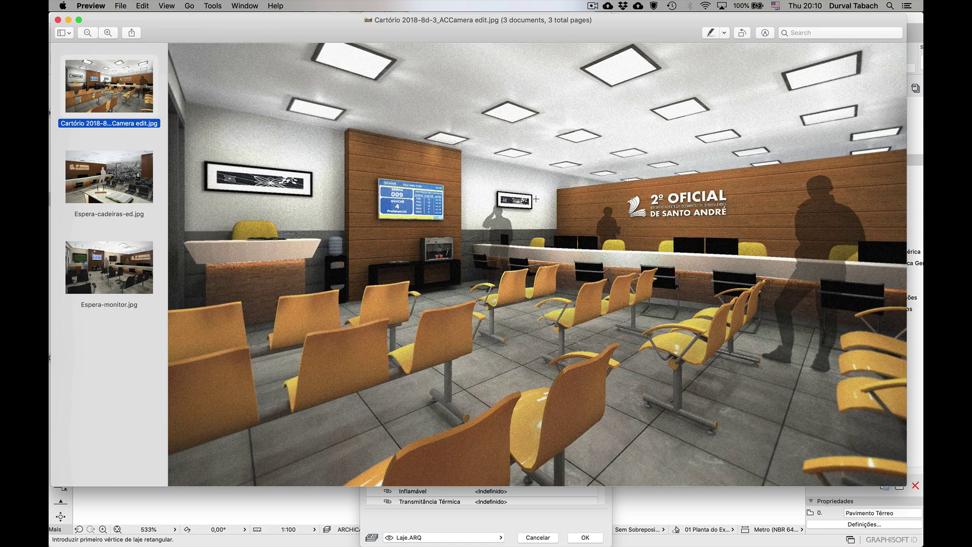
pyautogui.click(110, 184)
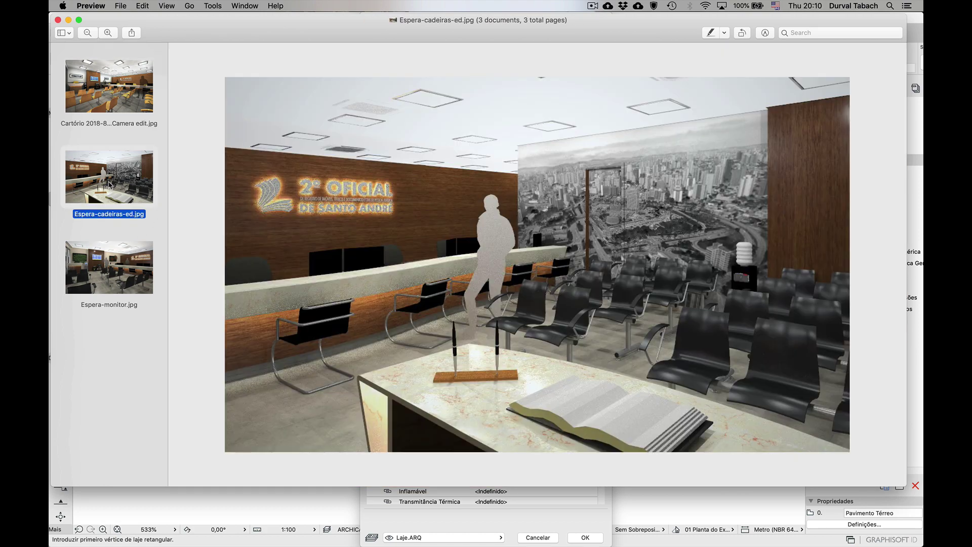
pyautogui.click(104, 261)
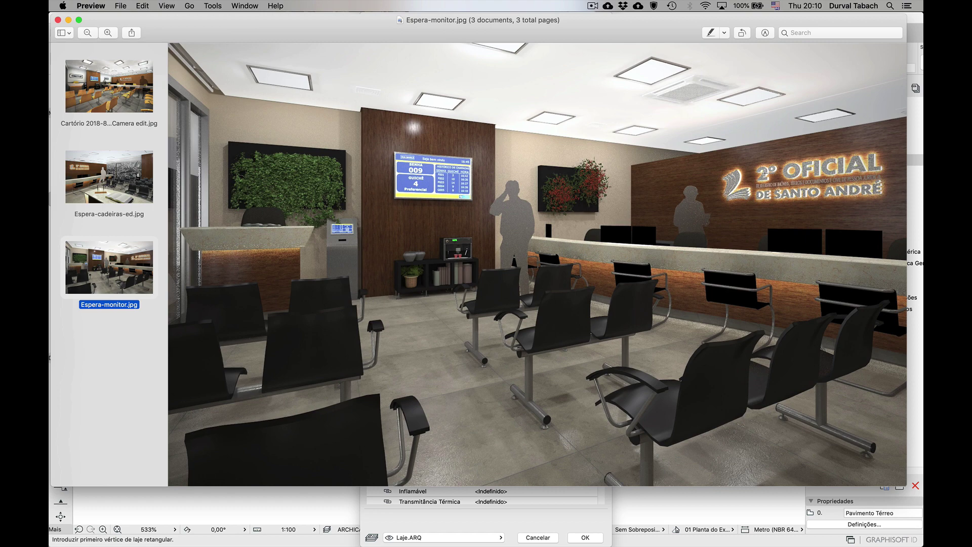
pyautogui.press('Up')
pyautogui.press('Up')
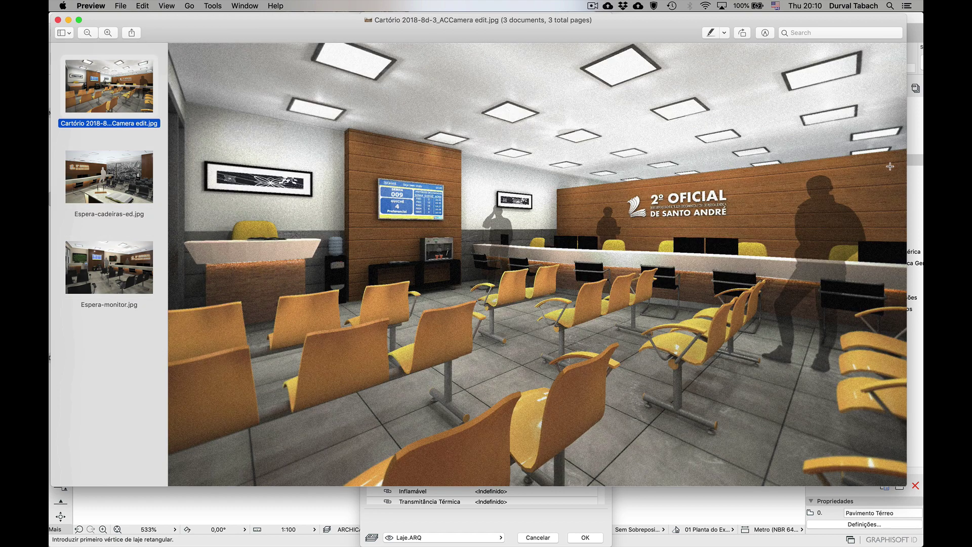
pyautogui.press('Down')
pyautogui.press('Down')
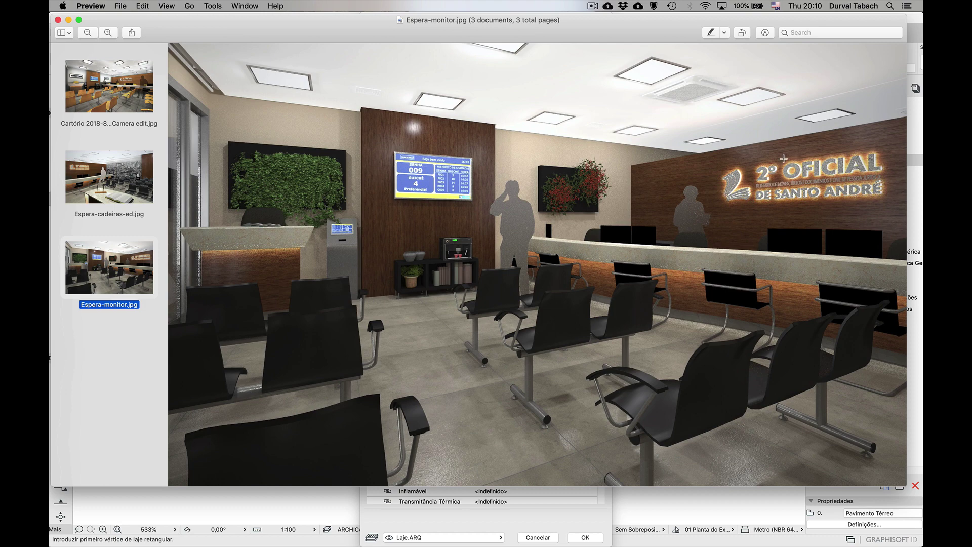
pyautogui.scroll(5, 783, 159)
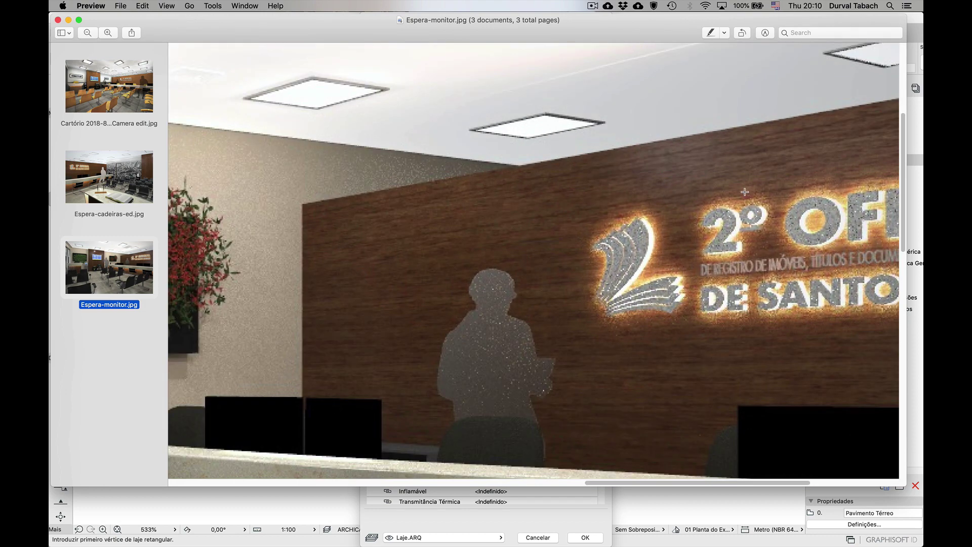
# Step: Examine the full backlit logo in the rendering, then return to ARCHICAD and accept the slab default settings
pyautogui.hscroll(5, 745, 192)
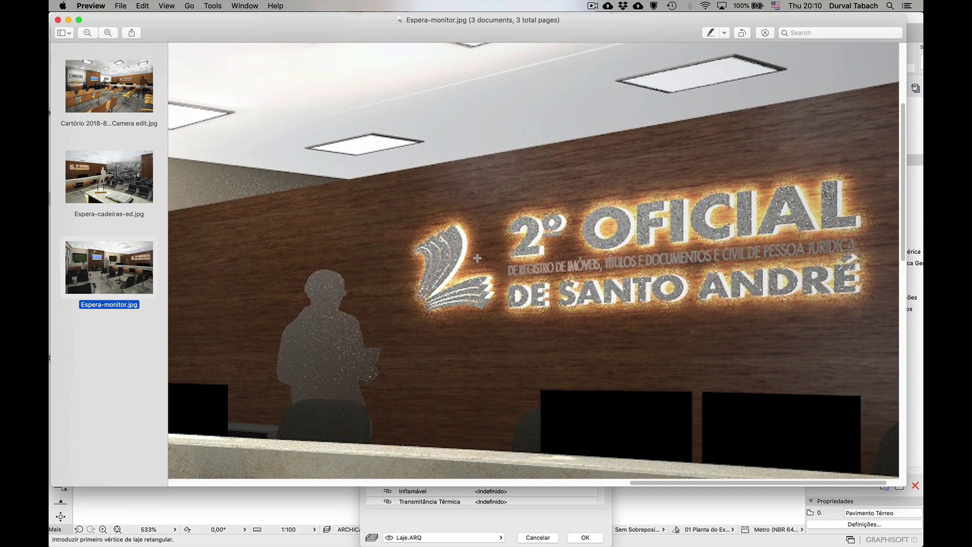
pyautogui.press('super+Tab')
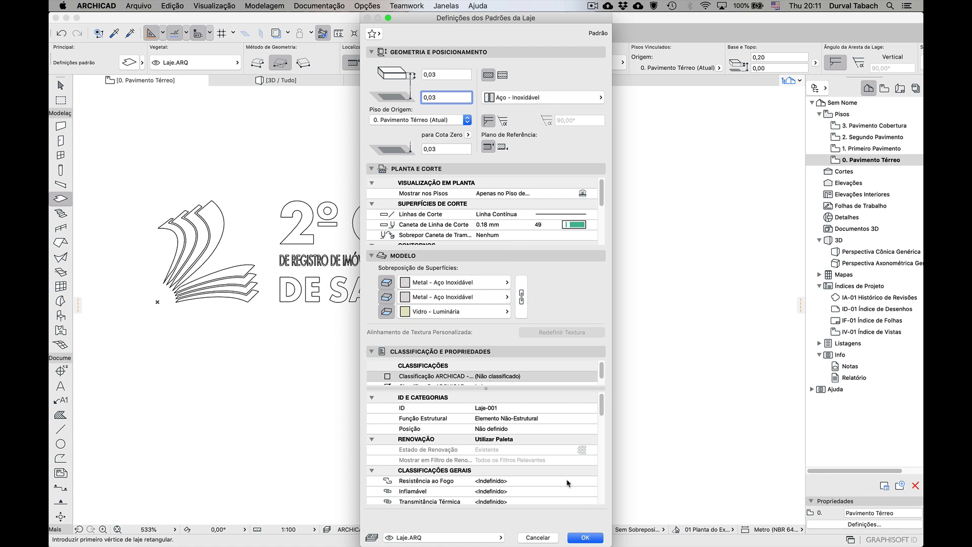
pyautogui.click(589, 537)
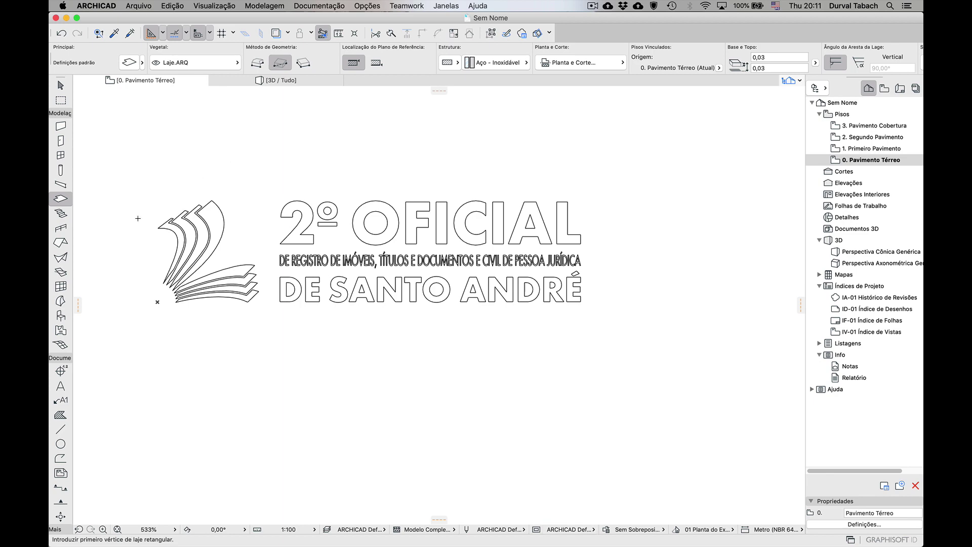
# Step: Create slabs from all eight page outlines of the book symbol by tracing their closed contours
pyautogui.scroll(5, 137, 218)
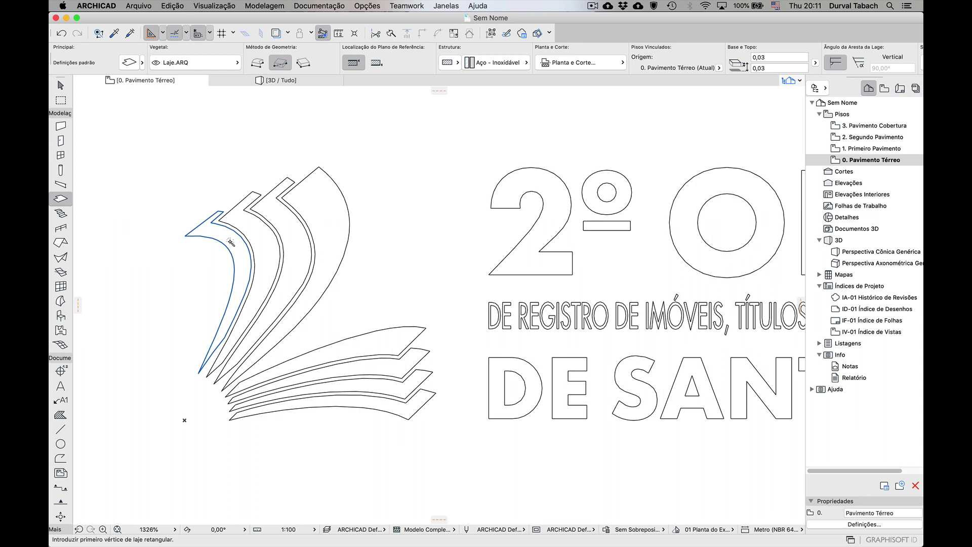
pyautogui.click(231, 242)
pyautogui.click(252, 230)
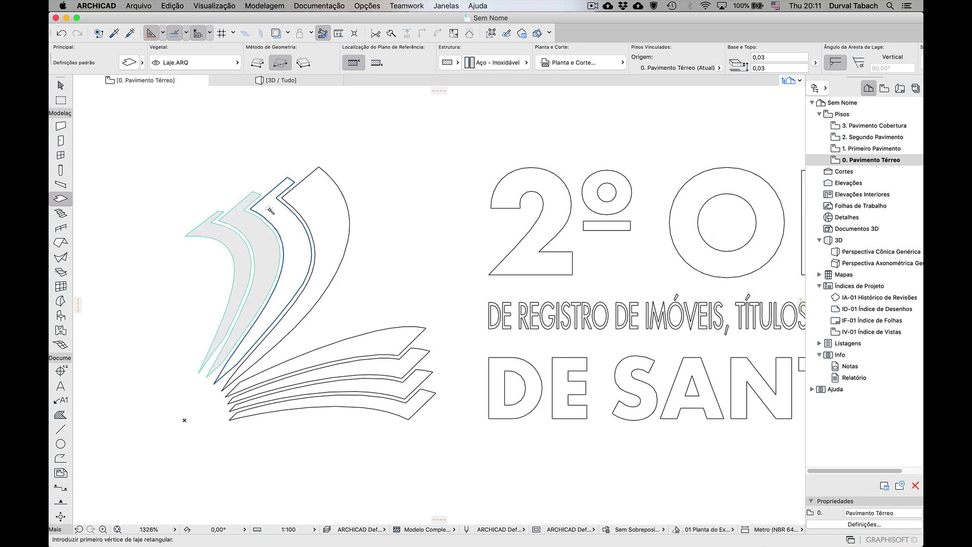
pyautogui.click(270, 210)
pyautogui.click(320, 191)
pyautogui.click(380, 337)
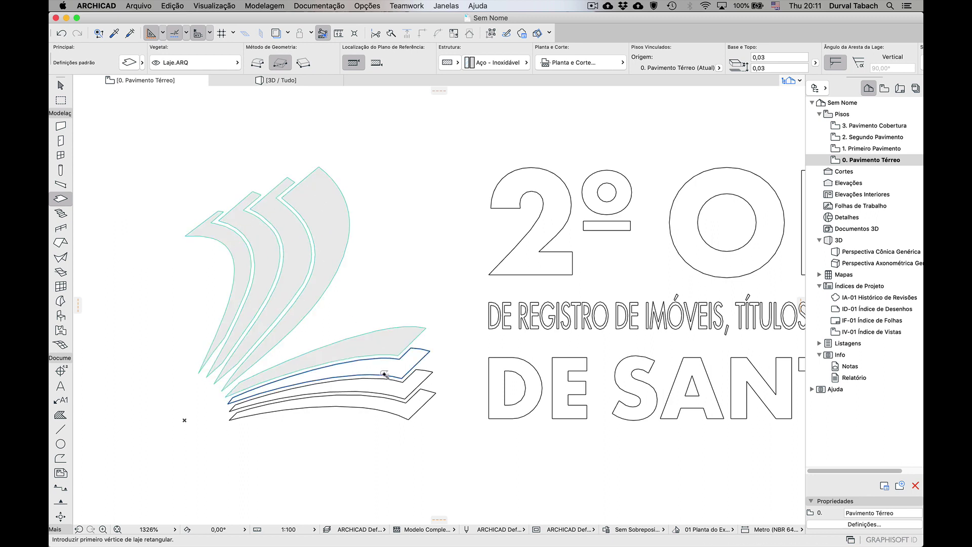
pyautogui.click(385, 376)
pyautogui.click(395, 393)
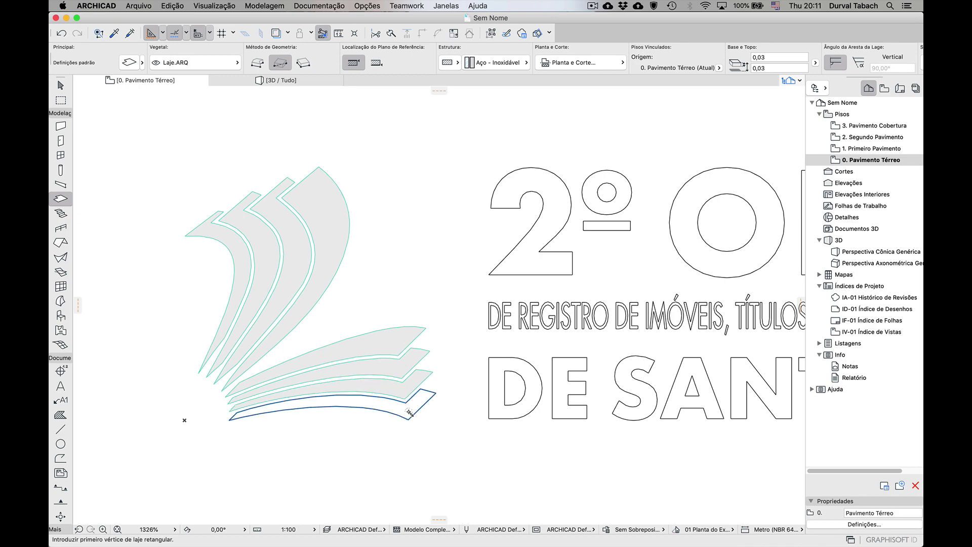
pyautogui.click(409, 413)
# Step: Create slabs from the outlines of the large "2", the ordinal ring's outer contour and the bar beneath it
pyautogui.scroll(3, 535, 205)
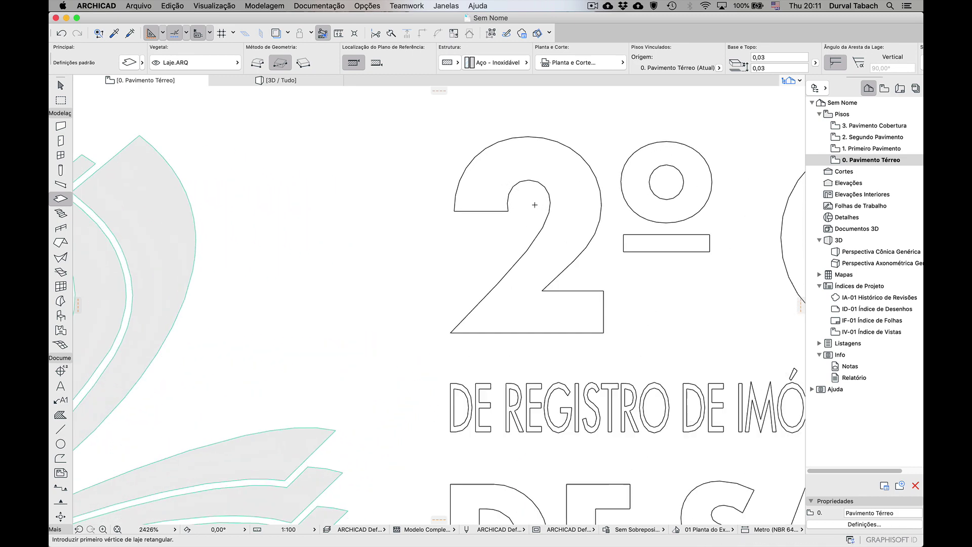
pyautogui.scroll(2, 535, 204)
pyautogui.click(514, 151)
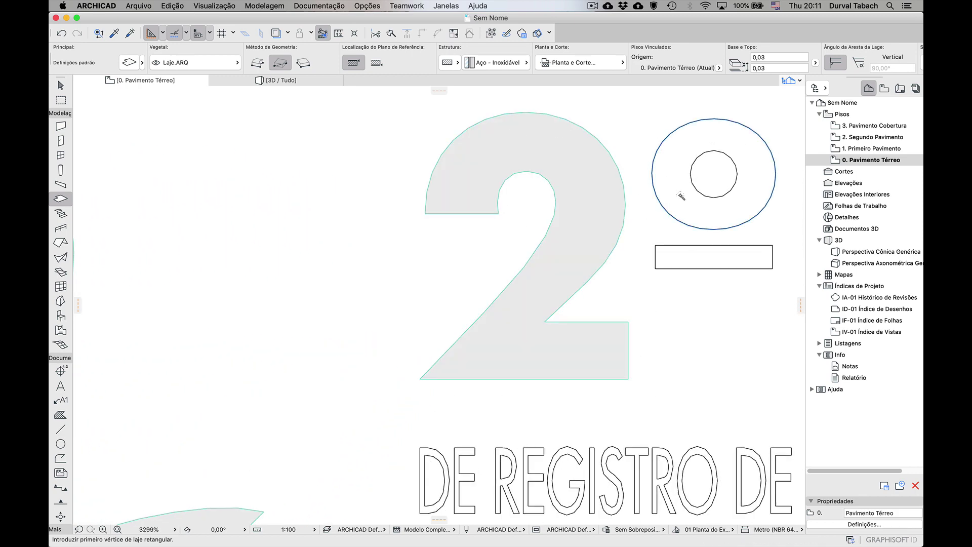
pyautogui.click(700, 261)
pyautogui.click(667, 163)
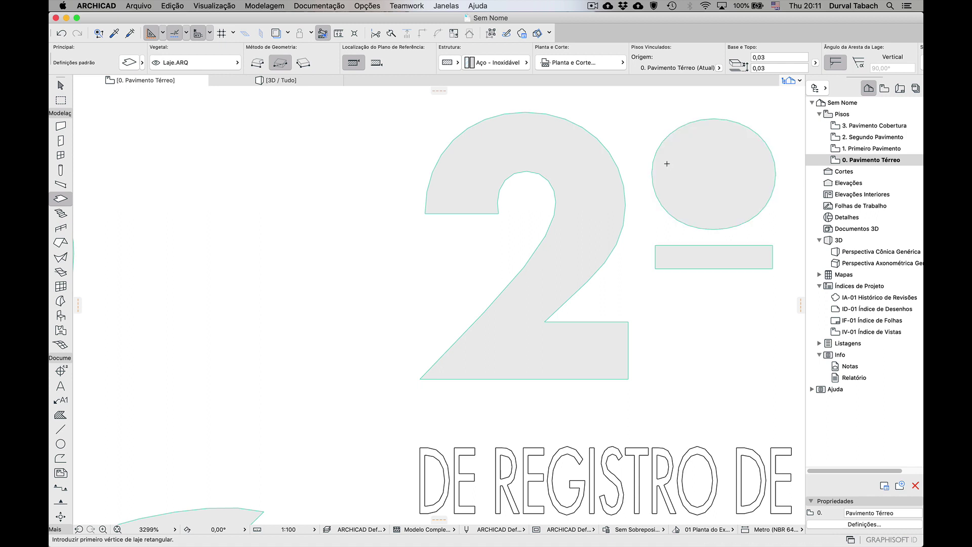
# Step: Cut a hole in the ordinal ring's slab following its inner contour, and leave the slab deselected
pyautogui.press('space')
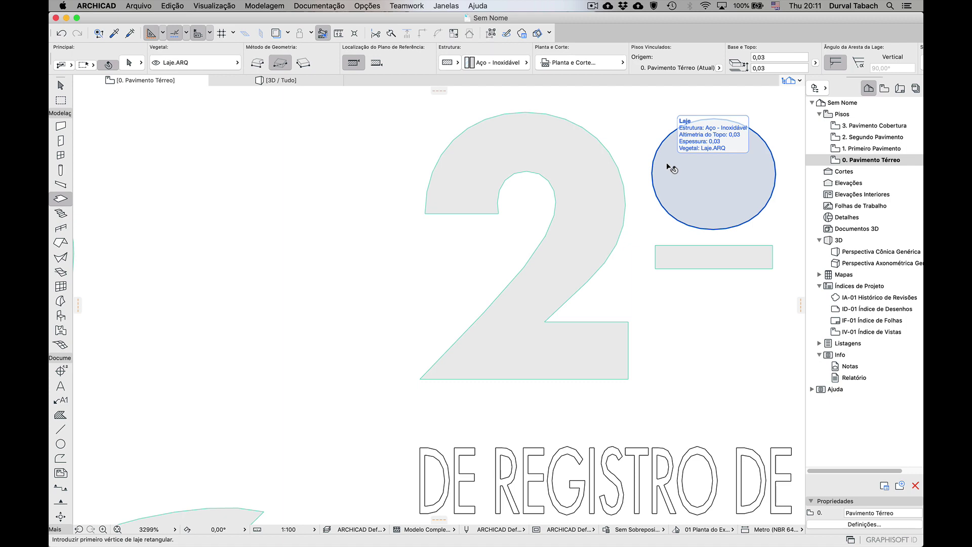
pyautogui.keyDown('shift'); pyautogui.click(667, 167); pyautogui.keyUp('shift')
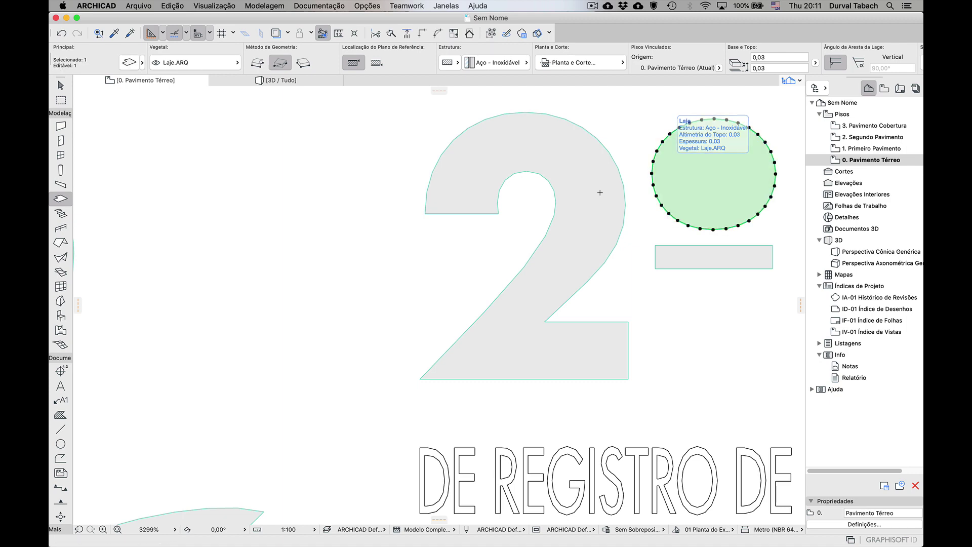
pyautogui.scroll(-3, 486, 238)
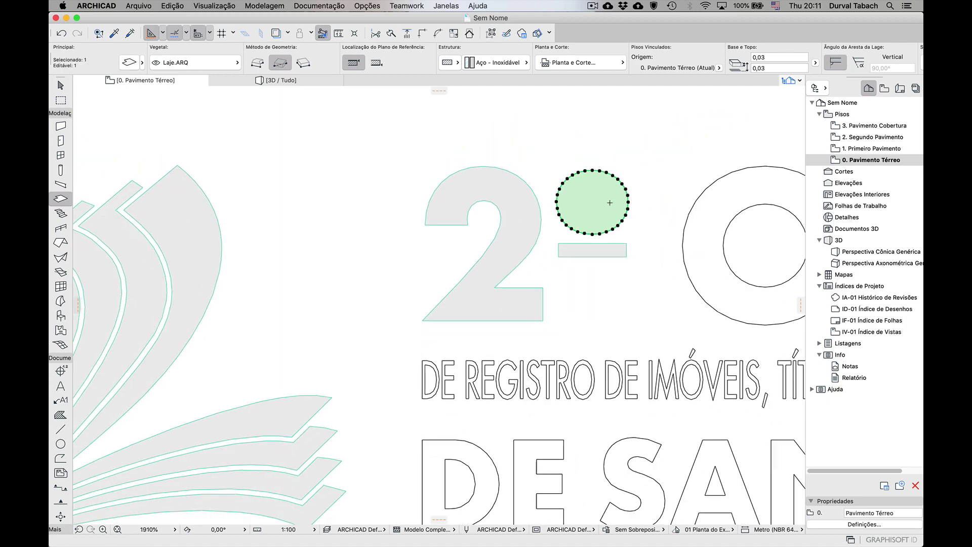
pyautogui.scroll(3, 612, 201)
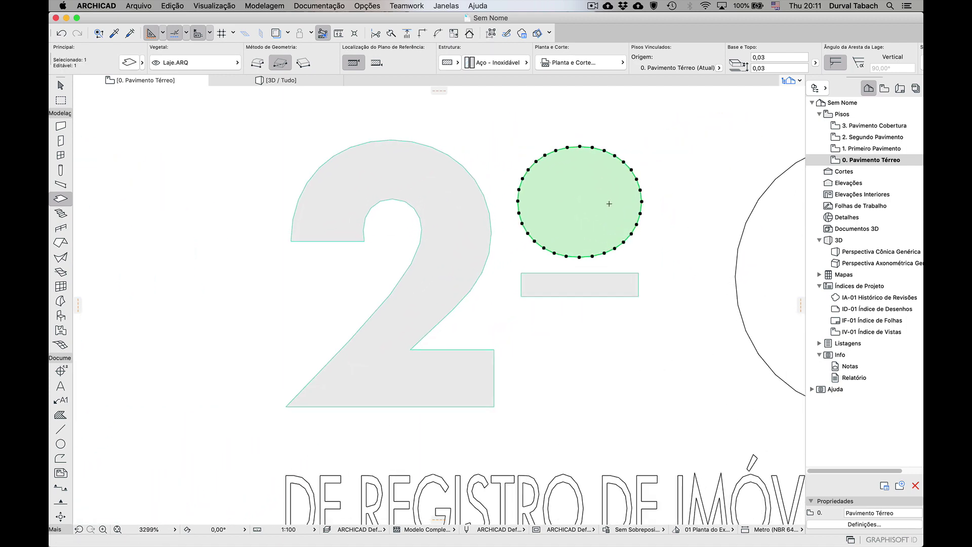
pyautogui.click(578, 206)
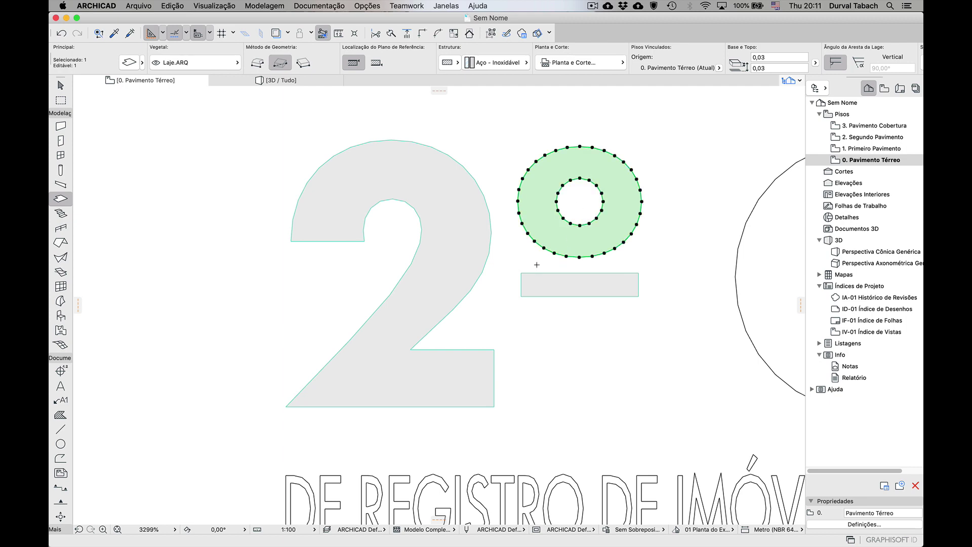
pyautogui.press('Escape')
# Step: Create slabs for the O, F, I and C of "OFICIAL", cutting the hole inside the O
pyautogui.scroll(-5, 235, 249)
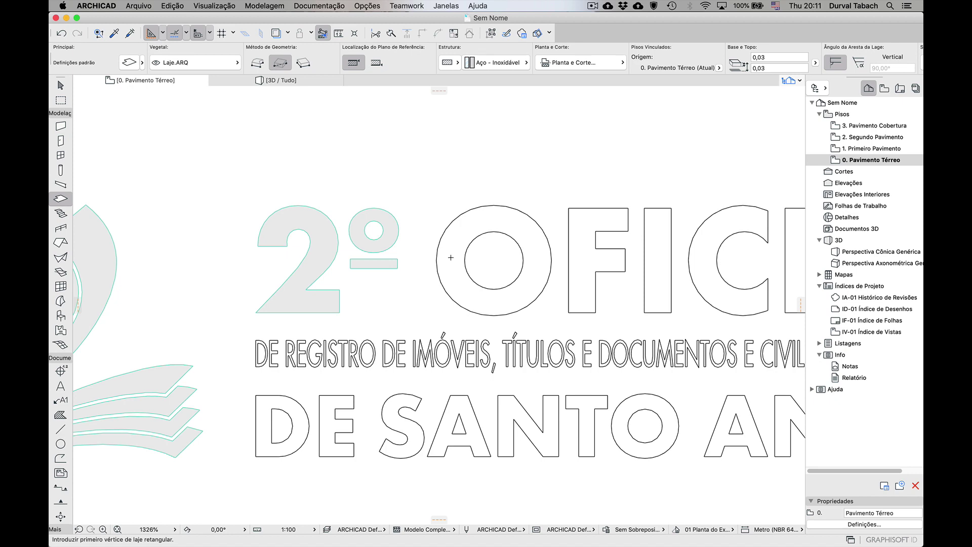
pyautogui.scroll(-3, 390, 226)
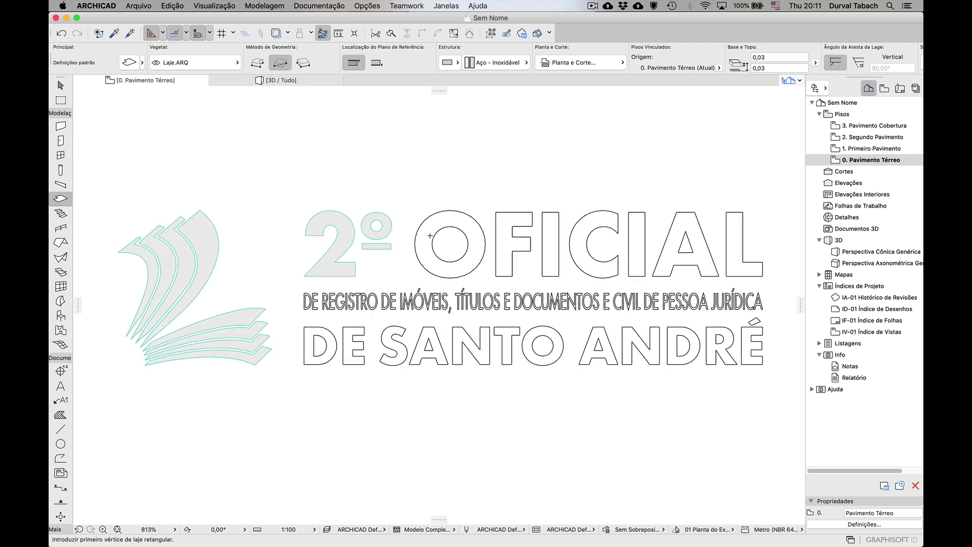
pyautogui.scroll(2, 426, 240)
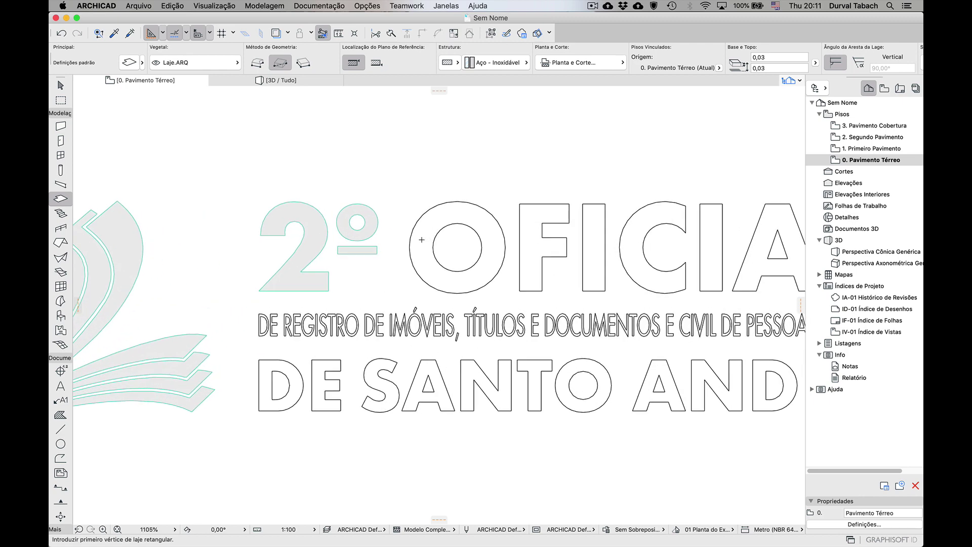
pyautogui.click(424, 245)
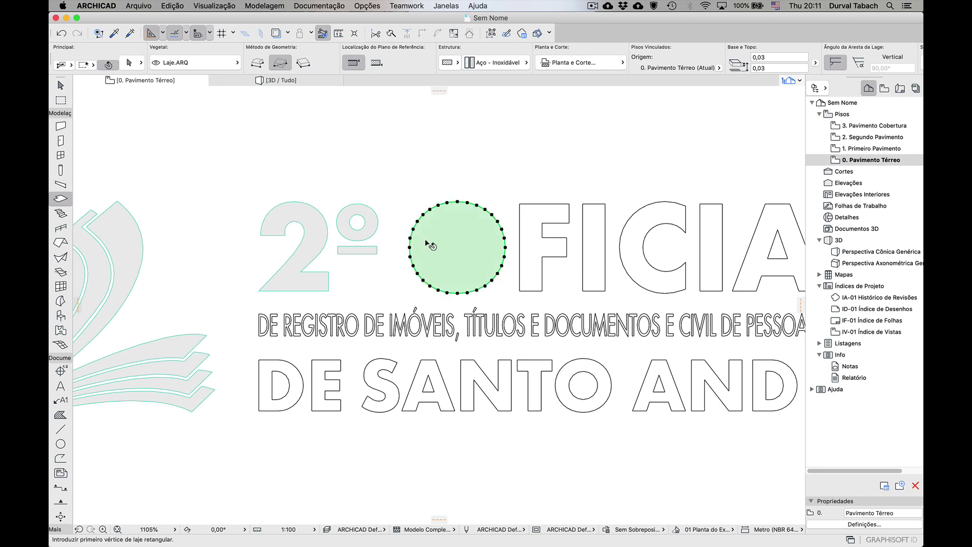
pyautogui.click(453, 242)
pyautogui.press('Escape')
pyautogui.click(527, 270)
pyautogui.click(591, 263)
pyautogui.click(629, 253)
pyautogui.moveTo(587, 228); pyautogui.dragTo(230, 208, button='middle')
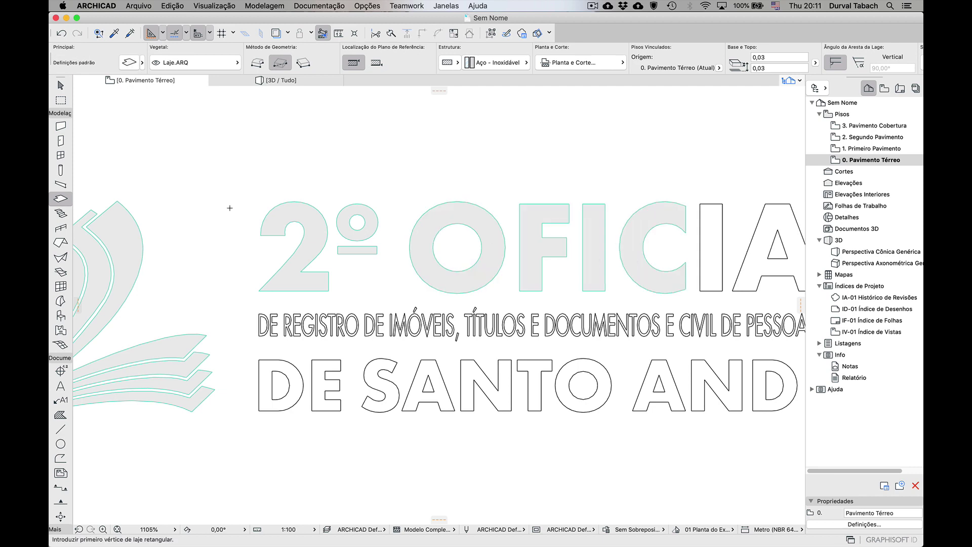
# Step: Create slabs for the final I, A and L of "OFICIAL", with the triangular opening cut in the A
pyautogui.scroll(1, 230, 208)
pyautogui.click(452, 252)
pyautogui.click(495, 253)
pyautogui.click(530, 238)
pyautogui.press('Escape')
pyautogui.scroll(-3, 583, 231)
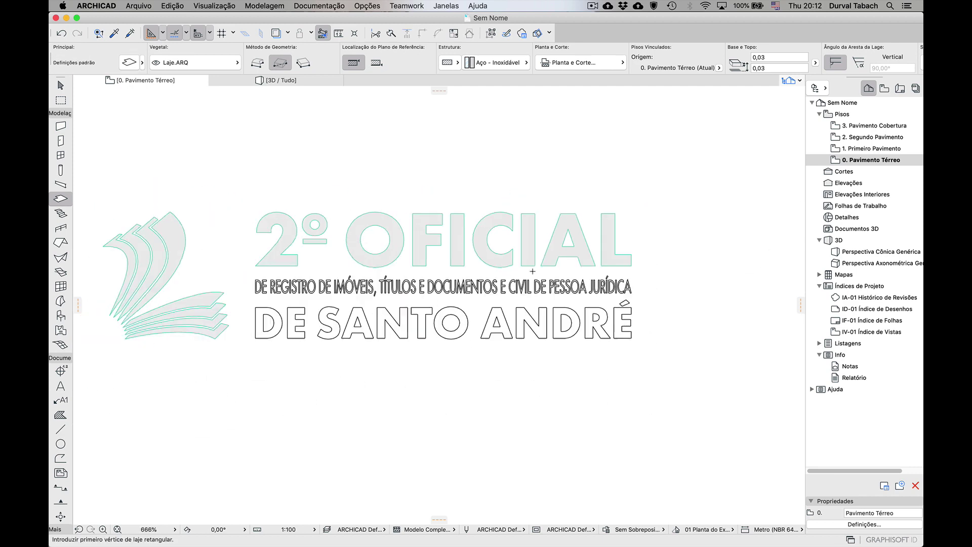
# Step: Create slabs for the small letters "DE REGISTR", cutting the openings in the D and the first R
pyautogui.scroll(5, 238, 288)
pyautogui.click(238, 288)
pyautogui.click(284, 288)
pyautogui.click(345, 288)
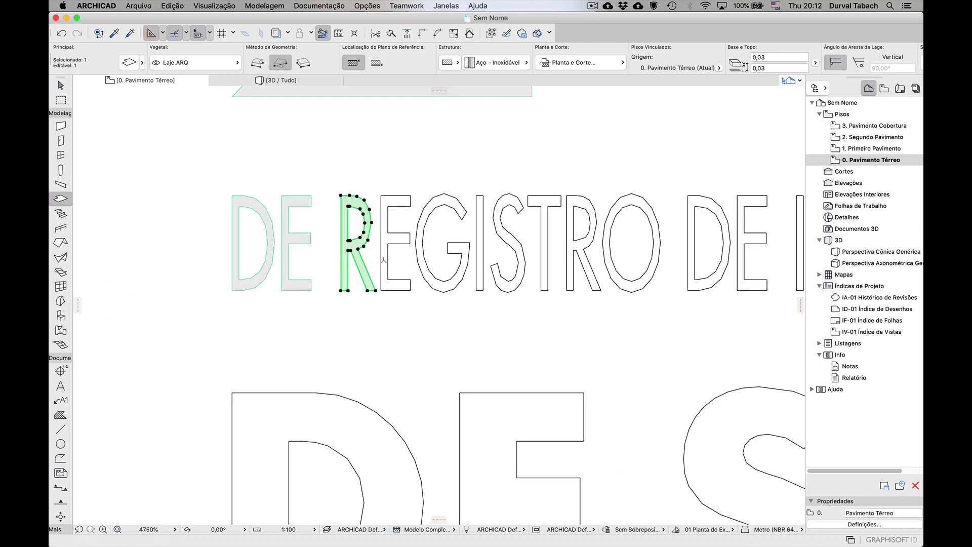
pyautogui.click(395, 287)
pyautogui.click(445, 288)
pyautogui.click(480, 284)
pyautogui.click(497, 222)
pyautogui.click(544, 264)
pyautogui.click(570, 263)
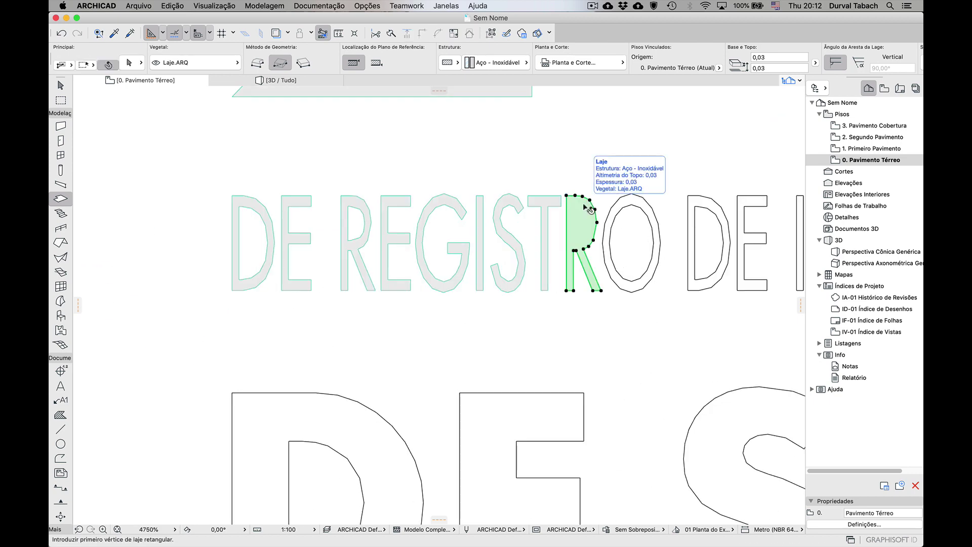
# Step: Cut the opening in the second R of "REGISTRO" and create the O slab with its inner hole
pyautogui.scroll(-3, 391, 229)
pyautogui.scroll(3, 509, 220)
pyautogui.click(506, 207)
pyautogui.click(559, 221)
pyautogui.click(506, 208)
pyautogui.click(505, 215)
pyautogui.scroll(-3, 438, 222)
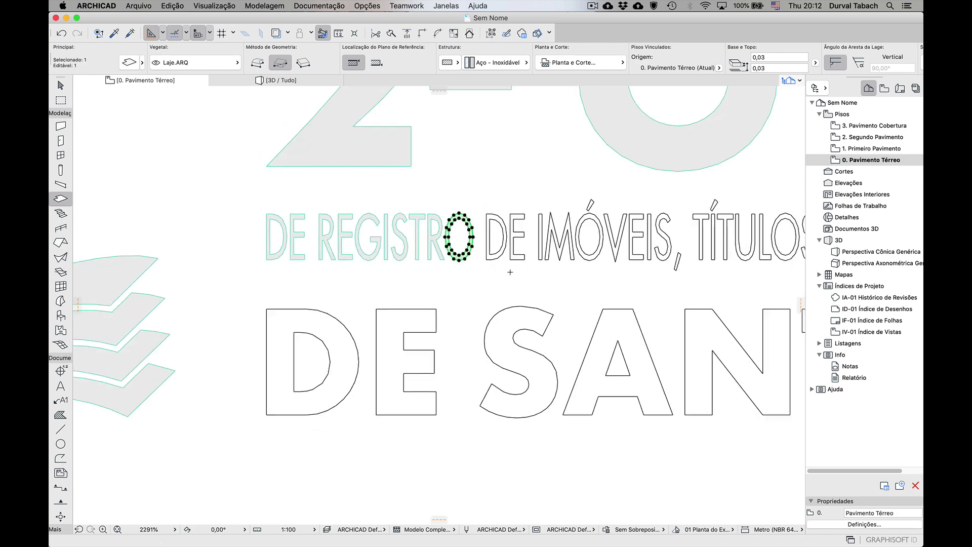
pyautogui.press('Escape')
# Step: Create slabs for the "DE" after "REGISTRO", including the D's opening, and for the first I of "IMÓVEIS"
pyautogui.scroll(3, 506, 268)
pyautogui.click(478, 245)
pyautogui.click(535, 223)
pyautogui.scroll(-3, 557, 202)
pyautogui.scroll(3, 557, 203)
pyautogui.click(620, 207)
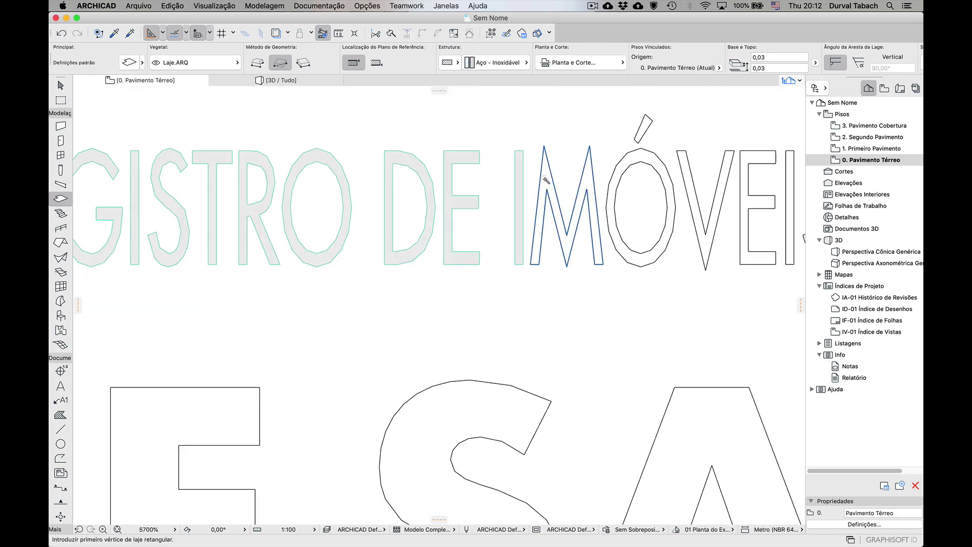
# Step: Create slabs for the M and the Ó of "IMÓVEIS", cutting the hole inside the O
pyautogui.click(713, 219)
pyautogui.click(730, 182)
pyautogui.click(625, 175)
pyautogui.press('Escape')
# Step: Create slabs for the V, E, I and S of "IMÓVEIS" and the remaining characters of the small text line
pyautogui.scroll(5, 560, 245)
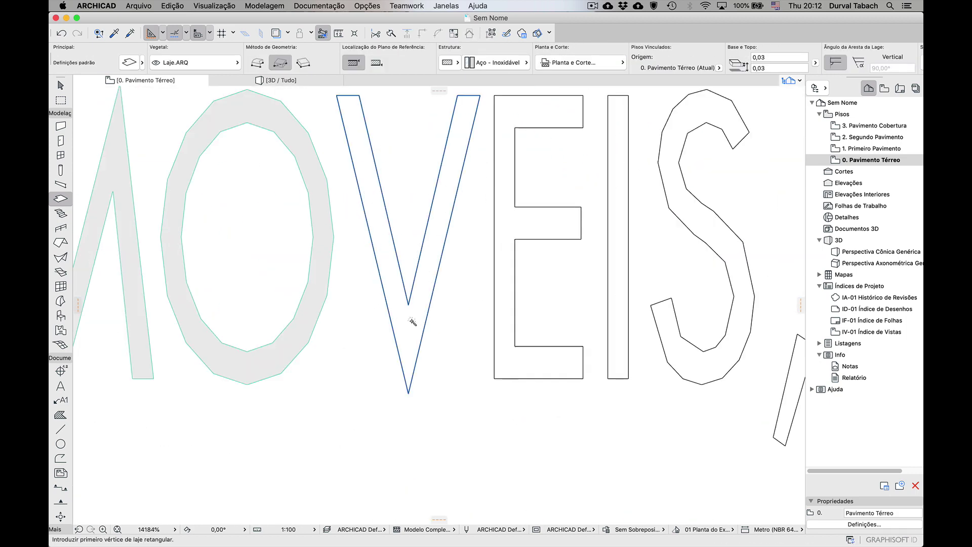
pyautogui.click(614, 263)
pyautogui.click(678, 192)
pyautogui.scroll(-5, 678, 192)
pyautogui.click(500, 272)
pyautogui.scroll(-2, 501, 272)
pyautogui.scroll(2, 542, 264)
# Step: Create slabs for the large "DE" before "SANTO", cutting the opening in the D
pyautogui.click(508, 228)
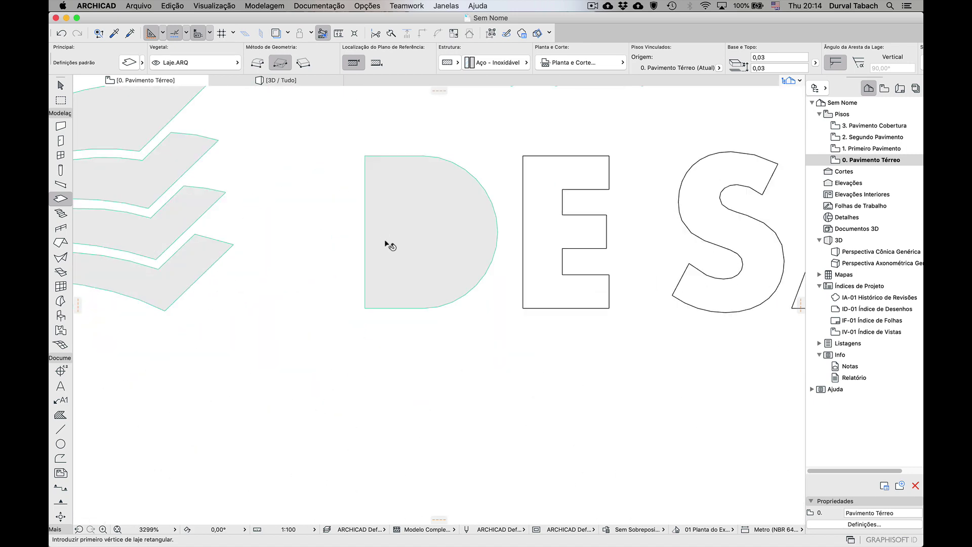
pyautogui.click(386, 245)
pyautogui.click(537, 334)
pyautogui.hscroll(5, 537, 335)
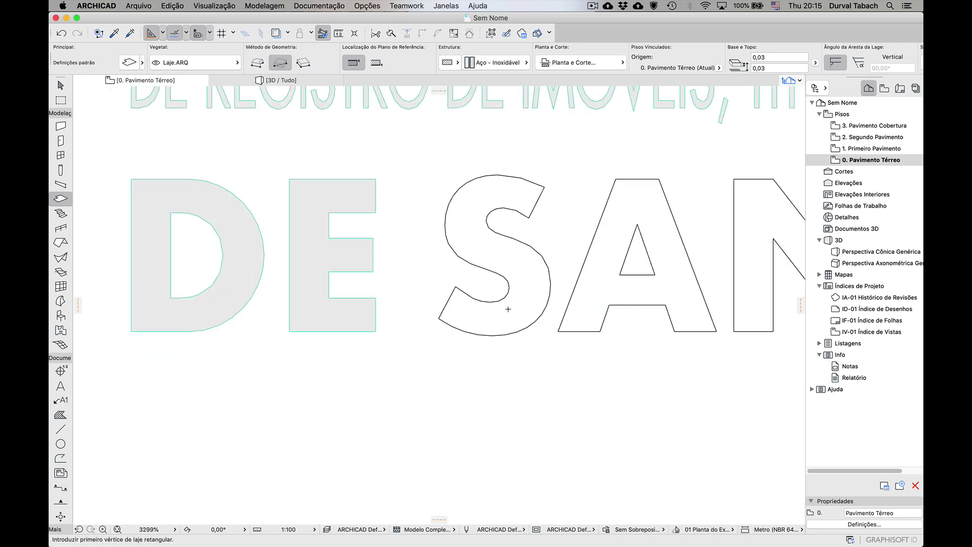
# Step: Create slabs for the letters of "SANTO", cutting the openings in the A and the O
pyautogui.click(506, 306)
pyautogui.click(639, 263)
pyautogui.scroll(-4, 304, 273)
pyautogui.click(540, 294)
pyautogui.click(626, 273)
pyautogui.click(692, 259)
pyautogui.keyDown('shift'); pyautogui.click(750, 248); pyautogui.keyUp('shift')
pyautogui.click(750, 248)
pyautogui.scroll(-5, 285, 310)
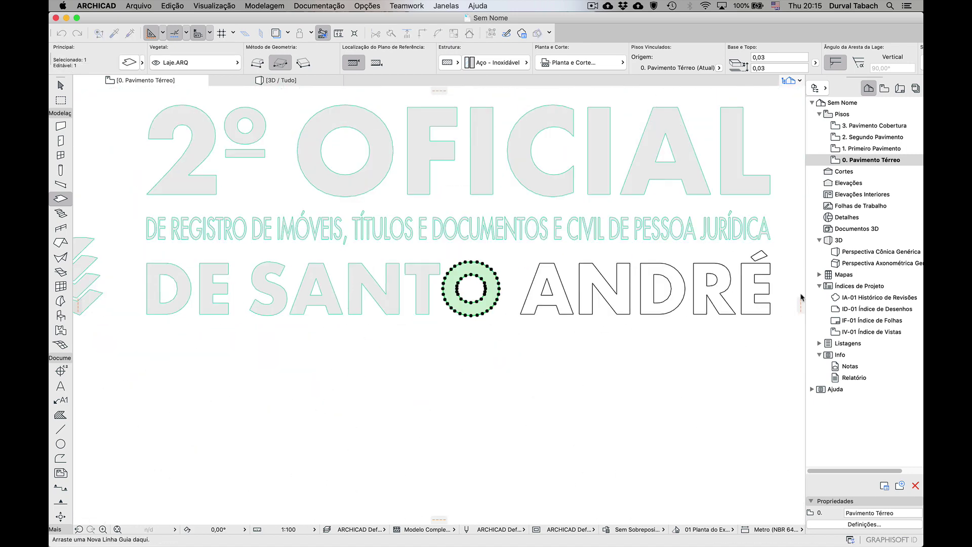
# Step: Create slabs for the A, N, D and R of "ANDRÉ", cutting the openings in the A and the D
pyautogui.scroll(5, 783, 303)
pyautogui.click(232, 304)
pyautogui.click(203, 279)
pyautogui.click(300, 308)
pyautogui.click(452, 294)
pyautogui.keyDown('shift'); pyautogui.click(478, 289); pyautogui.keyUp('shift')
pyautogui.click(480, 287)
pyautogui.click(584, 273)
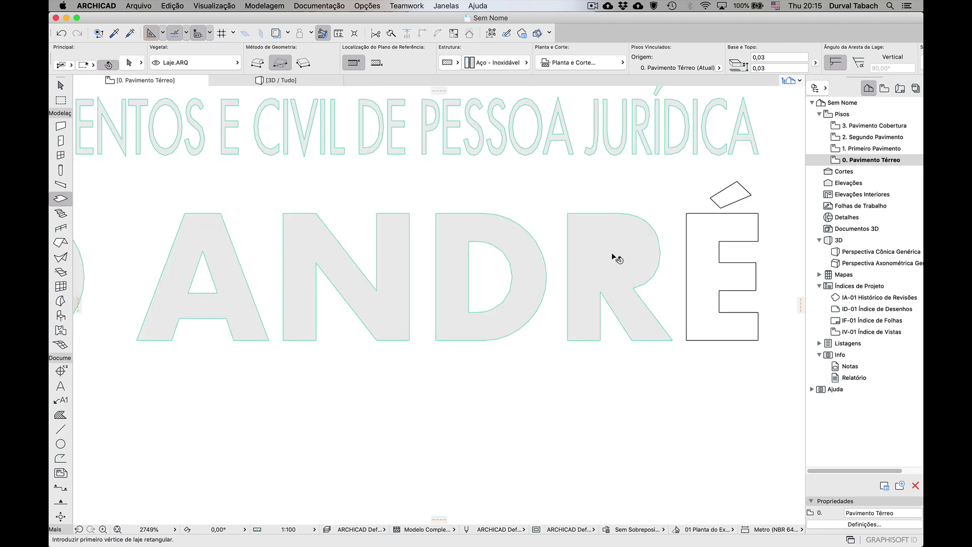
# Step: Undo the misplaced attempt on the R of "ANDRÉ" and cut the opening in its slab
pyautogui.click(616, 254)
pyautogui.press('super+z')
pyautogui.keyDown('shift'); pyautogui.click(616, 295); pyautogui.keyUp('shift')
pyautogui.click(615, 258)
pyautogui.press('Escape')
# Step: Create slabs for the final E of "ANDRÉ" and its acute accent, and activate the Arrow tool
pyautogui.click(703, 273)
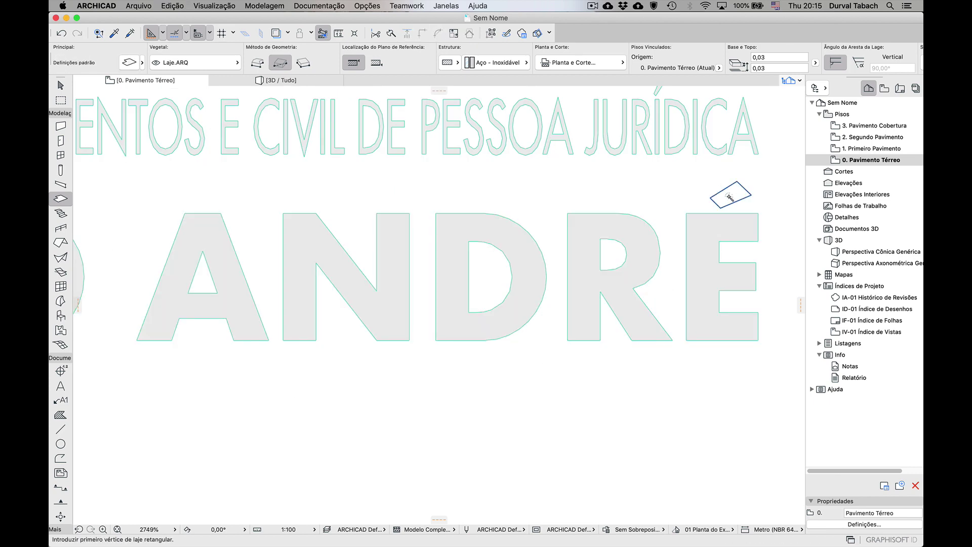
pyautogui.click(729, 197)
pyautogui.scroll(-8, 671, 387)
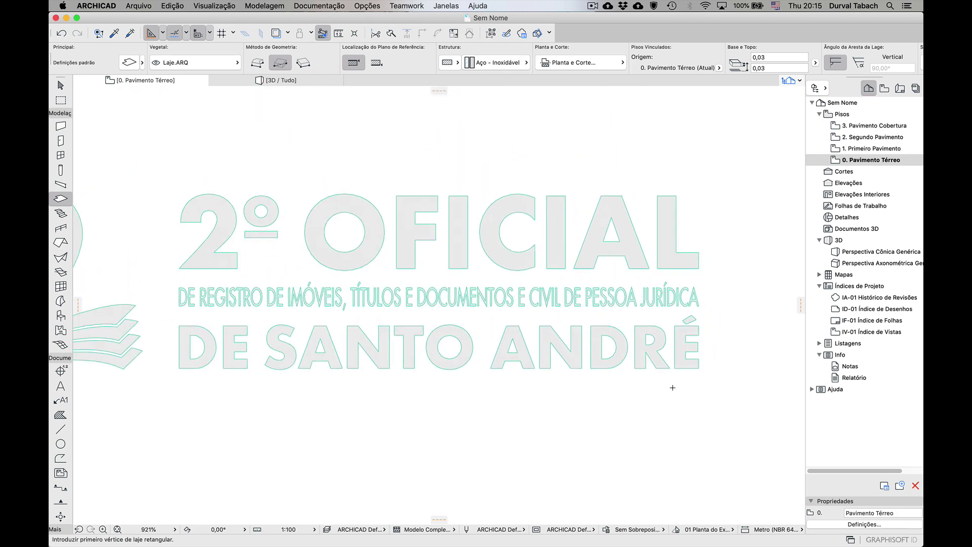
pyautogui.scroll(2, 667, 390)
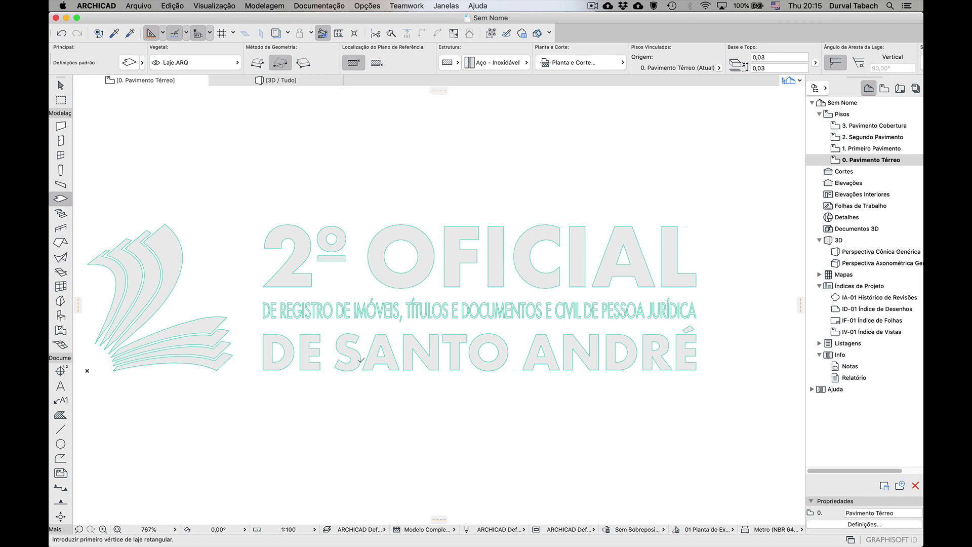
pyautogui.scroll(-6, 376, 310)
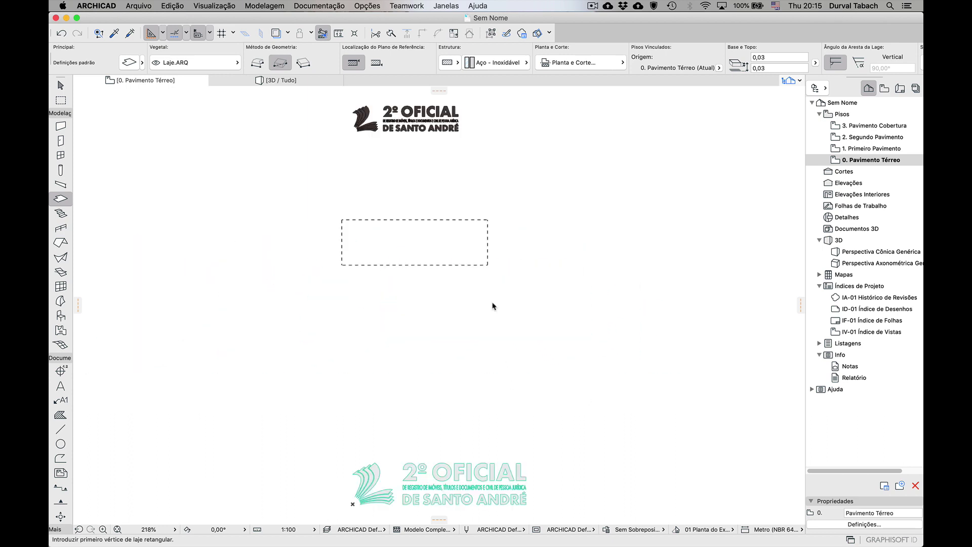
pyautogui.click(60, 85)
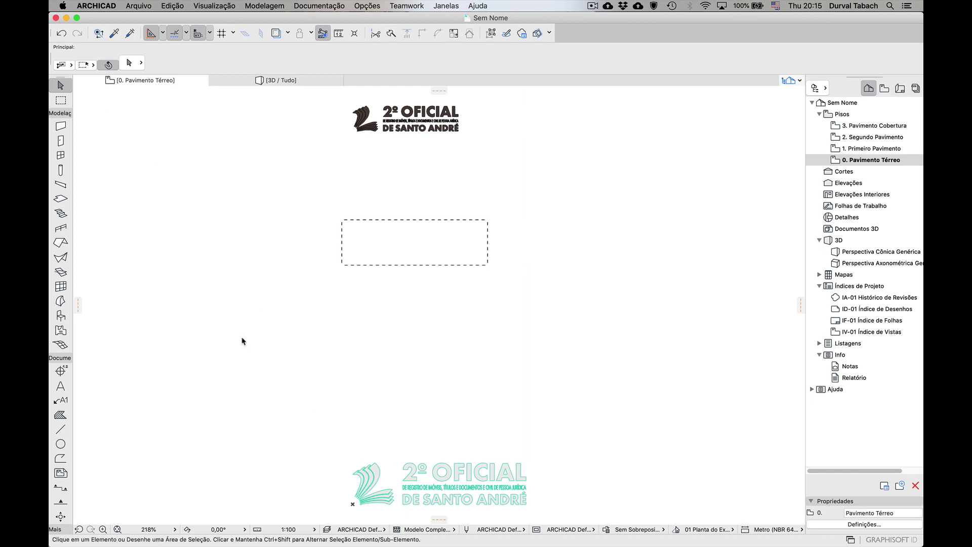
# Step: Clear the marquee from the floor plan, show the whole slab logo in 3D and select all its slabs
pyautogui.click(65, 105)
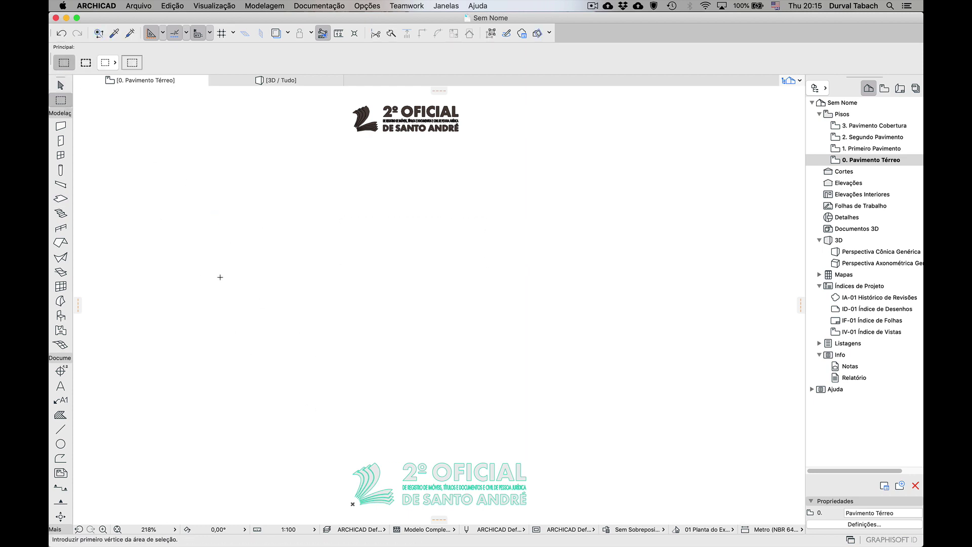
pyautogui.press('F3')
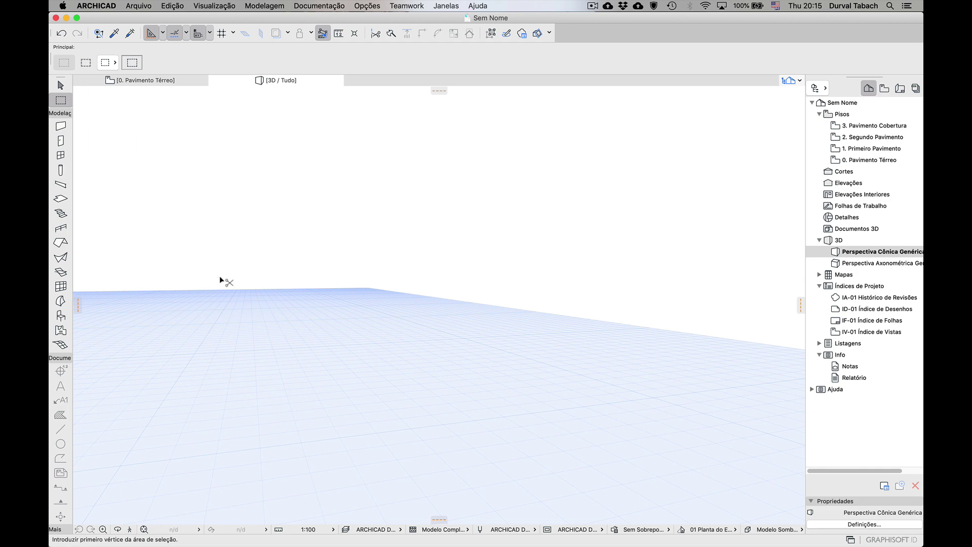
pyautogui.click(116, 530)
pyautogui.moveTo(365, 397)
pyautogui.mouseDown()
pyautogui.moveTo(450, 322)
pyautogui.moveTo(449, 364)
pyautogui.moveTo(552, 410)
pyautogui.moveTo(332, 387)
pyautogui.moveTo(355, 350)
pyautogui.moveTo(332, 332)
pyautogui.moveTo(426, 336)
pyautogui.moveTo(463, 144)
pyautogui.moveTo(447, 348)
pyautogui.moveTo(360, 351)
pyautogui.mouseUp()
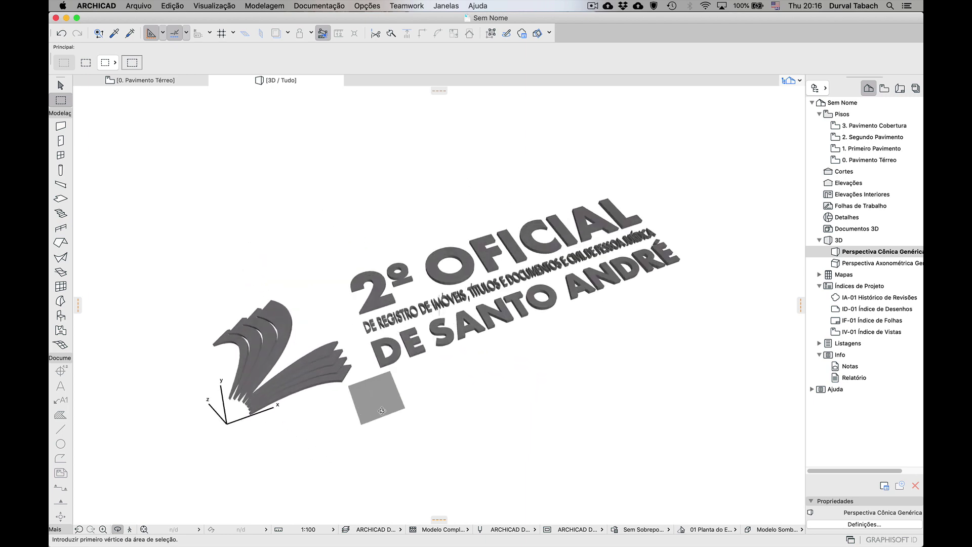
pyautogui.moveTo(398, 325); pyautogui.dragTo(403, 335)
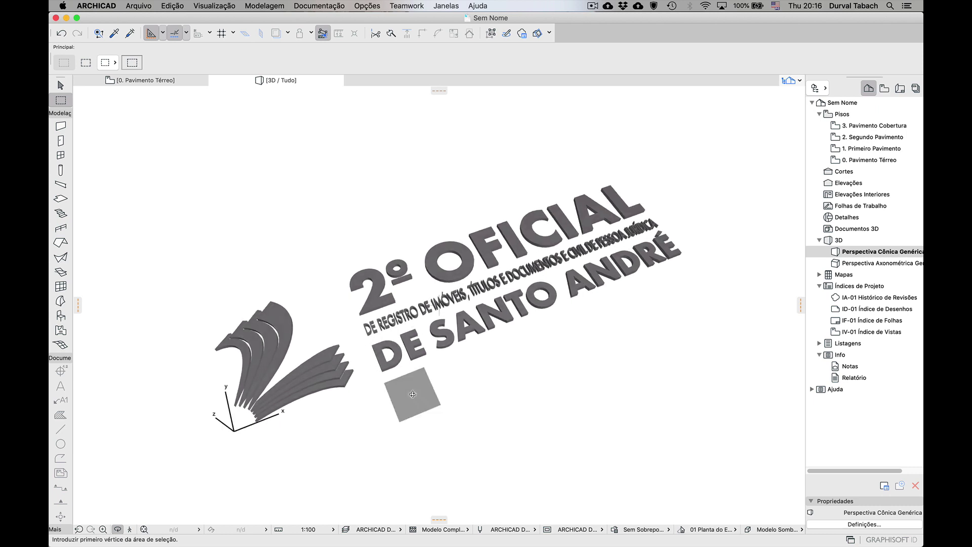
pyautogui.keyDown('shift'); pyautogui.moveTo(396, 387); pyautogui.dragTo(396, 386, button='middle'); pyautogui.keyUp('shift')
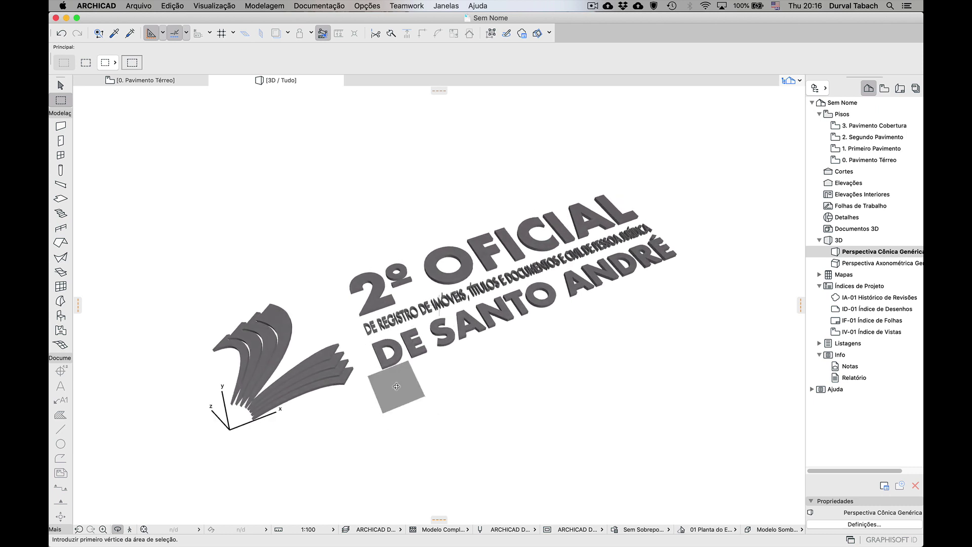
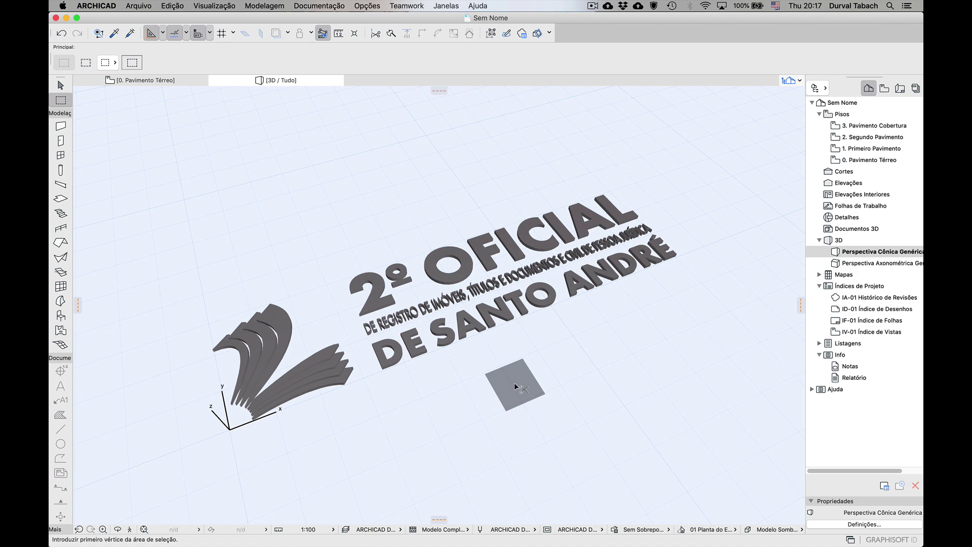
pyautogui.click(61, 86)
pyautogui.press('super+a')
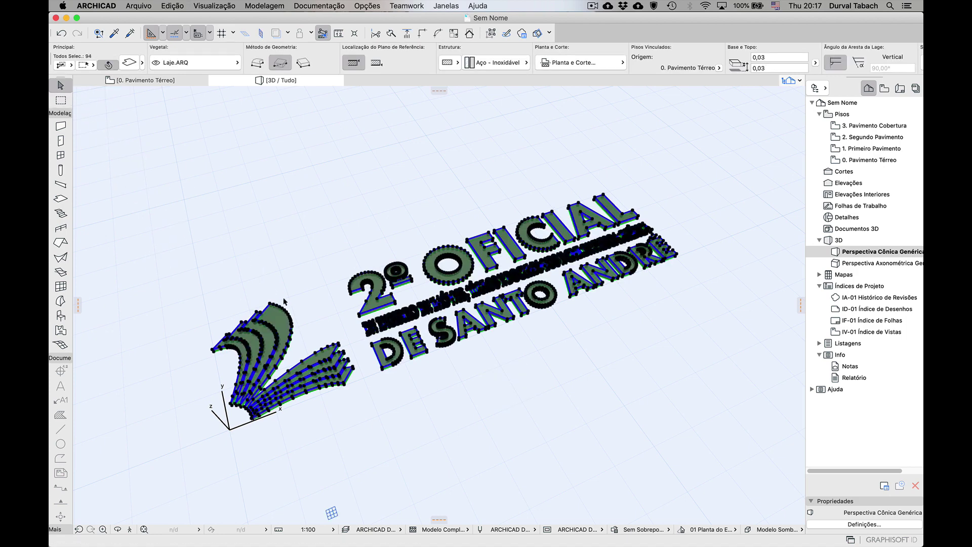
pyautogui.rightClick(280, 318)
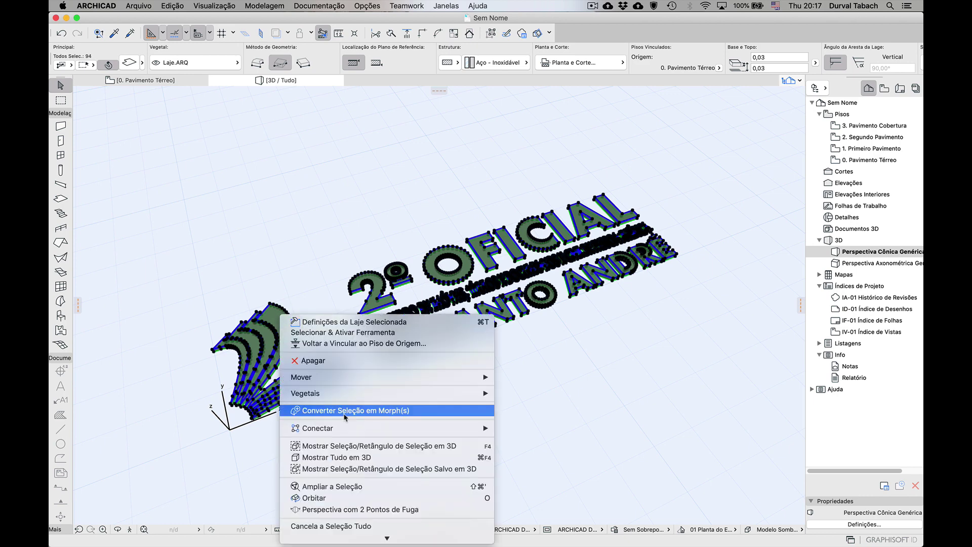
pyautogui.click(386, 412)
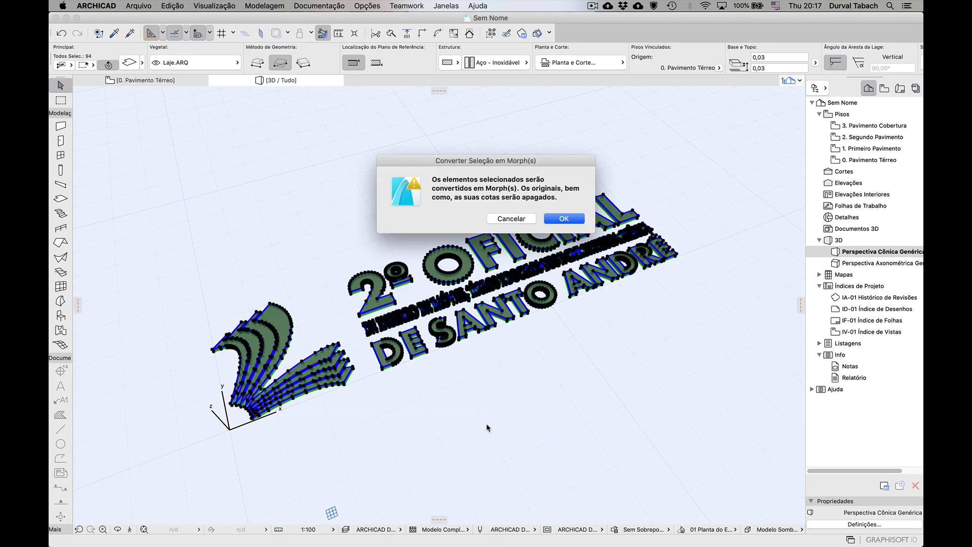
pyautogui.click(510, 219)
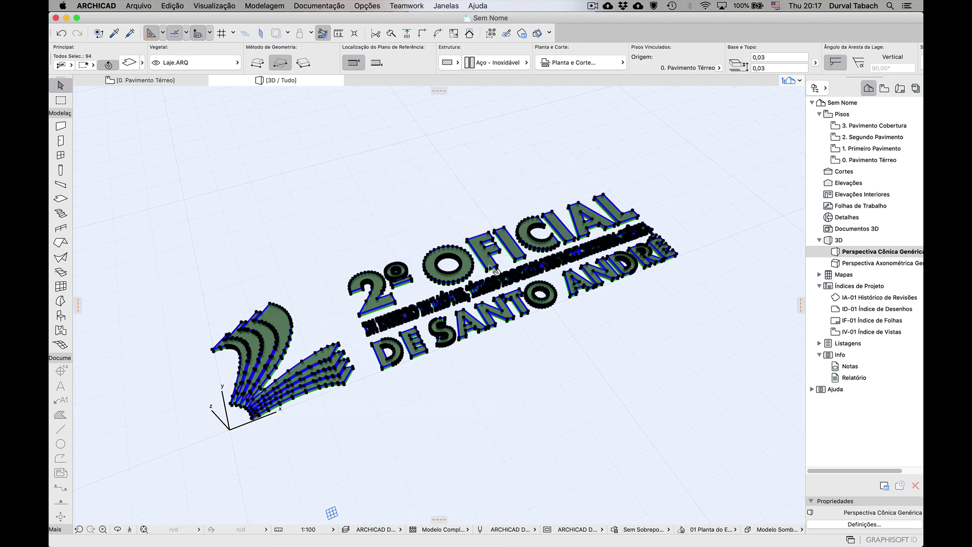
# Step: Place a copy of all the selected slabs about 2 m behind the original logo and clear the selection
pyautogui.press('super+d')
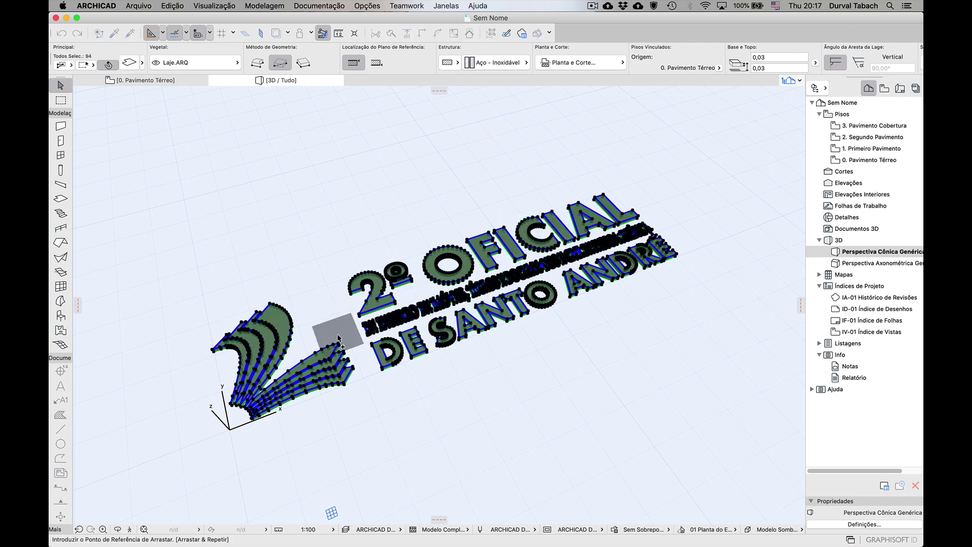
pyautogui.click(283, 323)
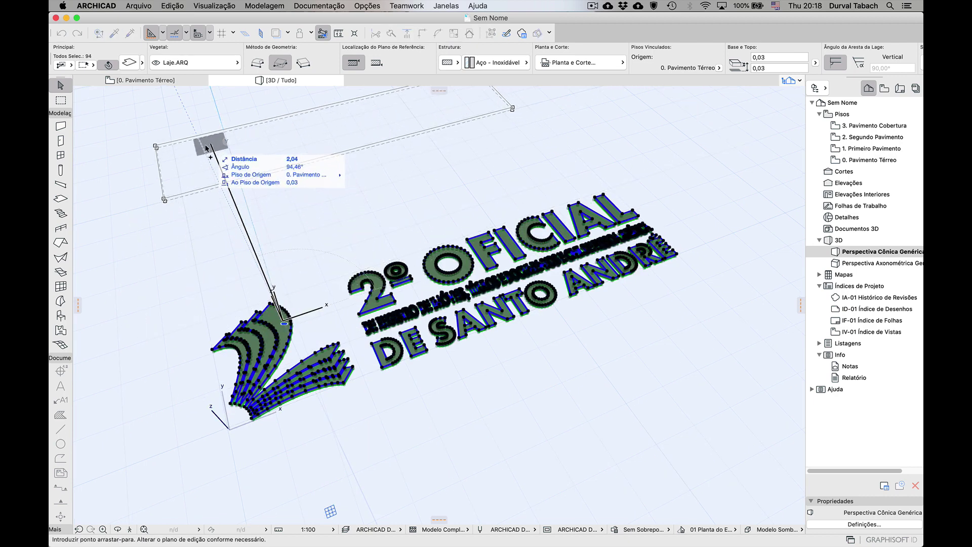
pyautogui.click(208, 152)
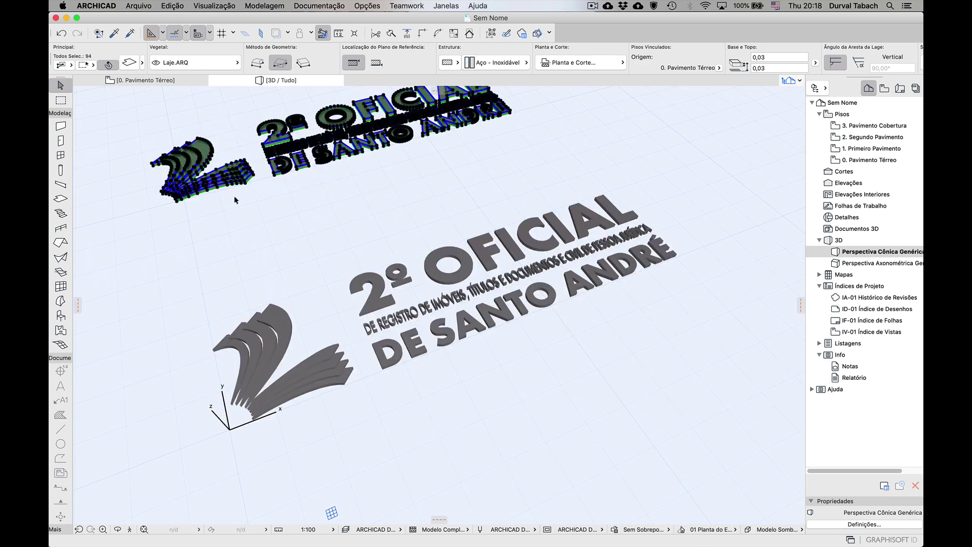
pyautogui.click(211, 314)
pyautogui.moveTo(199, 309); pyautogui.dragTo(703, 365)
pyautogui.click(233, 238)
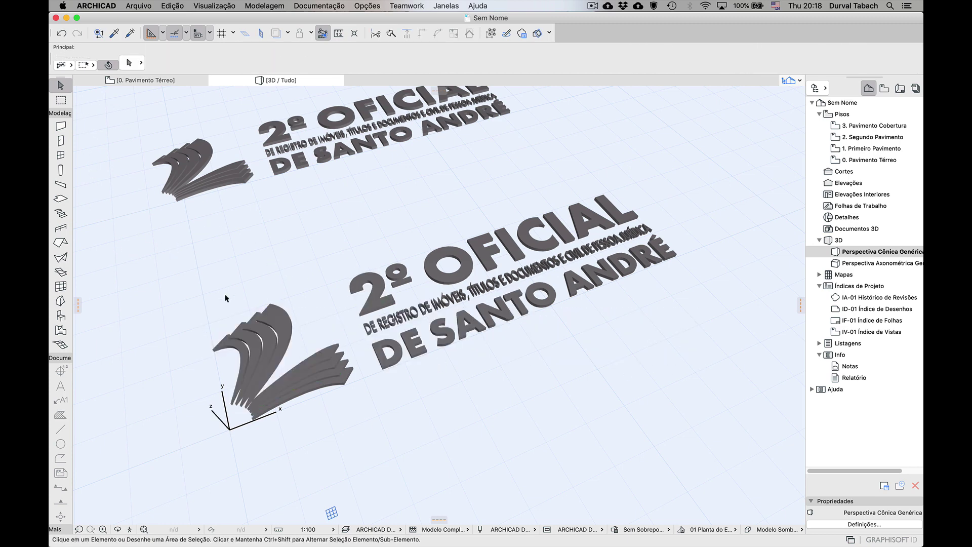
# Step: On the ground floor plan, select the whole lower slab logo and convert it into morphs
pyautogui.click(144, 81)
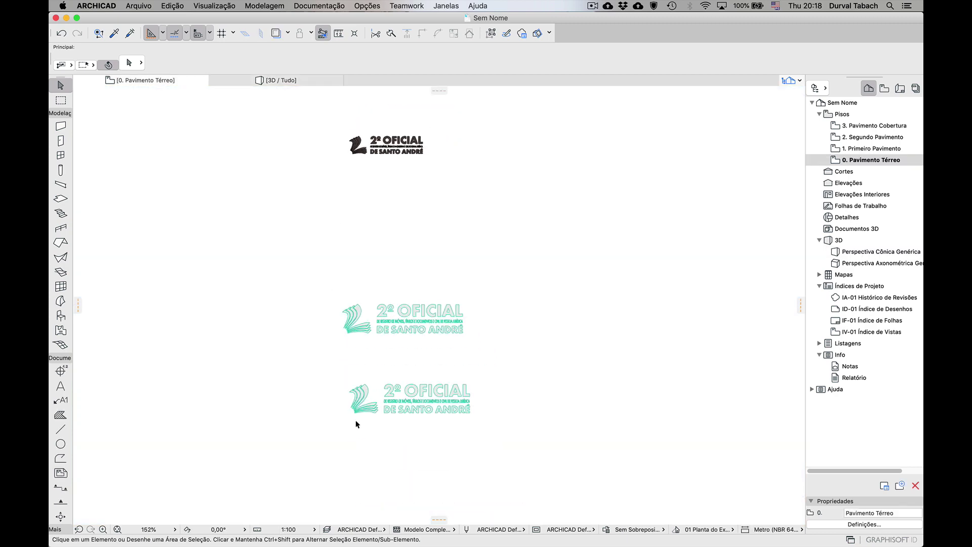
pyautogui.moveTo(324, 371); pyautogui.dragTo(502, 426)
pyautogui.rightClick(457, 406)
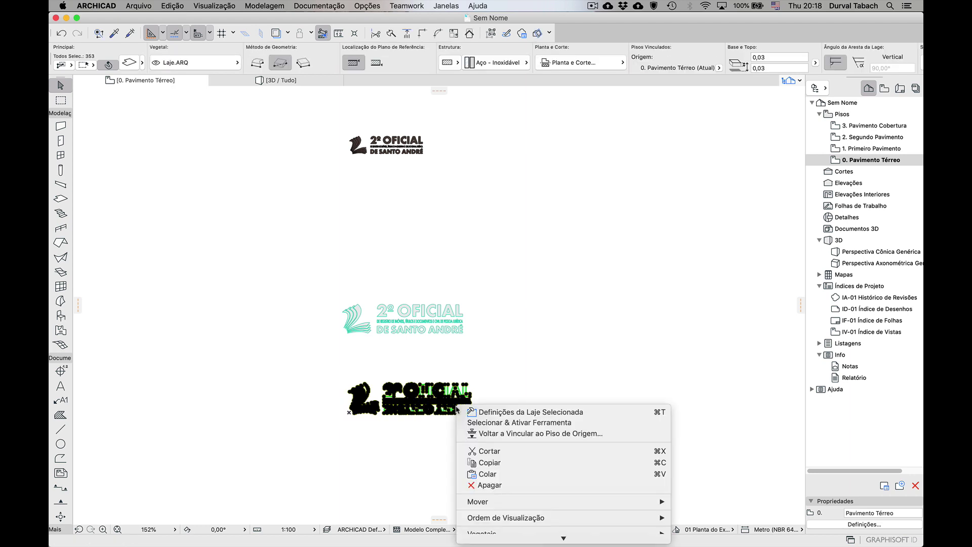
pyautogui.scroll(-3, 557, 507)
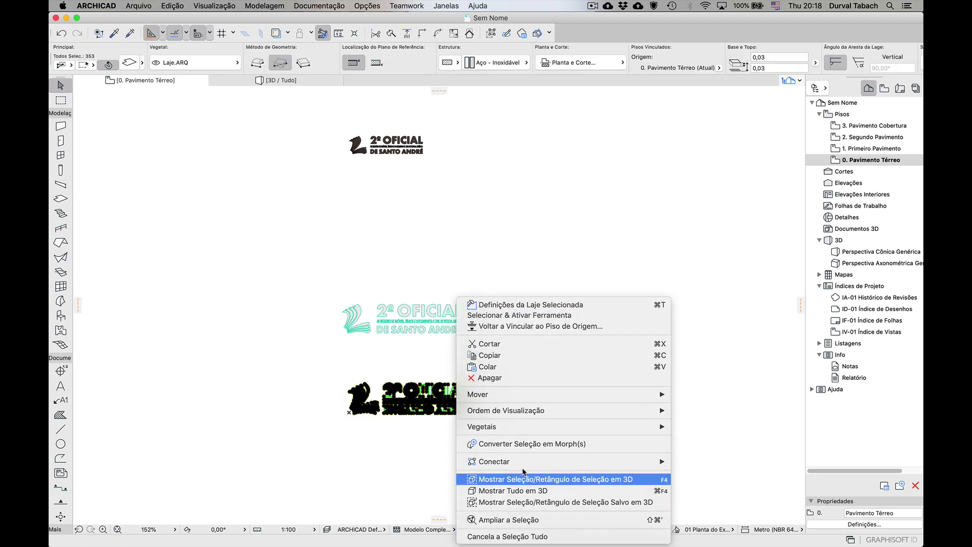
pyautogui.click(538, 444)
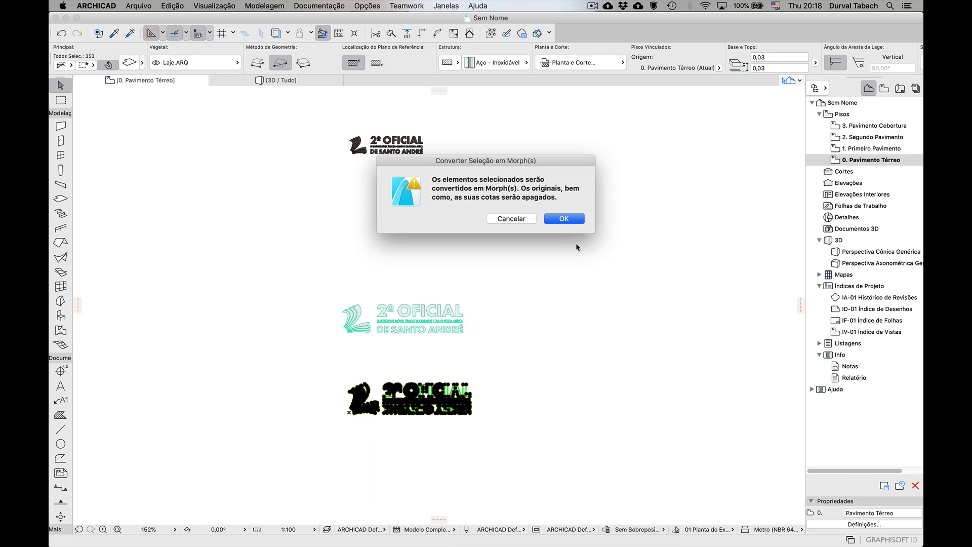
pyautogui.press('Return')
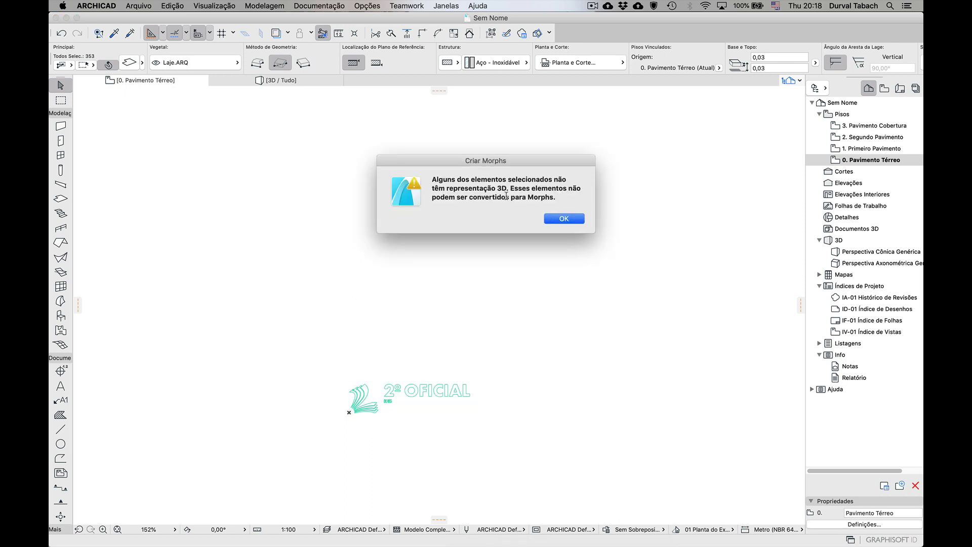
pyautogui.click(562, 219)
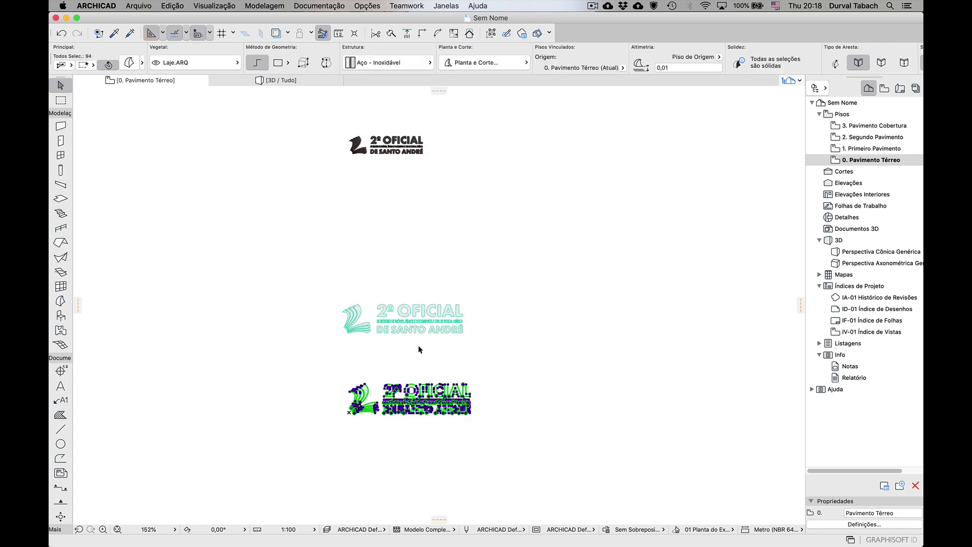
# Step: Show only the selected morph logo in the 3D view and orbit around it to inspect it
pyautogui.scroll(10, 380, 422)
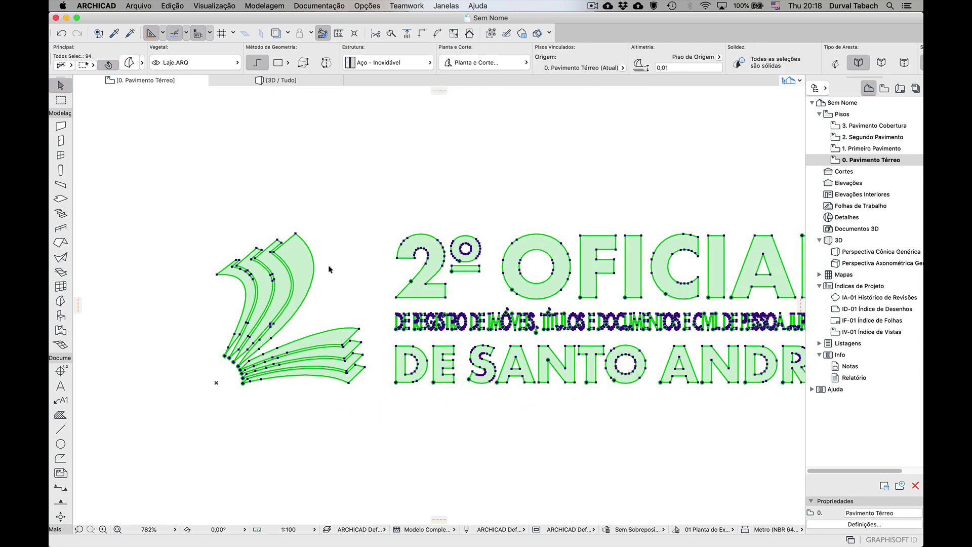
pyautogui.scroll(-3, 294, 233)
pyautogui.scroll(-6, 296, 250)
pyautogui.scroll(7, 308, 238)
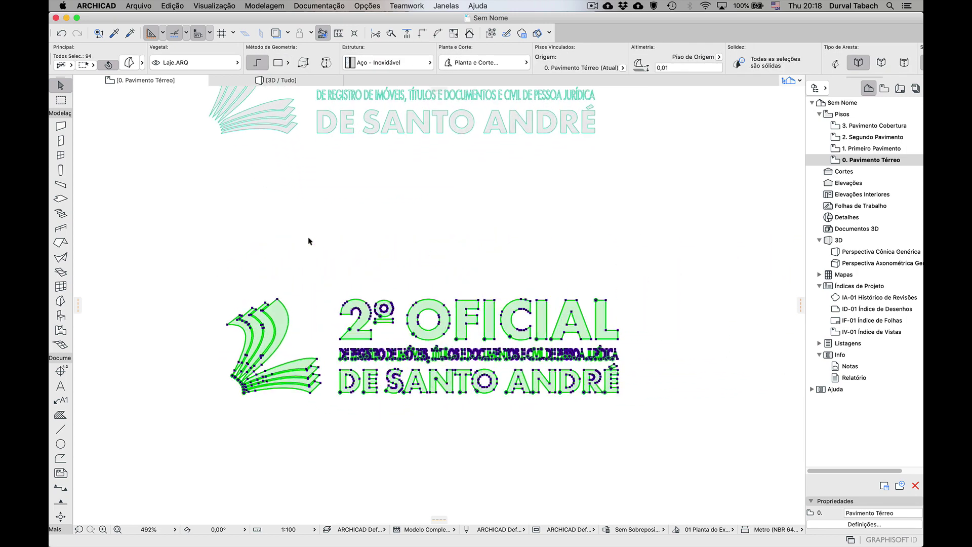
pyautogui.scroll(2, 308, 250)
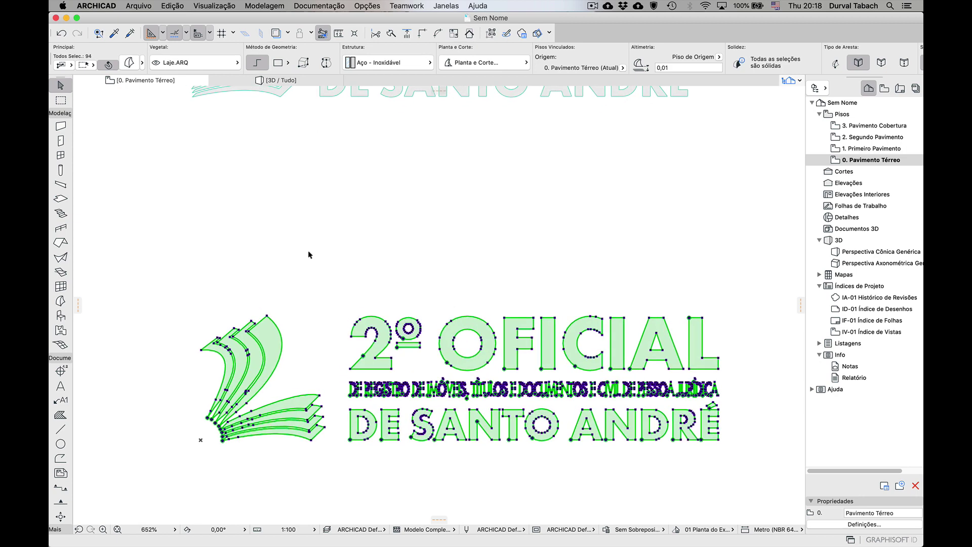
pyautogui.press('F5')
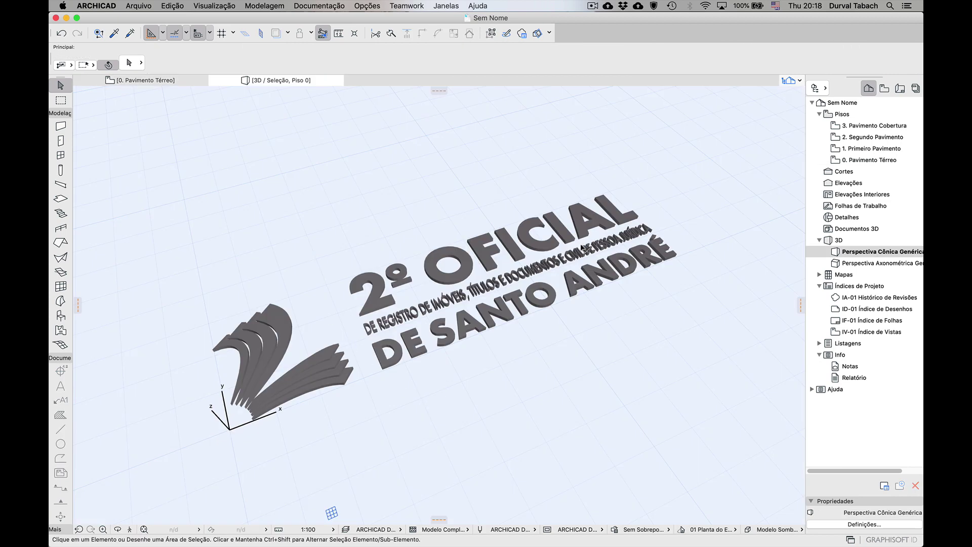
pyautogui.scroll(5, 582, 248)
pyautogui.scroll(-5, 568, 275)
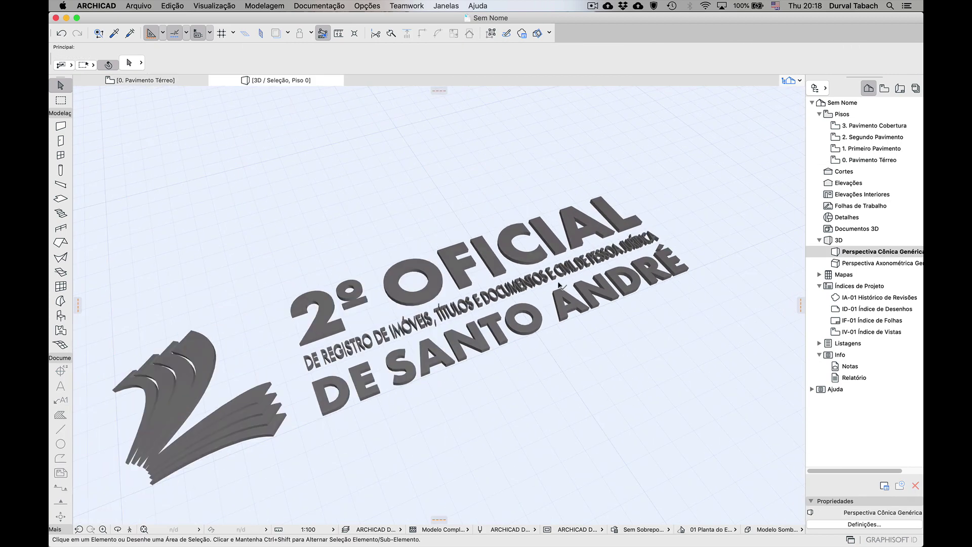
pyautogui.click(117, 530)
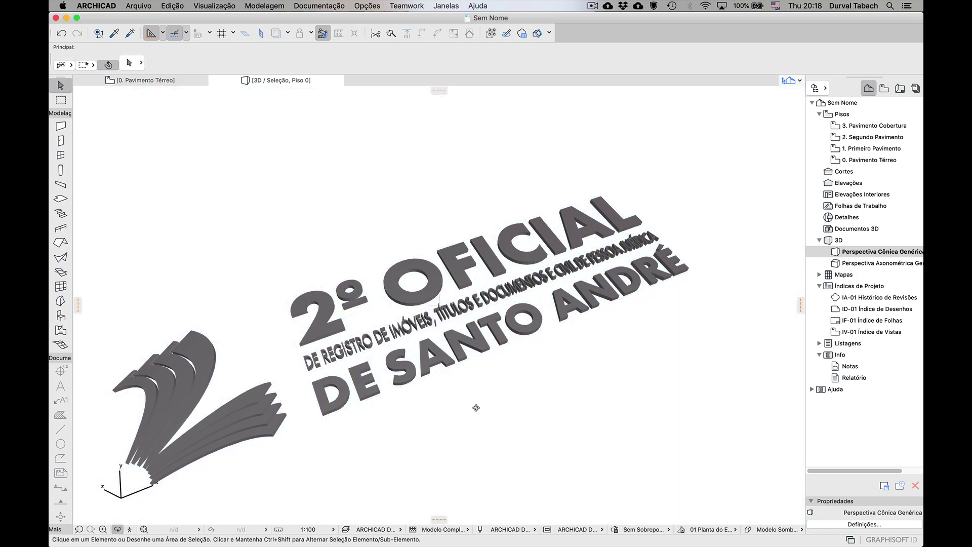
pyautogui.moveTo(476, 408); pyautogui.dragTo(517, 388)
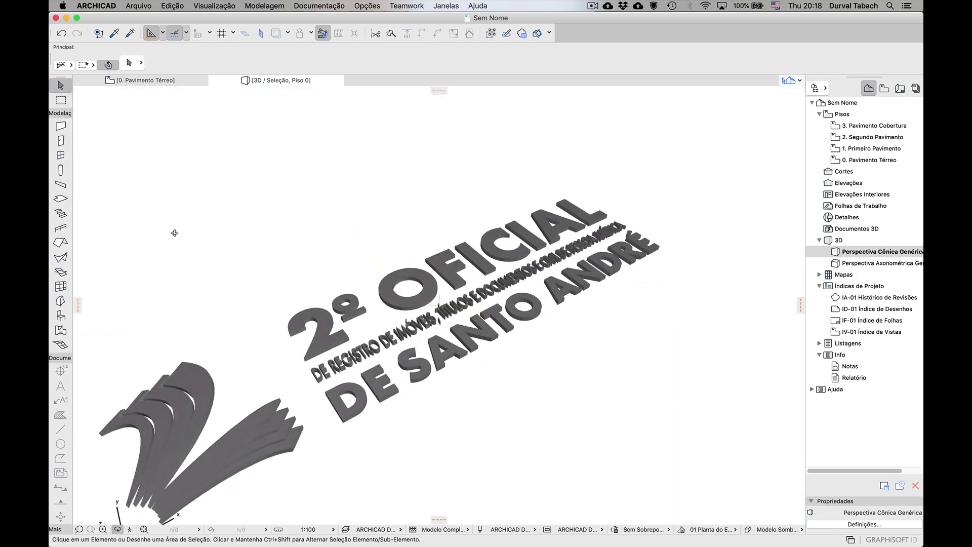
pyautogui.press('Escape')
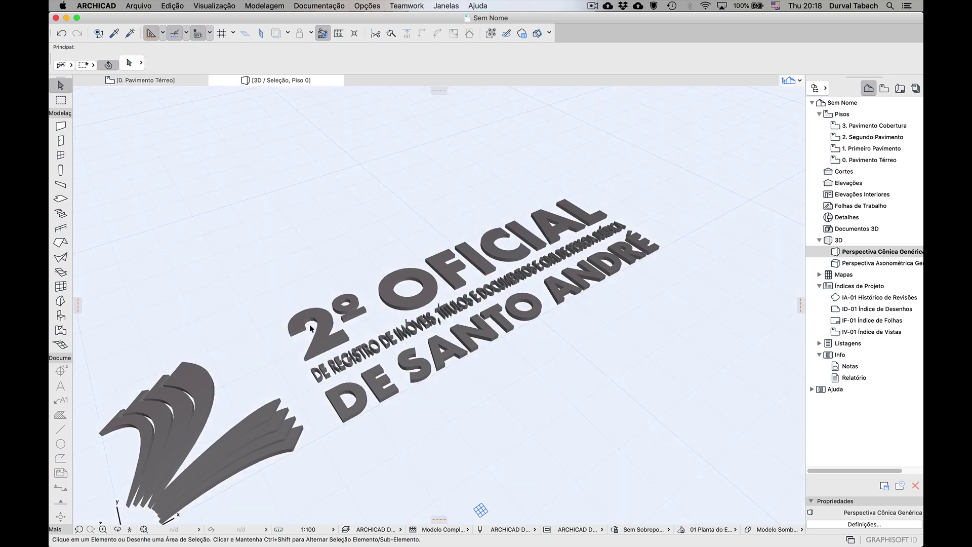
# Step: Merge all the logo's morphs into a single morph with the Union operation and select the merged logo
pyautogui.press('super+a')
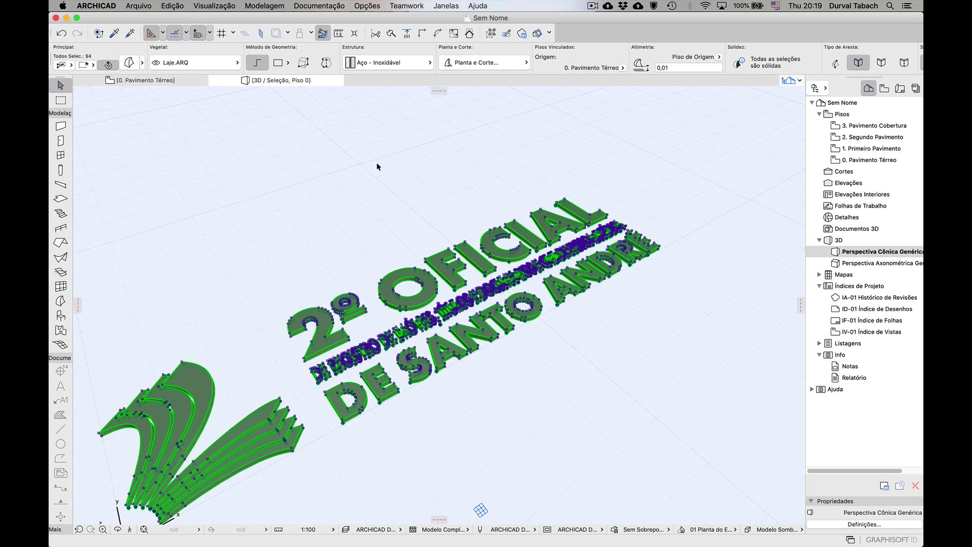
pyautogui.scroll(-3, 377, 169)
pyautogui.scroll(2, 353, 176)
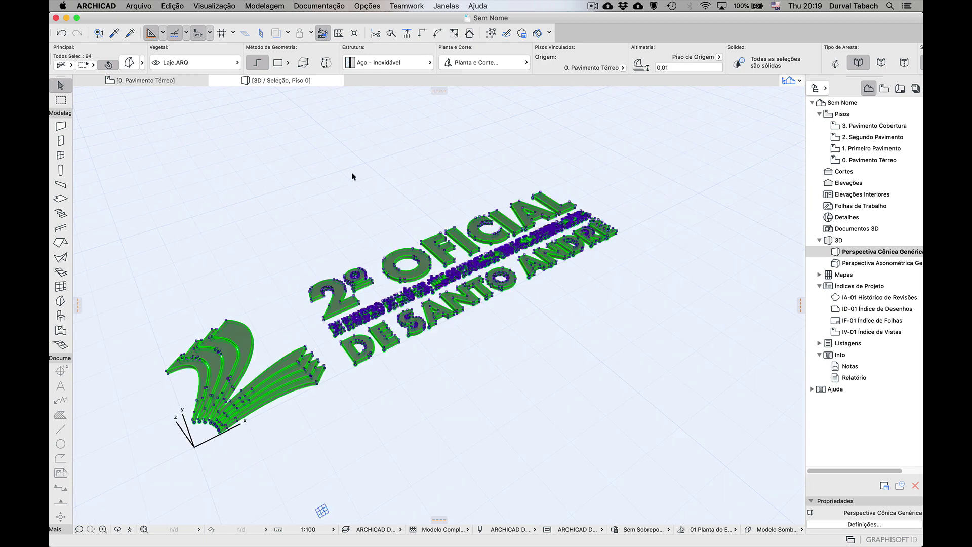
pyautogui.click(262, 6)
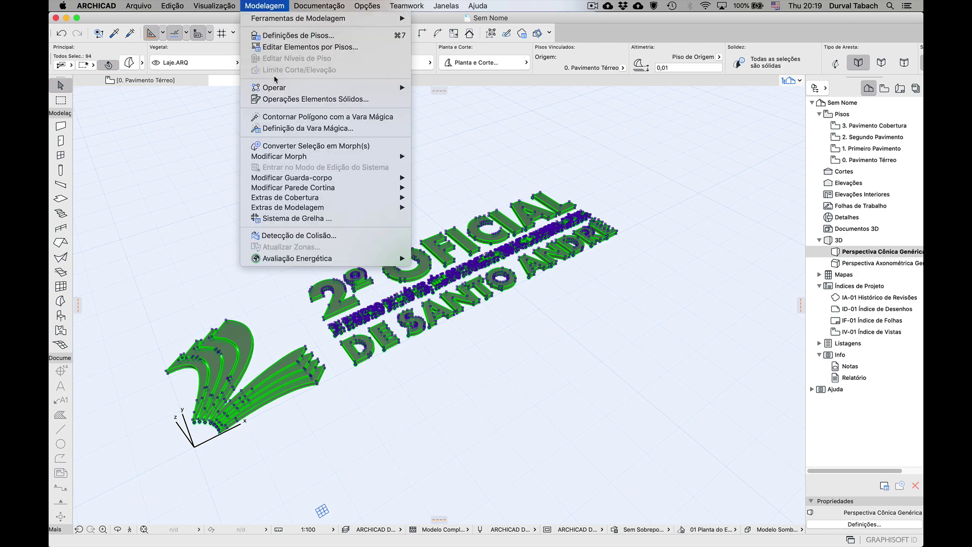
pyautogui.moveTo(278, 158)
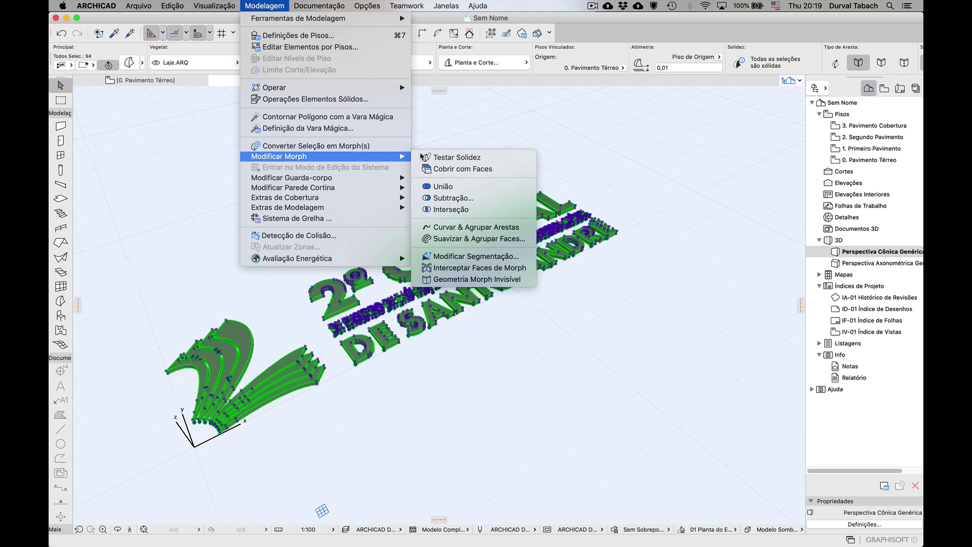
pyautogui.click(464, 188)
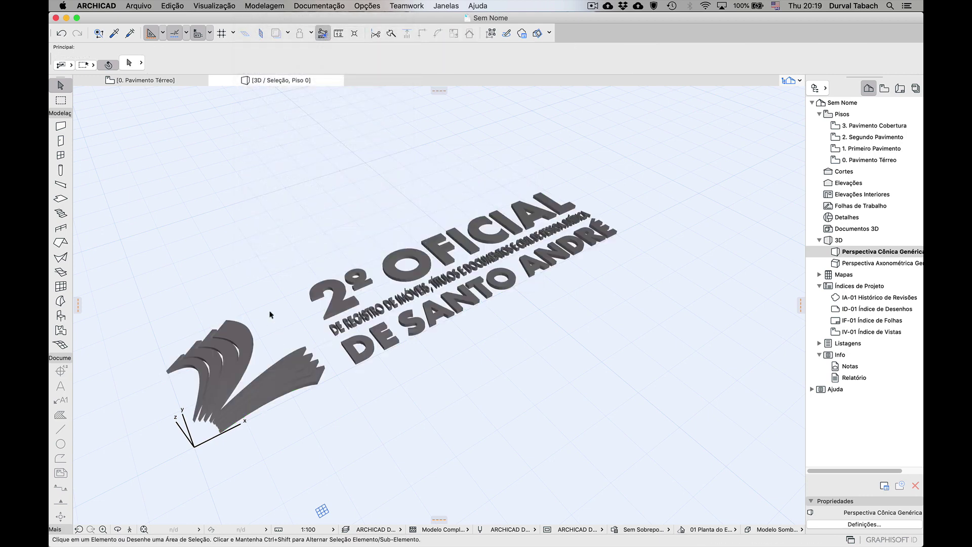
pyautogui.press('super+a')
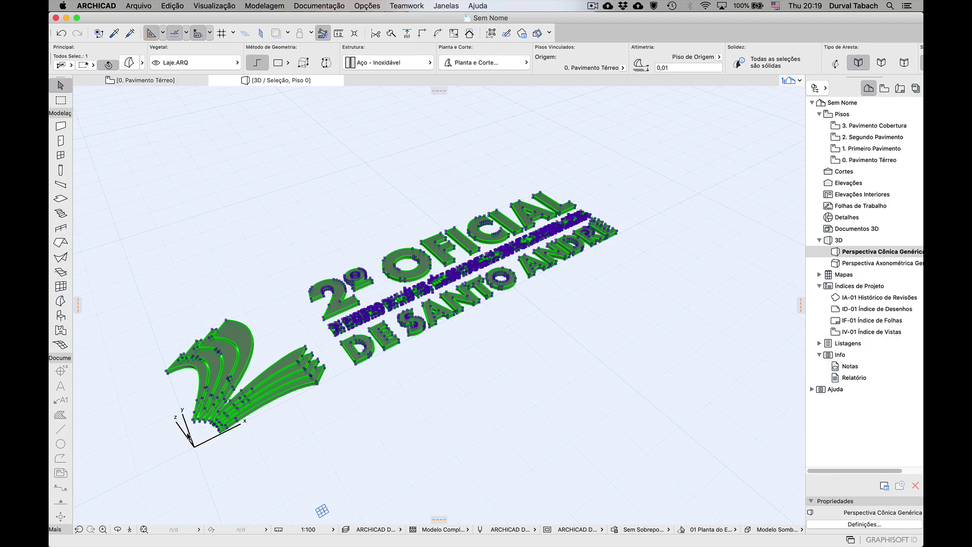
pyautogui.scroll(5, 203, 450)
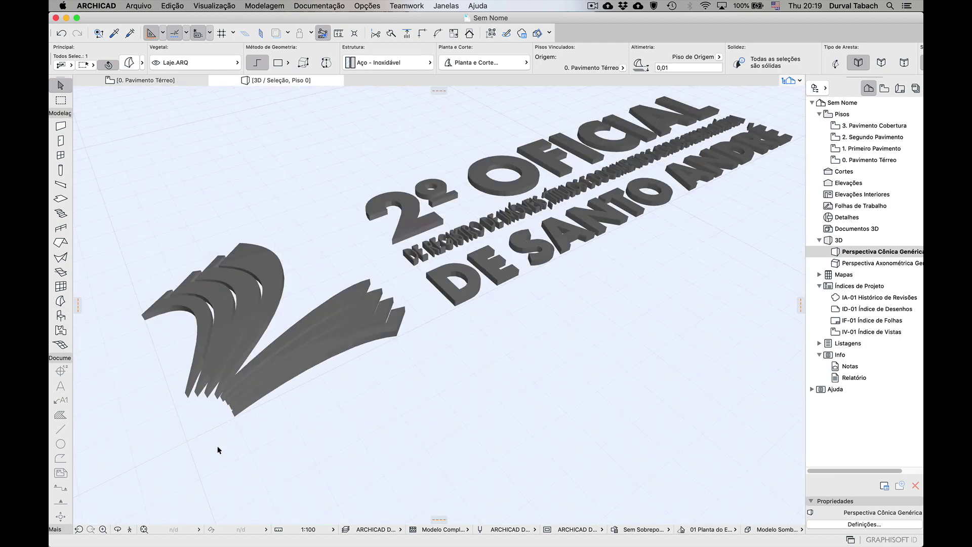
# Step: Lower the merged logo by 0.01 m in the 3D view so its base sits at 0.00, and clear the selection
pyautogui.scroll(3, 230, 424)
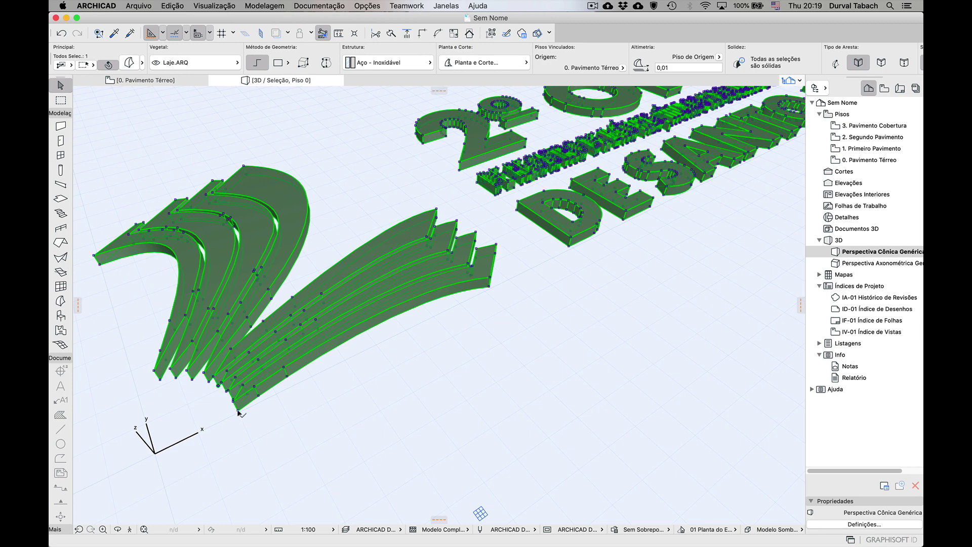
pyautogui.click(239, 413)
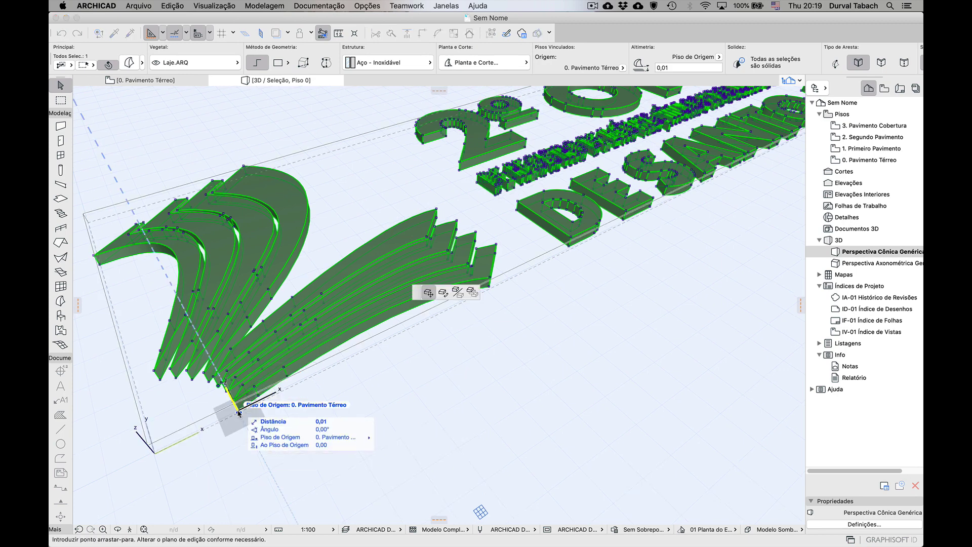
pyautogui.click(238, 412)
pyautogui.click(250, 431)
pyautogui.scroll(-5, 250, 430)
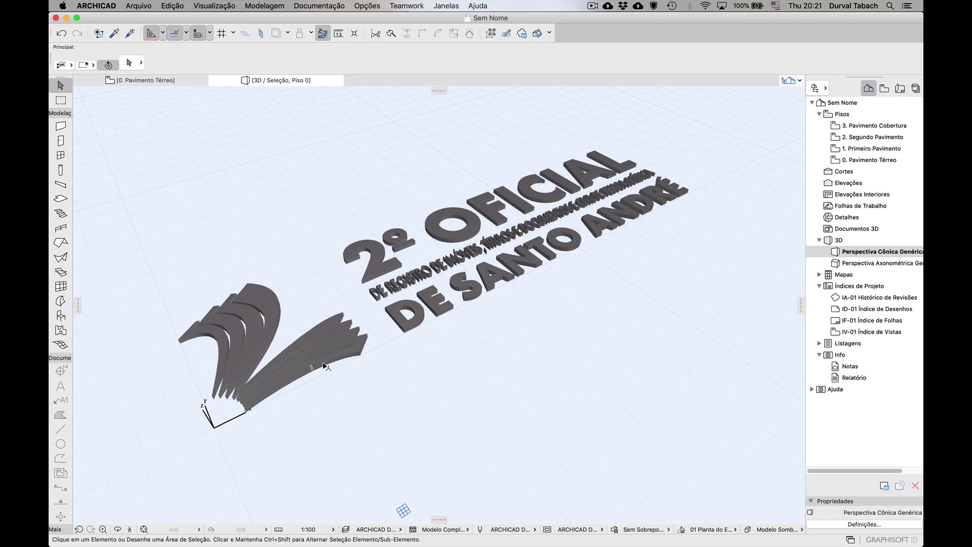
pyautogui.click(324, 336)
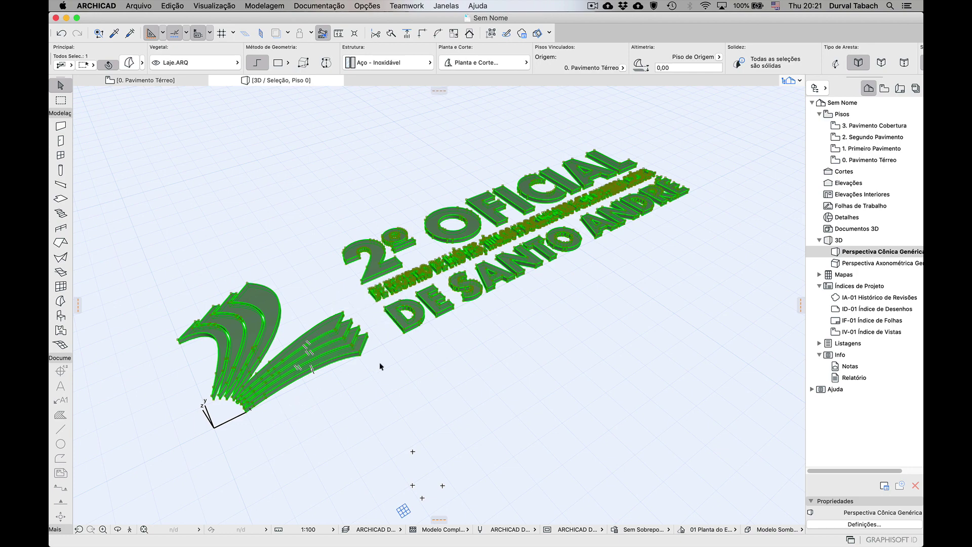
pyautogui.press('Escape')
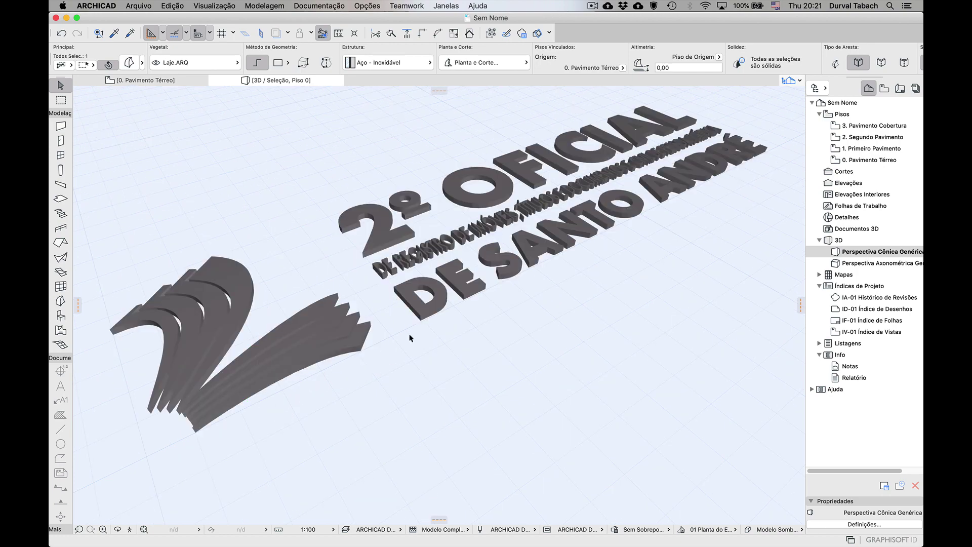
# Step: Rotate the whole logo 90° to stand upright about the lower front edge of the D in DE SANTO ANDRÉ, and orbit to check it
pyautogui.scroll(5, 412, 333)
pyautogui.scroll(6, 412, 334)
pyautogui.press('super+a')
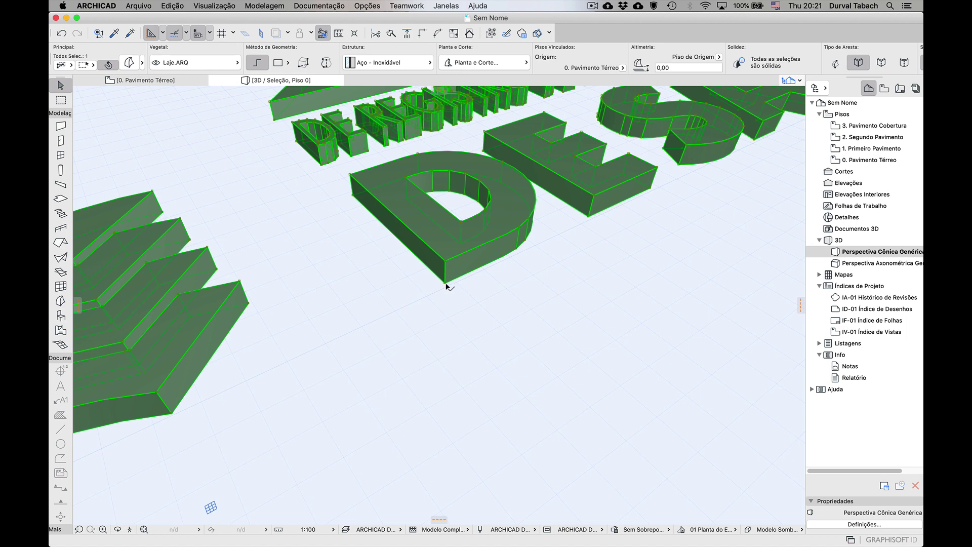
pyautogui.click(446, 286)
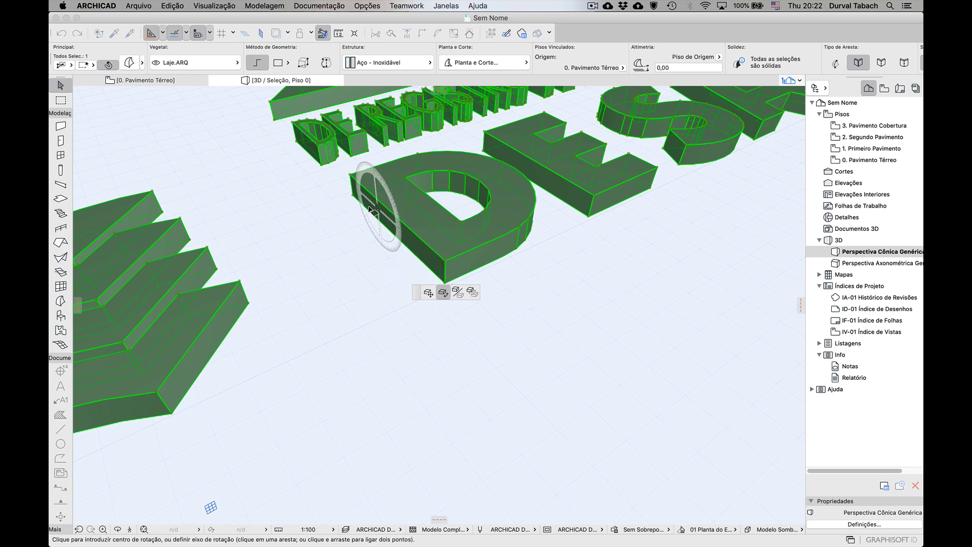
pyautogui.click(434, 266)
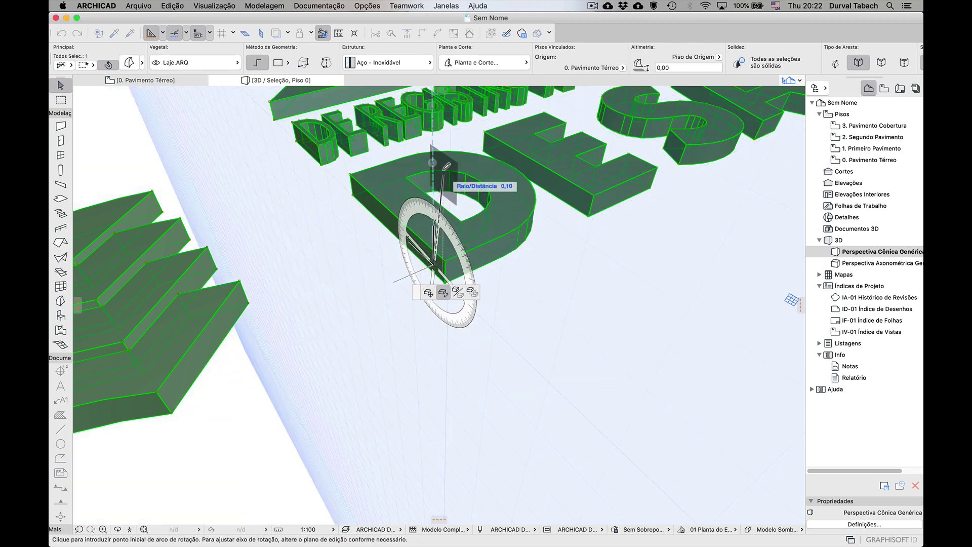
pyautogui.click(433, 141)
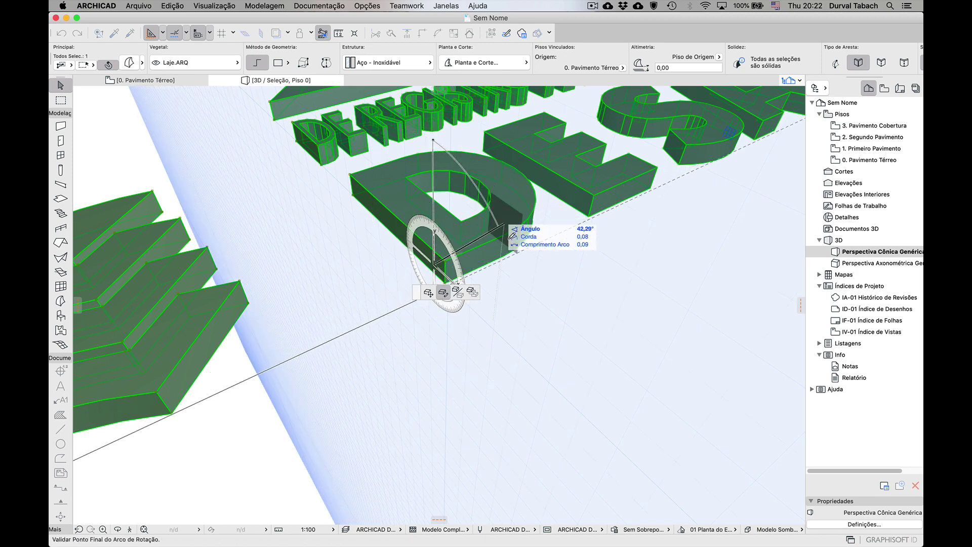
pyautogui.click(540, 350)
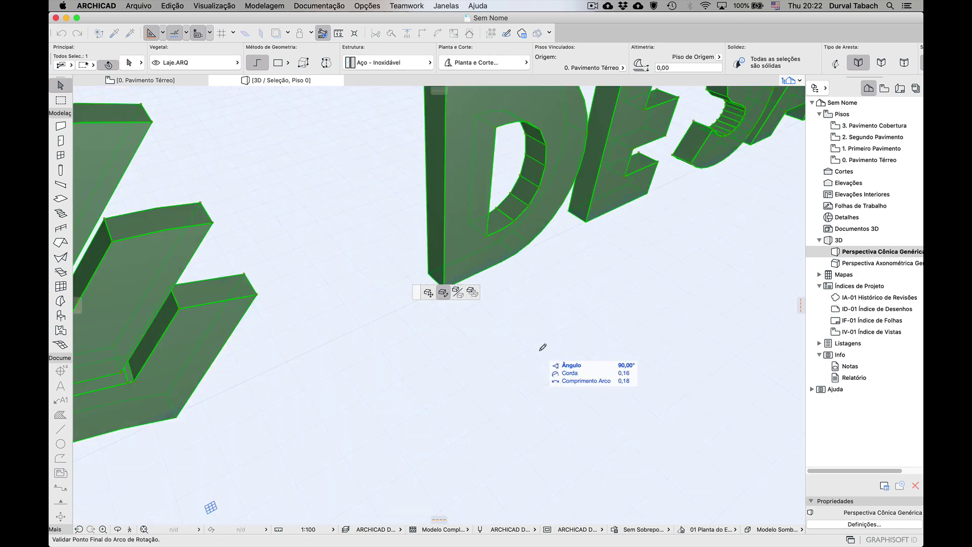
pyautogui.press('super+apostrophe')
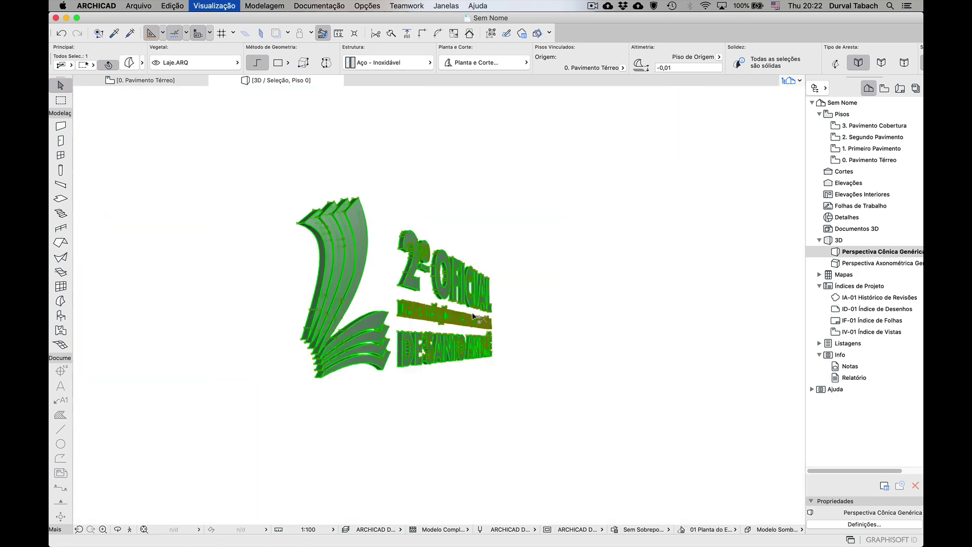
pyautogui.click(117, 529)
pyautogui.moveTo(507, 300); pyautogui.dragTo(354, 391)
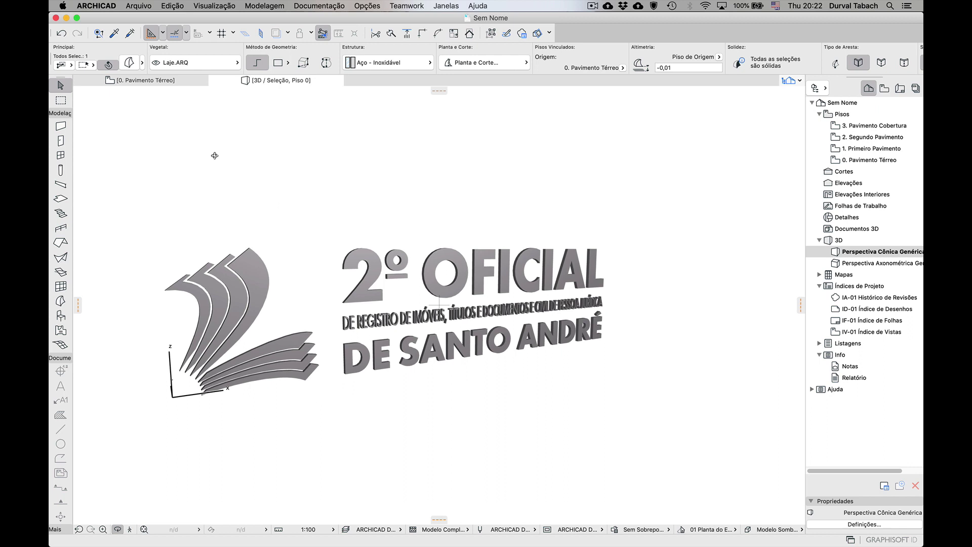
# Step: On the ground floor plan, select the original 2D line logo and move it about 3.21 m up, beyond the slab logo
pyautogui.click(144, 81)
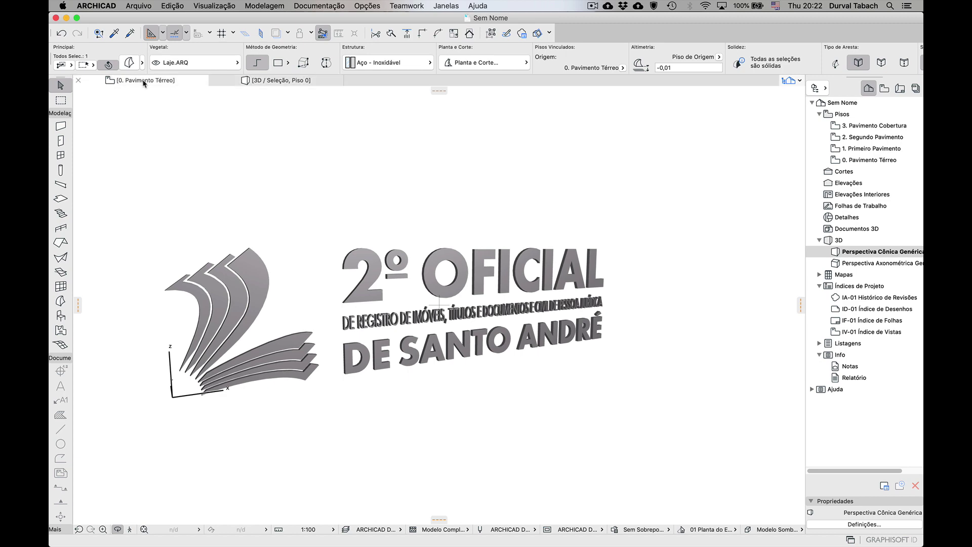
pyautogui.scroll(-5, 405, 294)
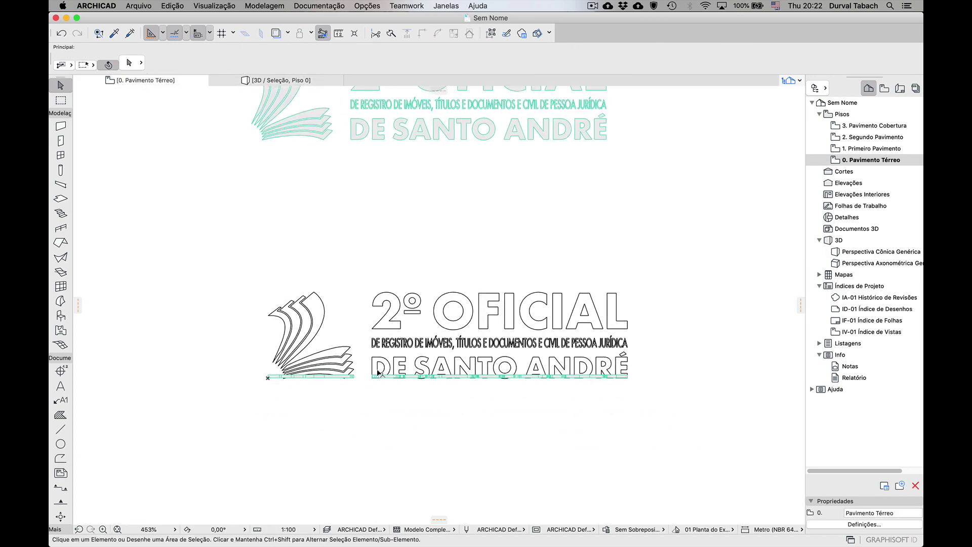
pyautogui.click(307, 319)
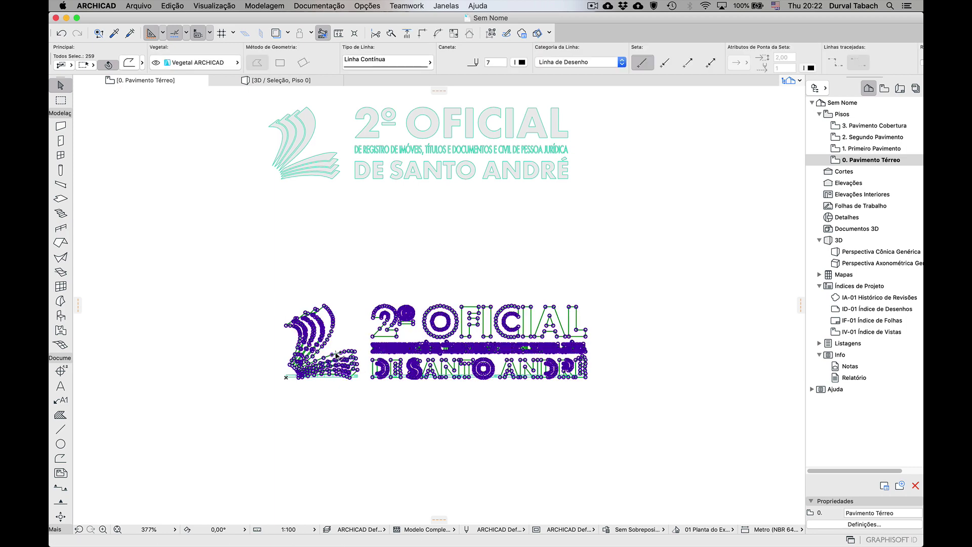
pyautogui.scroll(-3, 336, 355)
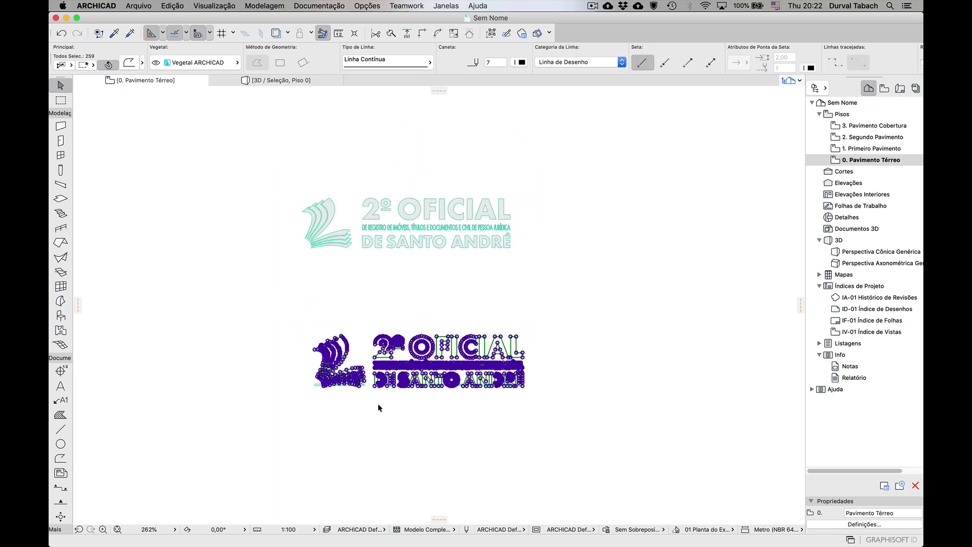
pyautogui.click(344, 347)
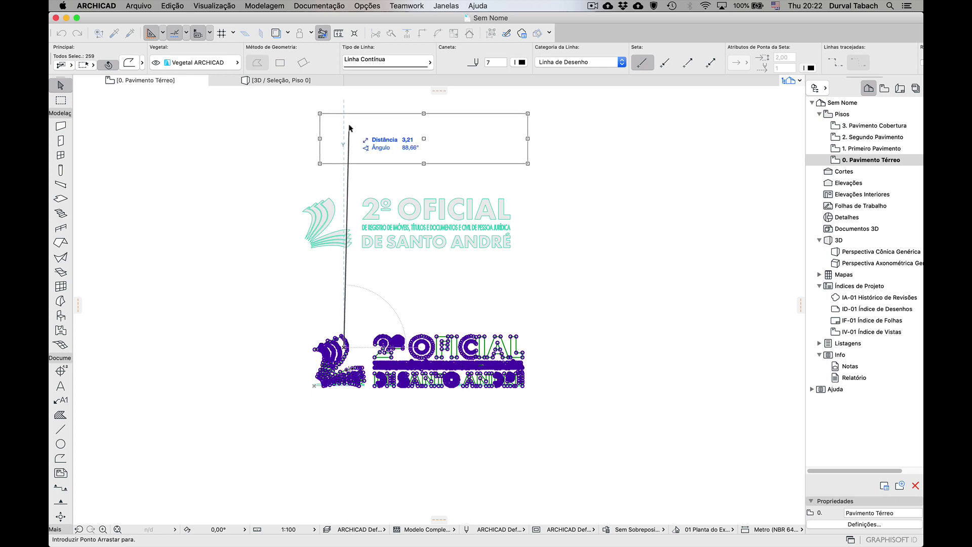
pyautogui.click(349, 127)
# Step: Draw a horizontal section line just in front of the upright logo on the plan, spanning its full width and looking toward it
pyautogui.scroll(3, 339, 402)
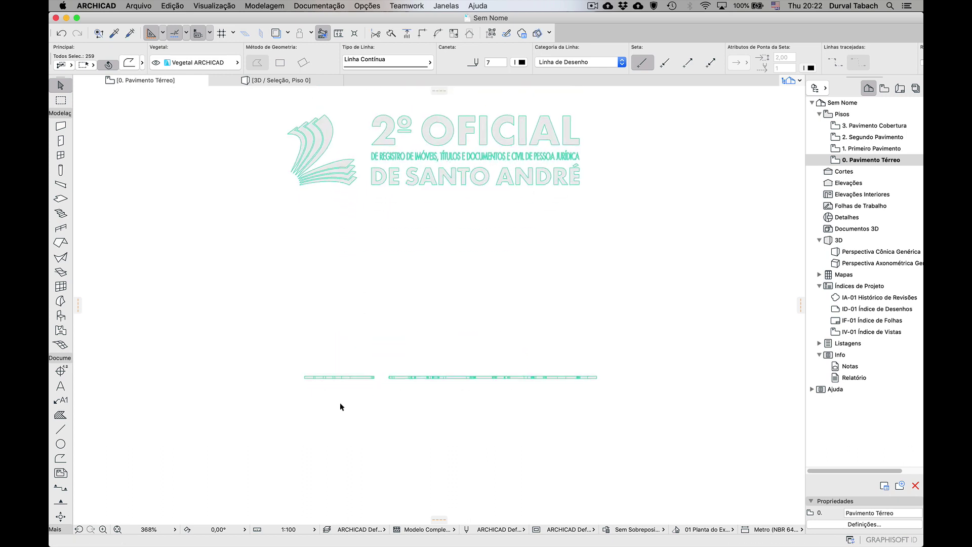
pyautogui.scroll(2, 336, 403)
pyautogui.click(292, 367)
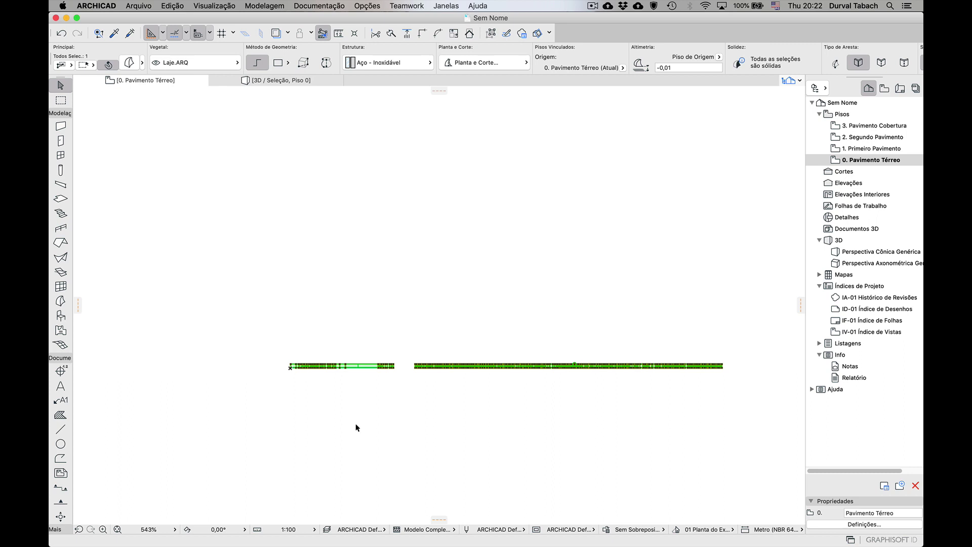
pyautogui.click(376, 434)
pyautogui.scroll(-1, 341, 407)
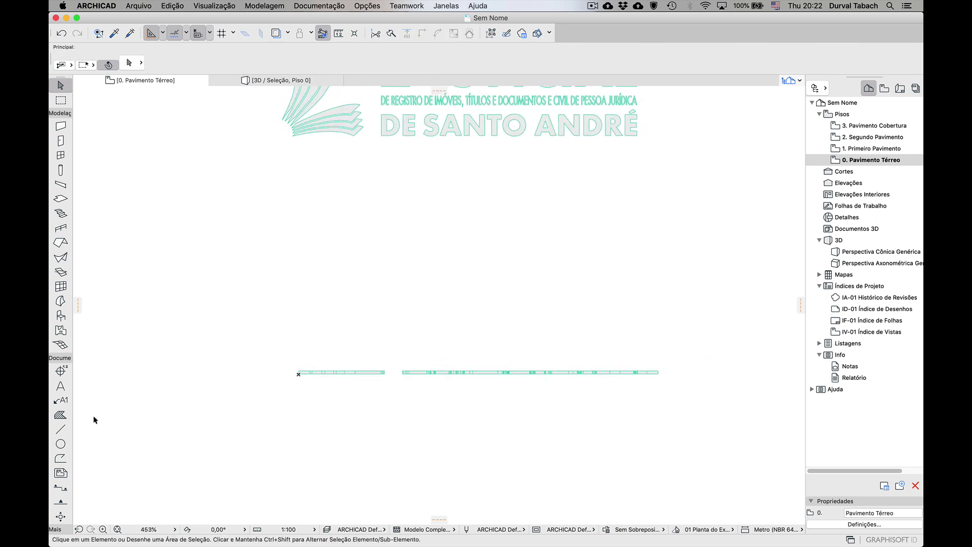
pyautogui.click(70, 487)
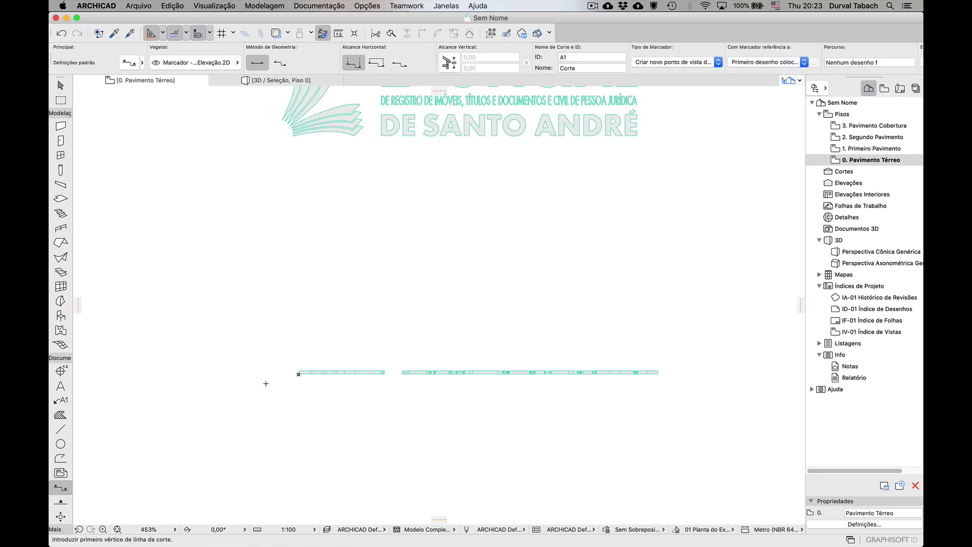
pyautogui.click(264, 396)
pyautogui.click(697, 395)
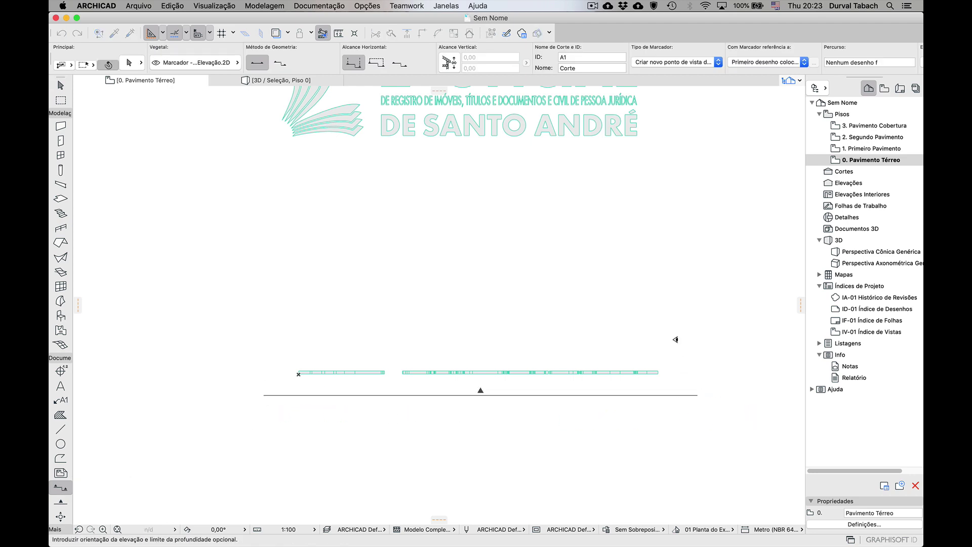
pyautogui.click(677, 324)
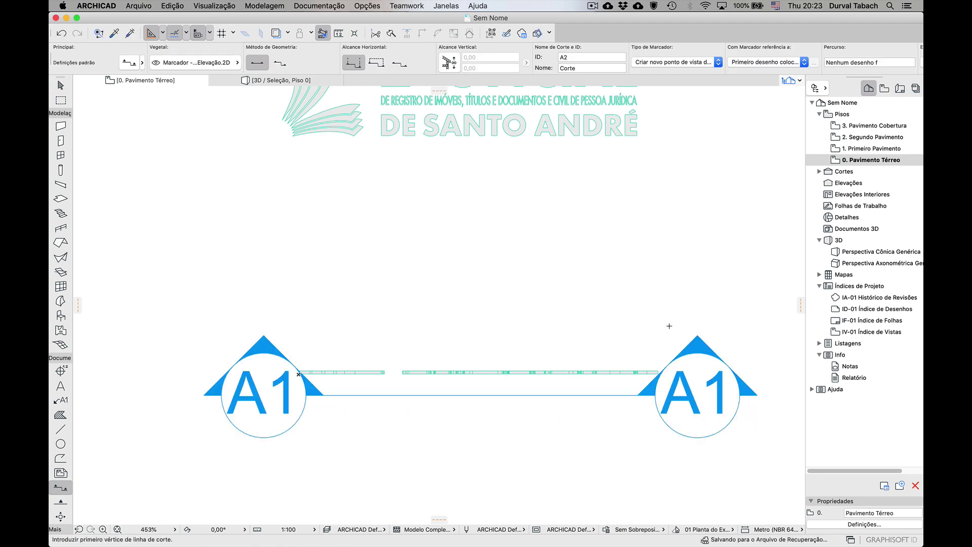
# Step: Open the new section with the current view settings and frame the logo at the ground floor level
pyautogui.rightClick(490, 396)
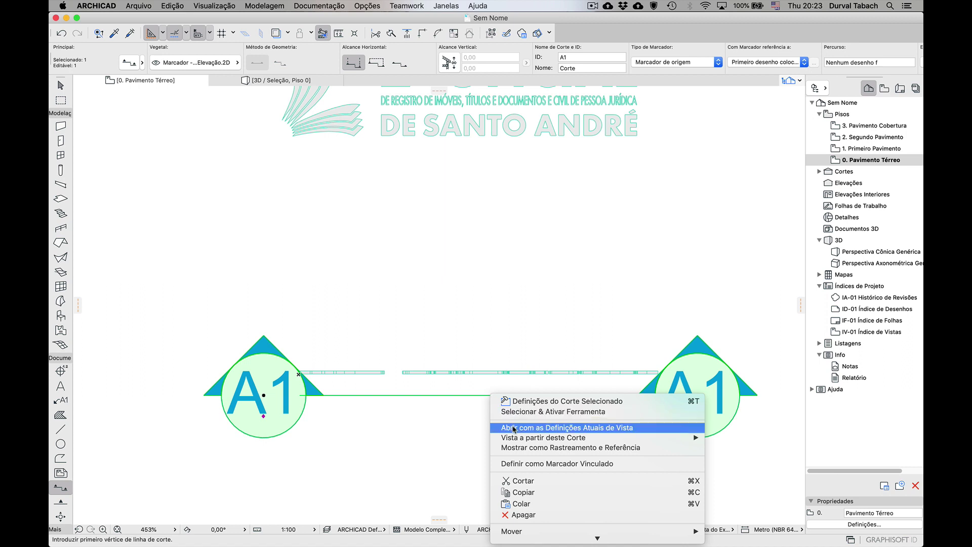
pyautogui.click(514, 428)
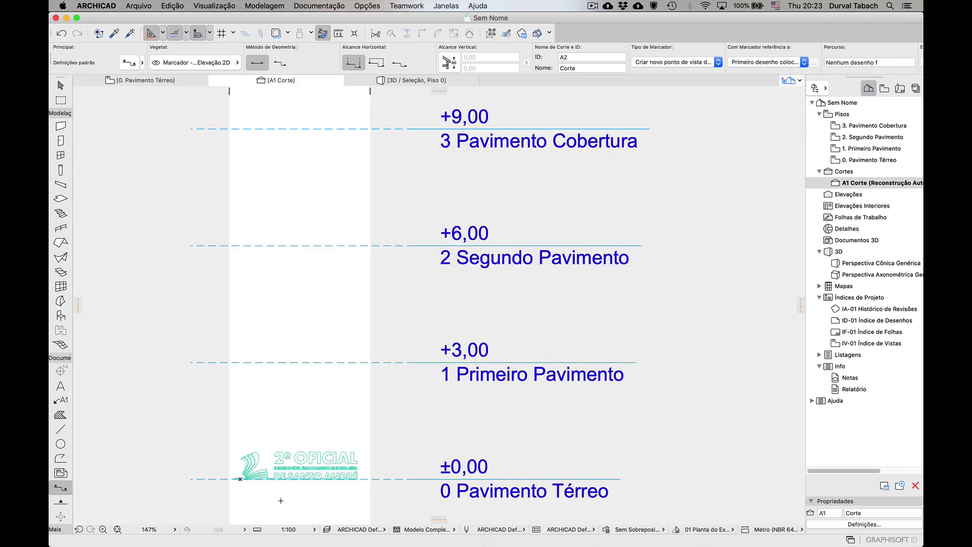
pyautogui.scroll(10, 281, 500)
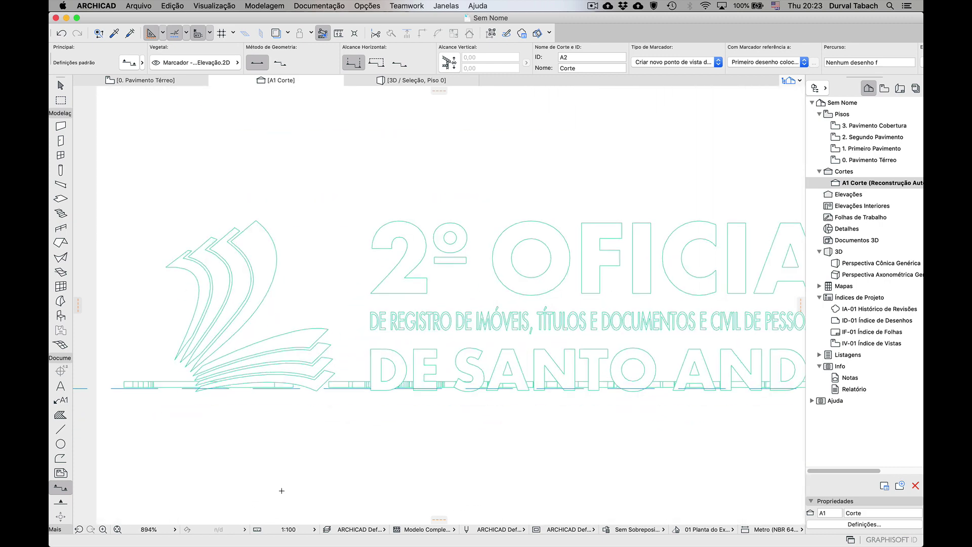
pyautogui.scroll(1, 282, 491)
pyautogui.scroll(3, 282, 493)
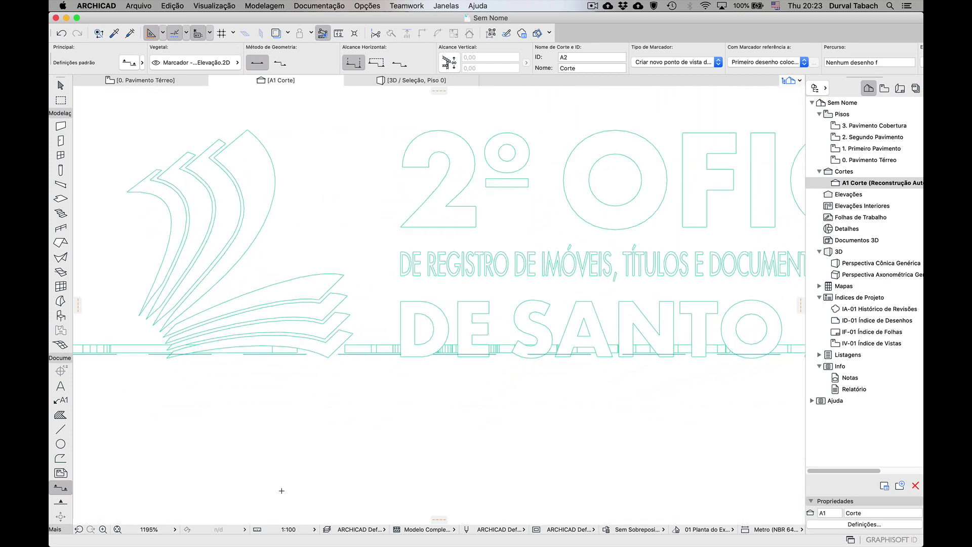
pyautogui.scroll(-5, 282, 492)
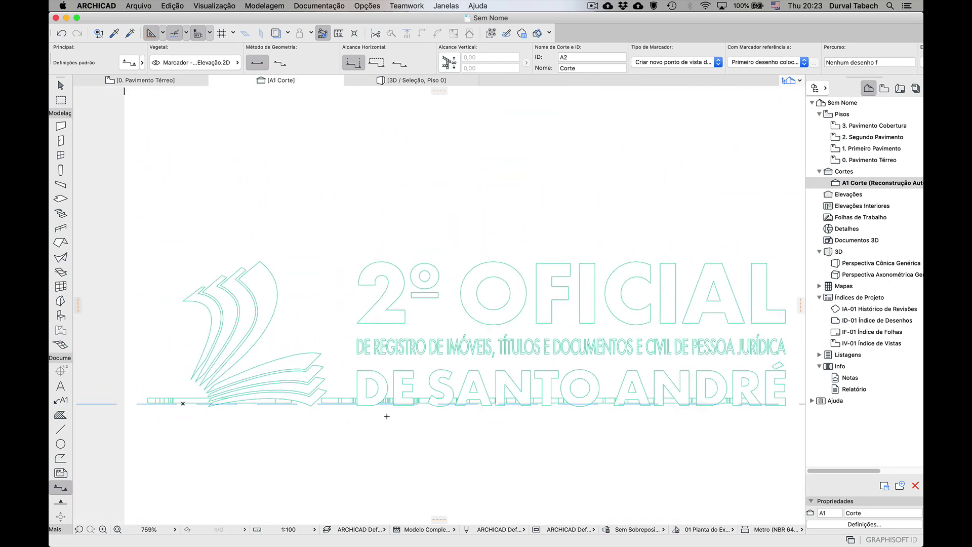
# Step: Select the upright logo in the section and raise it 0.01 m so the base of the letters reaches the ±0.00 ground floor level
pyautogui.keyDown('shift'); pyautogui.click(306, 356); pyautogui.keyUp('shift')
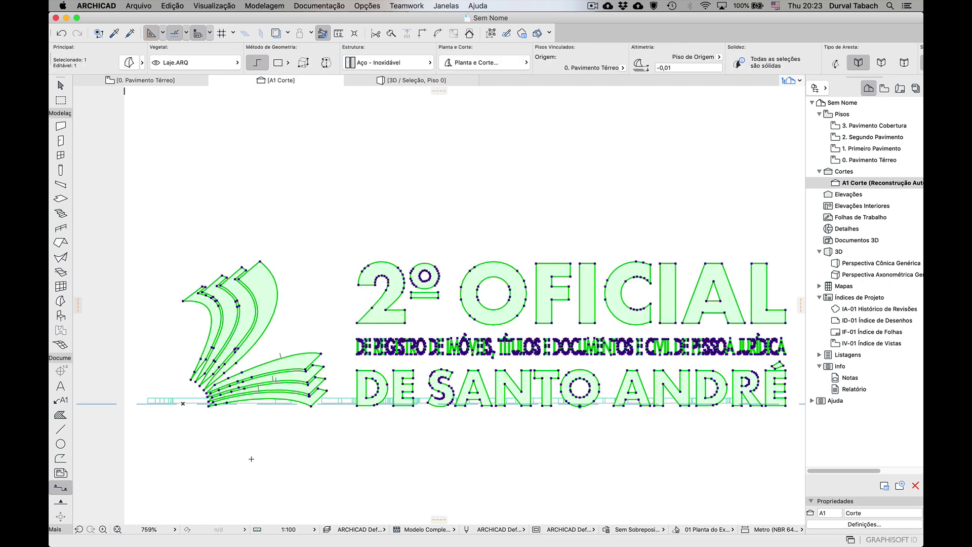
pyautogui.scroll(-3, 282, 459)
pyautogui.scroll(3, 288, 404)
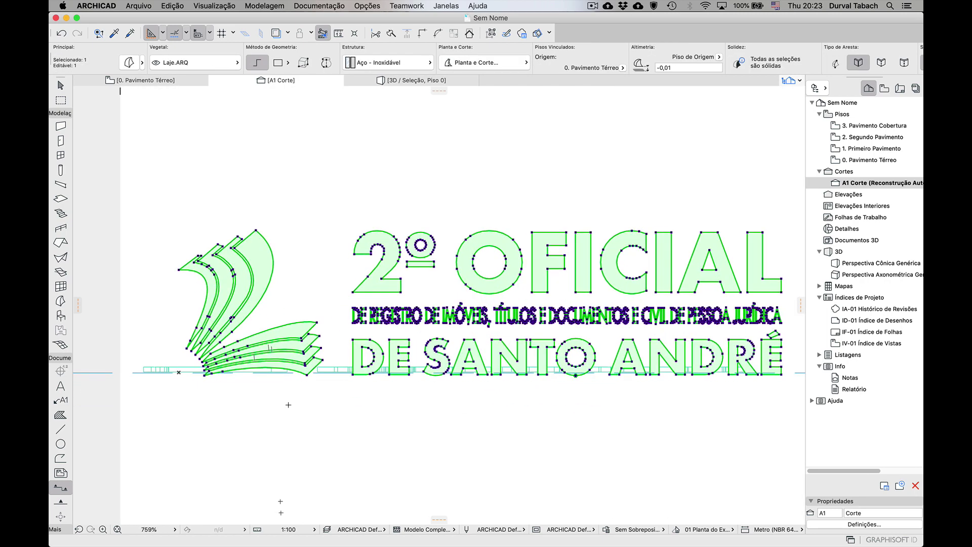
pyautogui.scroll(3, 346, 381)
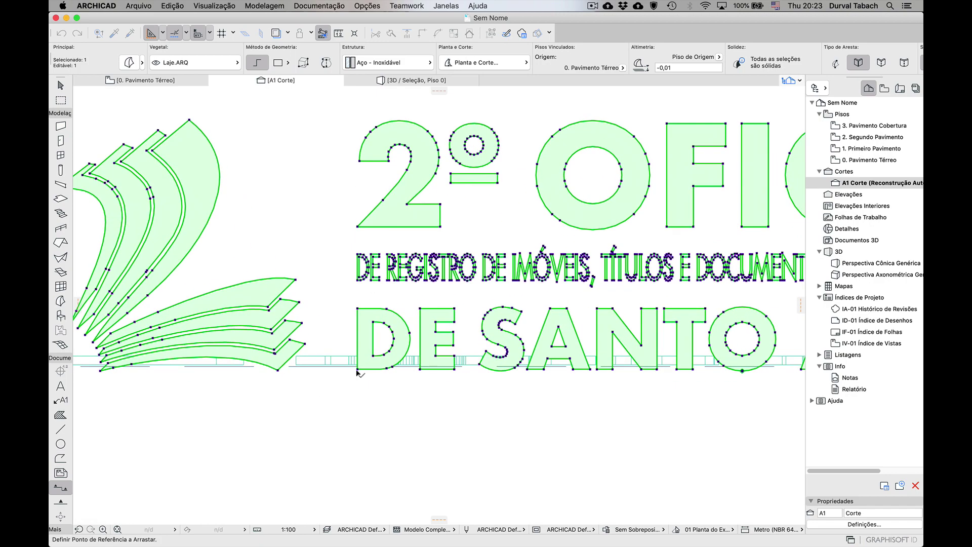
pyautogui.click(358, 372)
pyautogui.scroll(-1, 367, 333)
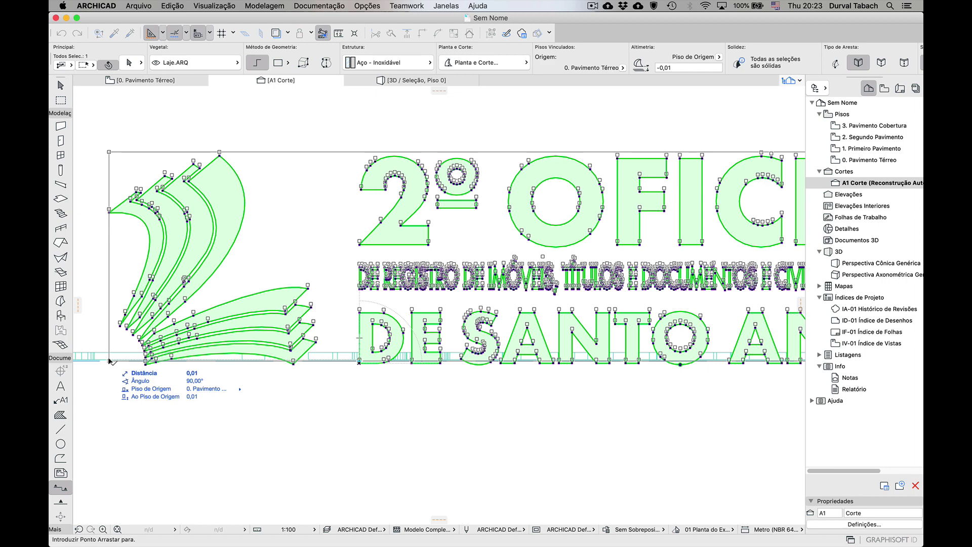
pyautogui.scroll(2, 102, 371)
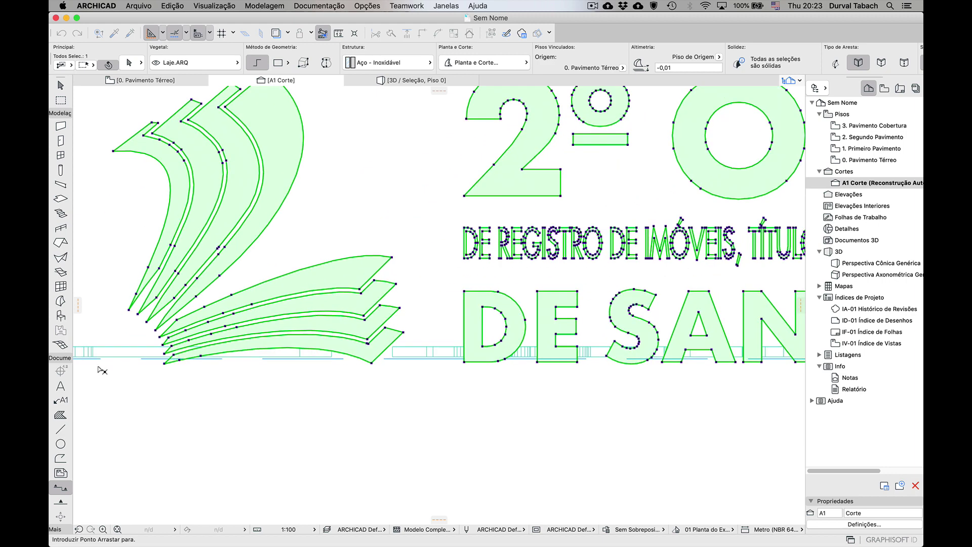
pyautogui.scroll(3, 102, 371)
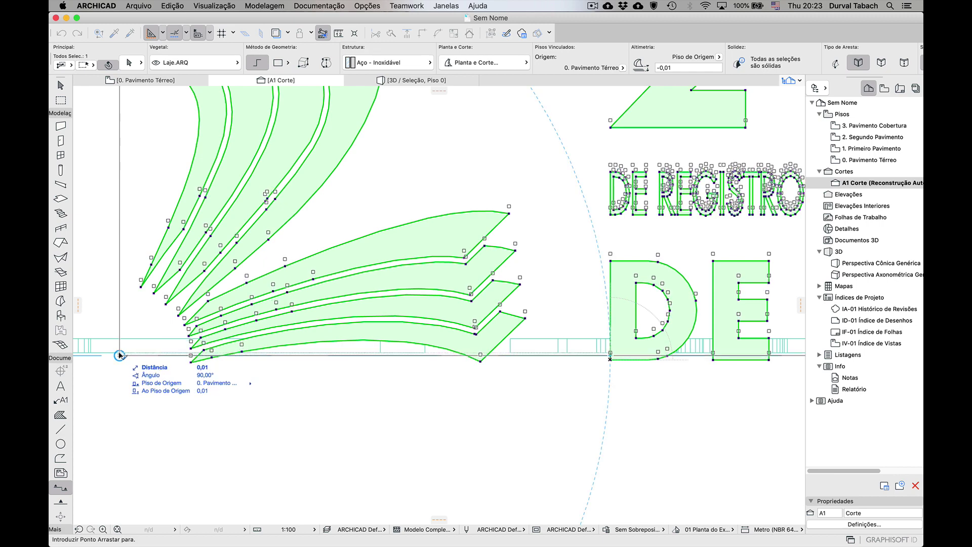
pyautogui.click(120, 363)
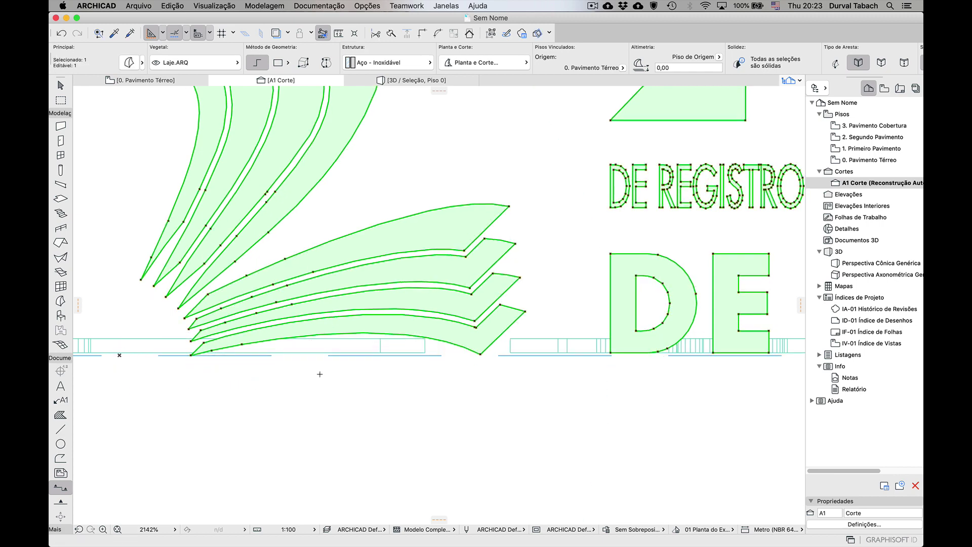
pyautogui.scroll(-5, 331, 394)
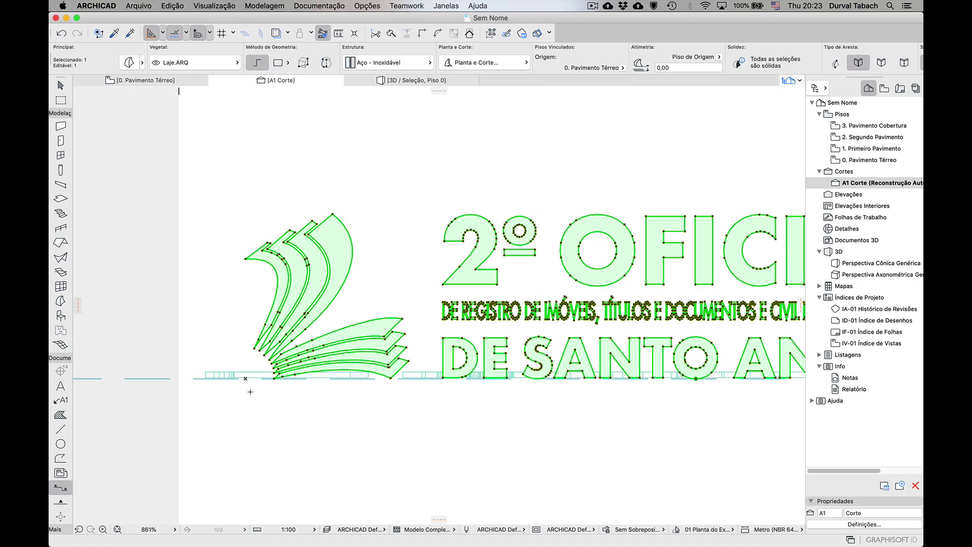
pyautogui.scroll(8, 253, 394)
pyautogui.scroll(-10, 282, 383)
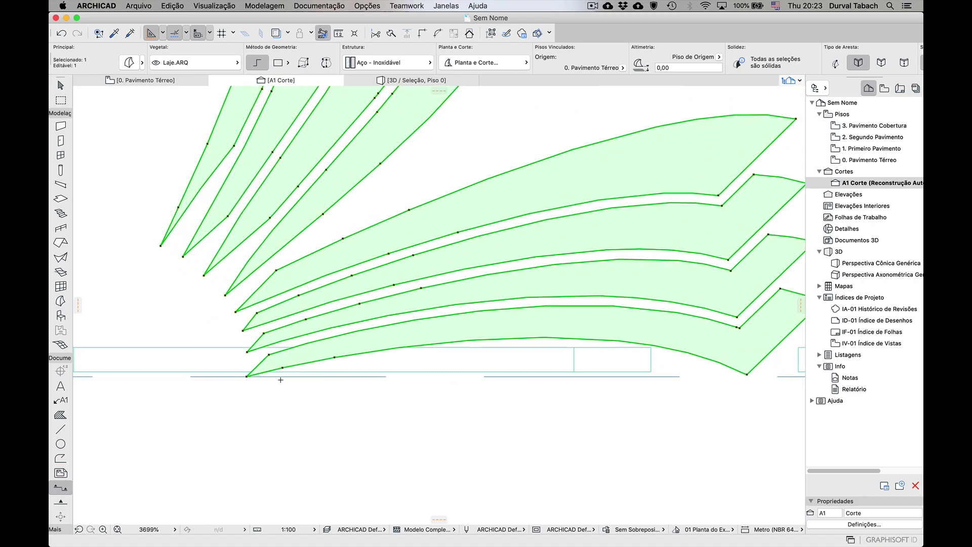
# Step: On the ground floor plan, select the upright logo and start saving the selection as a library object
pyautogui.click(142, 82)
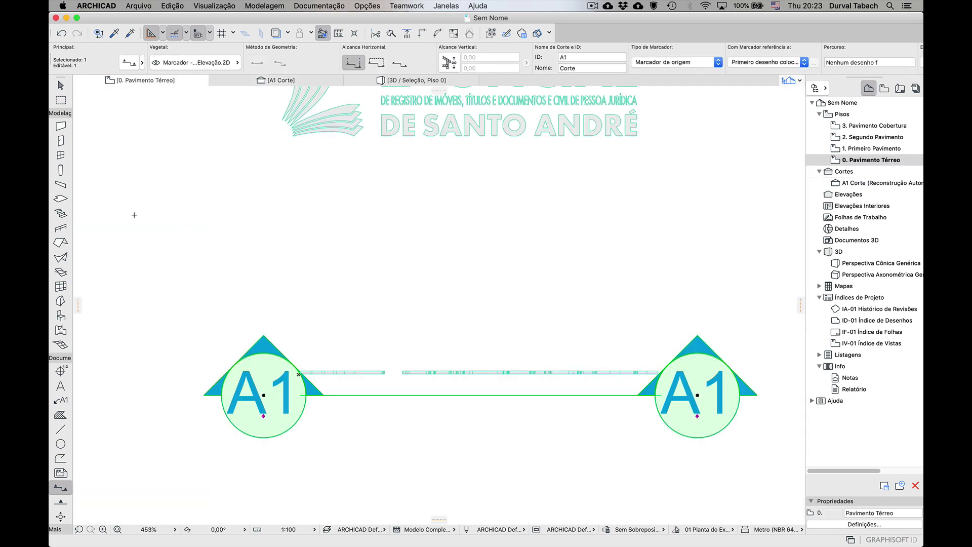
pyautogui.click(61, 85)
pyautogui.click(423, 373)
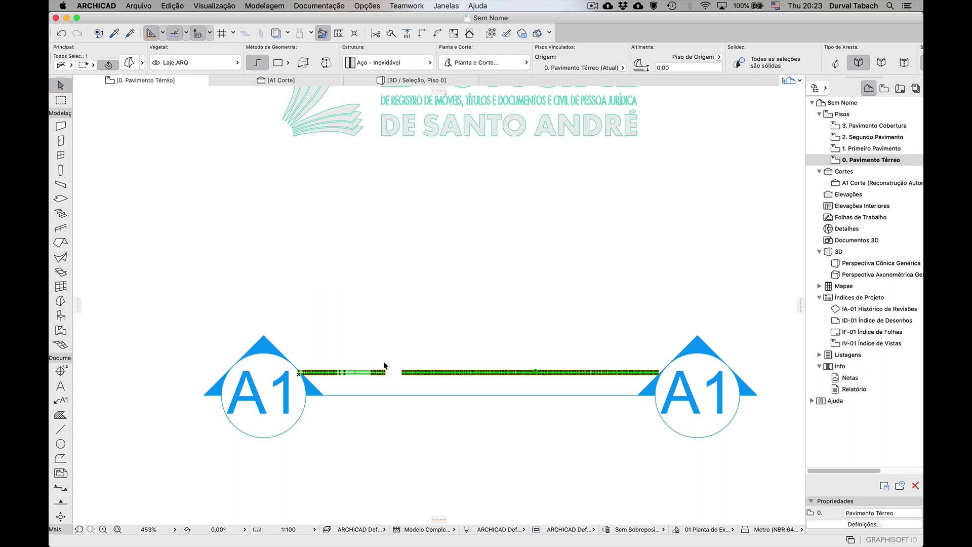
pyautogui.click(138, 5)
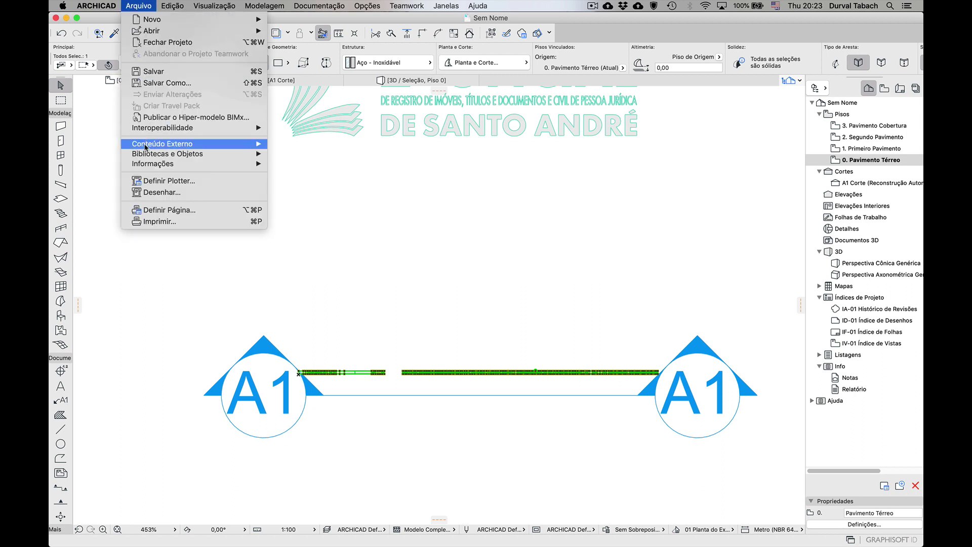
pyautogui.moveTo(146, 147)
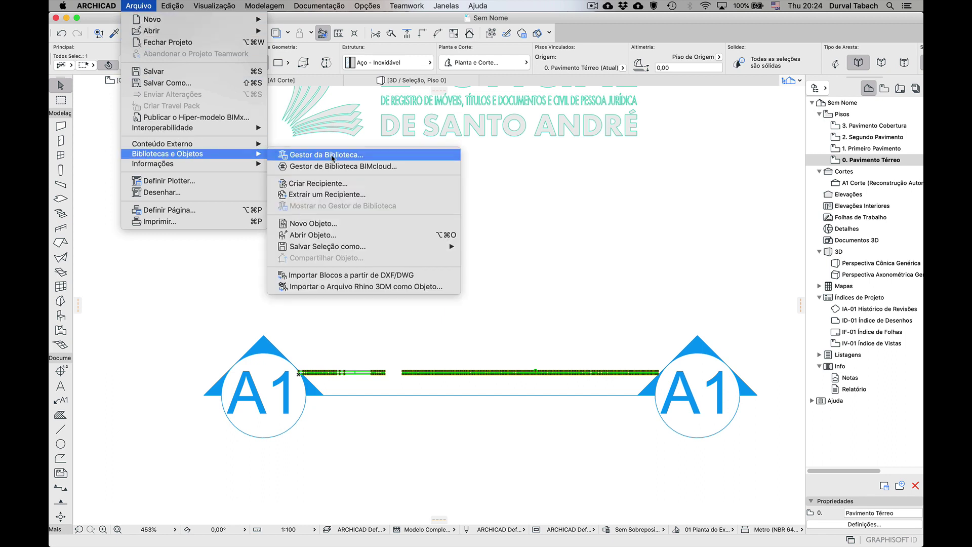
pyautogui.moveTo(355, 248)
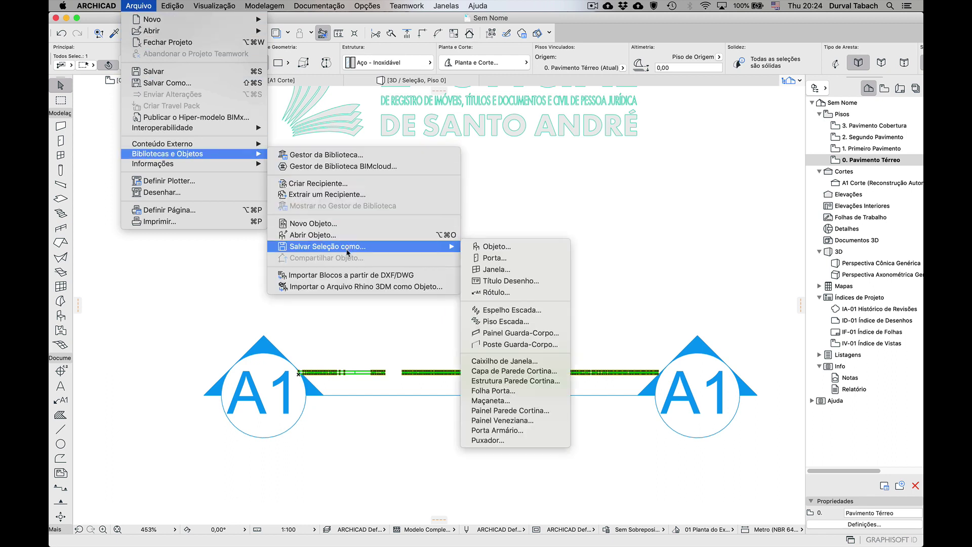
pyautogui.click(496, 247)
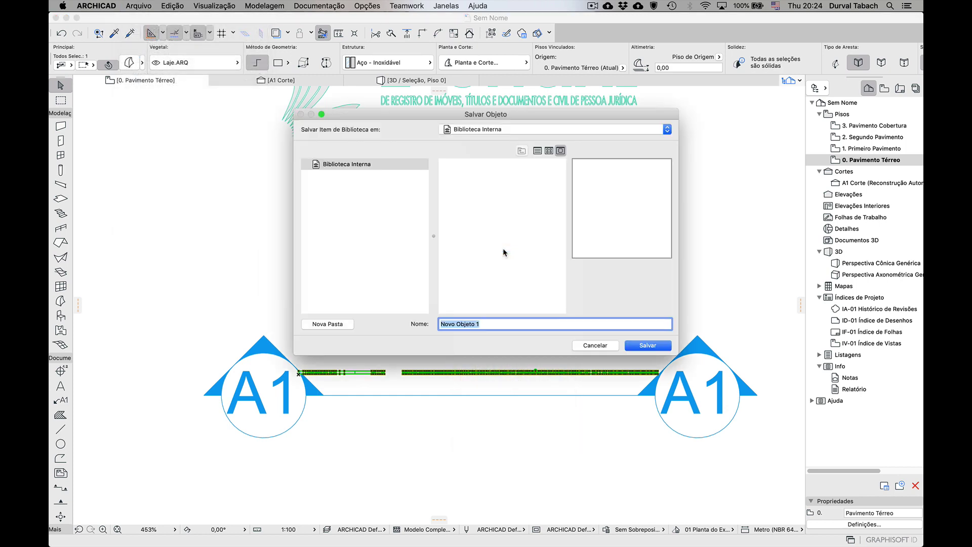
# Step: Save the object to the Desktop folder as Logomarca-3D, keeping the proposed surfaces, pens and building material parameters
pyautogui.click(494, 130)
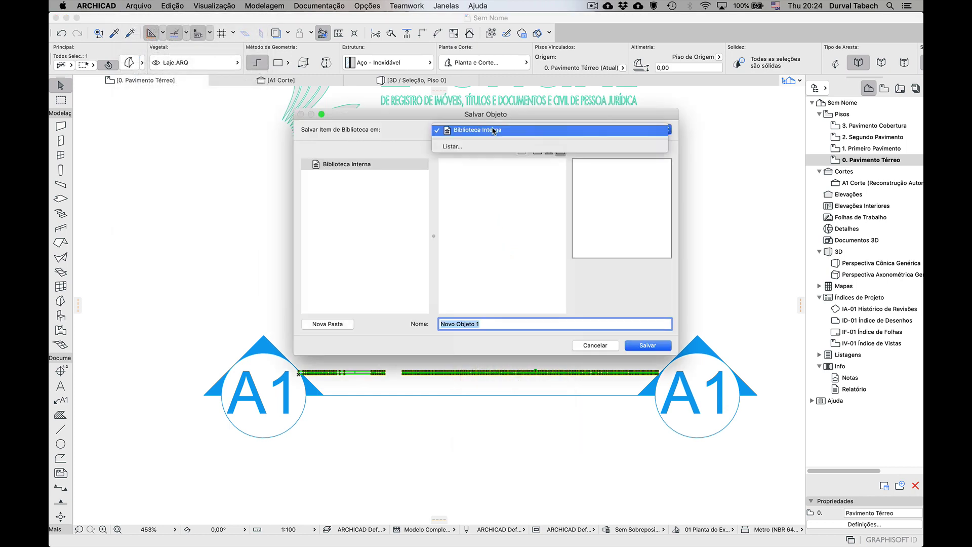
pyautogui.click(494, 147)
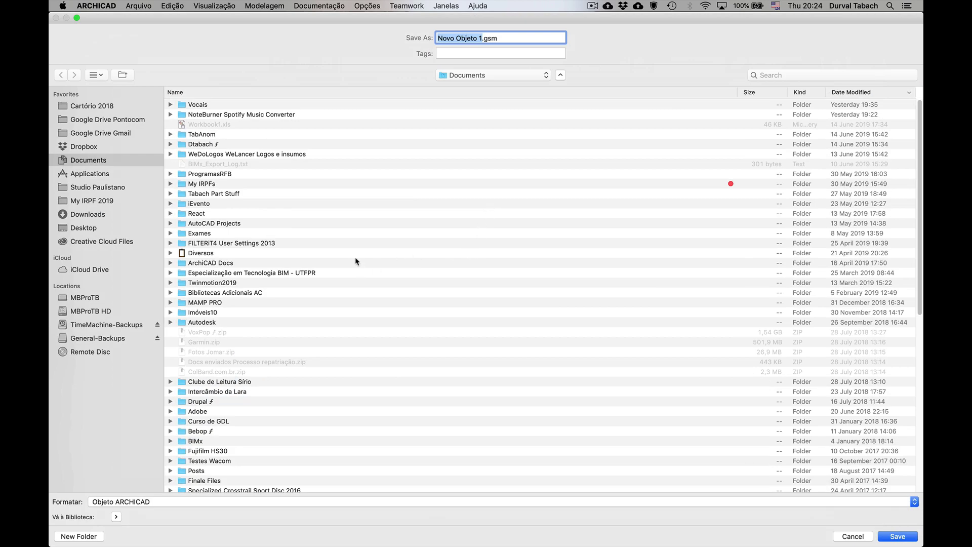
pyautogui.press('super+shift+d')
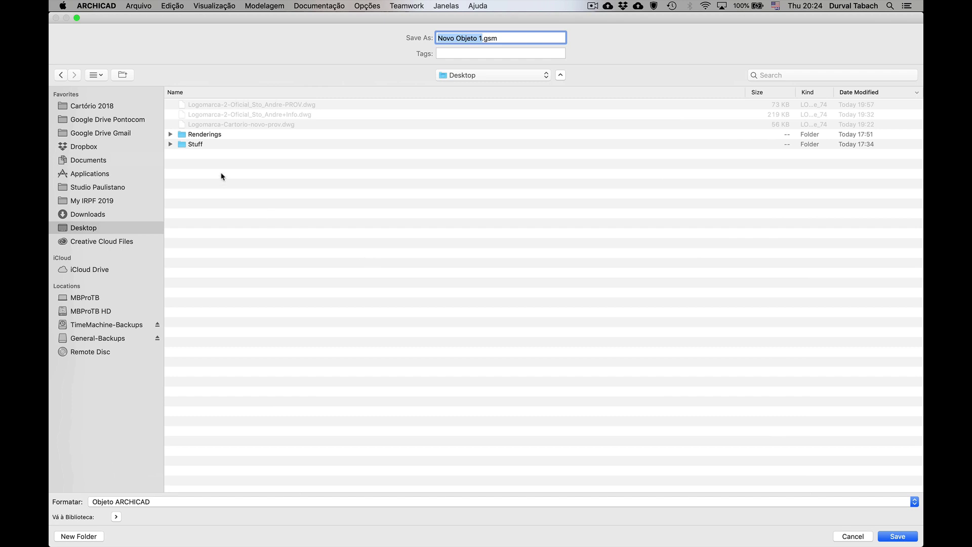
pyautogui.write('Logomarca-3D')
pyautogui.click(898, 536)
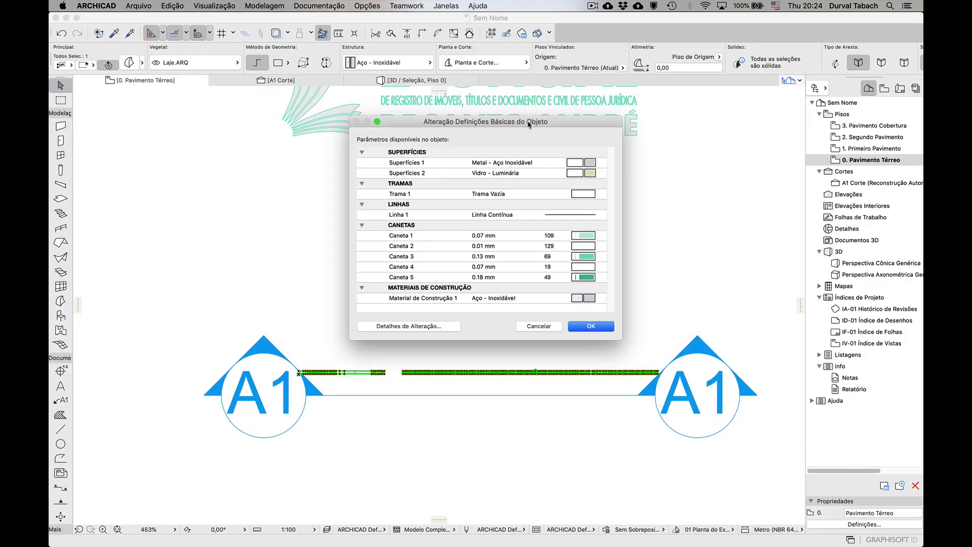
pyautogui.moveTo(529, 124); pyautogui.dragTo(505, 113)
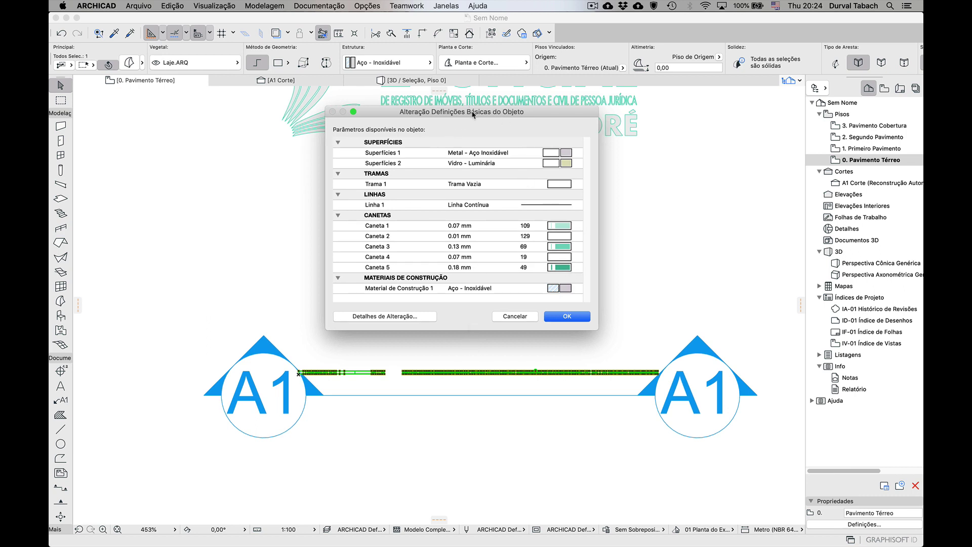
pyautogui.moveTo(473, 111); pyautogui.dragTo(439, 92)
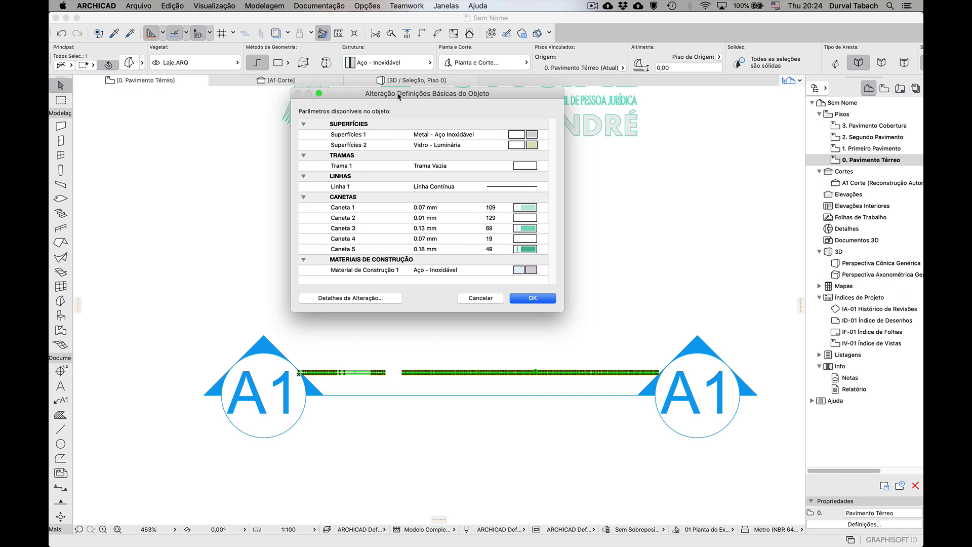
pyautogui.moveTo(400, 97); pyautogui.dragTo(399, 87)
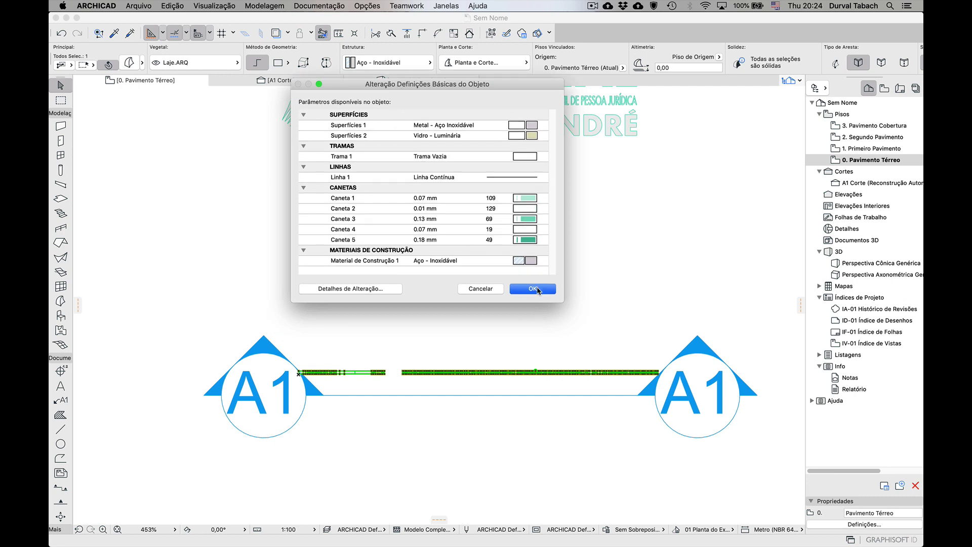
pyautogui.click(537, 289)
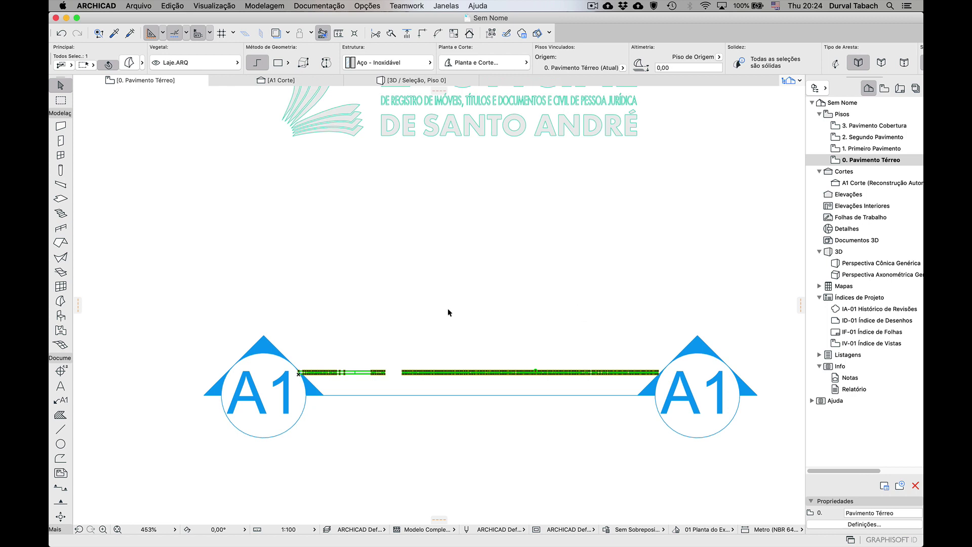
# Step: Draw a straight horizontal wall in the empty area beside the logos on the ground floor plan
pyautogui.scroll(-10, 295, 330)
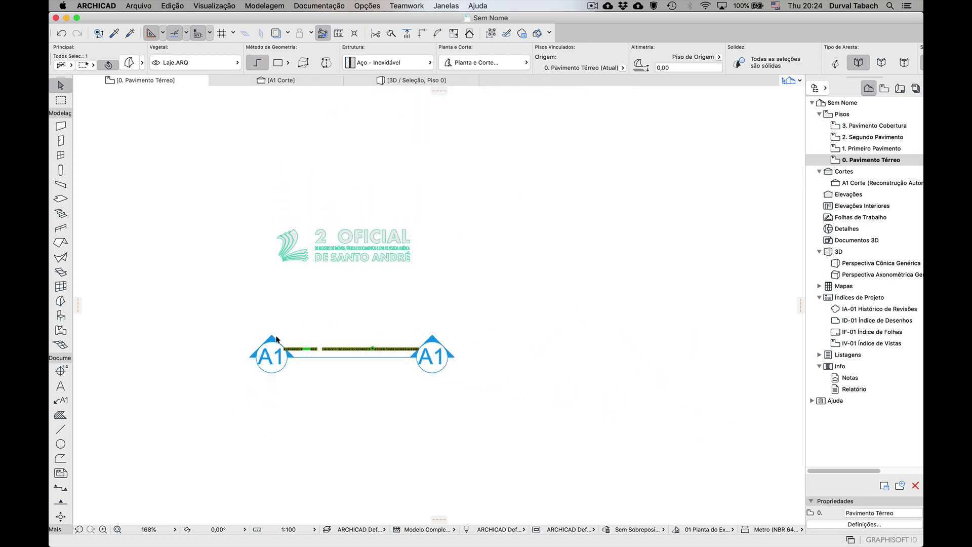
pyautogui.click(60, 127)
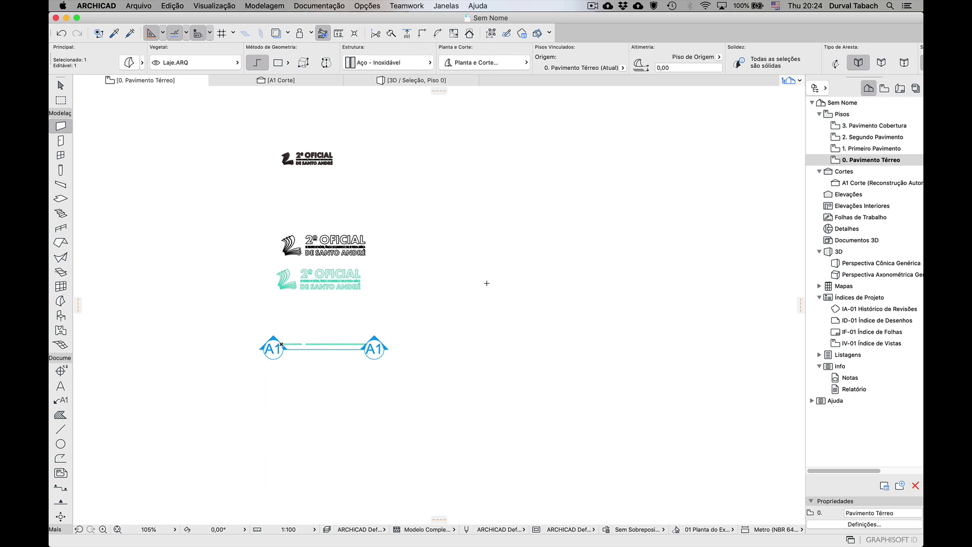
pyautogui.click(439, 293)
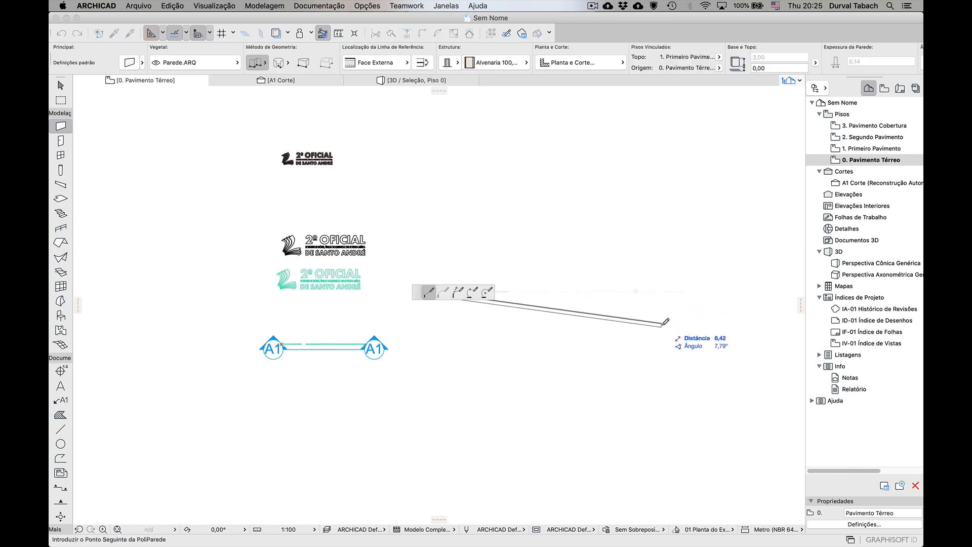
pyautogui.click(727, 291)
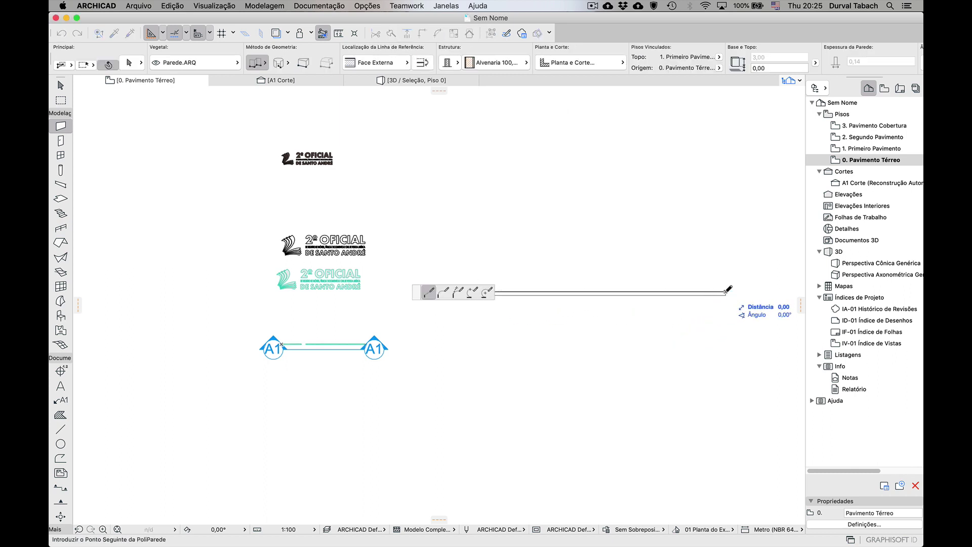
pyautogui.click(727, 291)
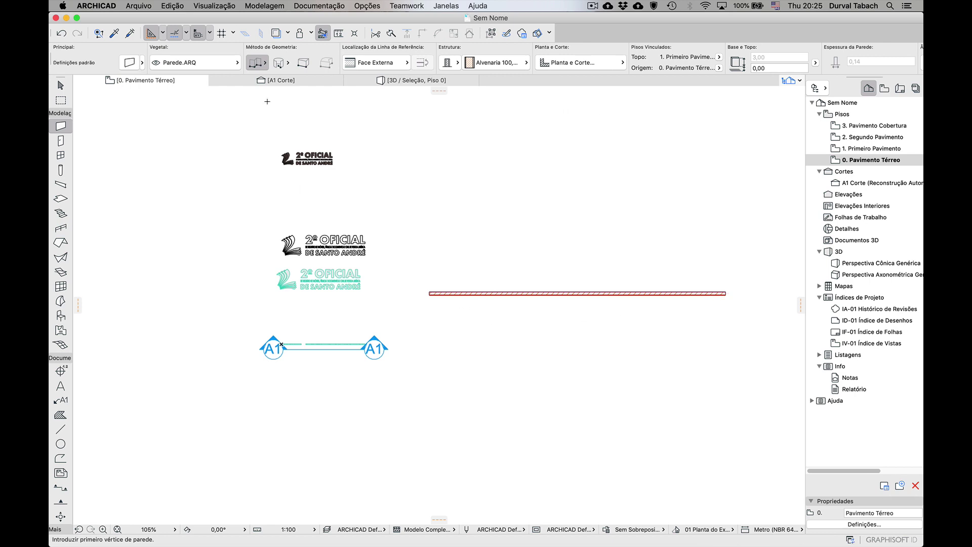
# Step: Add Logomarca-3D.gsm from the Desktop to the project's internal library through the library manager and apply the change
pyautogui.click(135, 6)
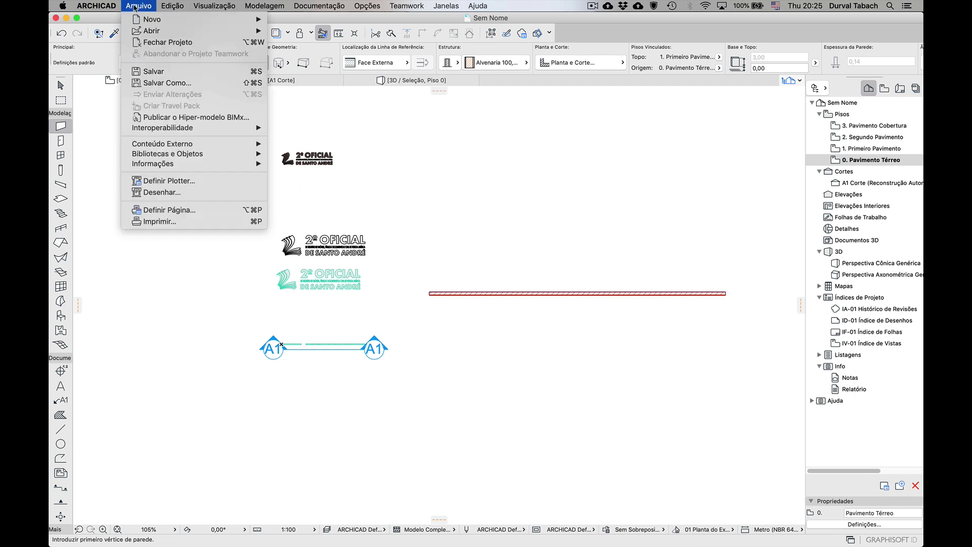
pyautogui.moveTo(149, 145)
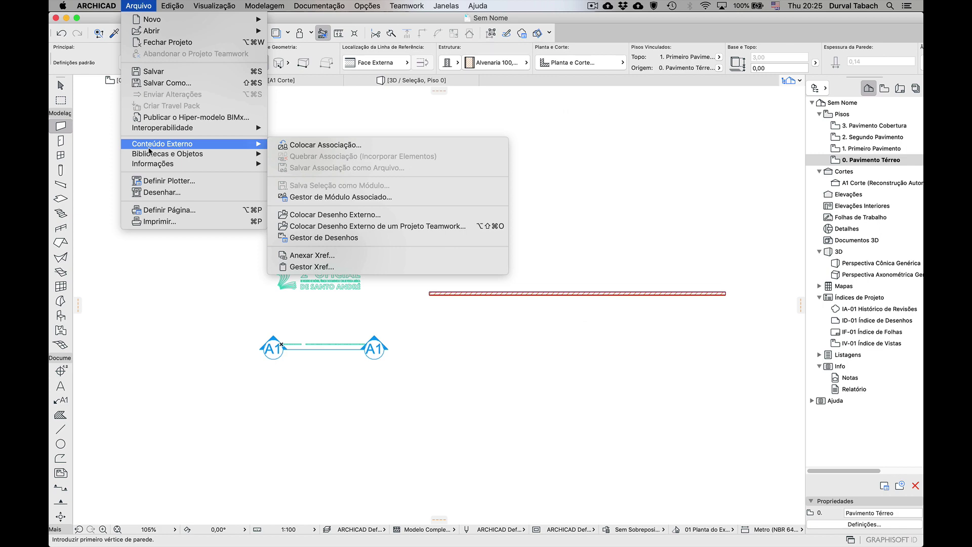
pyautogui.click(314, 153)
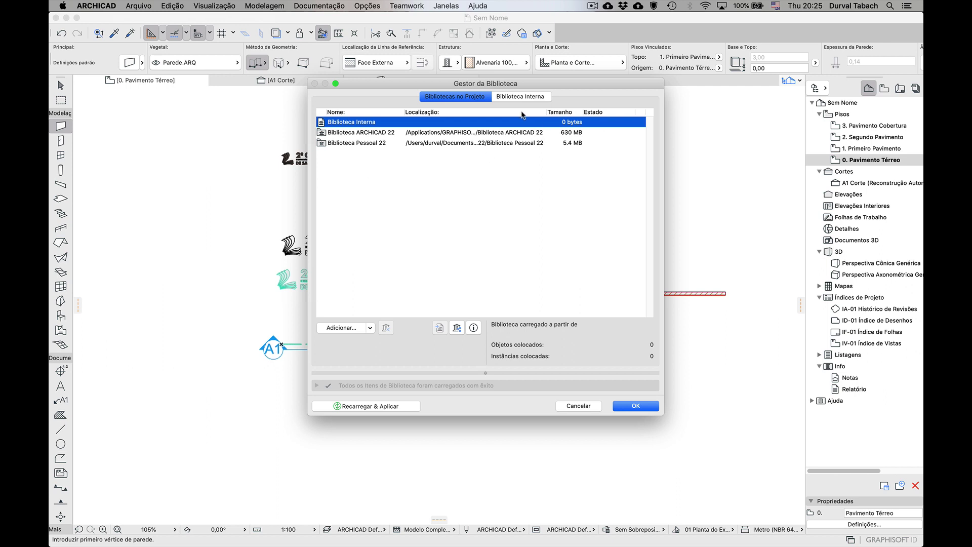
pyautogui.click(521, 97)
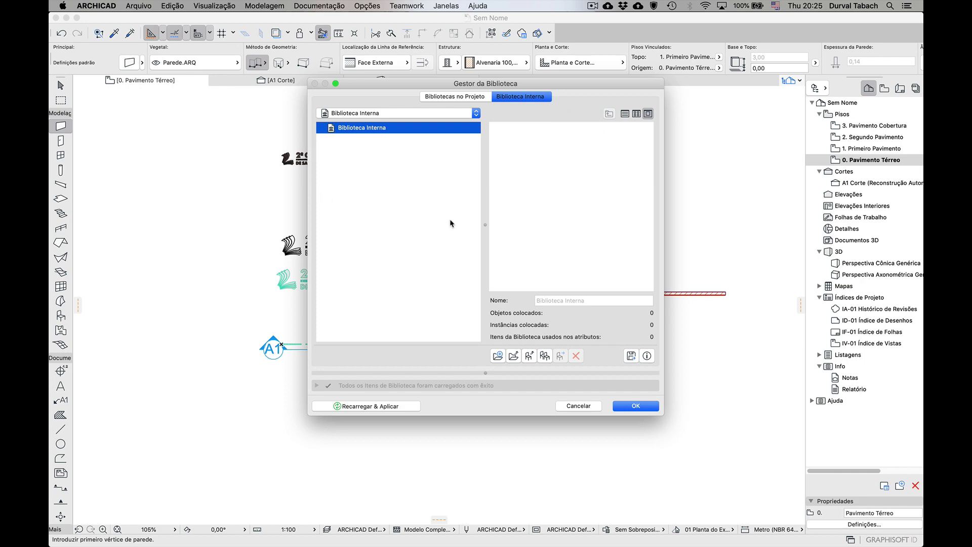
pyautogui.click(530, 356)
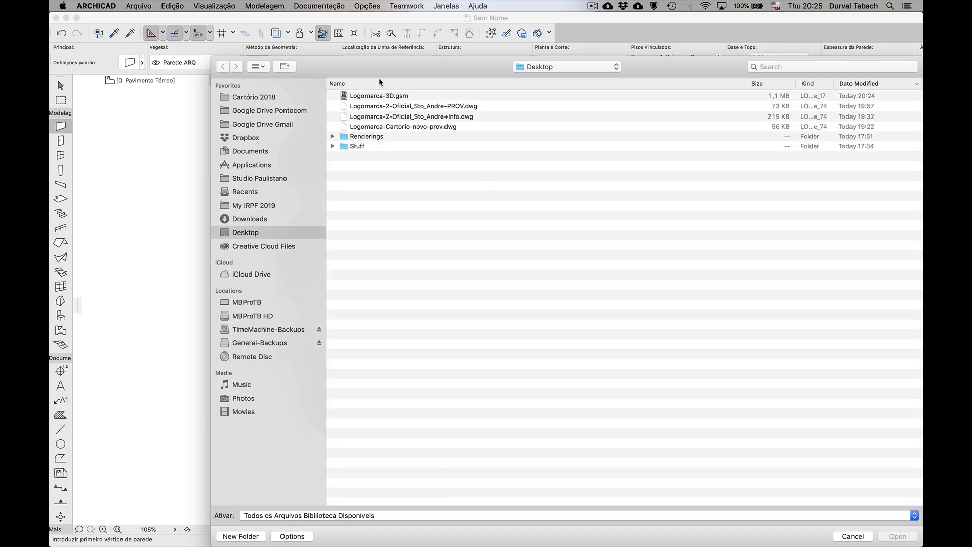
pyautogui.click(377, 96)
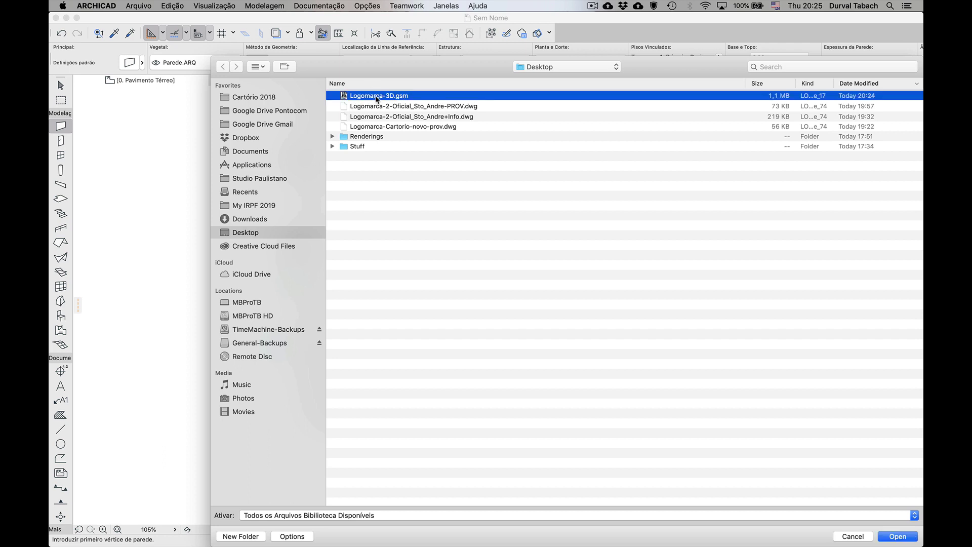
pyautogui.doubleClick(377, 96)
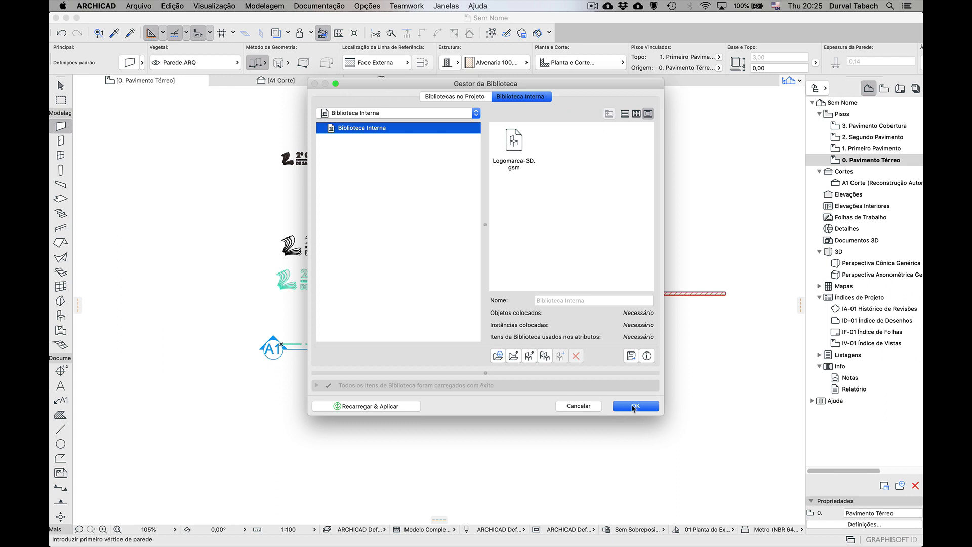
pyautogui.click(371, 407)
pyautogui.click(633, 406)
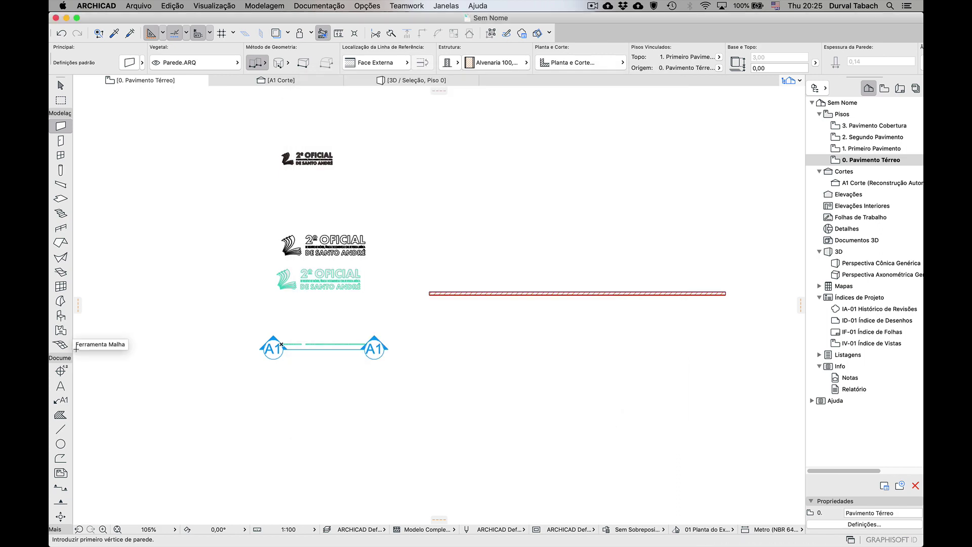
# Step: Choose the Logomarca-3D object from the internal library and place it on the plan just in front of the new wall
pyautogui.click(60, 317)
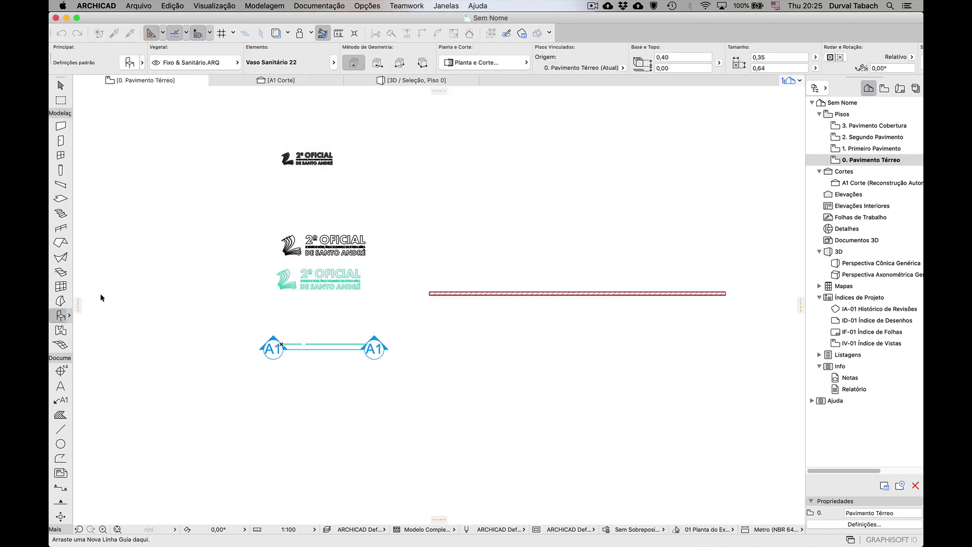
pyautogui.click(130, 62)
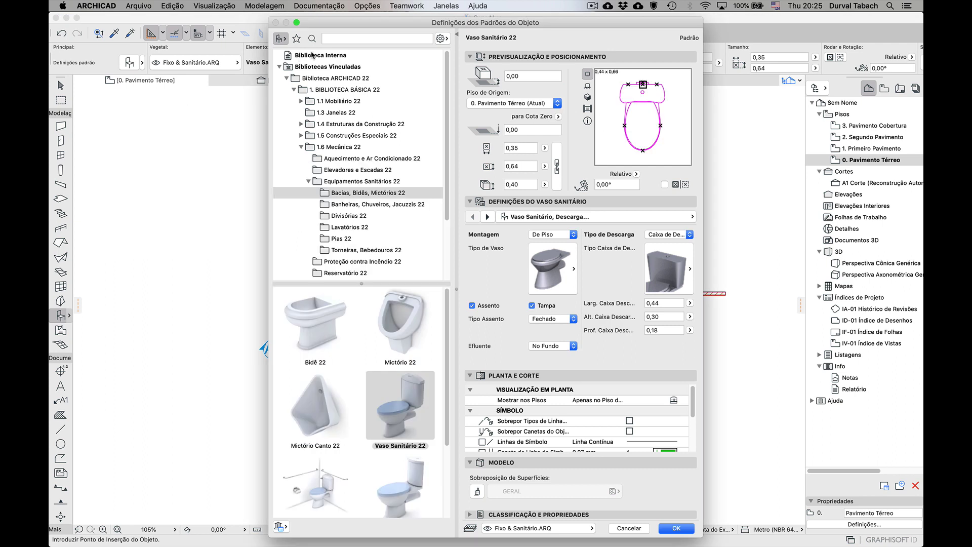
pyautogui.click(319, 55)
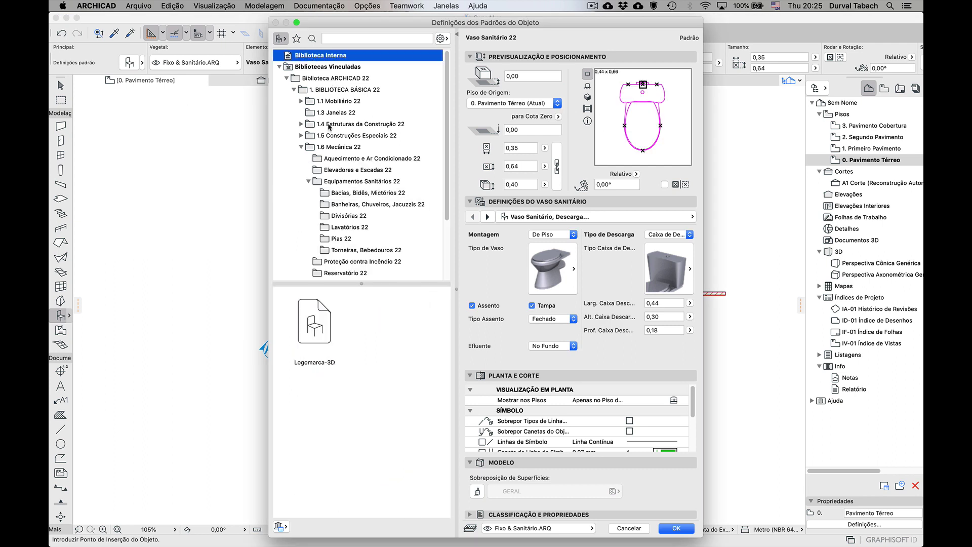
pyautogui.click(315, 329)
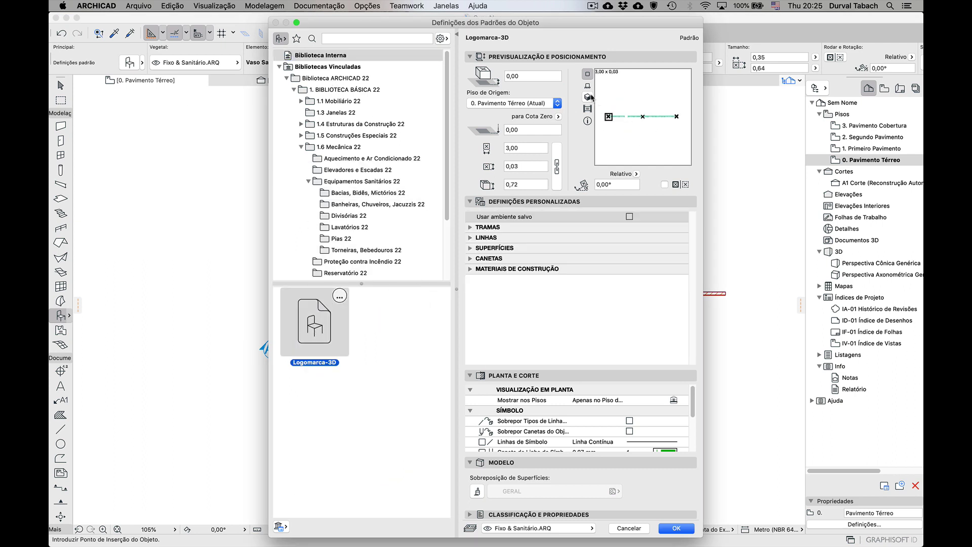
pyautogui.click(587, 97)
pyautogui.click(685, 529)
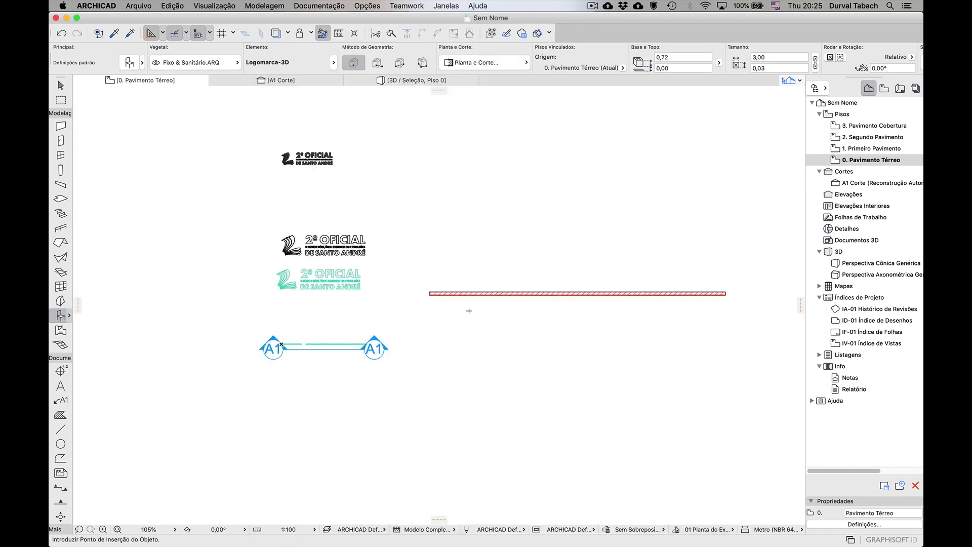
pyautogui.click(466, 306)
pyautogui.scroll(5, 466, 282)
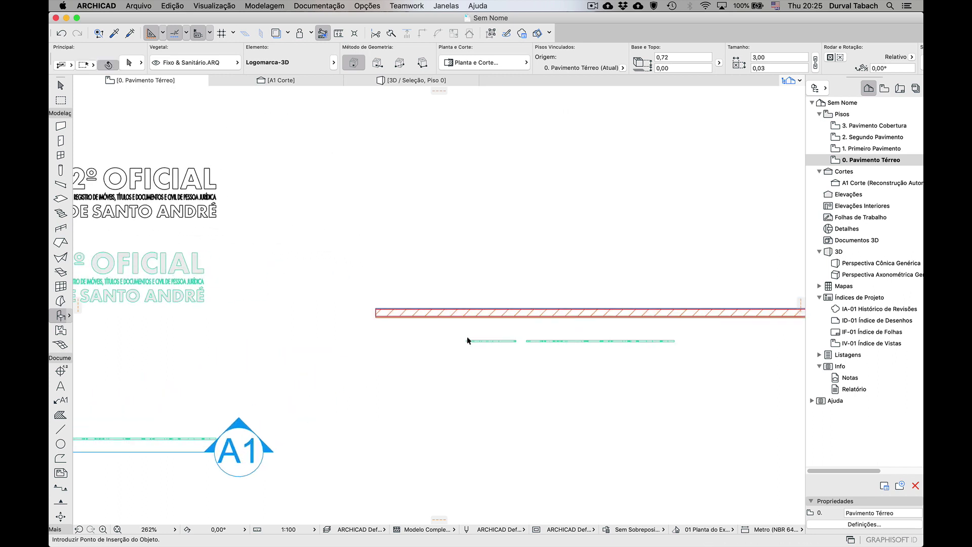
# Step: Select the placed logo object together with the new wall and show only these two in 3D
pyautogui.keyDown('shift'); pyautogui.click(466, 341); pyautogui.keyUp('shift')
pyautogui.click(451, 315)
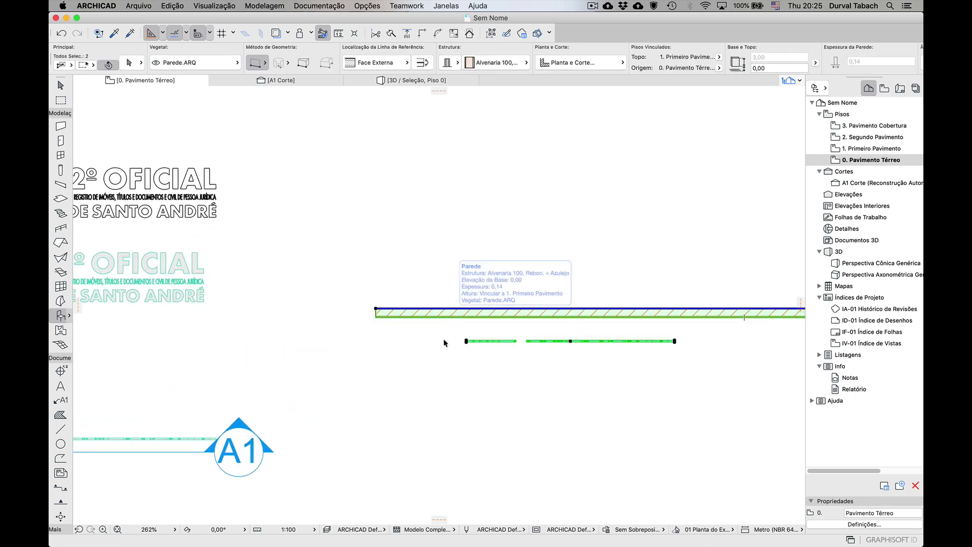
pyautogui.scroll(-4, 456, 284)
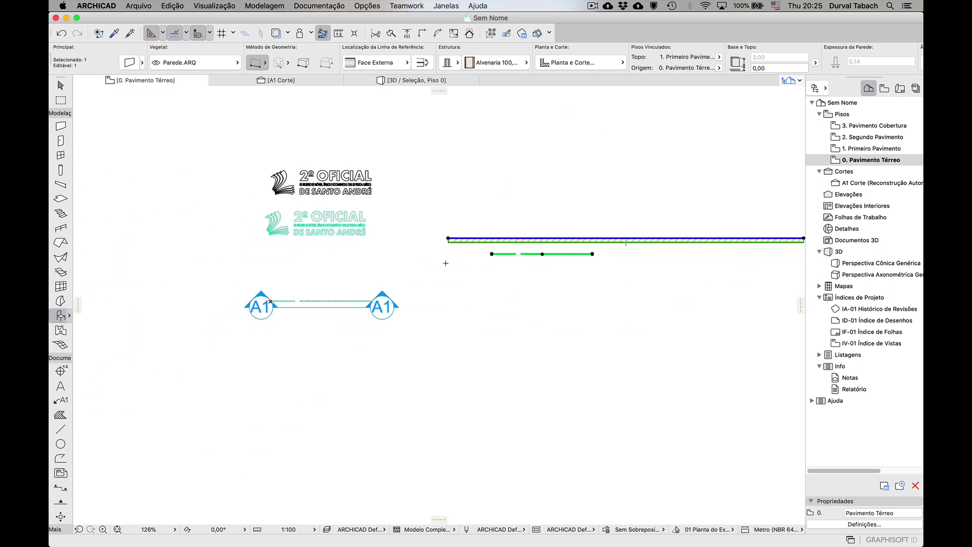
pyautogui.scroll(-1, 433, 270)
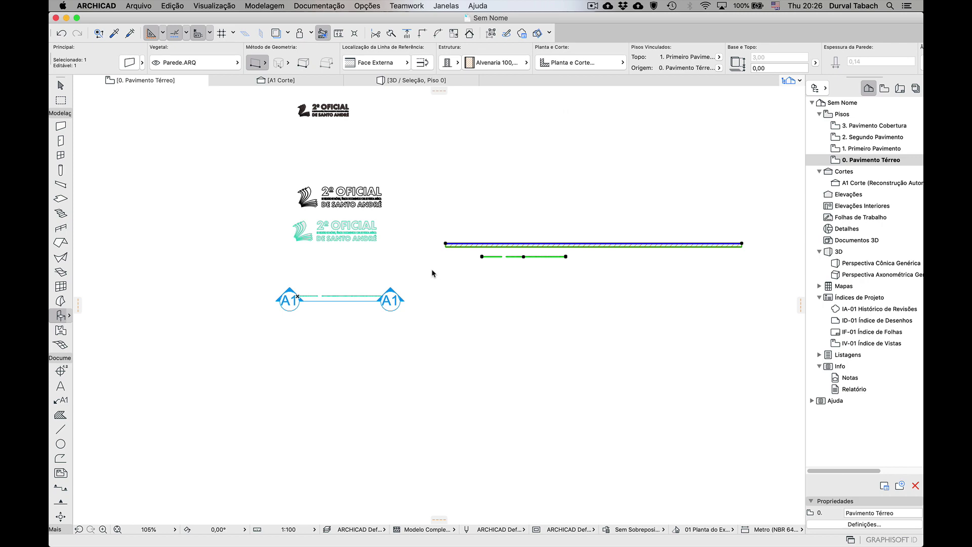
pyautogui.press('F3')
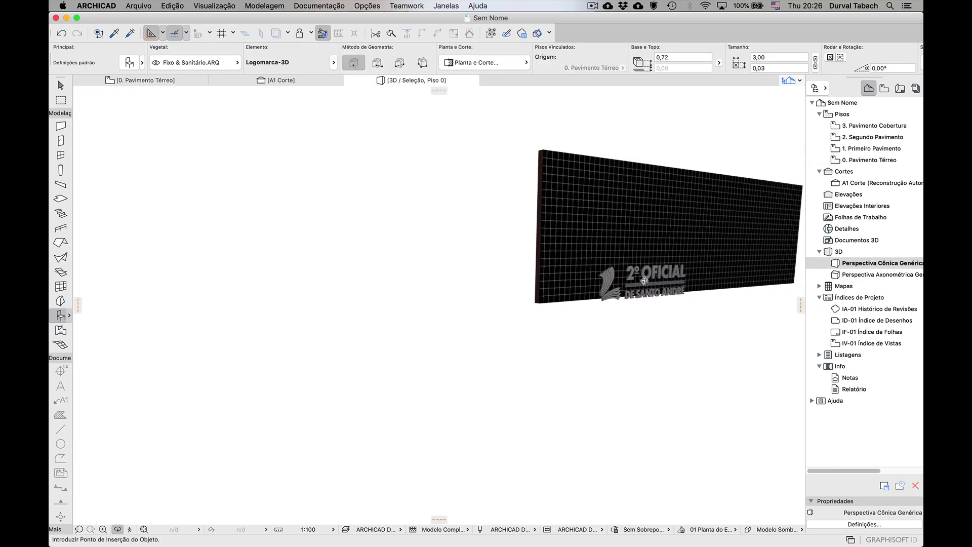
pyautogui.scroll(5, 678, 273)
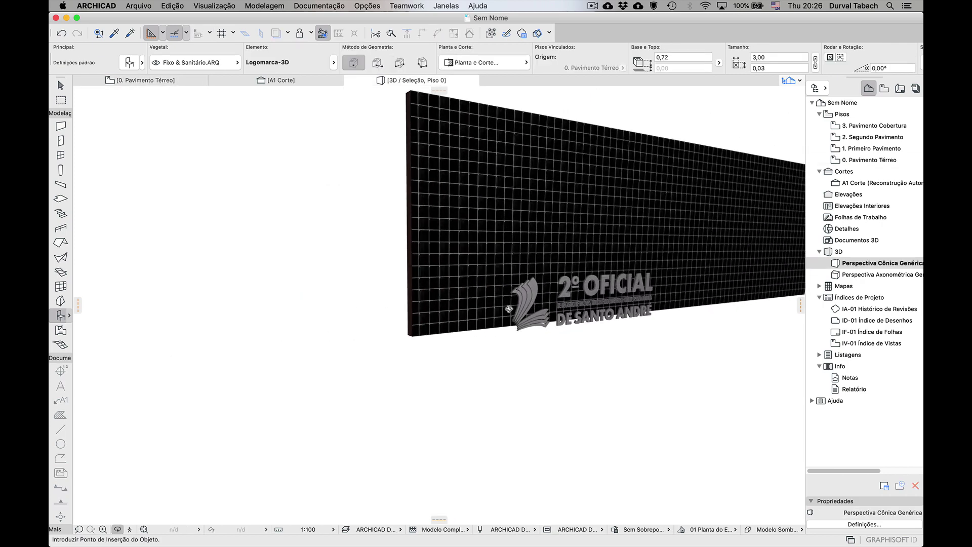
# Step: Raise the Logomarca-3D object vertically along the wall by about 1.54 m in the 3D view
pyautogui.click(61, 85)
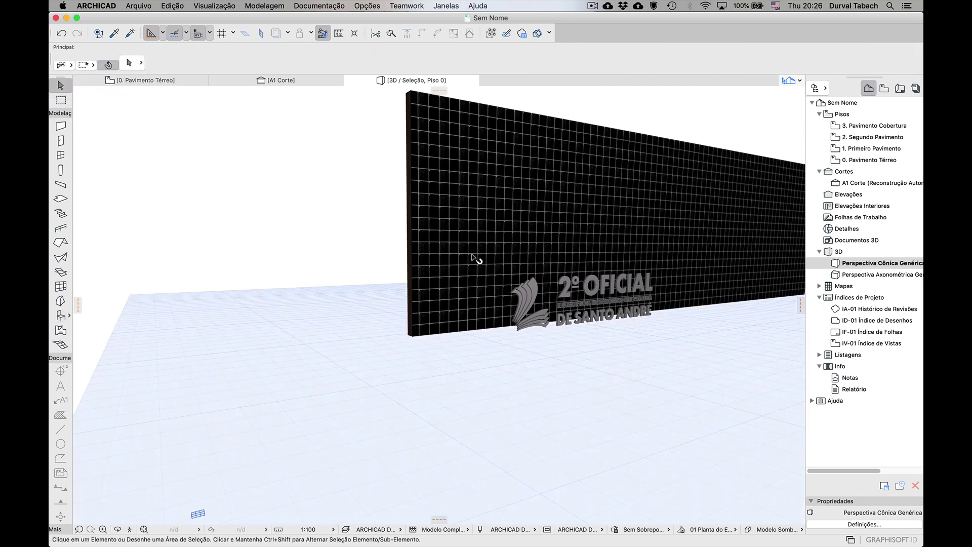
pyautogui.click(528, 294)
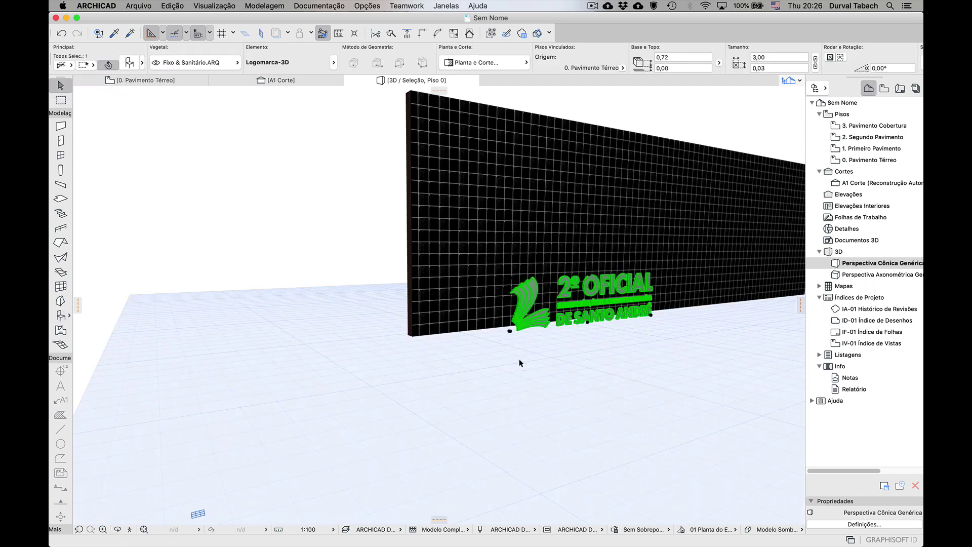
pyautogui.scroll(5, 506, 334)
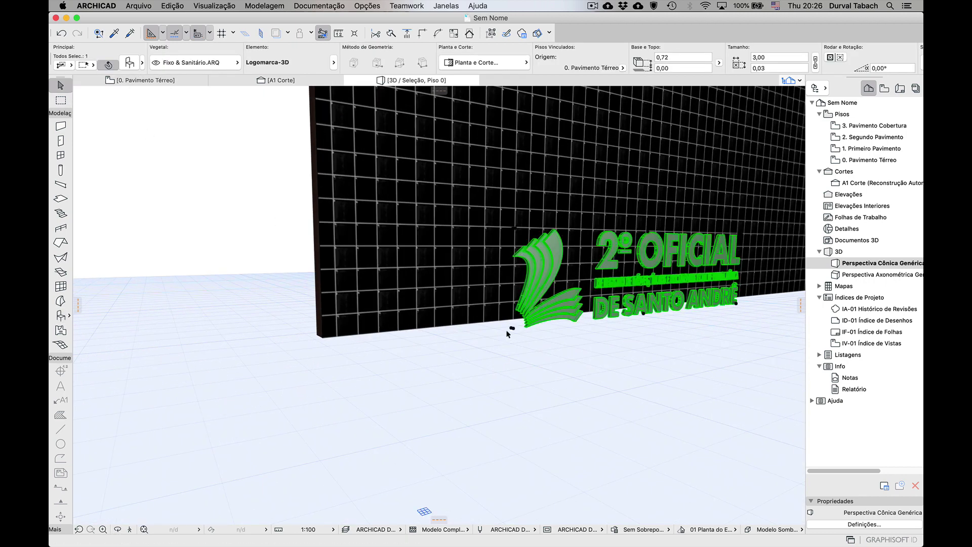
pyautogui.click(512, 329)
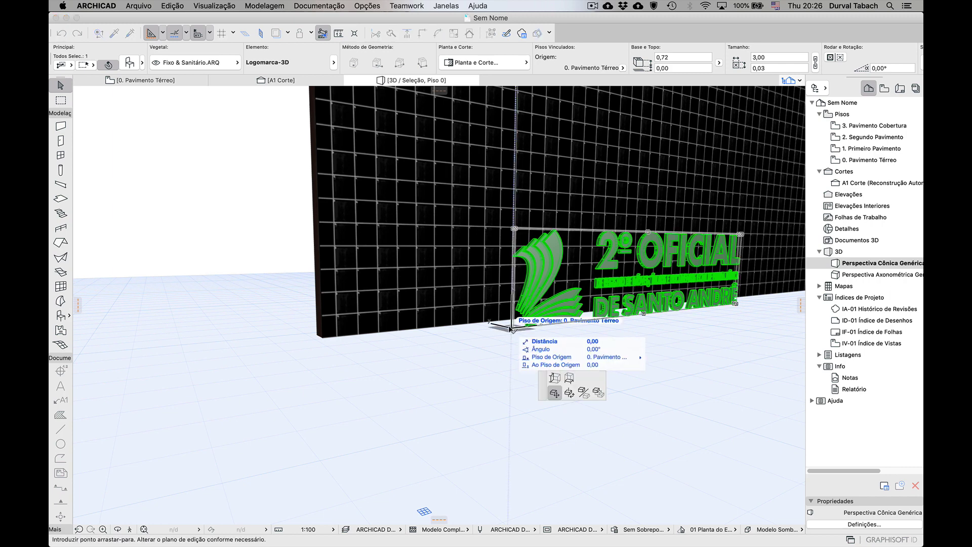
pyautogui.scroll(-5, 510, 316)
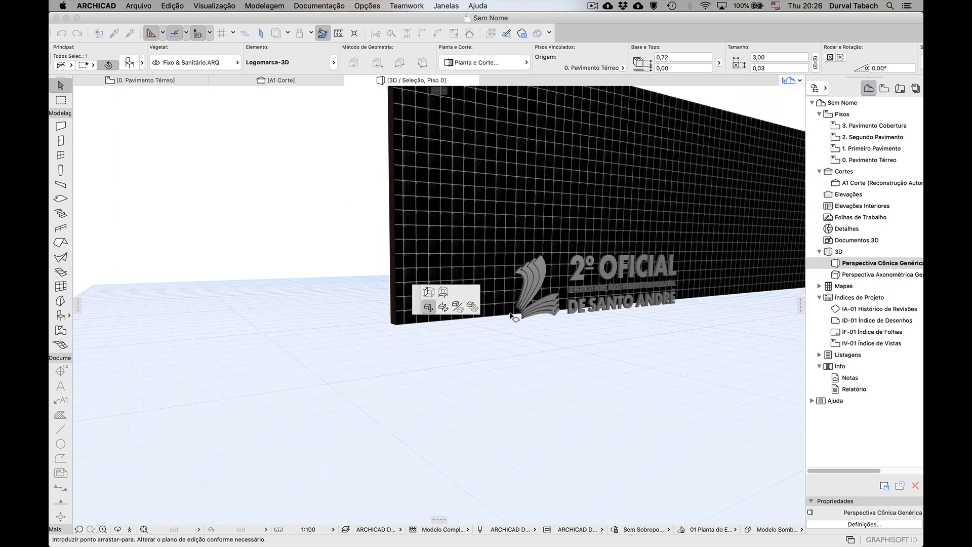
pyautogui.scroll(-2, 511, 317)
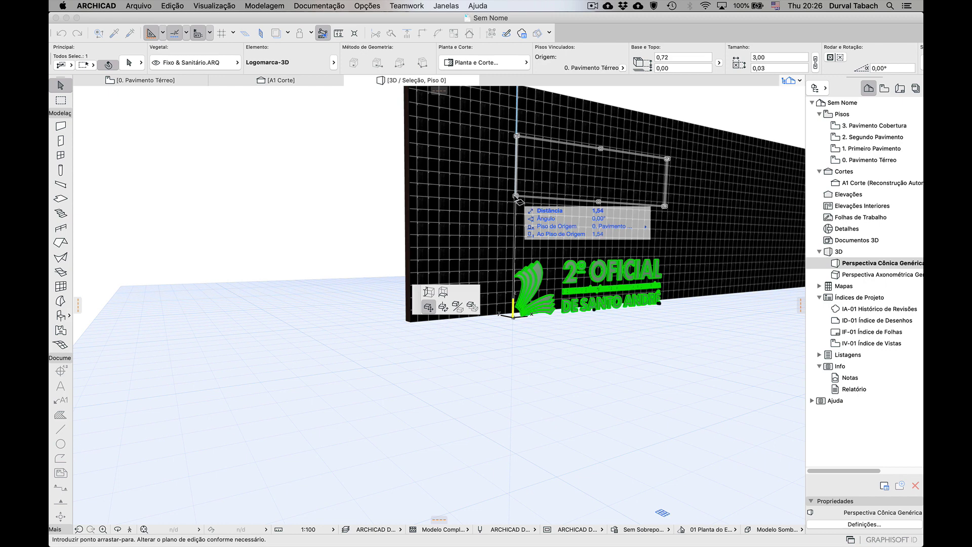
pyautogui.click(518, 198)
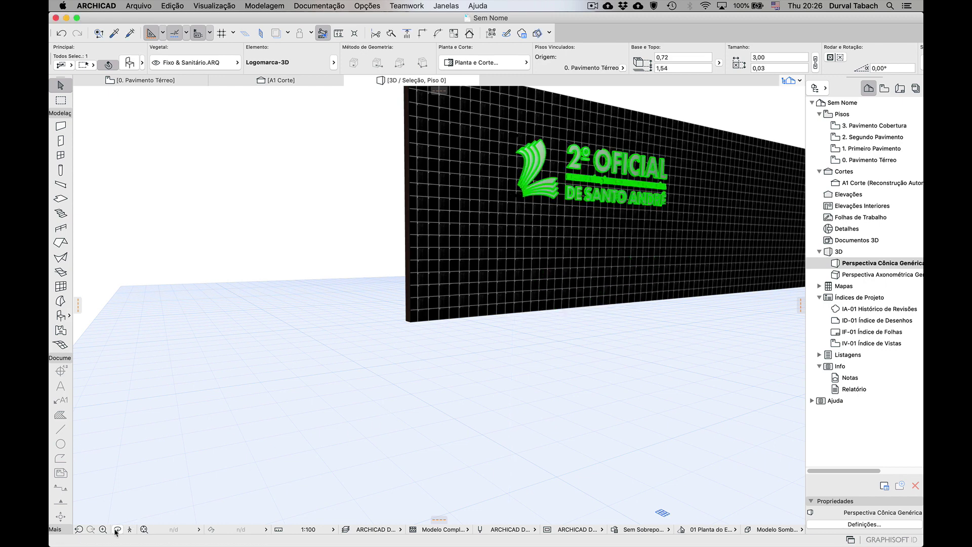
pyautogui.click(117, 529)
# Step: On the ground floor plan, move the logo object perpendicularly toward the wall until its back touches the wall face
pyautogui.click(137, 80)
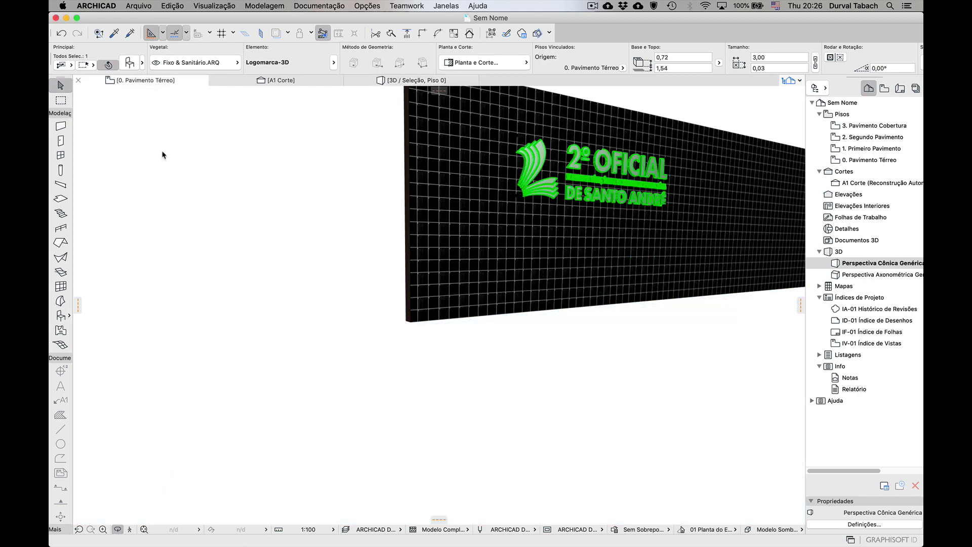
pyautogui.scroll(8, 484, 251)
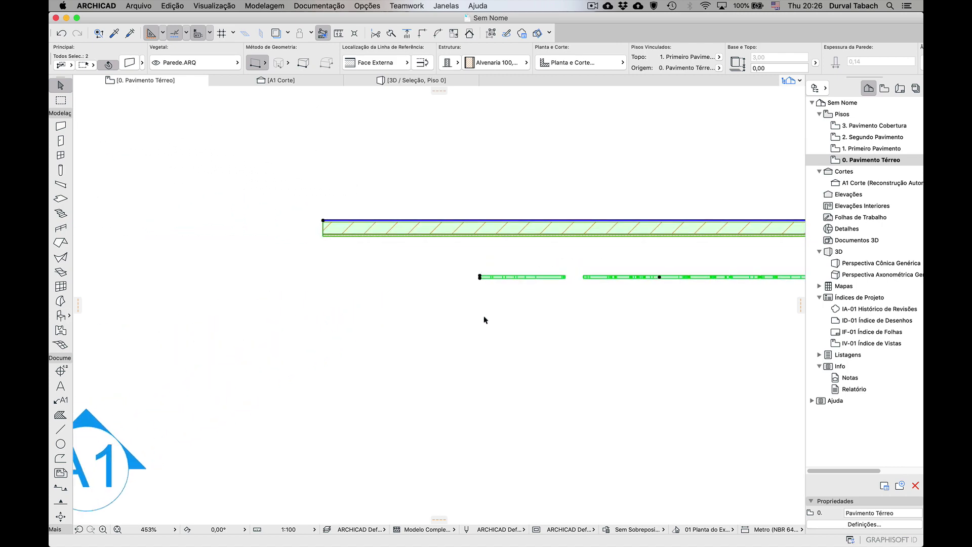
pyautogui.press('Escape')
pyautogui.click(480, 278)
pyautogui.scroll(3, 481, 276)
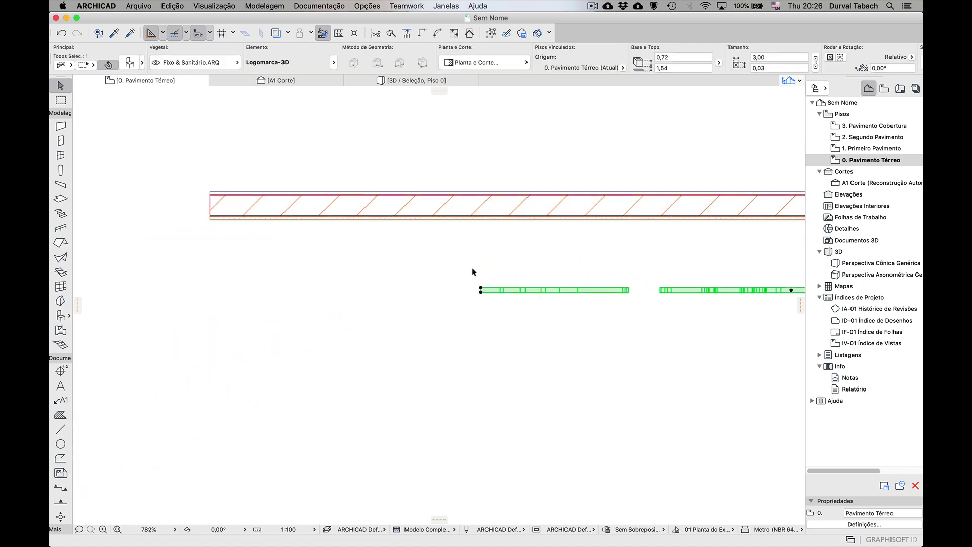
pyautogui.click(481, 289)
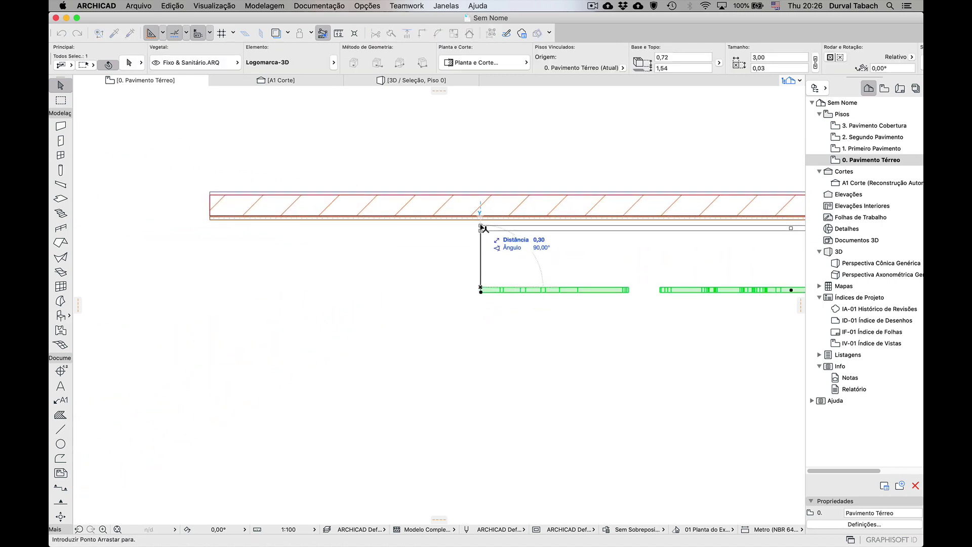
pyautogui.click(481, 222)
pyautogui.press('Escape')
# Step: Stretch the A1 section line horizontally so that it runs past the far end of the new wall
pyautogui.scroll(-14, 442, 273)
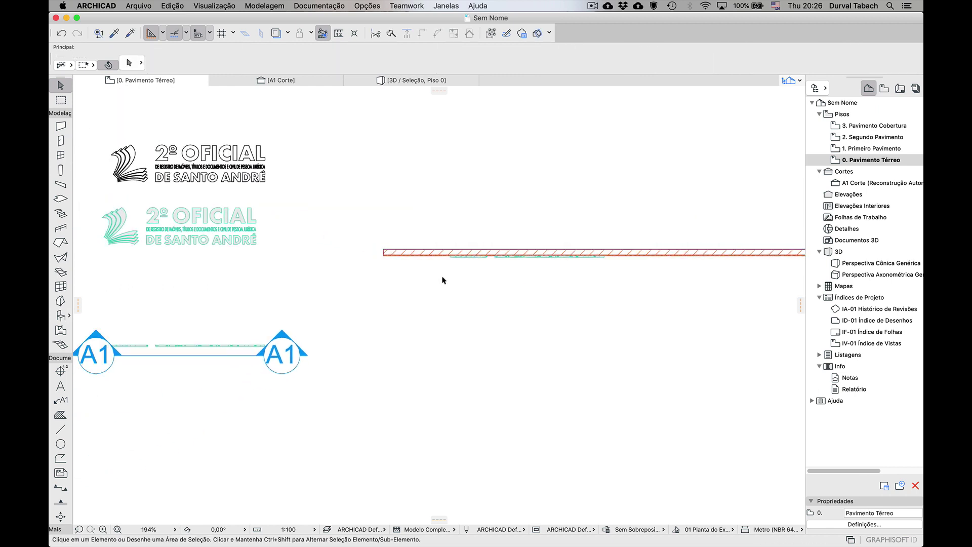
pyautogui.click(374, 300)
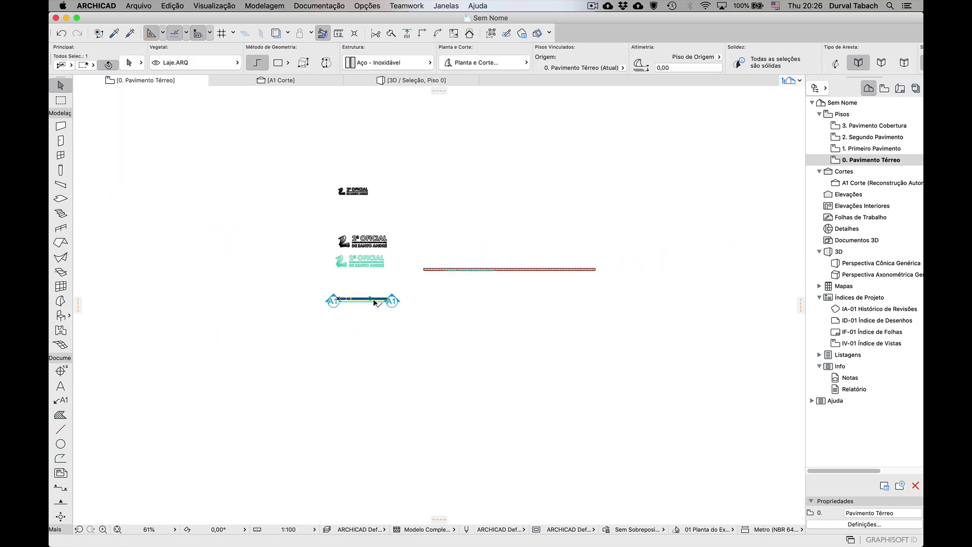
pyautogui.press('Escape')
pyautogui.click(379, 303)
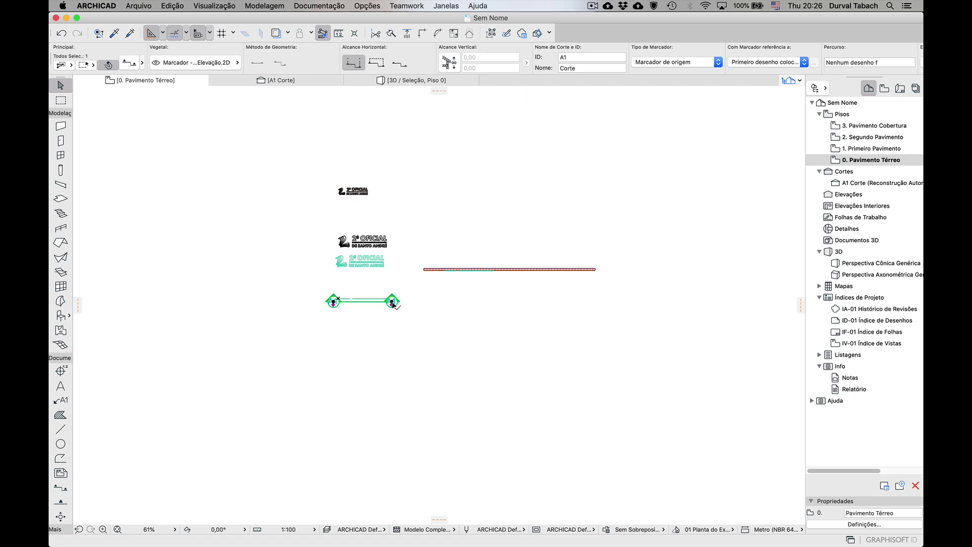
pyautogui.click(392, 302)
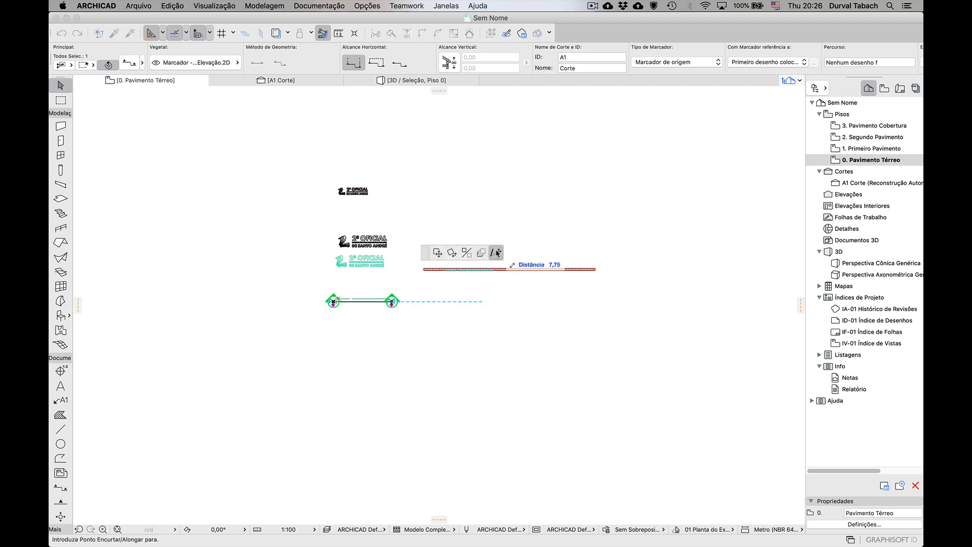
pyautogui.click(612, 301)
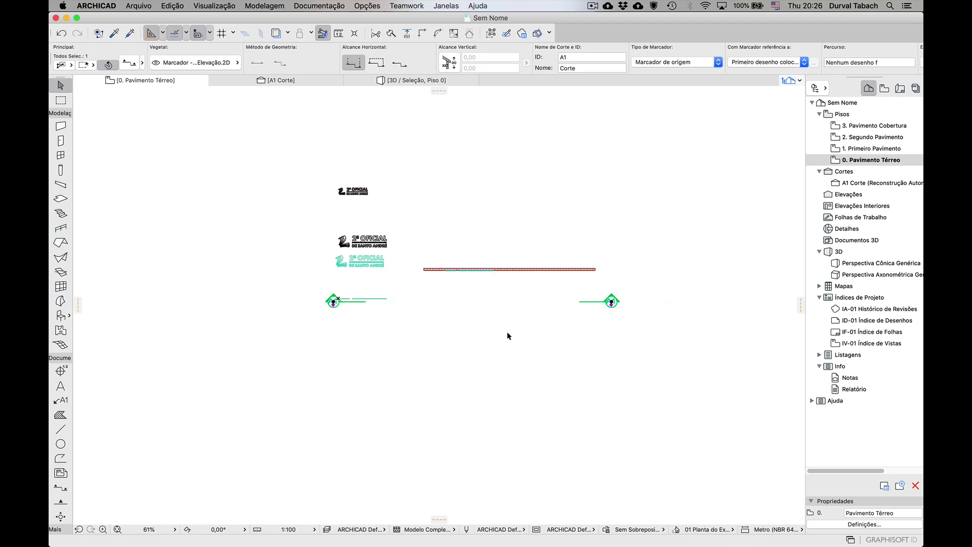
pyautogui.click(523, 287)
# Step: Open section A1 with the current view settings and examine the logo object's placement on the tiled wall
pyautogui.click(593, 303)
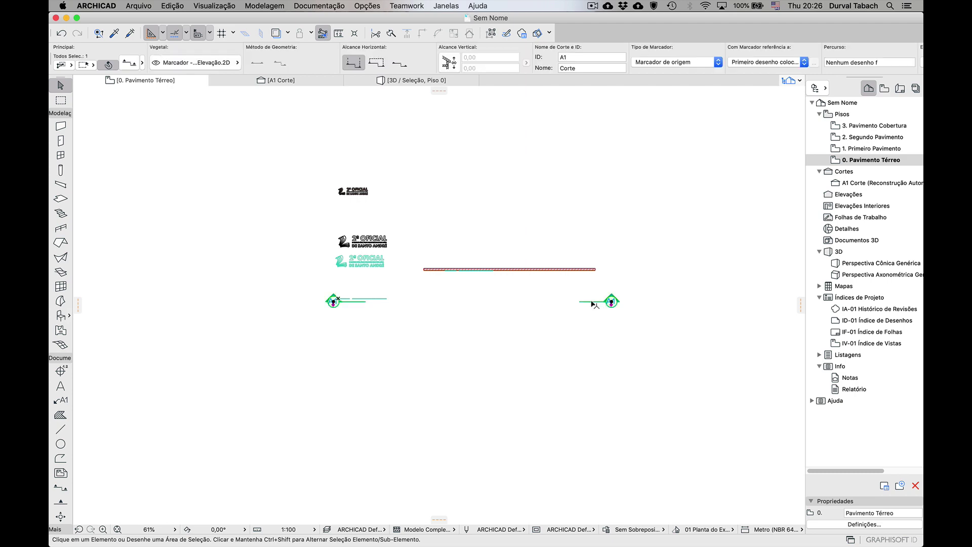
pyautogui.rightClick(592, 303)
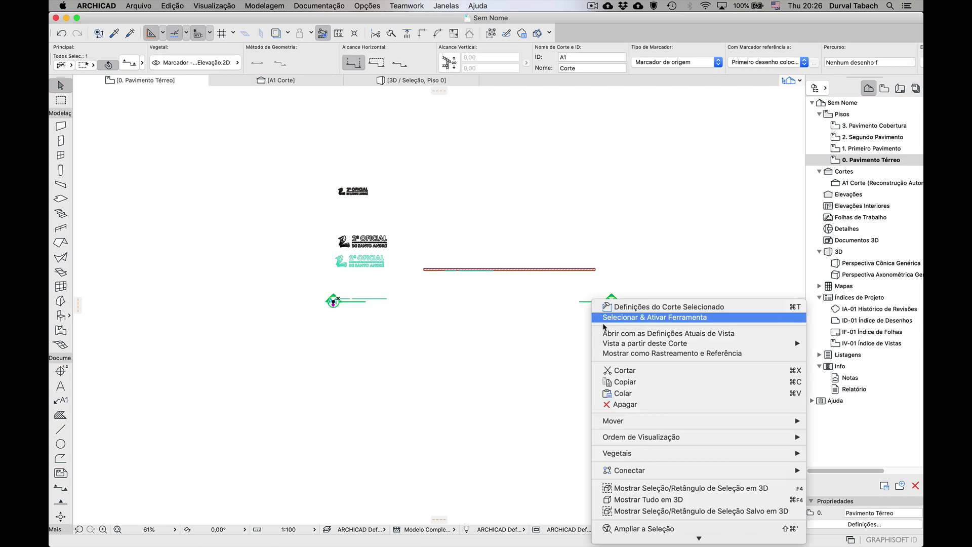
pyautogui.click(608, 334)
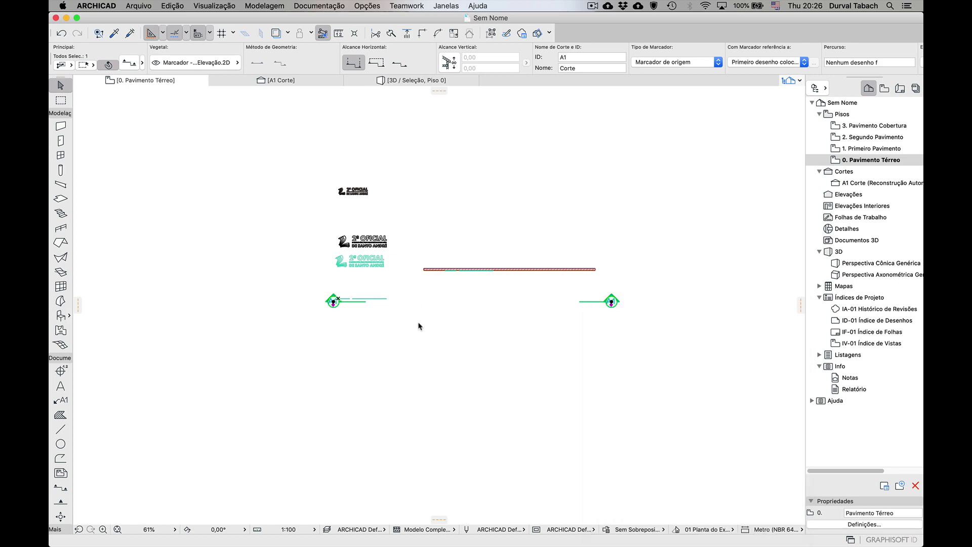
pyautogui.scroll(-10, 216, 292)
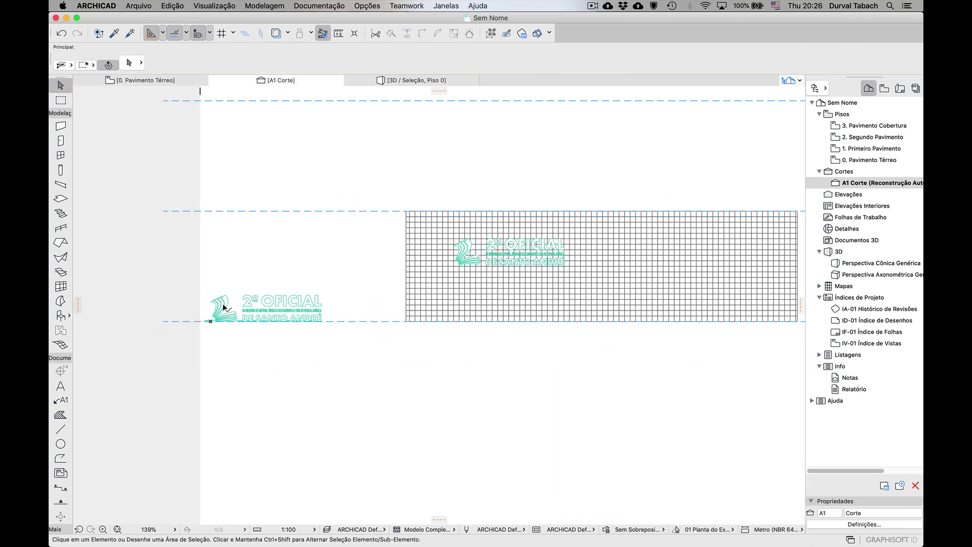
pyautogui.scroll(7, 463, 260)
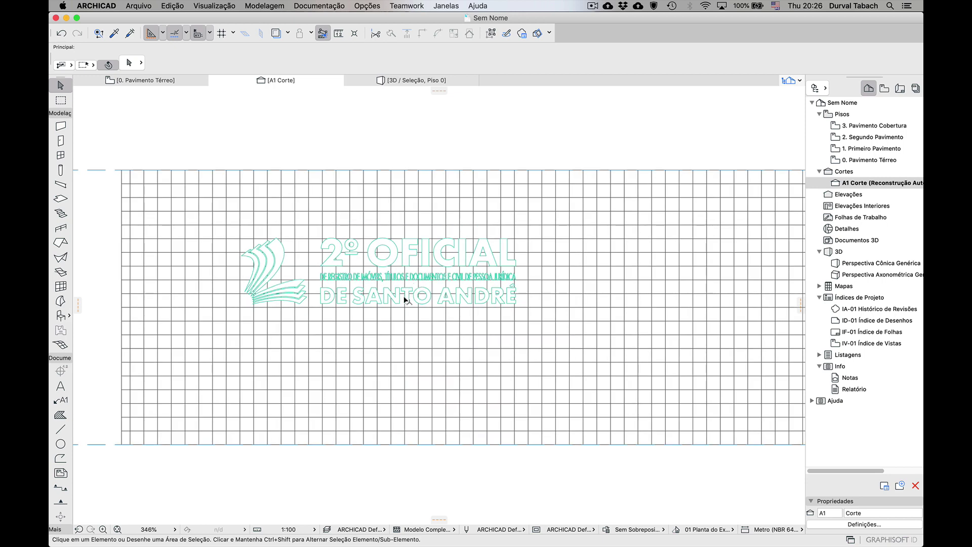
pyautogui.click(514, 306)
pyautogui.scroll(-4, 397, 185)
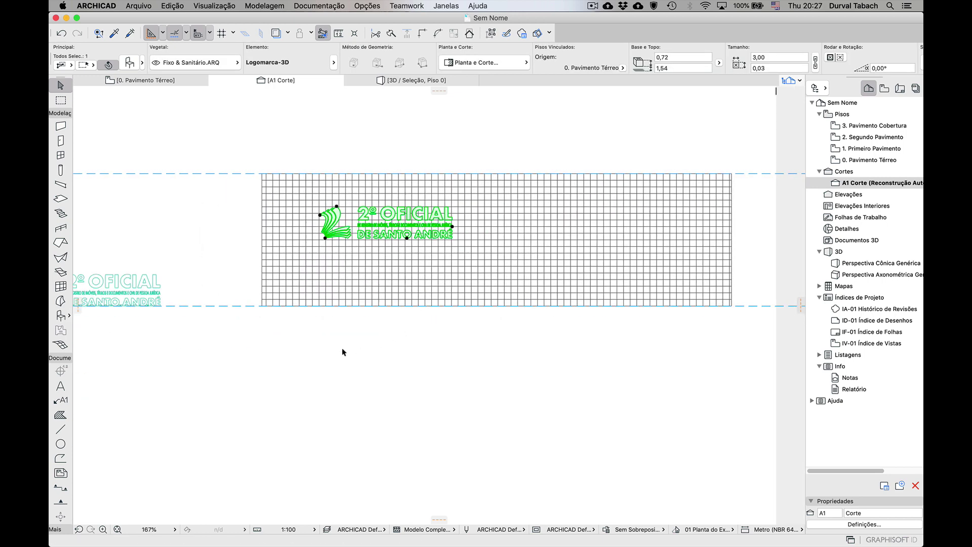
pyautogui.click(343, 350)
# Step: Show the entire model in 3D and orbit around to view the wall-mounted sign beside the original logos
pyautogui.press('F3')
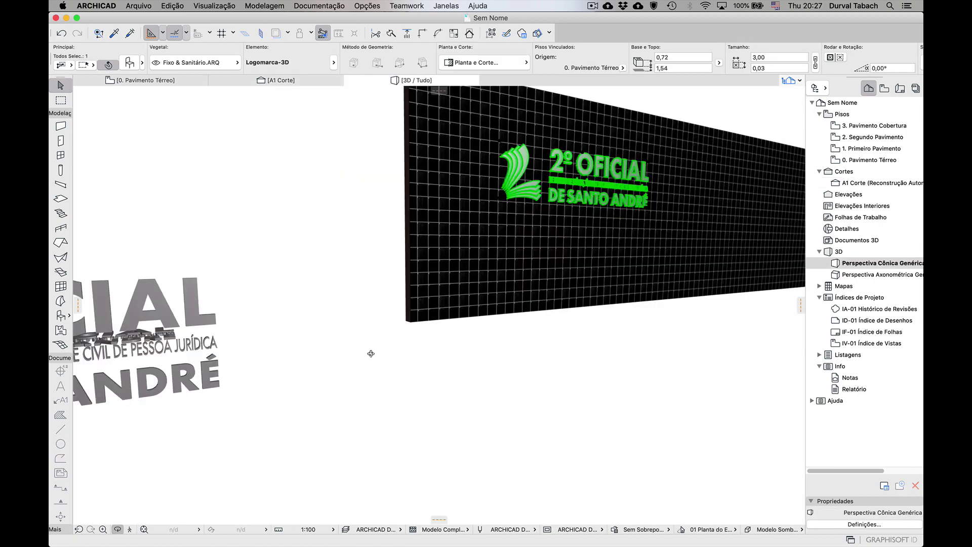
pyautogui.scroll(-5, 509, 390)
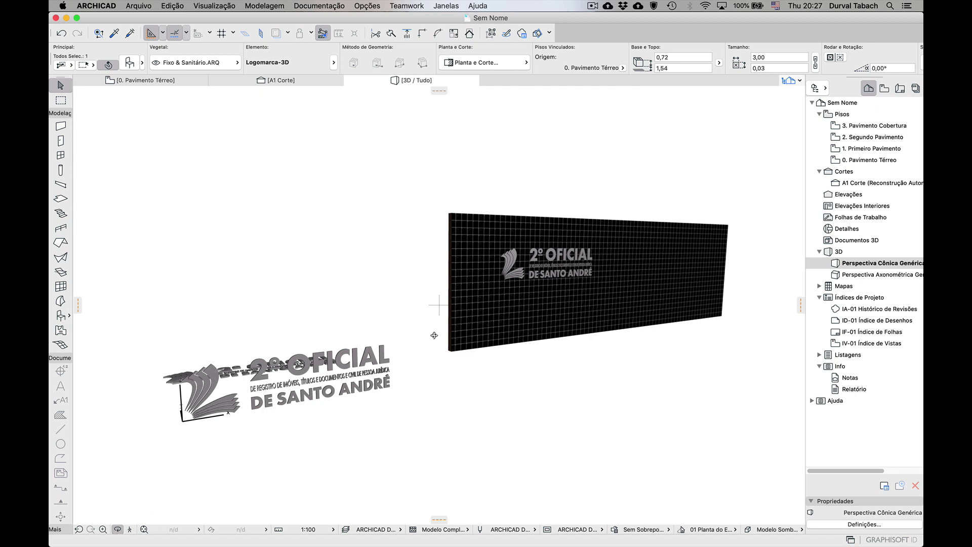
pyautogui.moveTo(404, 265); pyautogui.dragTo(421, 277)
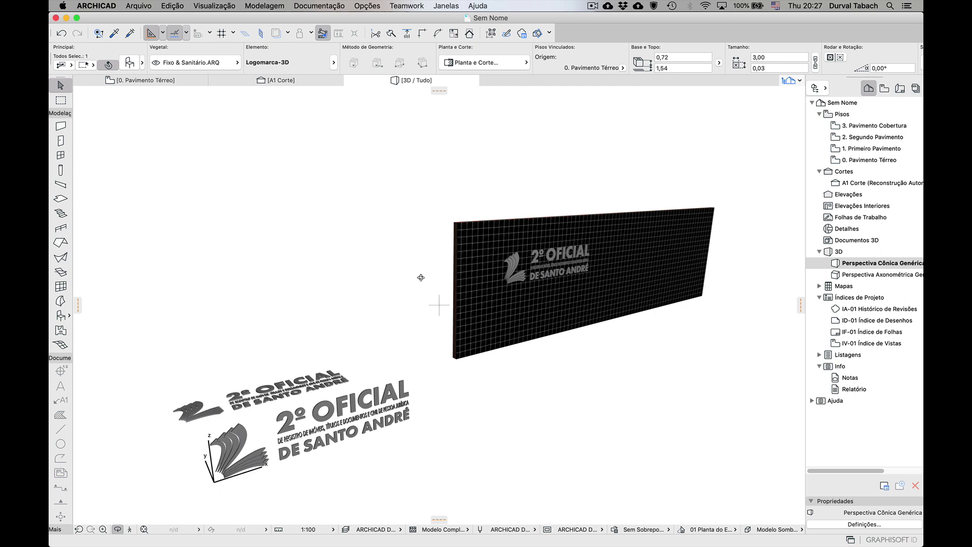